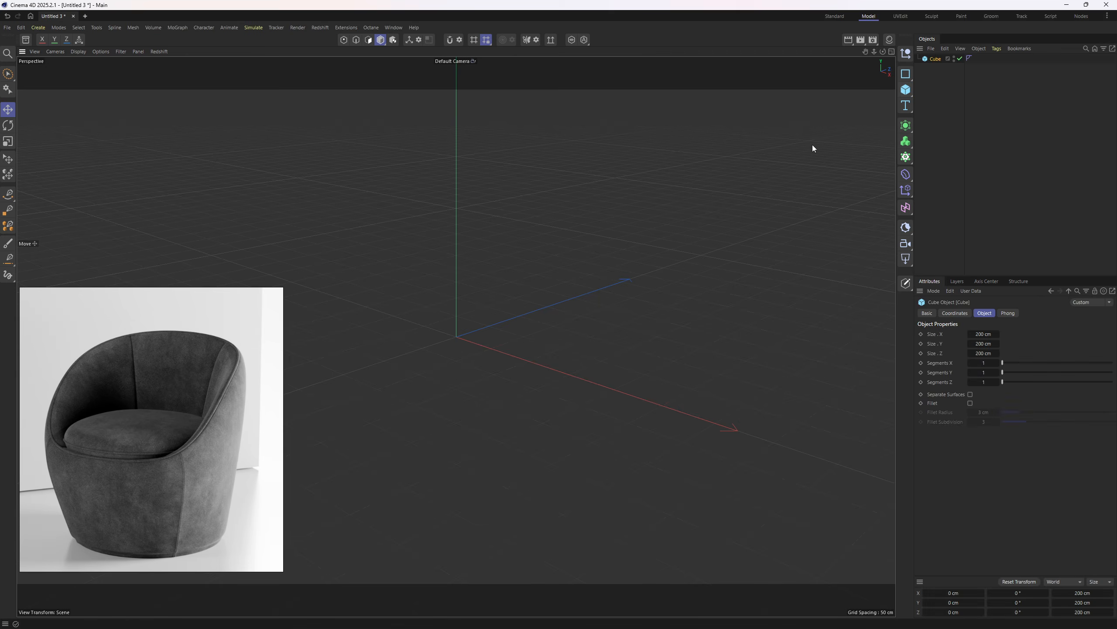
Step: Make the cube editable and bevel its upper front edge with an offset of about 72 cm
alt+drag(583, 251, 619, 245)
key(c)
key(2)
click(450, 252)
right_click(619, 246)
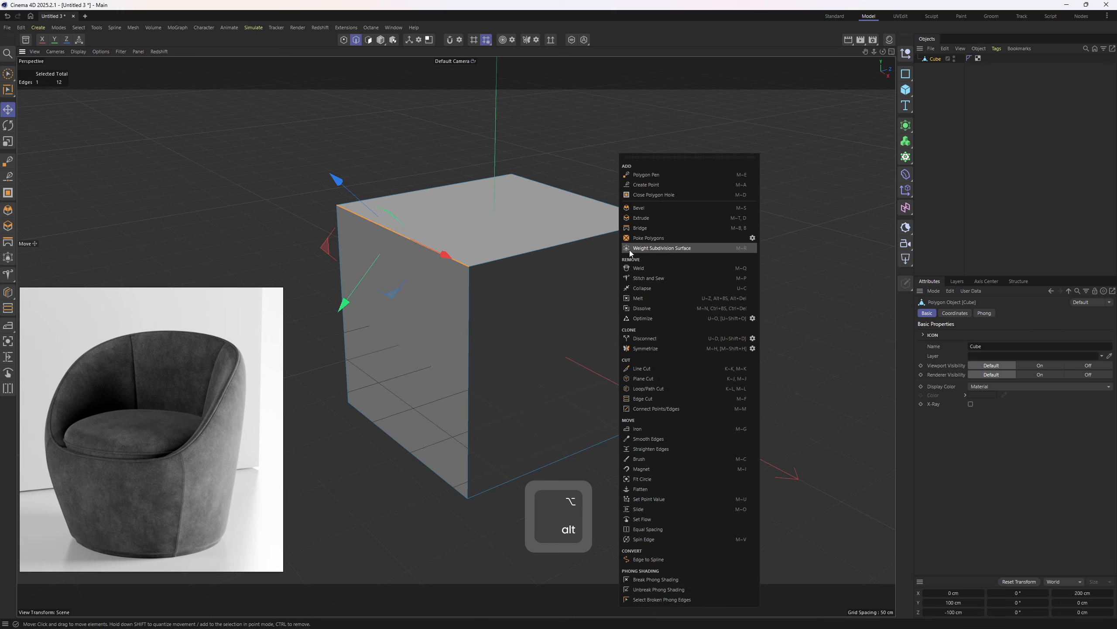
click(639, 208)
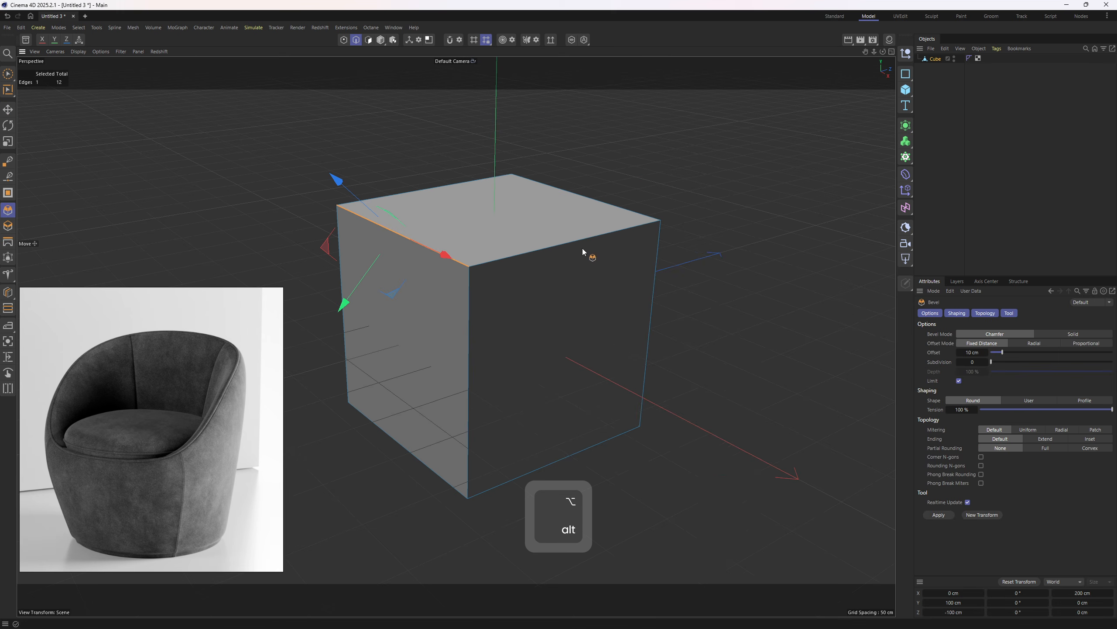
drag(469, 329, 497, 329)
key(ctrl+z)
drag(736, 364, 814, 364)
Step: Delete the cube's top polygon and the sloped bevel polygon to open the shell
alt+drag(466, 311, 562, 296)
key(e)
alt+middle_drag(584, 228, 583, 198)
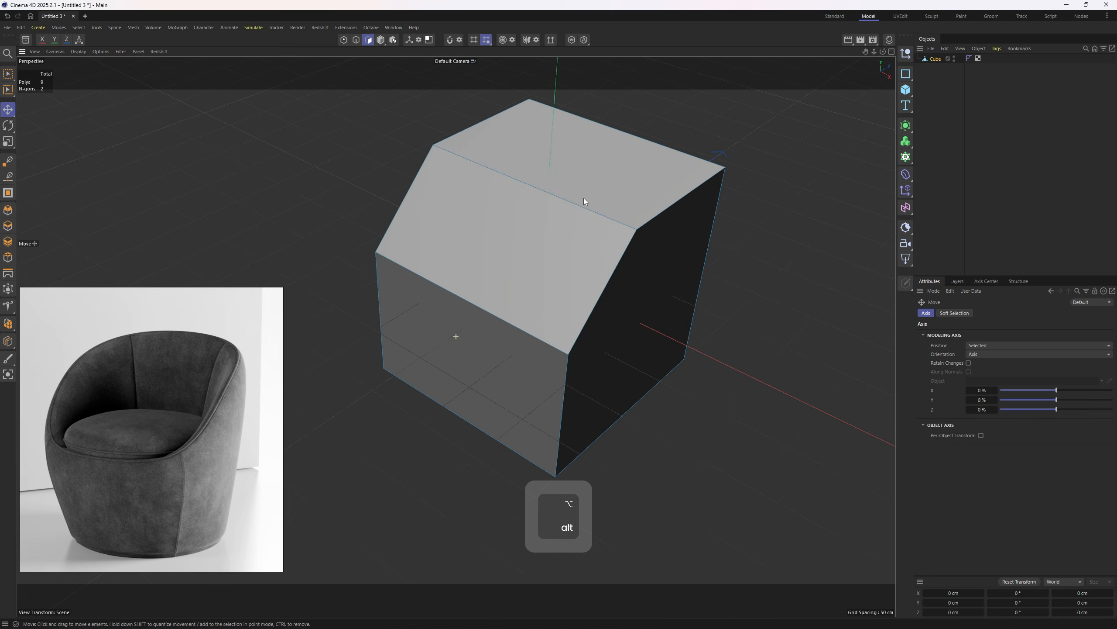
click(606, 163)
shift+click(544, 266)
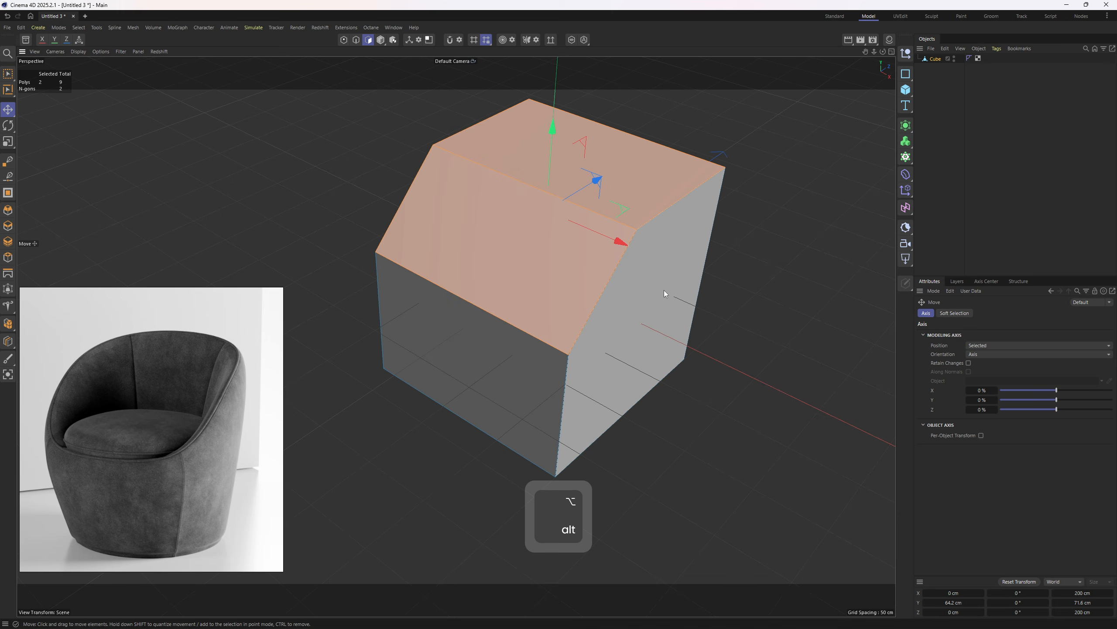
key(Delete)
Step: Add a loop cut at 50% down the middle of the front, bottom and back faces
alt+drag(662, 281, 601, 301)
alt+middle_drag(602, 301, 600, 312)
key(j)
key(k)
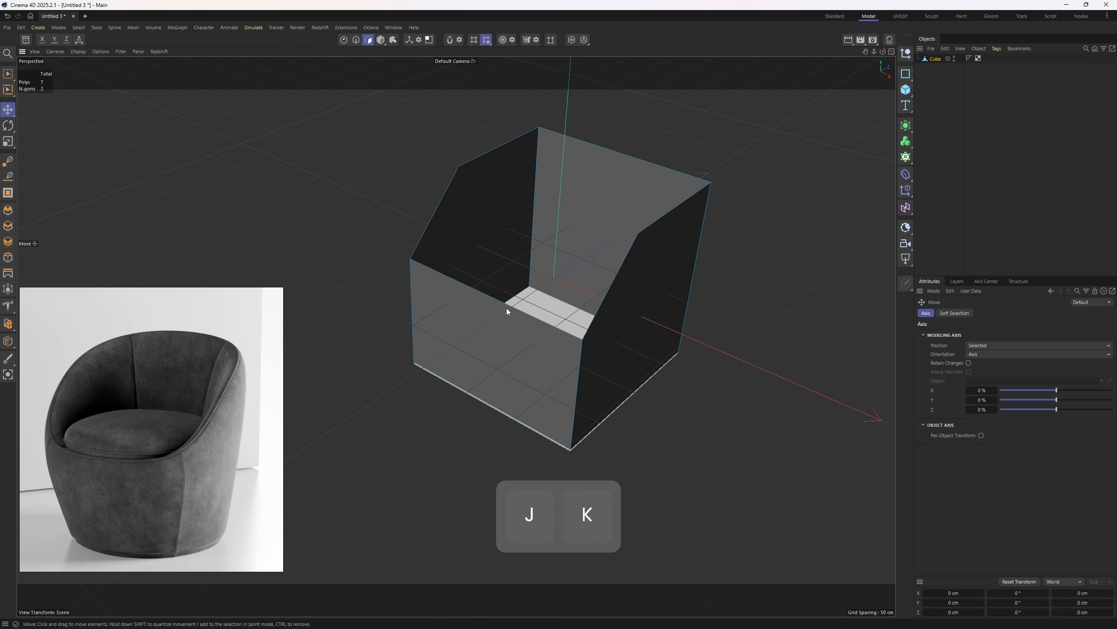
alt+middle_drag(524, 317, 517, 323)
right_click(742, 278)
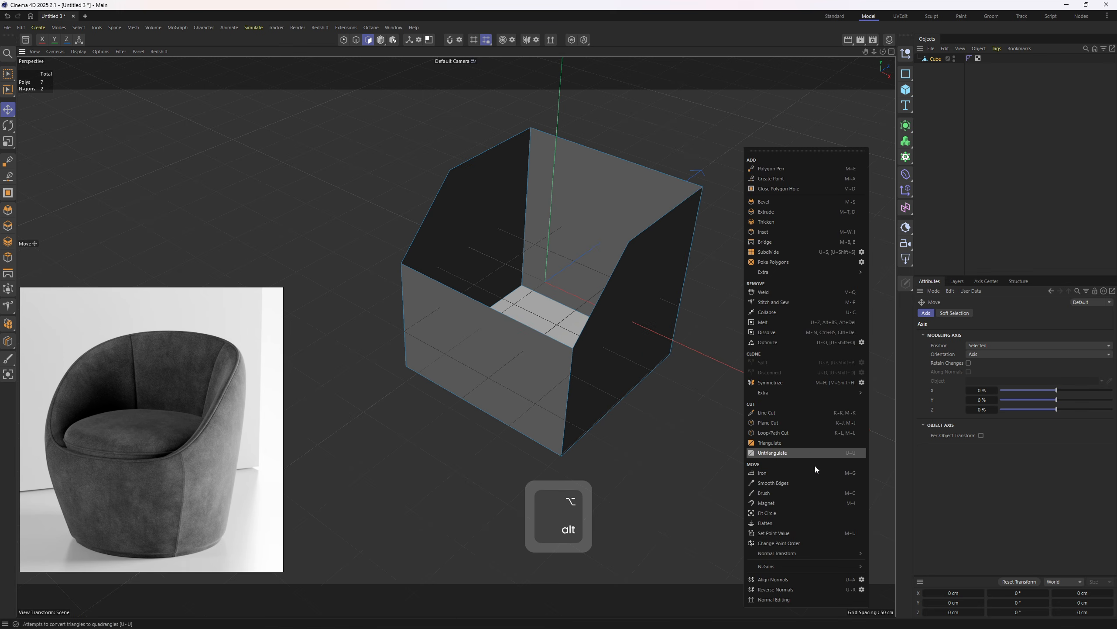
click(776, 432)
shift+click(487, 306)
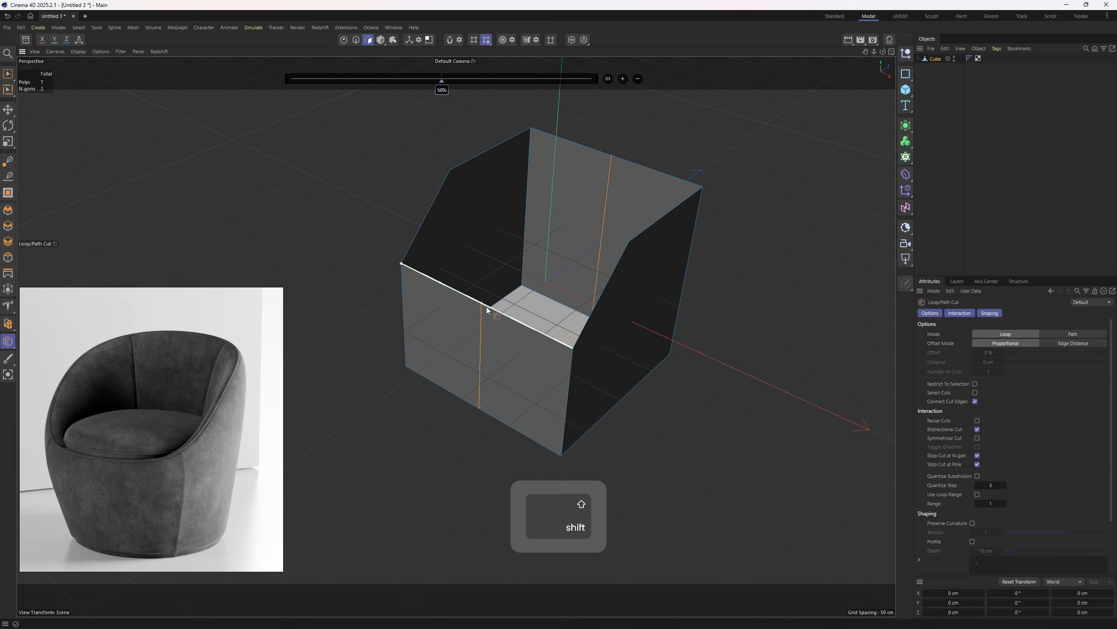
Step: Turn off Stop Cut at N-gon and add a loop cut at 50% across both side faces and the bottom
alt+drag(487, 307, 550, 336)
key(e)
key(e)
click(520, 326)
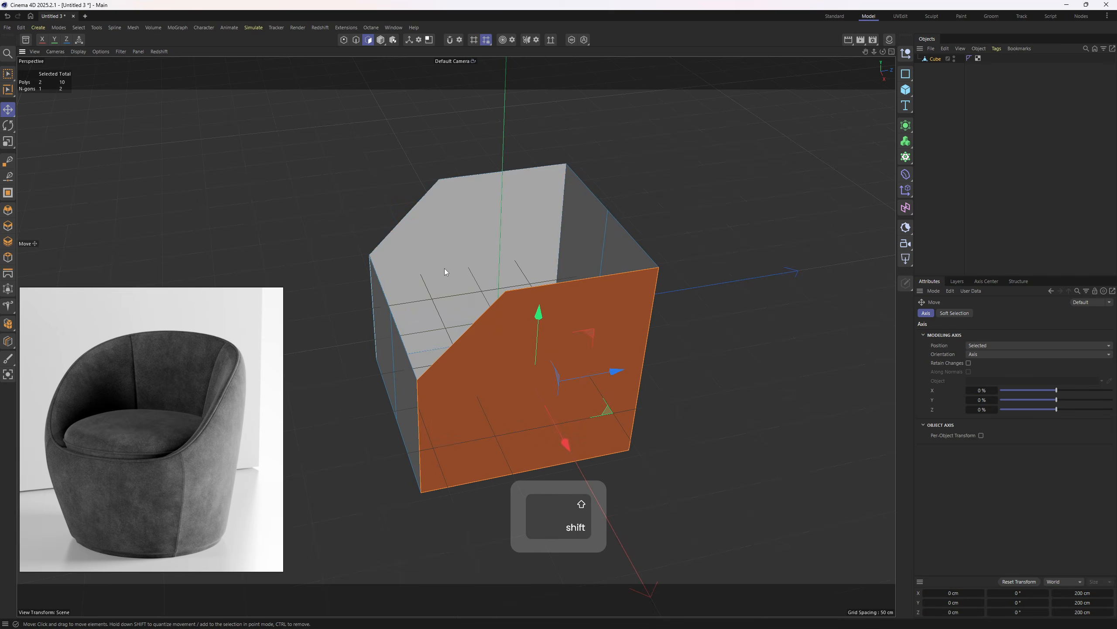
shift+click(445, 268)
key(k)
key(l)
alt+drag(548, 285, 565, 249)
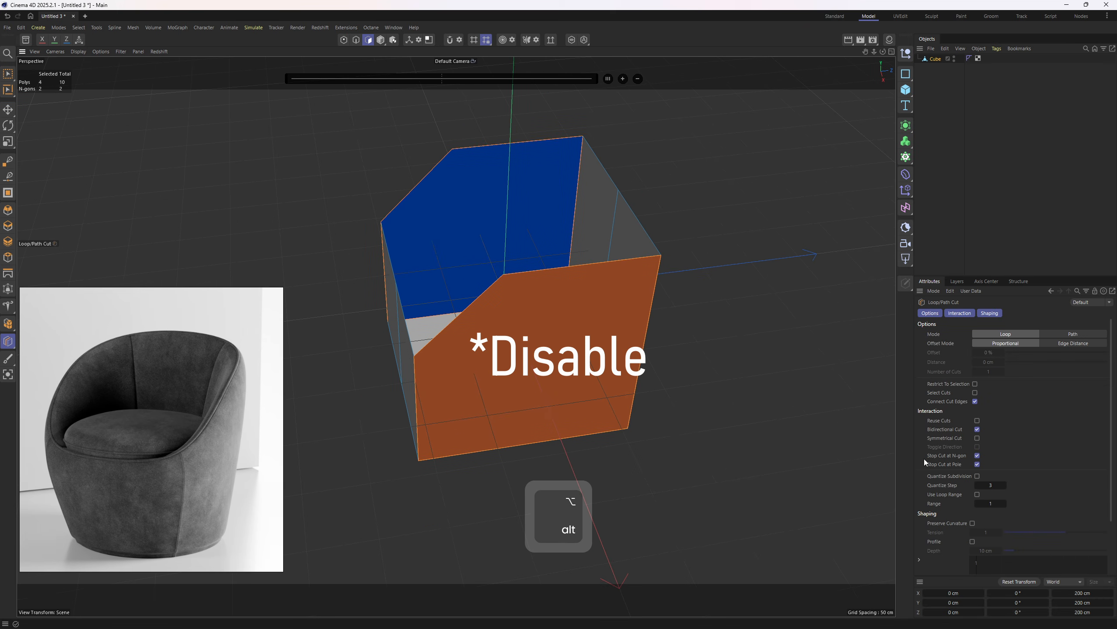
click(977, 455)
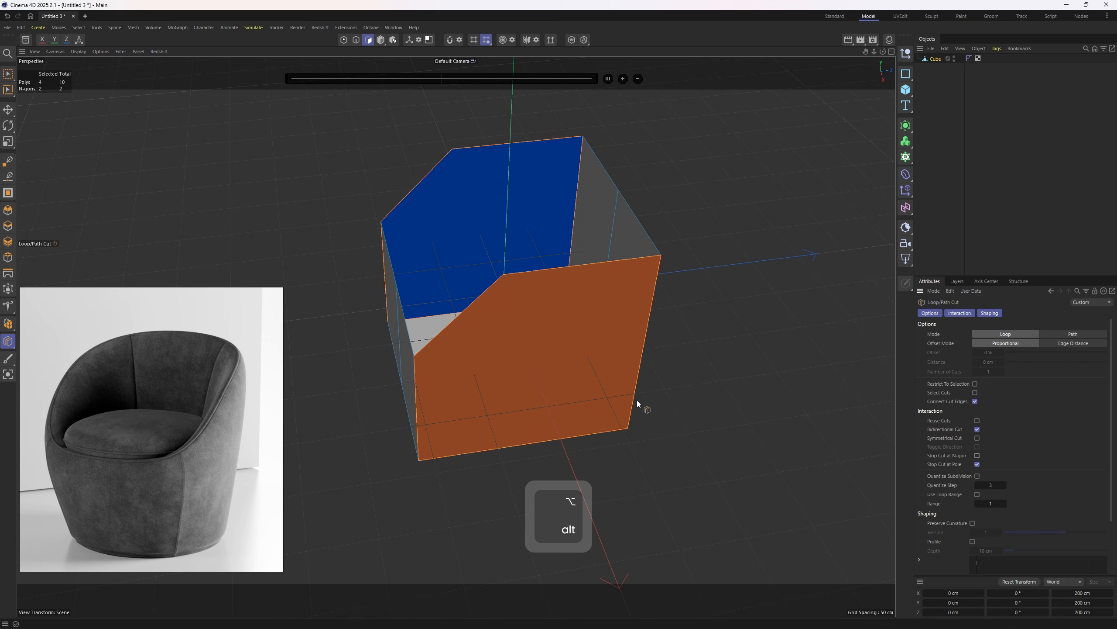
shift+click(521, 447)
alt+drag(520, 448, 594, 330)
Step: Weld the upper cut point on each side face onto the neighbouring bevel corner point with the Polygon Pen
key(1)
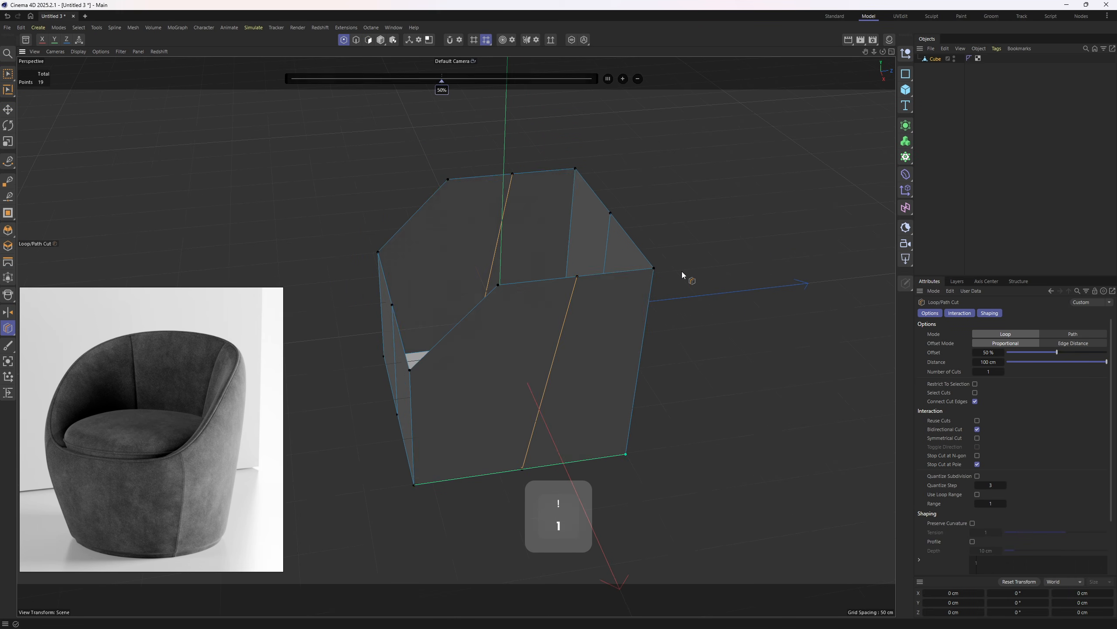
right_click(674, 176)
click(705, 199)
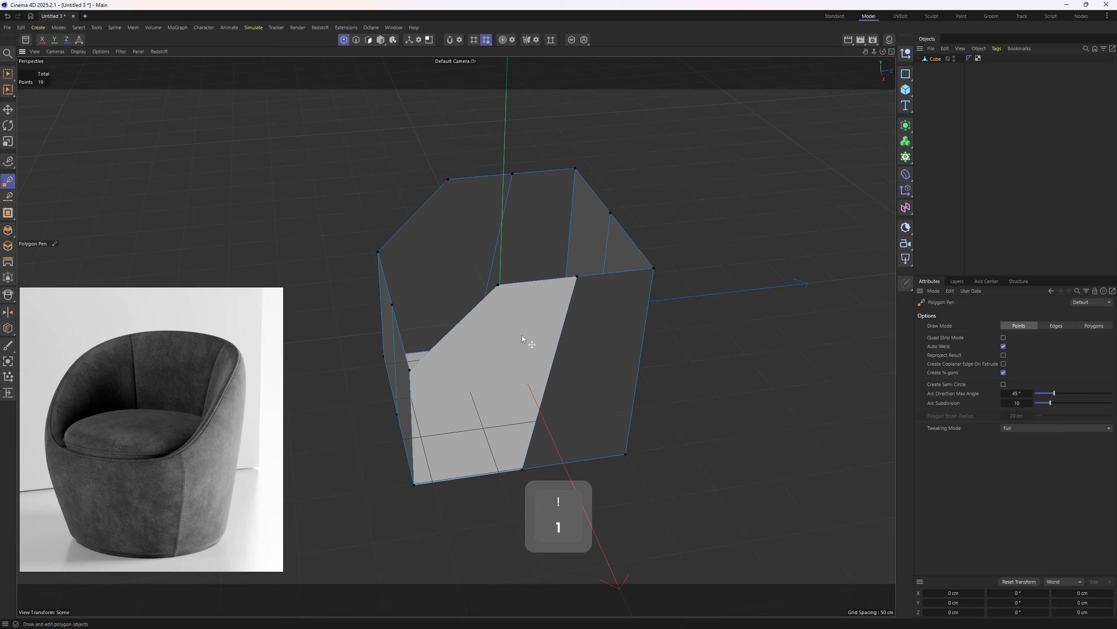
drag(583, 291, 501, 284)
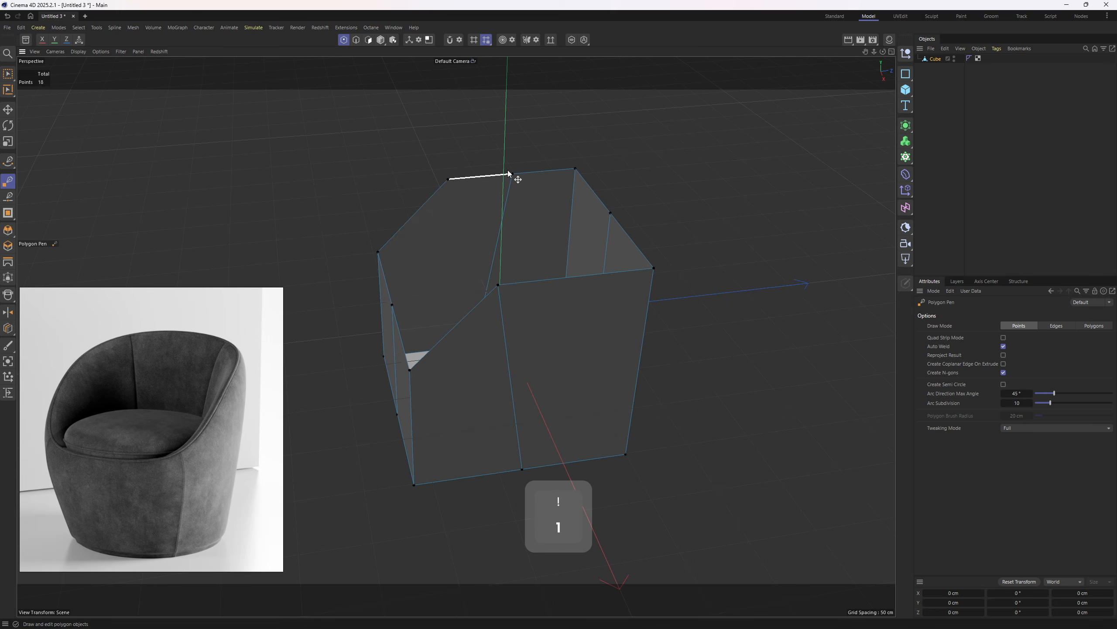
drag(510, 172, 452, 185)
key(e)
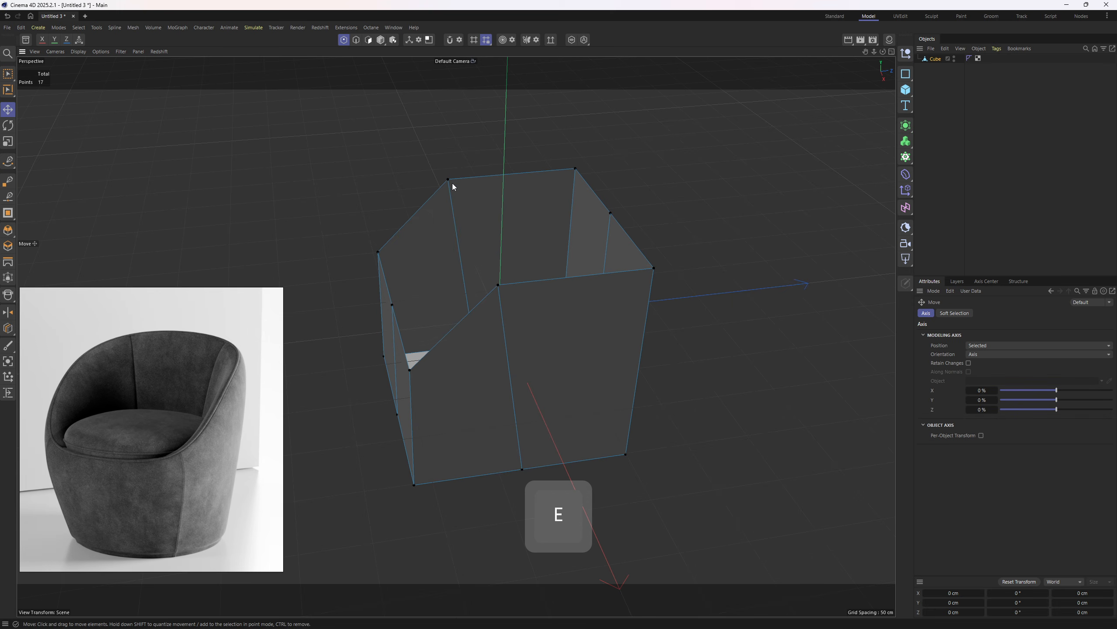
Step: Move the two upper side corner points backward to about -5 cm on Z
click(448, 180)
shift+click(499, 286)
alt+drag(576, 240, 567, 348)
Step: Fit the shell's four bottom polygons to a circle at about 79% scale
key(e)
double_click(512, 345)
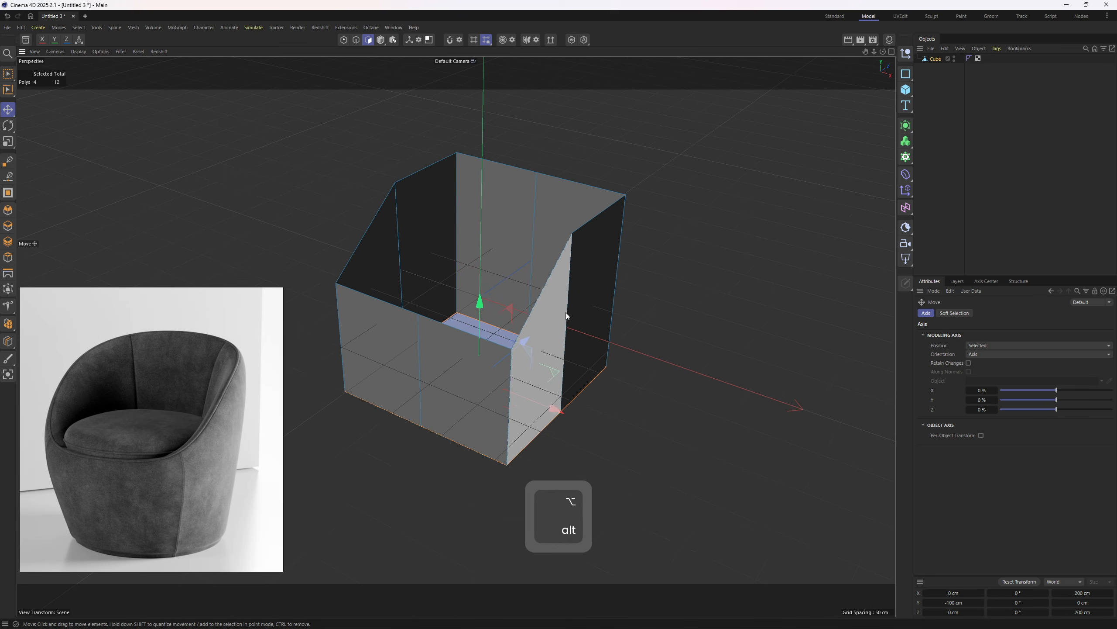
key(2)
key(e)
click(548, 283)
double_click(601, 223)
alt+drag(601, 265, 513, 374)
key(3)
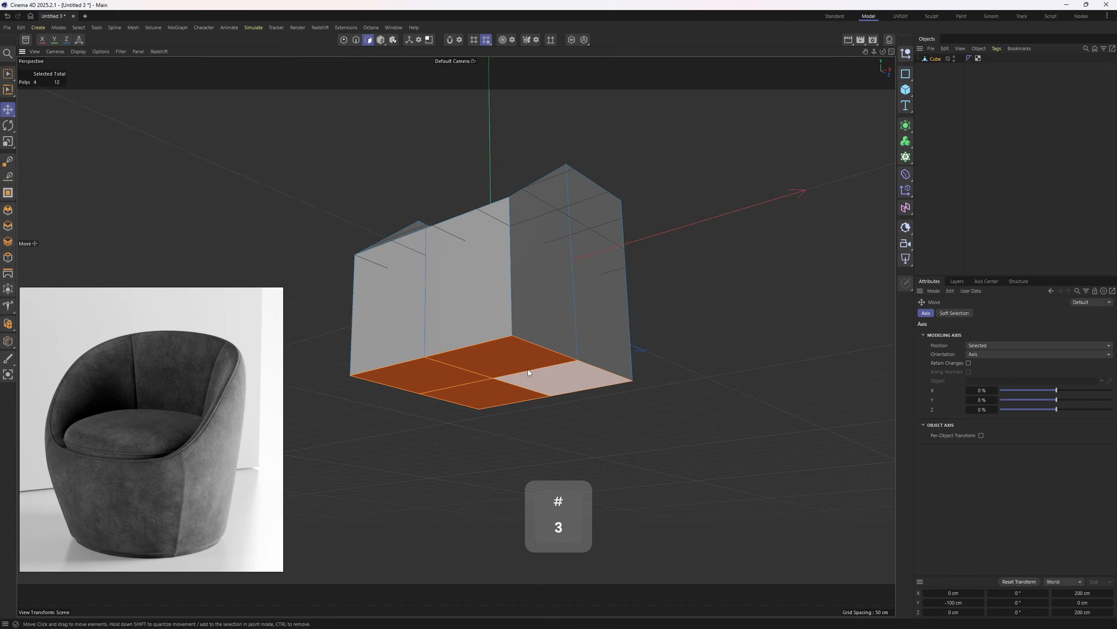
alt+drag(121, 444, 679, 263)
right_click(682, 251)
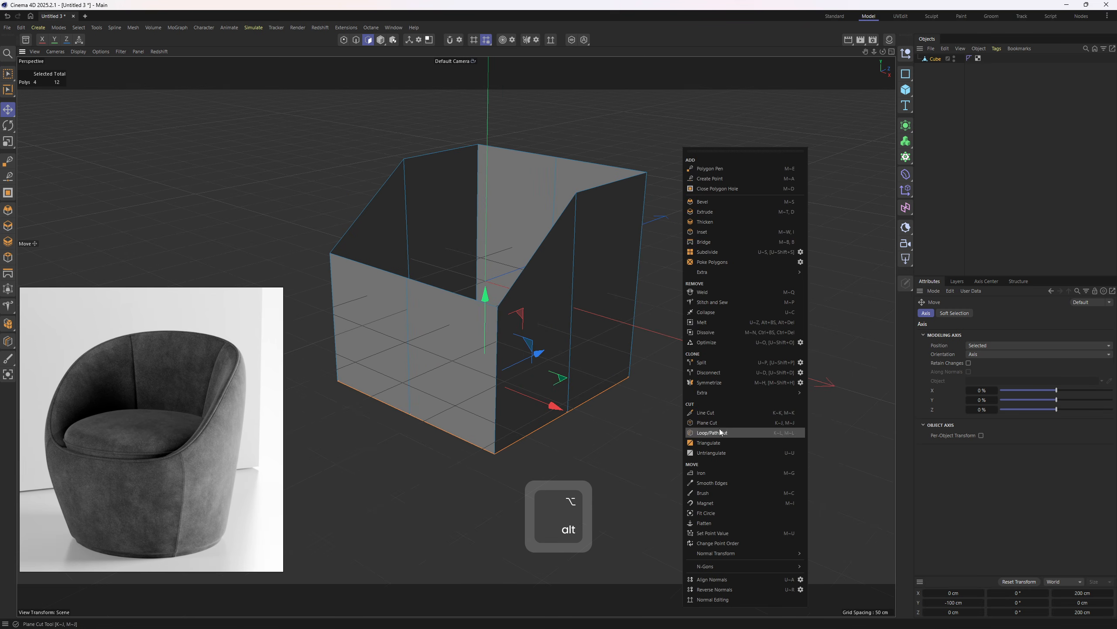
click(729, 513)
alt+drag(686, 489, 658, 353)
drag(493, 387, 425, 387)
alt+drag(633, 282, 644, 240)
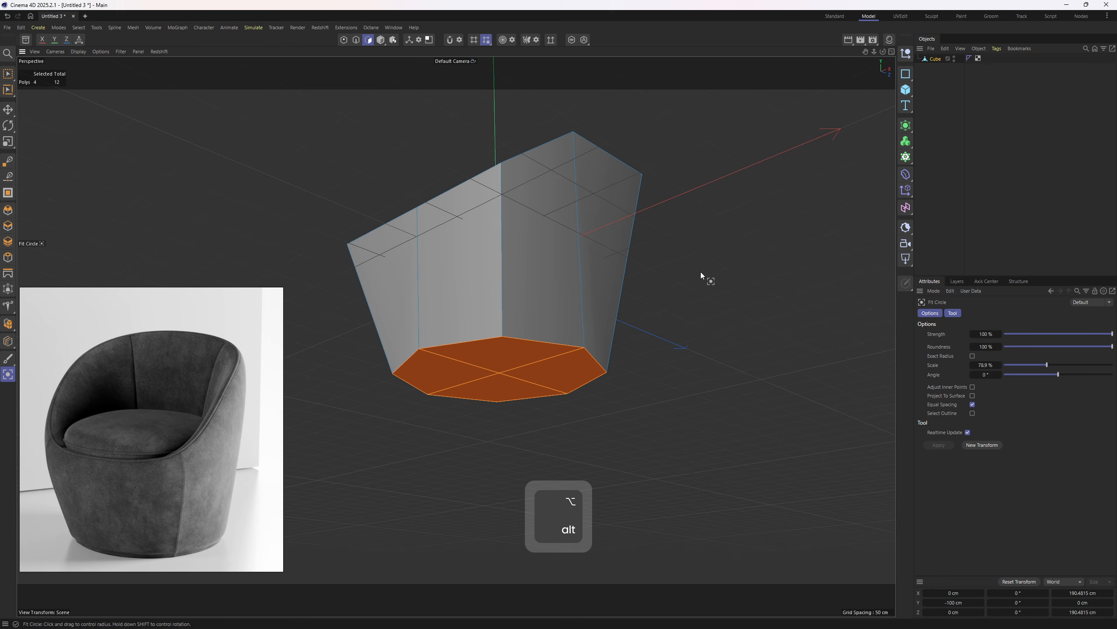
Step: Scale the circular bottom polygons down to about 181 cm across
key(t)
alt+drag(595, 290, 530, 313)
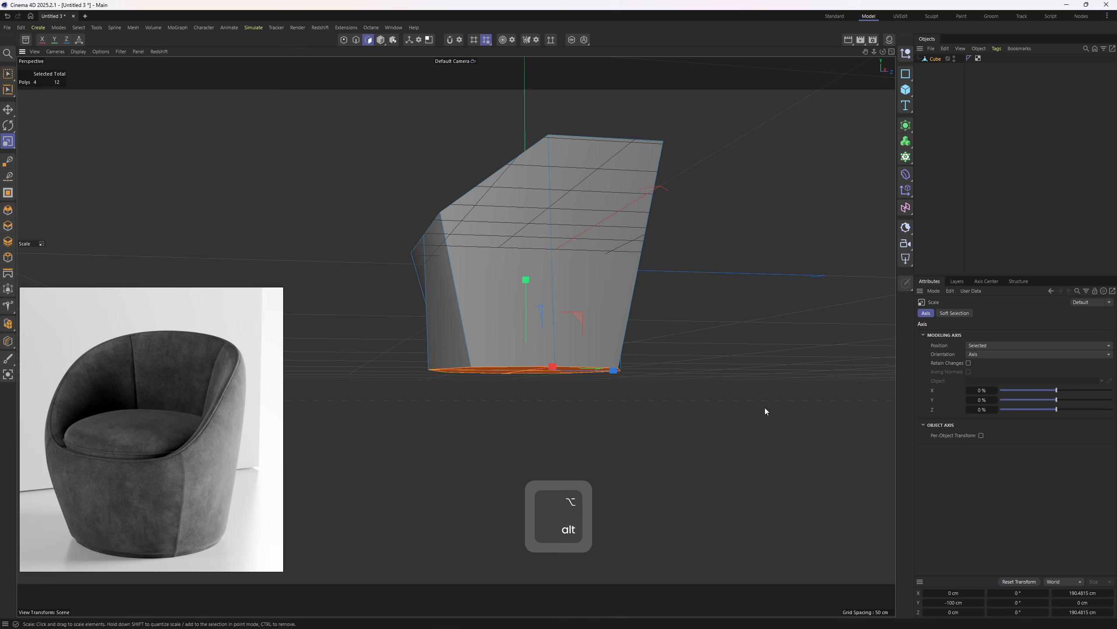
drag(781, 411, 595, 328)
Step: Move the front centre rim point forward and the back centre rim point backward to round the opening
key(1)
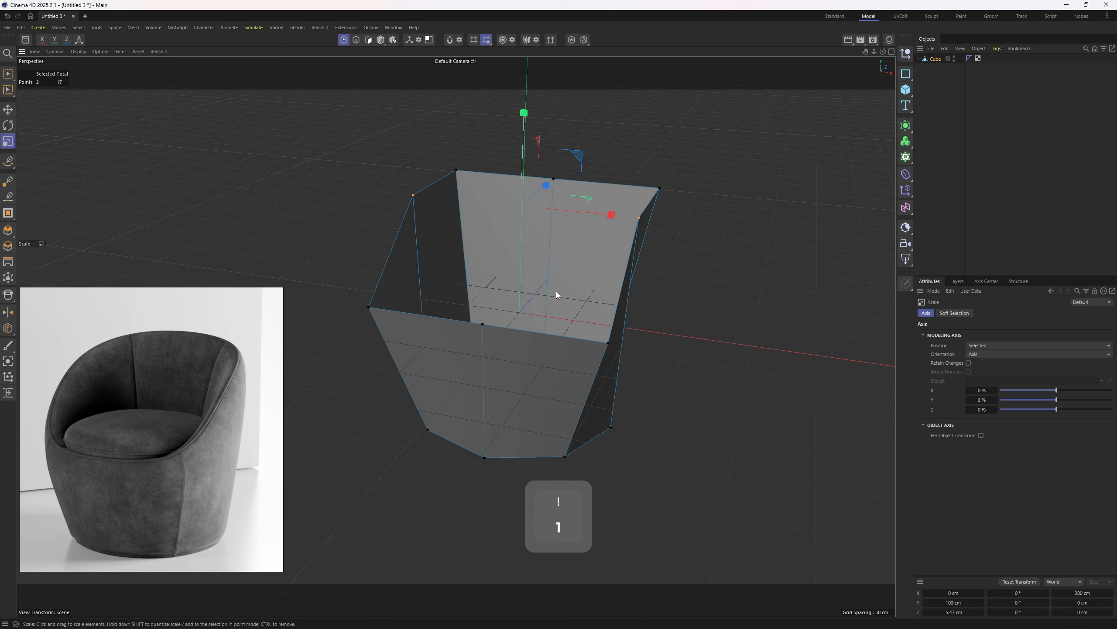
key(e)
click(484, 325)
alt+drag(498, 325, 622, 201)
click(565, 229)
alt+drag(576, 228, 568, 264)
Step: Scale the two back corner rim points to about 179 cm apart and move them to about 94 cm on Z
click(620, 252)
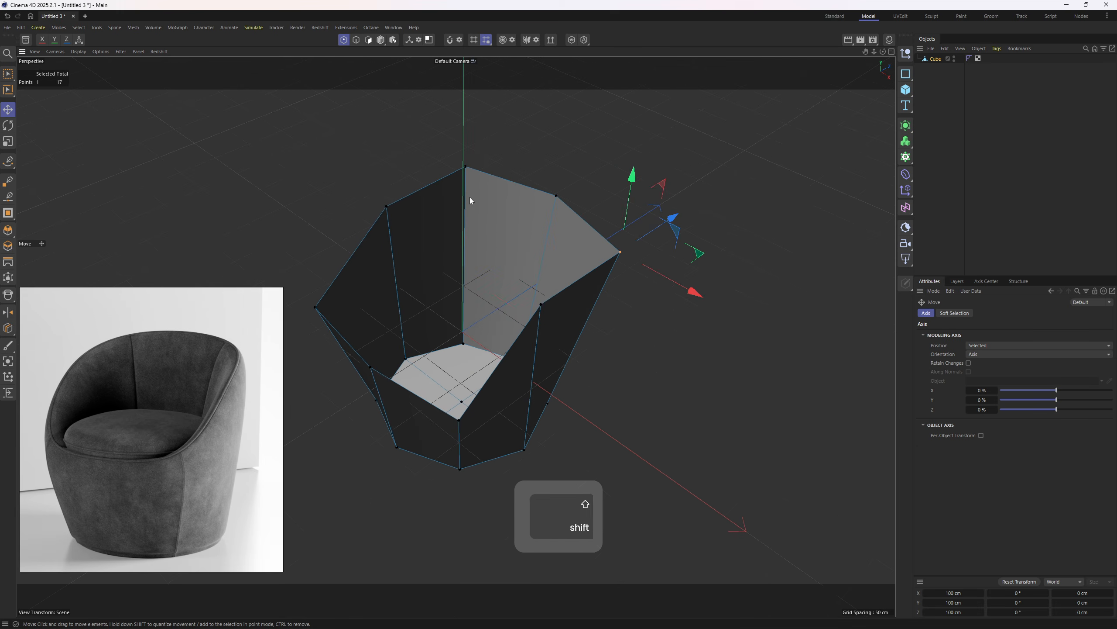
shift+click(466, 167)
key(t)
drag(610, 248, 599, 241)
key(e)
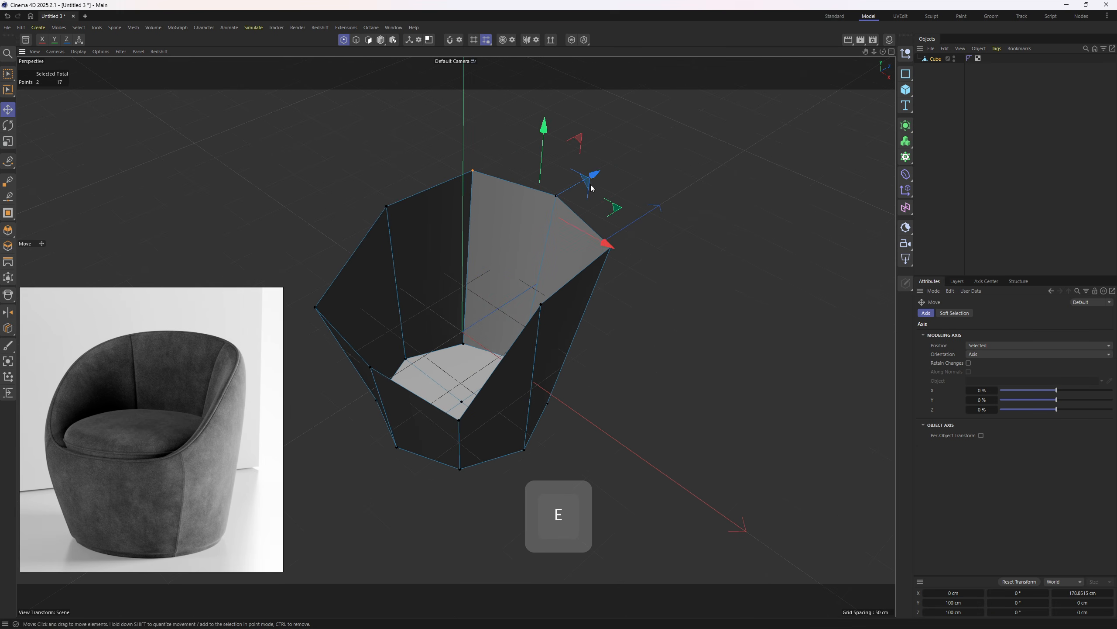
drag(592, 188, 389, 229)
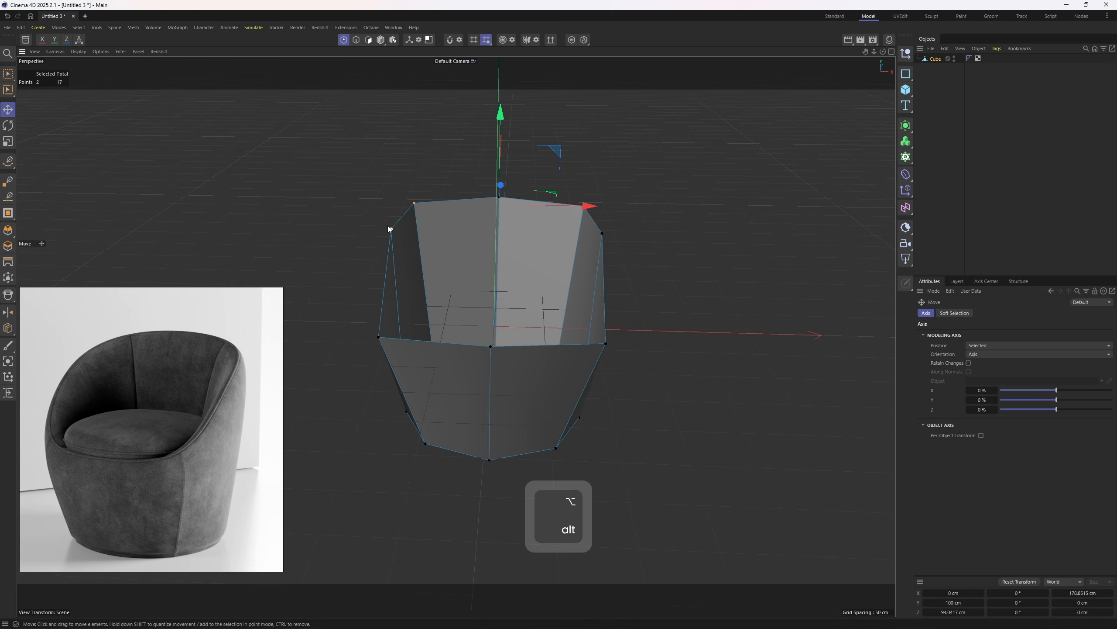
Step: Scale the two side rim points outward along X to widen the middle of the shell
click(389, 229)
shift+click(601, 232)
key(t)
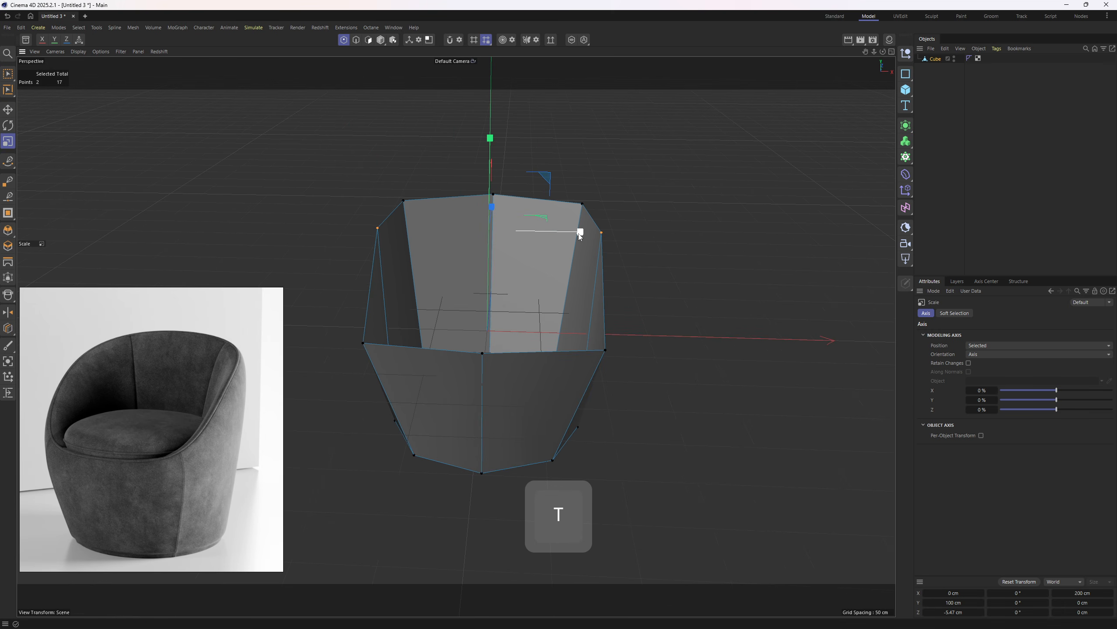
drag(580, 237, 508, 239)
alt+drag(508, 239, 526, 260)
Step: Scale the two front corner rim points to about 183 cm apart and move them to about -95 cm on Z
click(380, 318)
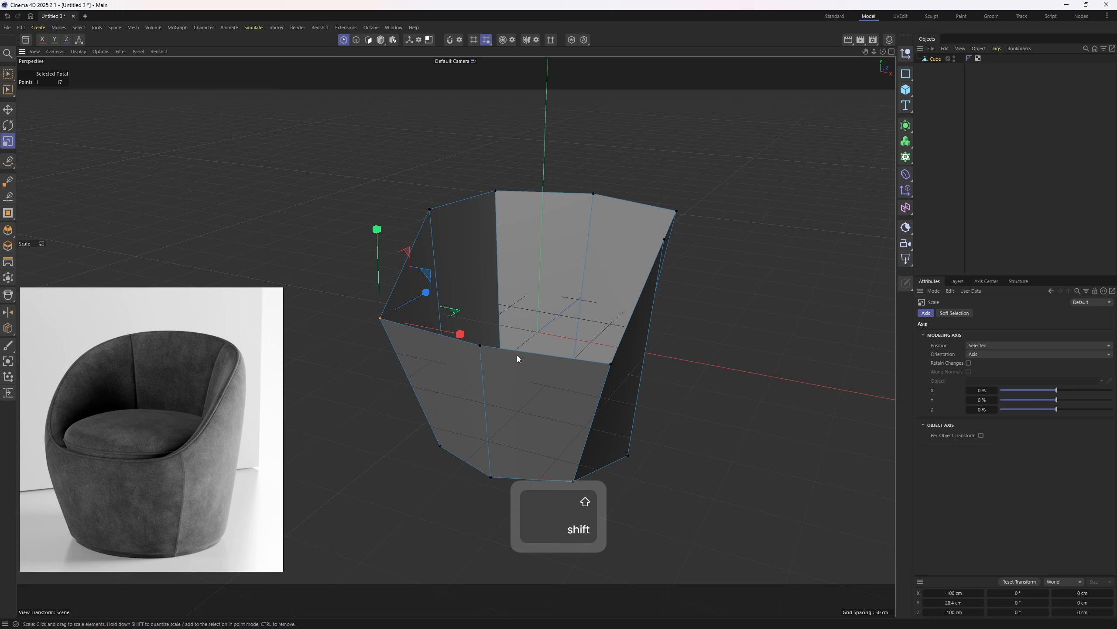
shift+click(611, 363)
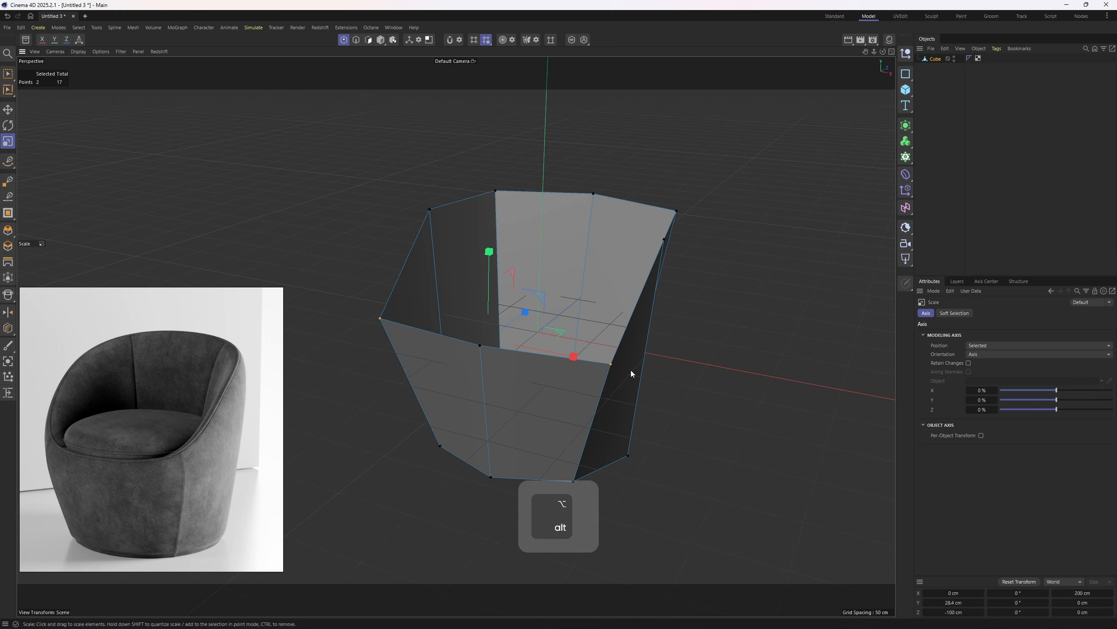
alt+drag(630, 373, 430, 300)
key(e)
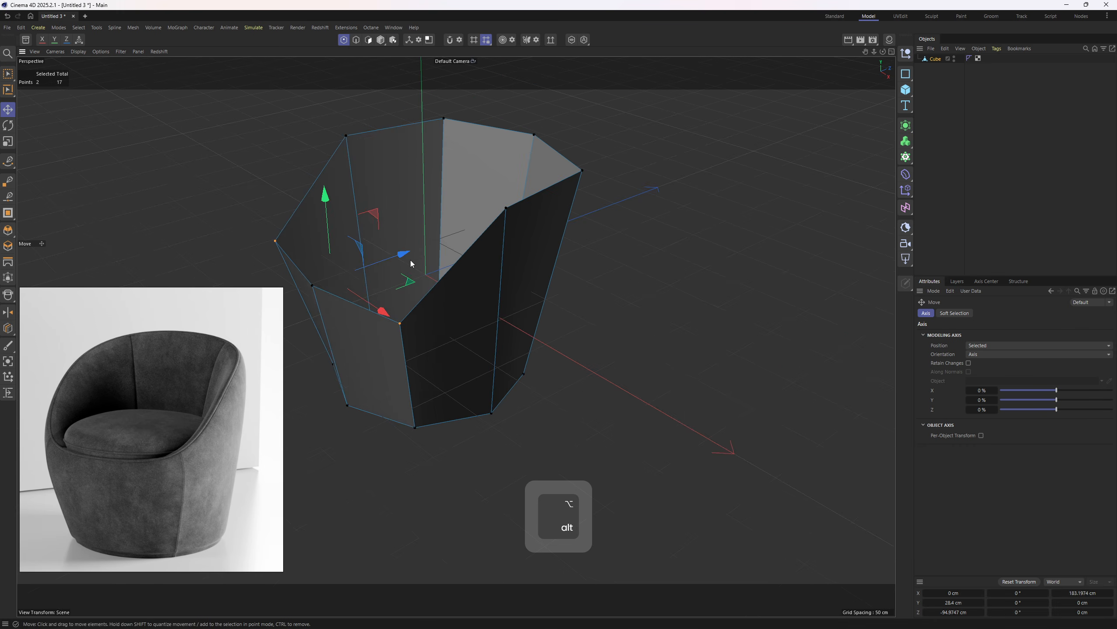
alt+drag(412, 263, 660, 251)
Step: Add a Subdivision Surface as the cube's parent and hide the viewport grid
alt+click(905, 126)
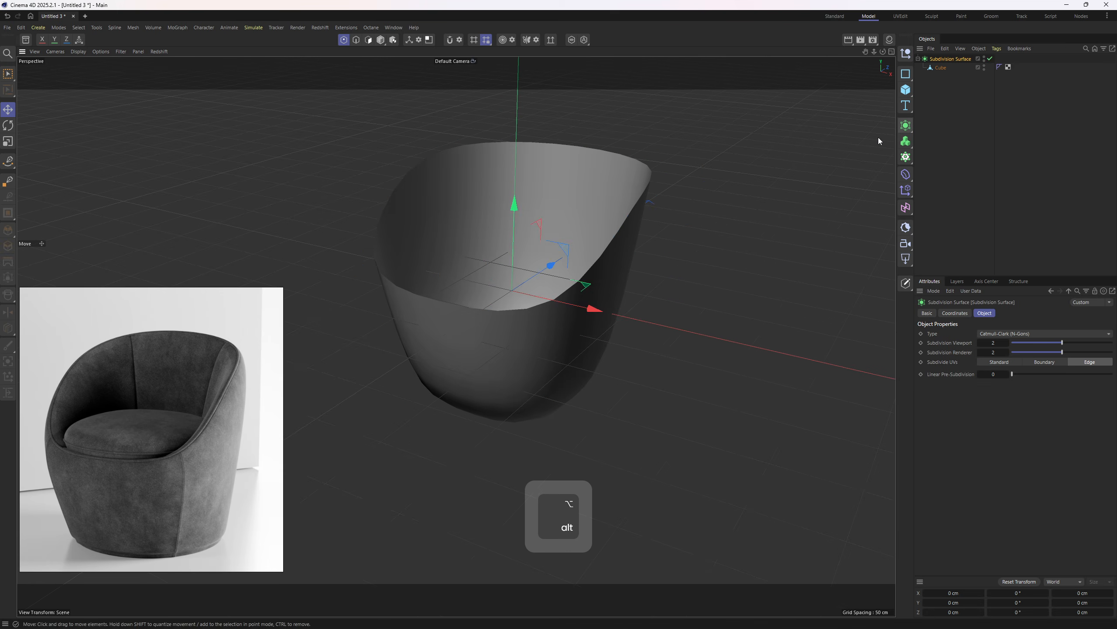
alt+drag(541, 251, 487, 204)
click(138, 51)
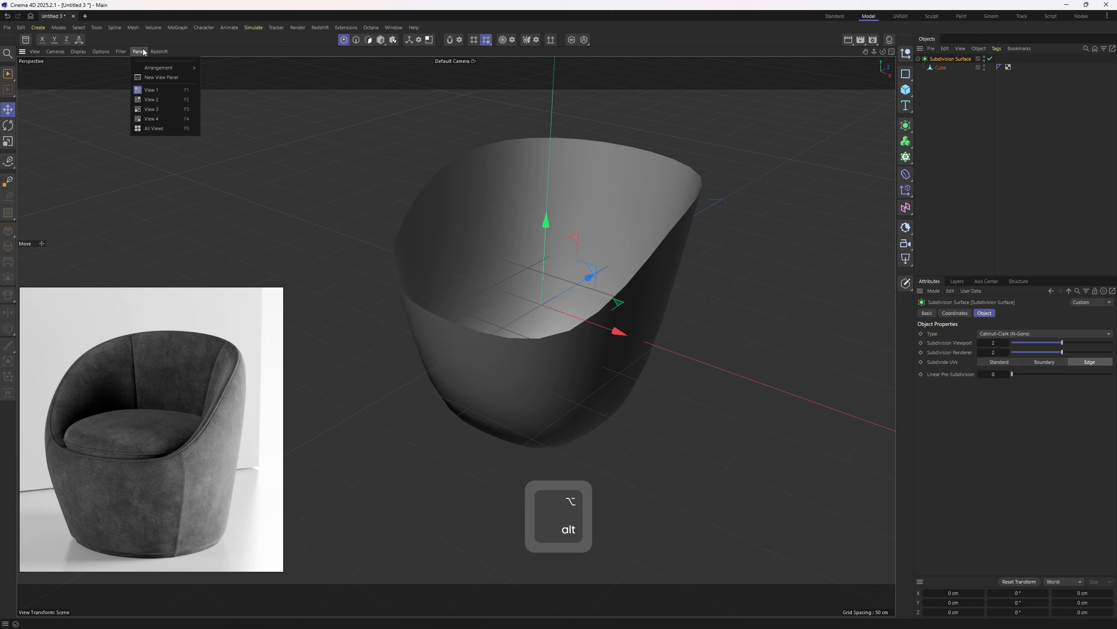
mouse_move(123, 52)
click(143, 111)
Step: Select the cube's bottom edge loop and sharpen it with Weight Subdivision Surface
alt+drag(524, 253, 550, 337)
click(934, 69)
key(2)
click(550, 336)
key(u)
key(l)
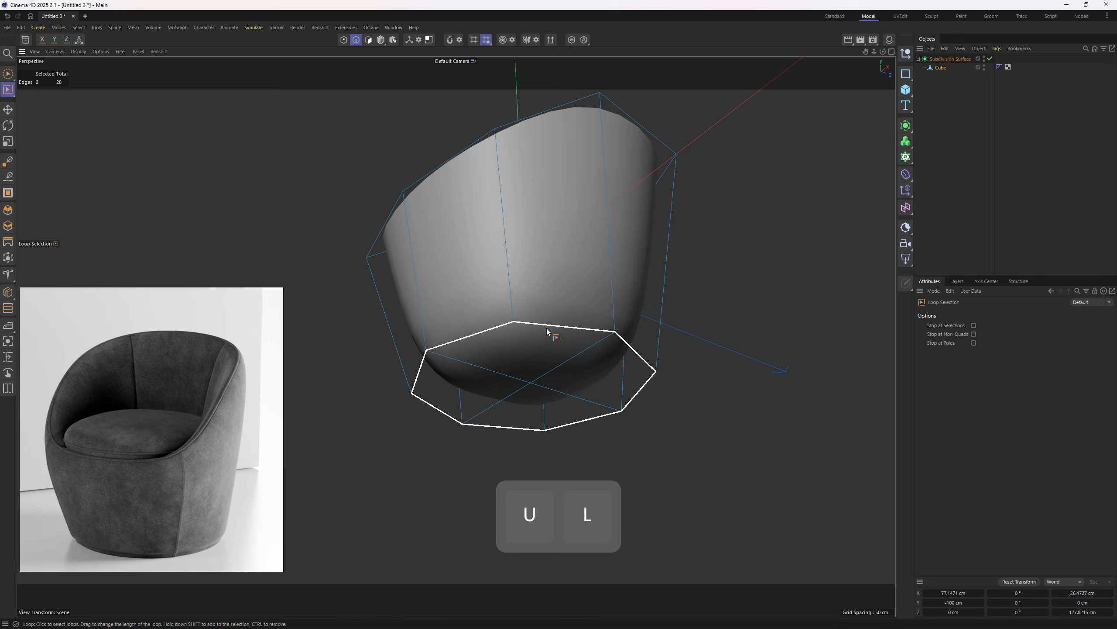
click(547, 331)
alt+drag(721, 257, 725, 273)
key(e)
key(m)
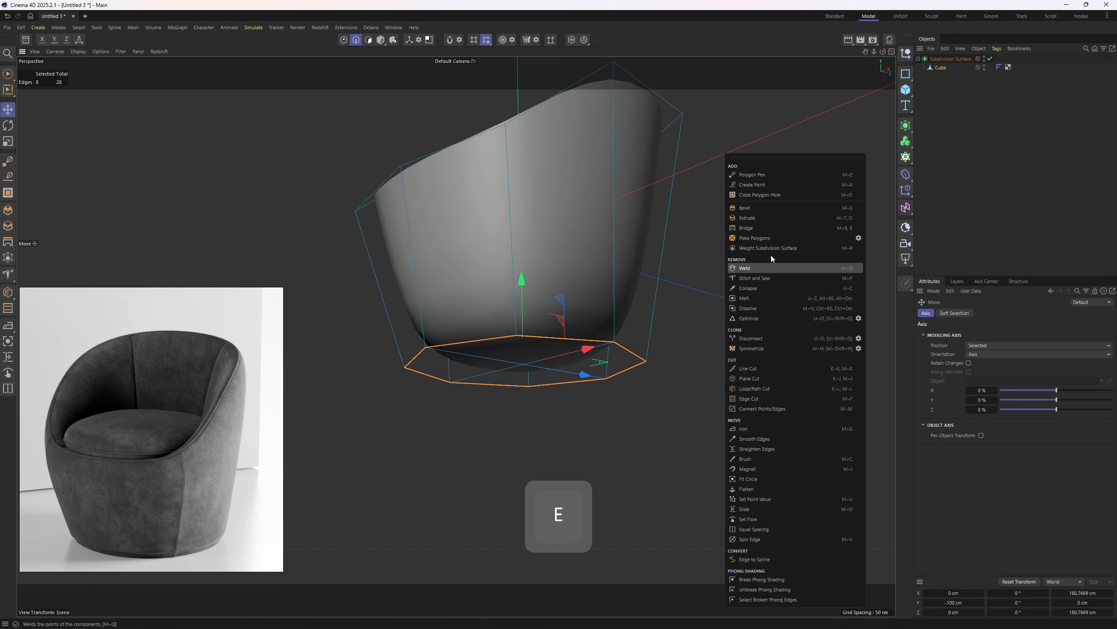
click(768, 249)
alt+drag(600, 287, 576, 359)
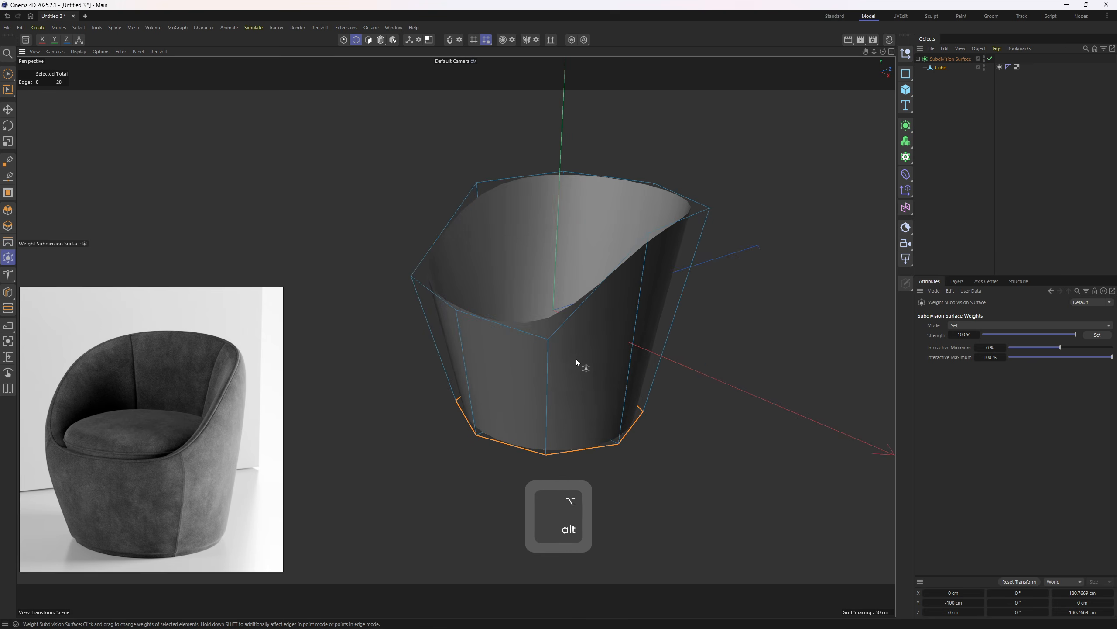
Step: Lower the shell's three front rim points and refine the shape with Scale
key(1)
key(e)
click(548, 339)
shift+click(456, 310)
alt+drag(479, 309, 454, 280)
shift+click(406, 267)
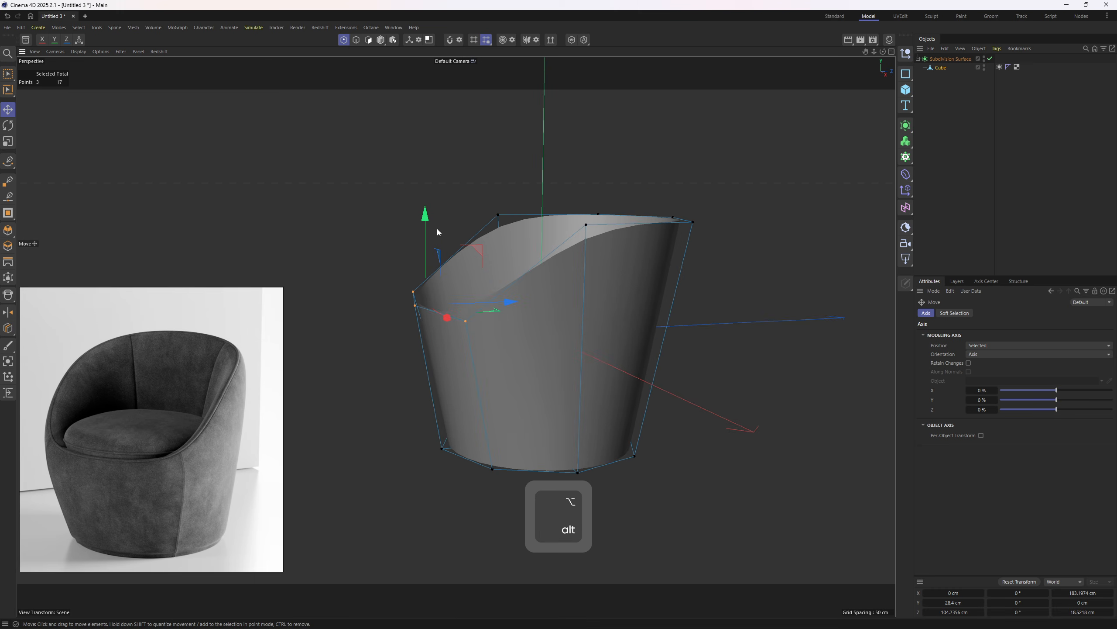
drag(425, 222, 588, 337)
key(t)
drag(634, 401, 597, 356)
Step: Select the Subdivision Surface object and display the model in Gouraud Shading with lines
click(974, 74)
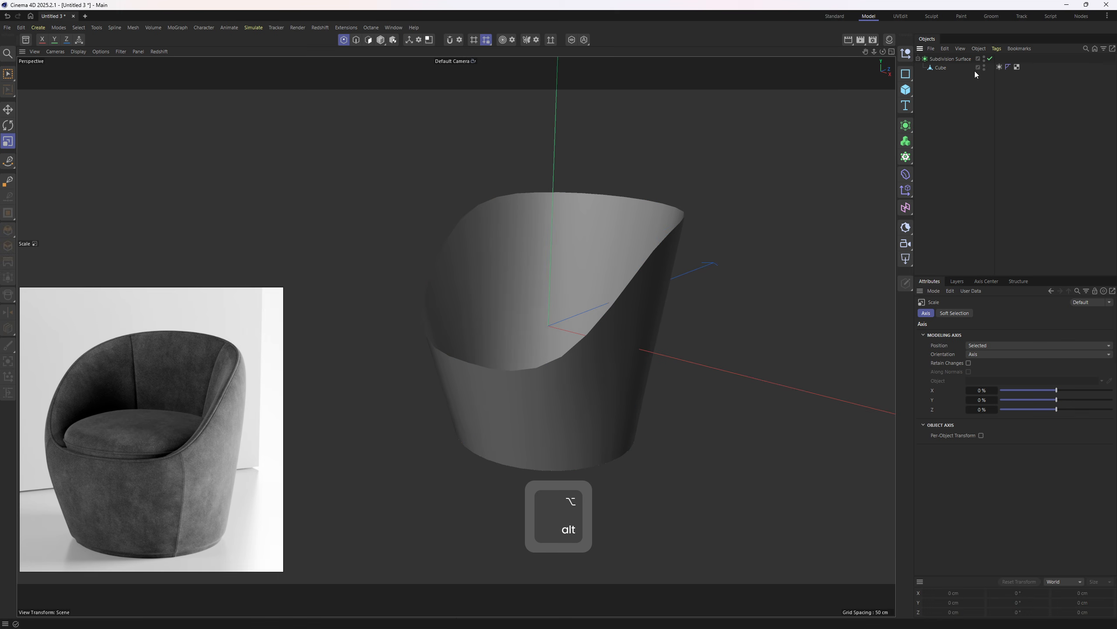
click(951, 59)
alt+drag(646, 201, 641, 171)
alt+middle_drag(641, 170, 609, 142)
key(n)
key(b)
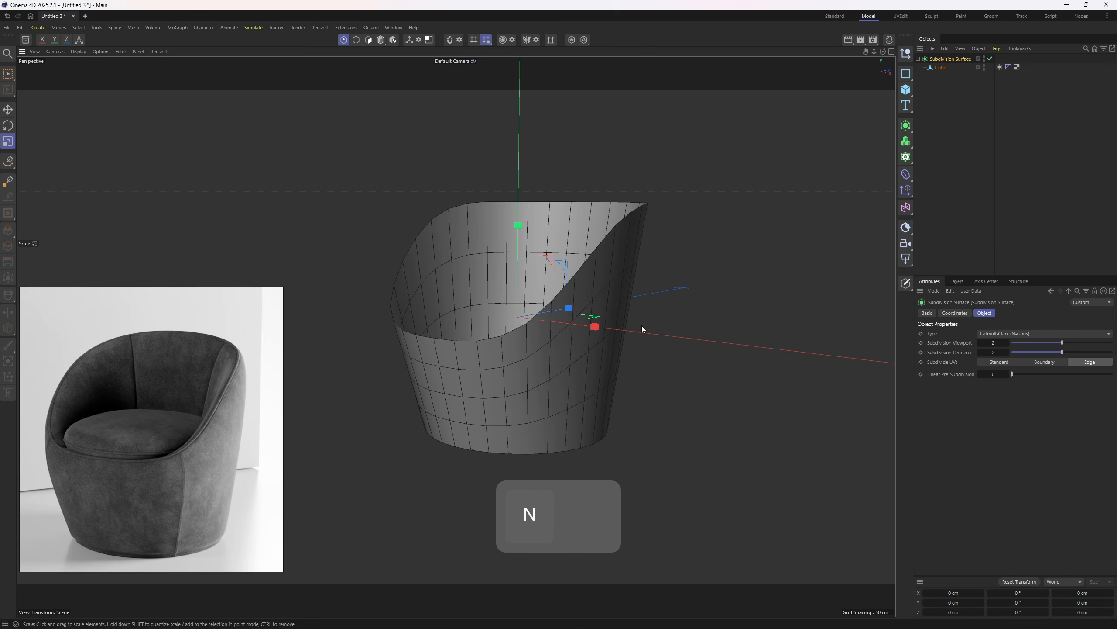
Step: Add a centred horizontal loop cut around the cube's walls with subdivision off, and turn the Subdivision Surface back on
alt+drag(642, 329, 686, 232)
click(990, 58)
click(940, 68)
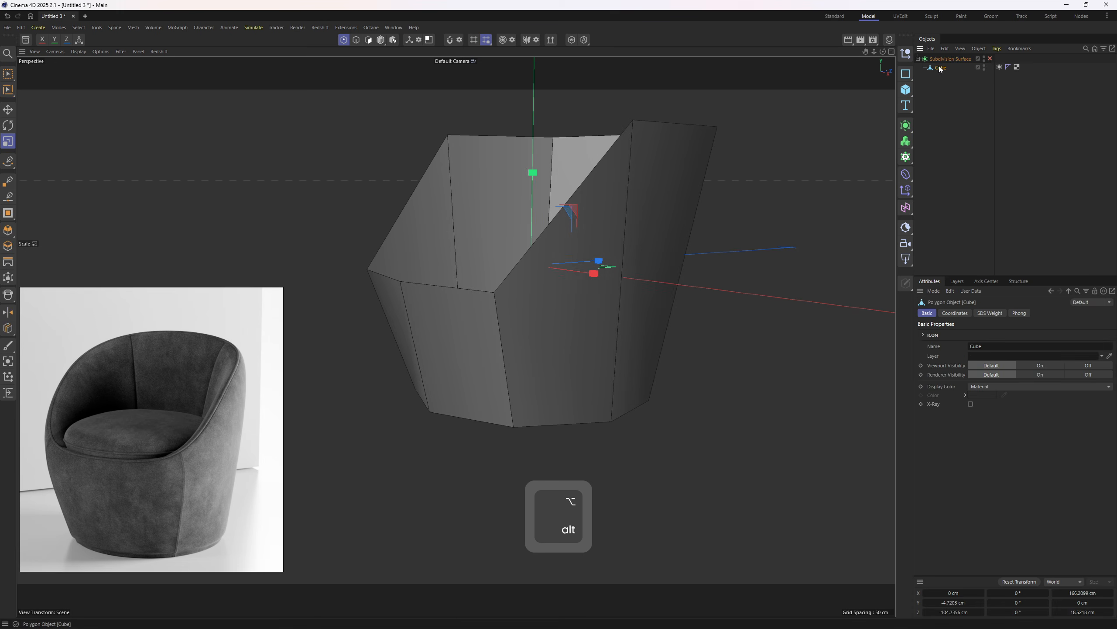
key(Return)
alt+drag(585, 315, 512, 334)
key(k)
key(l)
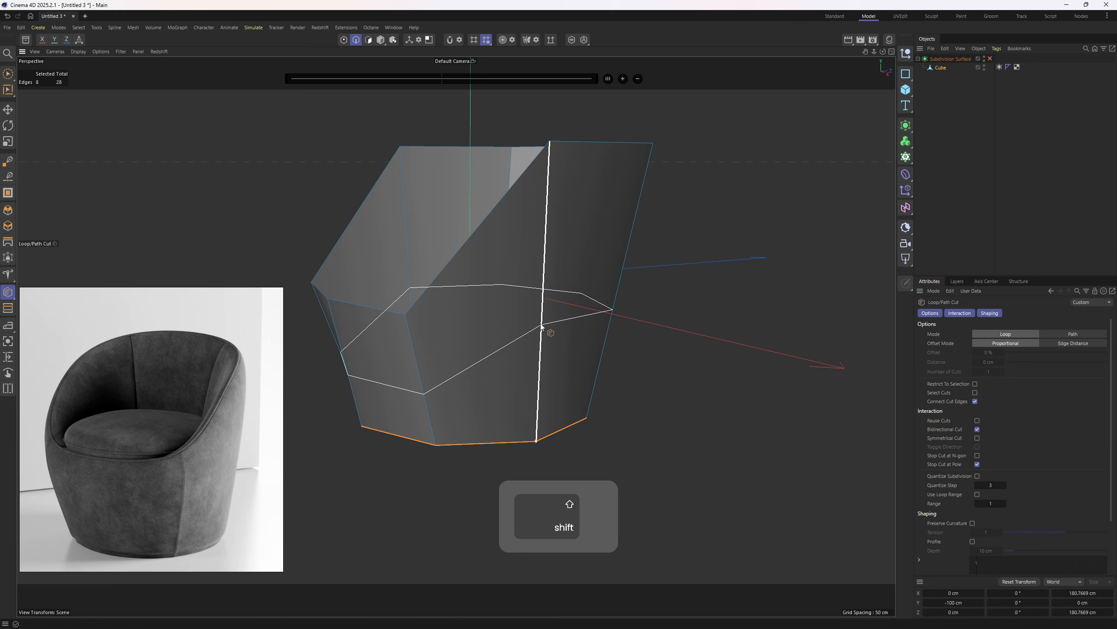
shift+click(542, 330)
alt+drag(542, 331, 553, 290)
click(974, 110)
click(991, 59)
alt+drag(575, 248, 700, 299)
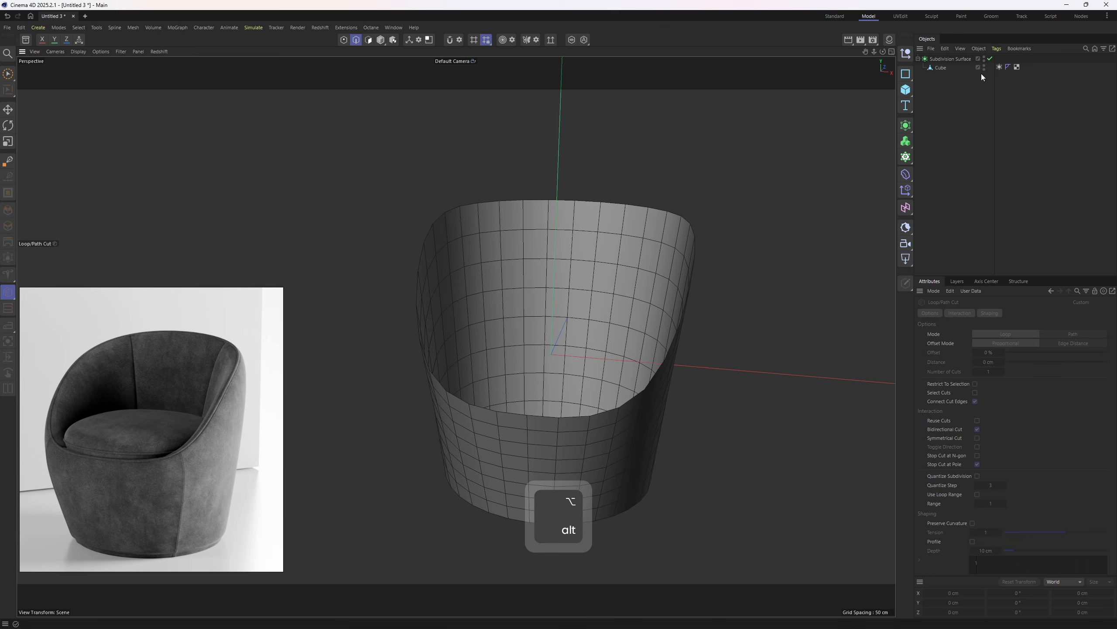
Step: Turn off the Subdivision Surface and add a Thicken generator as the cube's parent
click(990, 58)
click(942, 68)
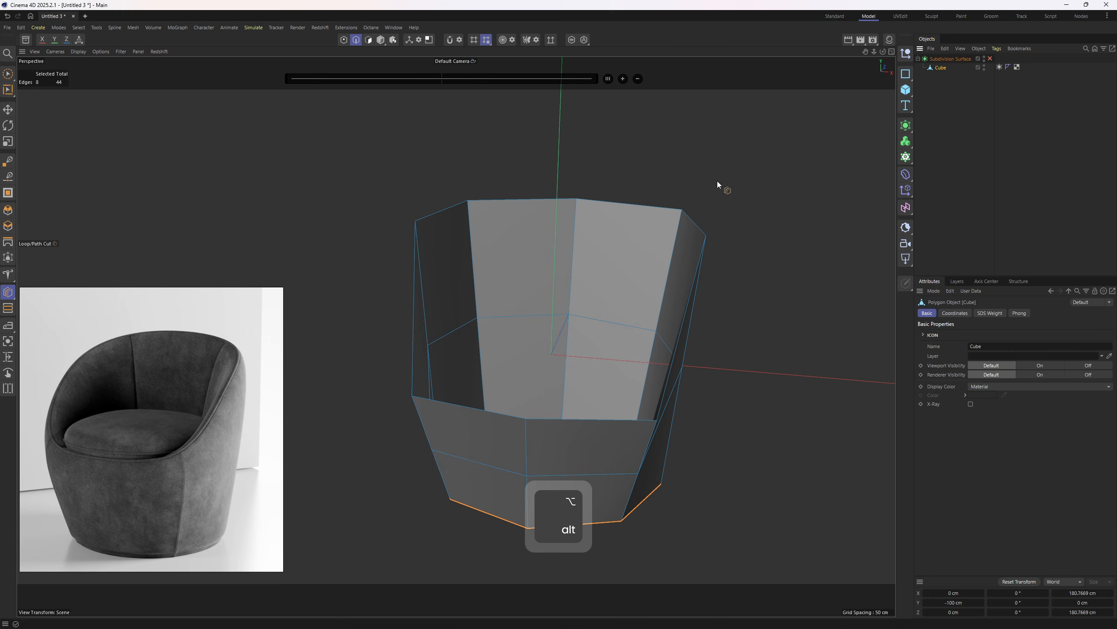
key(e)
alt+drag(693, 202, 668, 211)
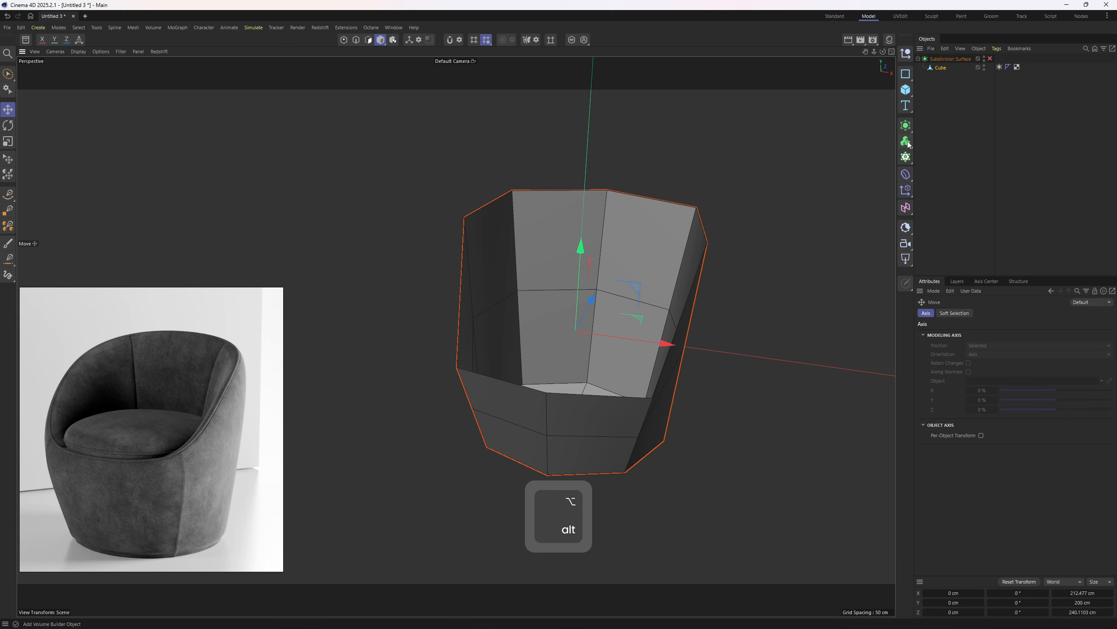
click(906, 126)
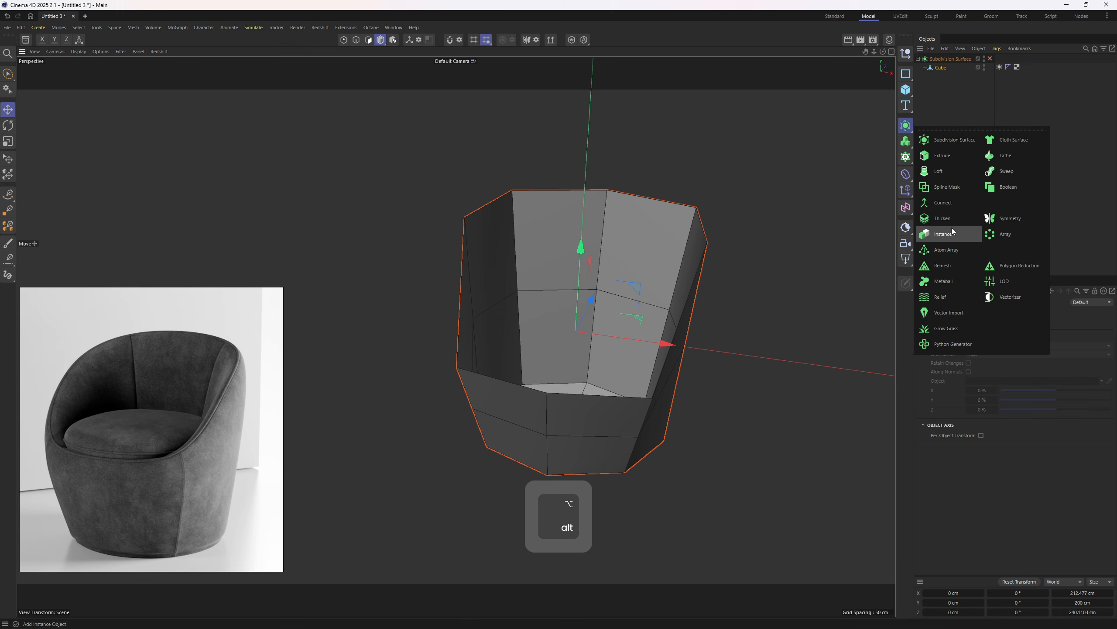
alt+click(943, 218)
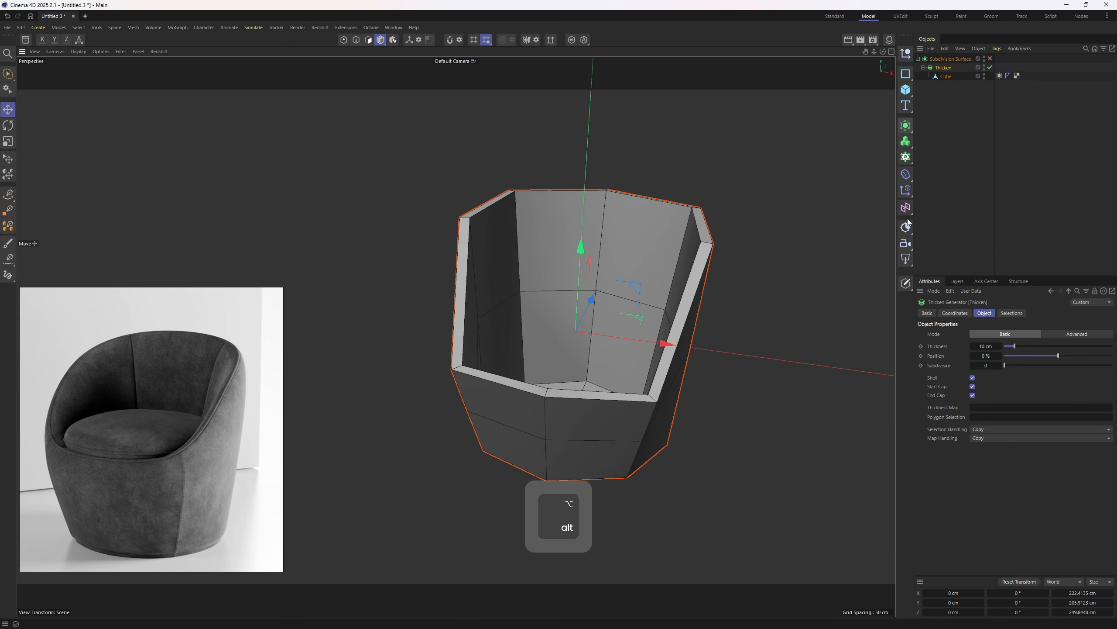
Step: Try to thicken all of the cube's polygons directly, with the Thicken generator turned off
click(990, 68)
click(939, 77)
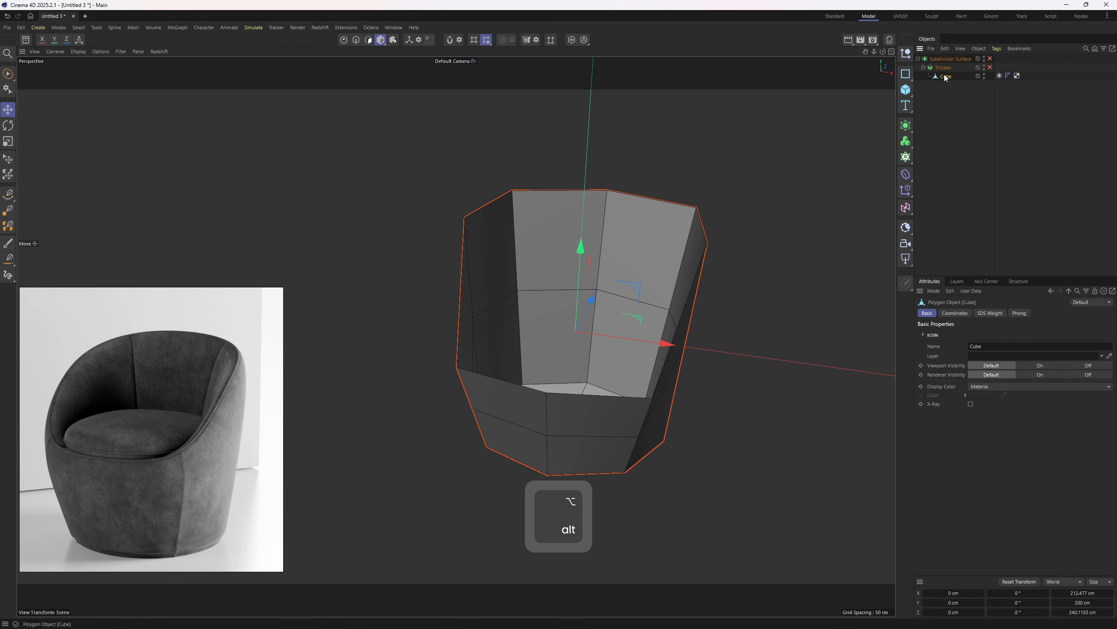
key(3)
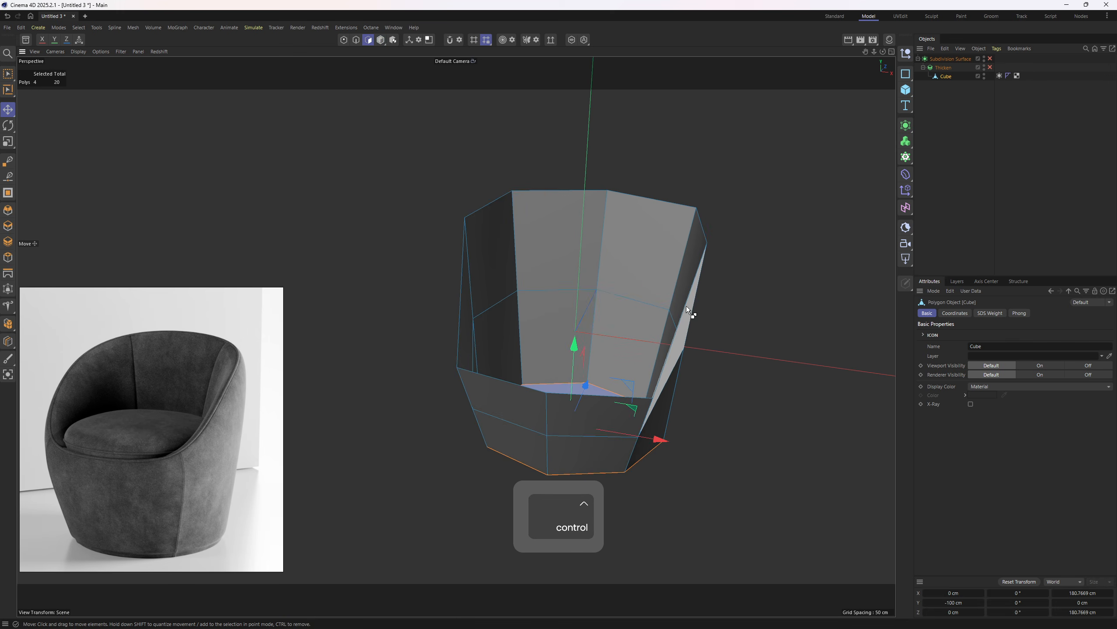
key(ctrl+a)
right_click(741, 323)
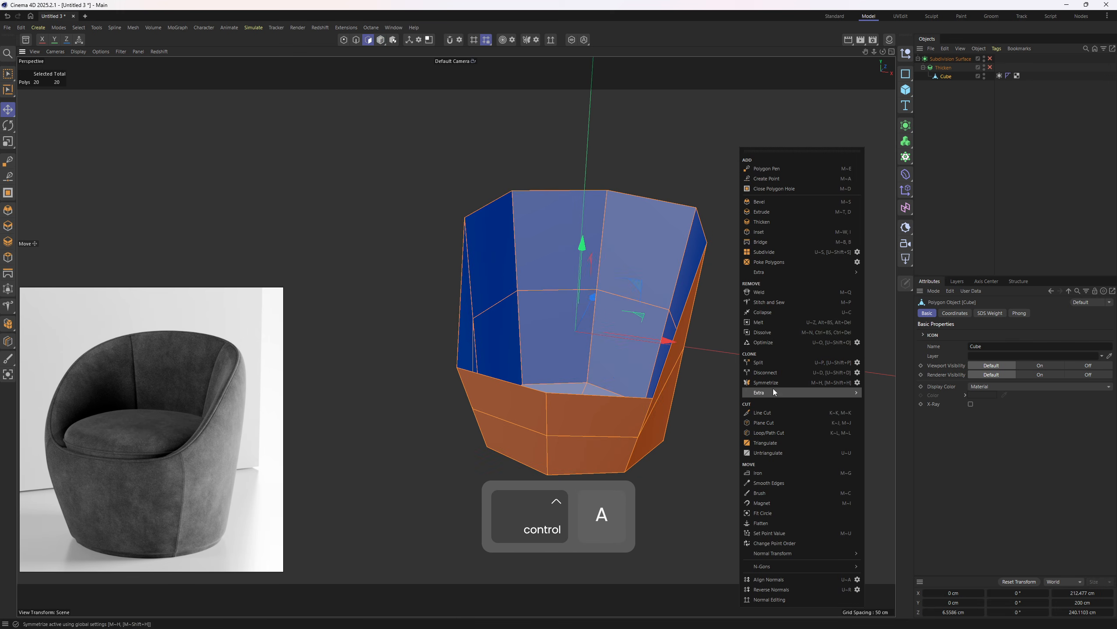
click(777, 221)
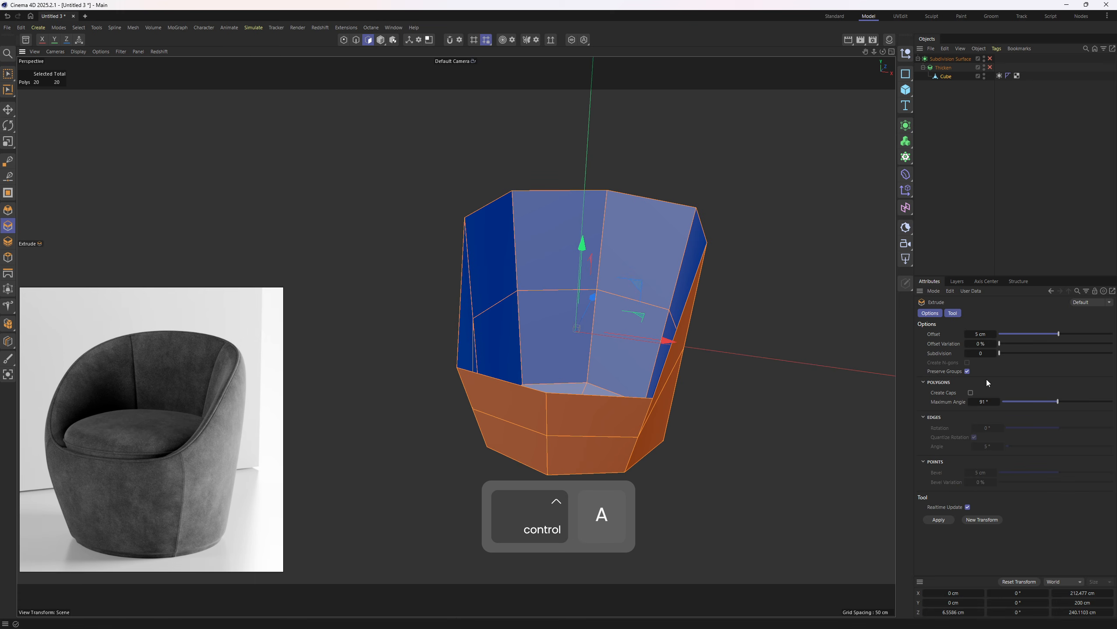
drag(813, 381, 783, 383)
key(ctrl+a)
key(ctrl+z)
Step: Turn the Thicken generator and the Subdivision Surface back on to smooth the thickened shell
click(990, 67)
click(942, 67)
alt+drag(651, 286, 626, 303)
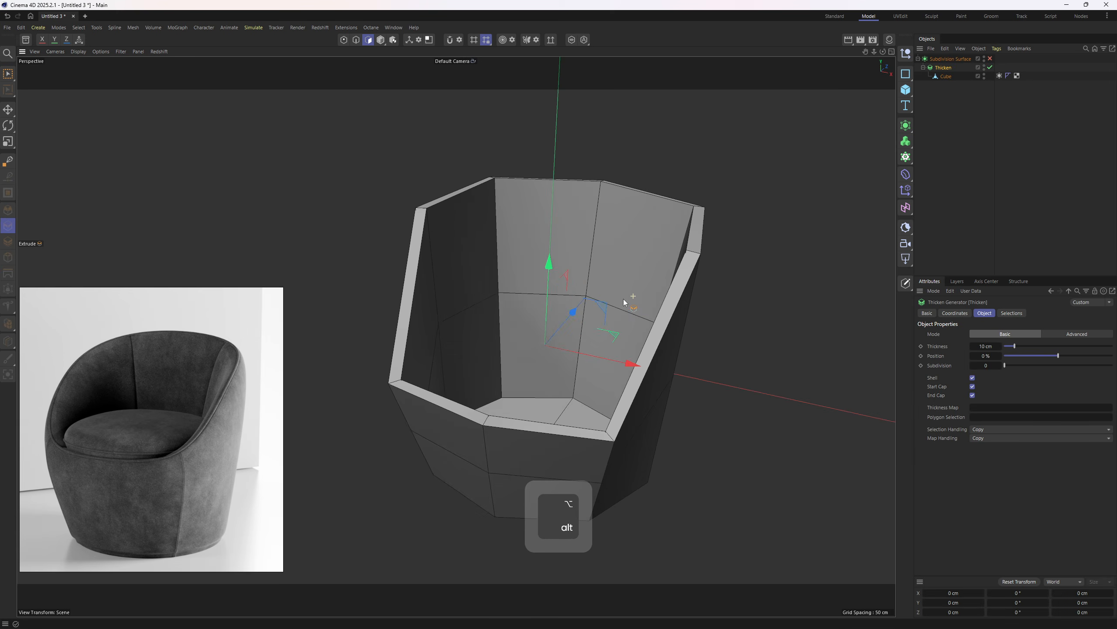
alt+right_drag(626, 304, 639, 263)
alt+drag(639, 263, 632, 281)
alt+drag(774, 250, 781, 229)
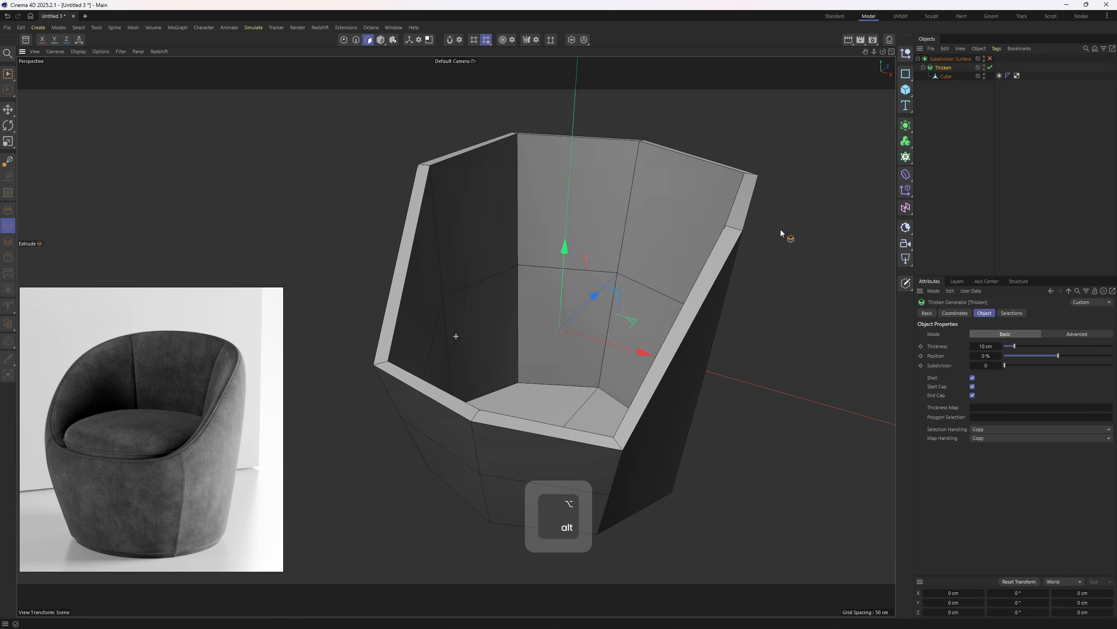
alt+middle_drag(781, 230, 781, 267)
click(991, 58)
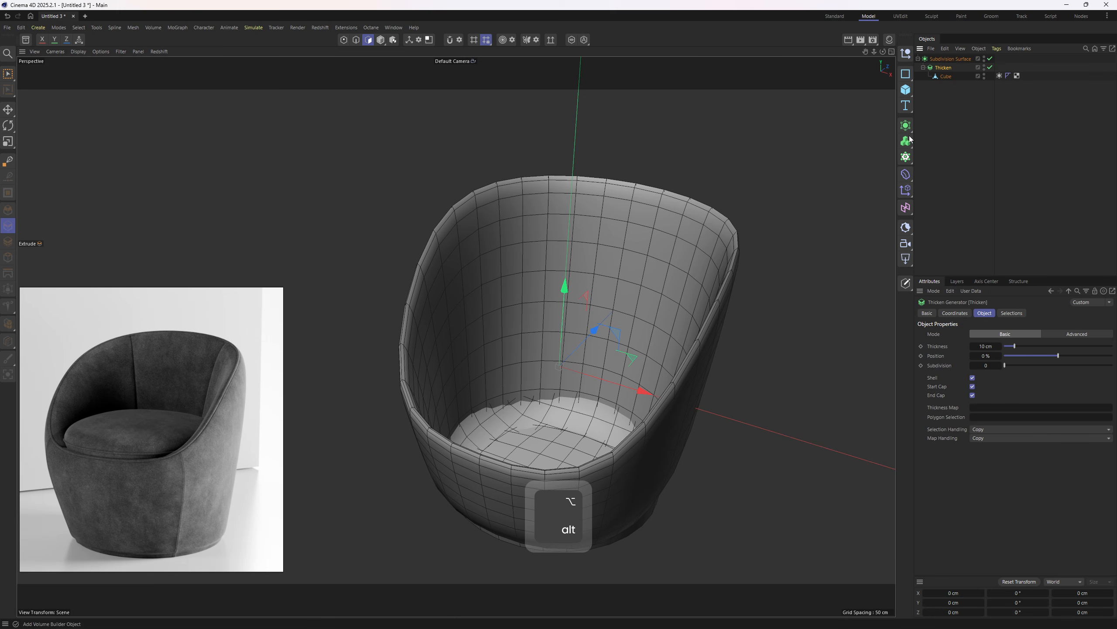
alt+drag(743, 240, 731, 243)
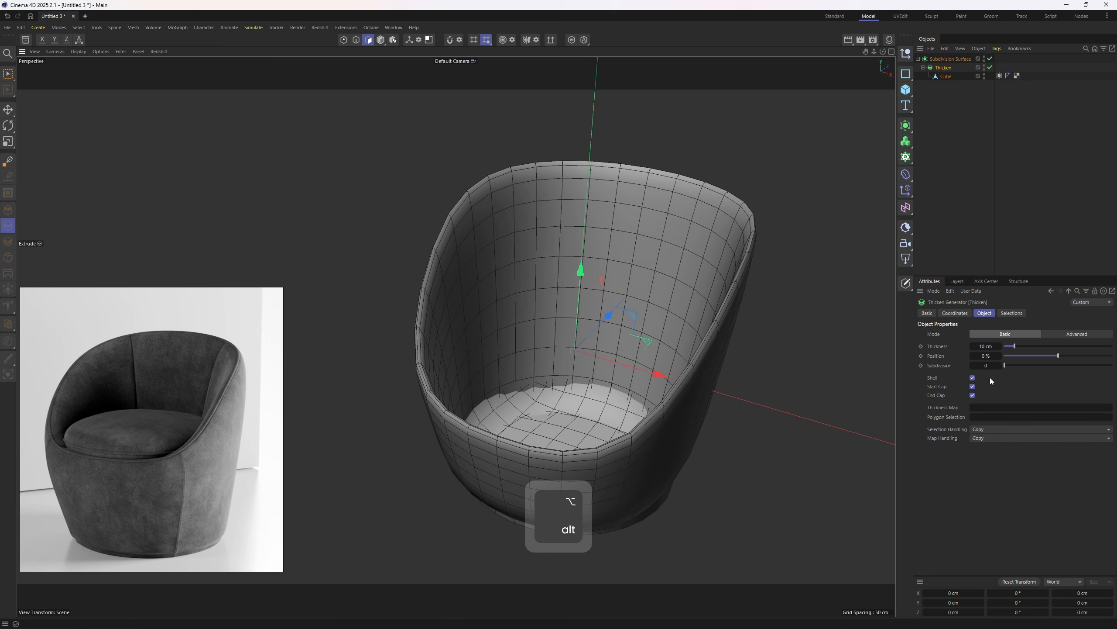
alt+drag(663, 383, 654, 362)
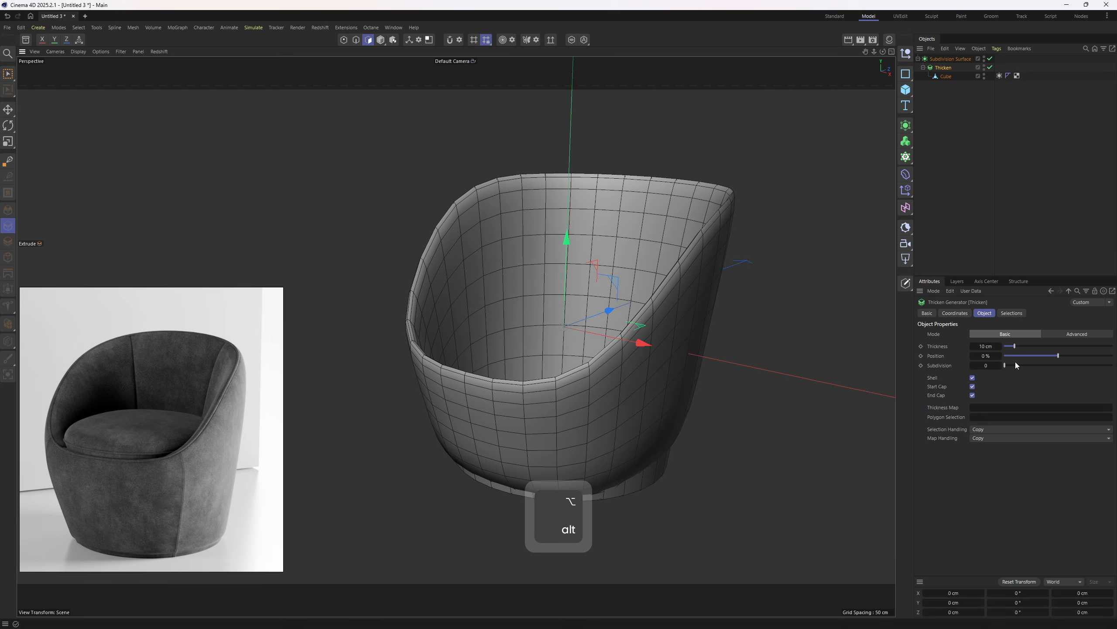
Step: Increase the Thicken generator's thickness to 18 cm and delete the cube's SDS Weight tag
drag(1014, 346, 1023, 347)
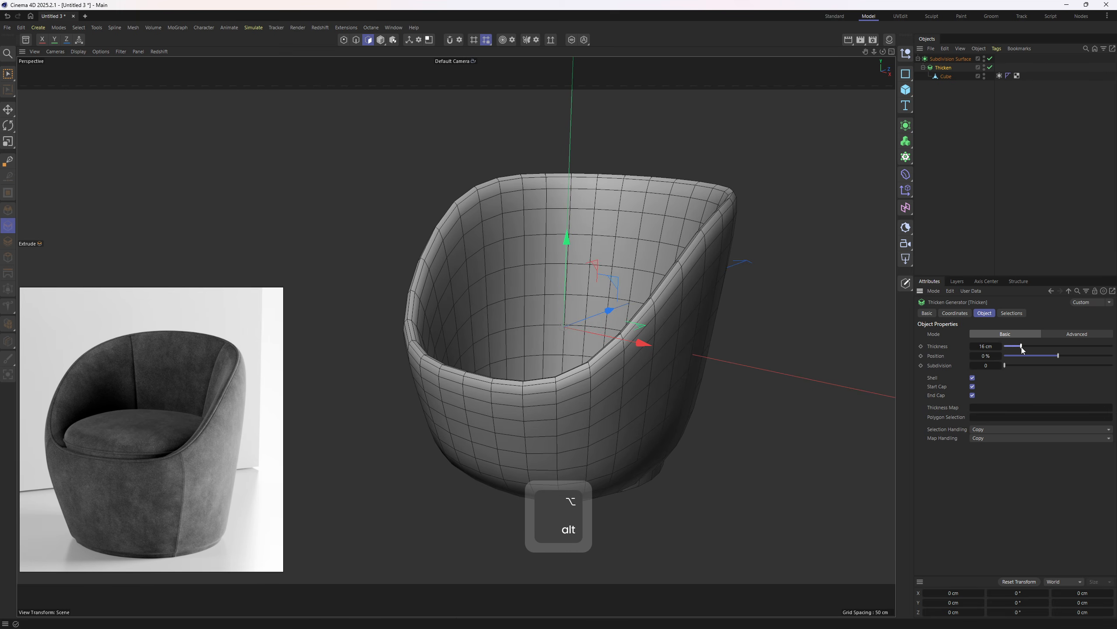
click(998, 344)
alt+middle_drag(774, 299, 760, 243)
click(999, 75)
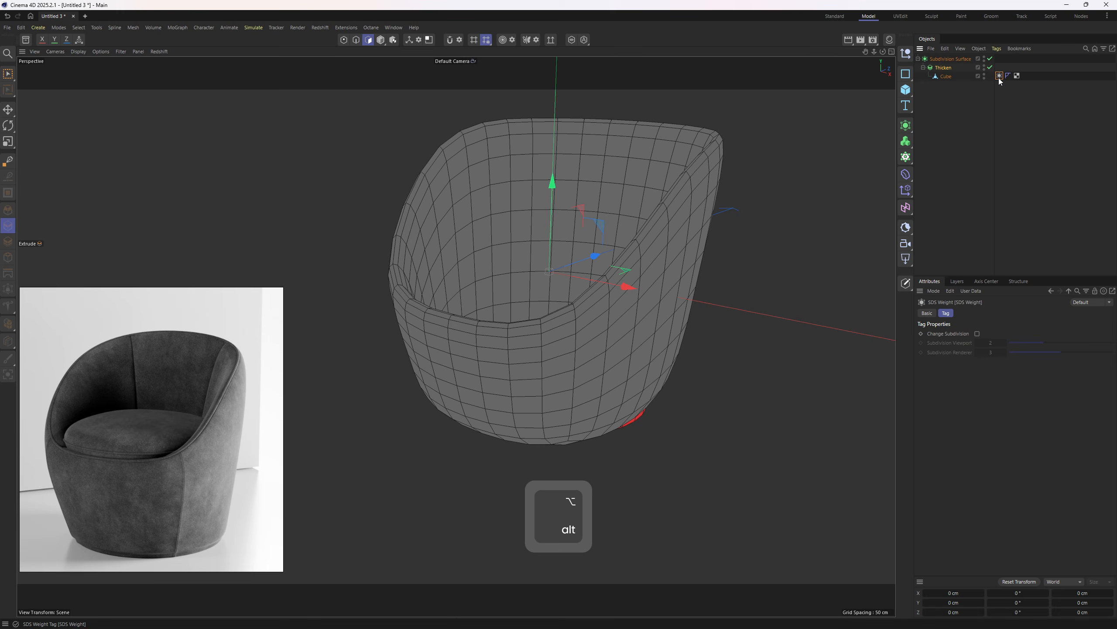
key(Delete)
alt+drag(747, 240, 723, 311)
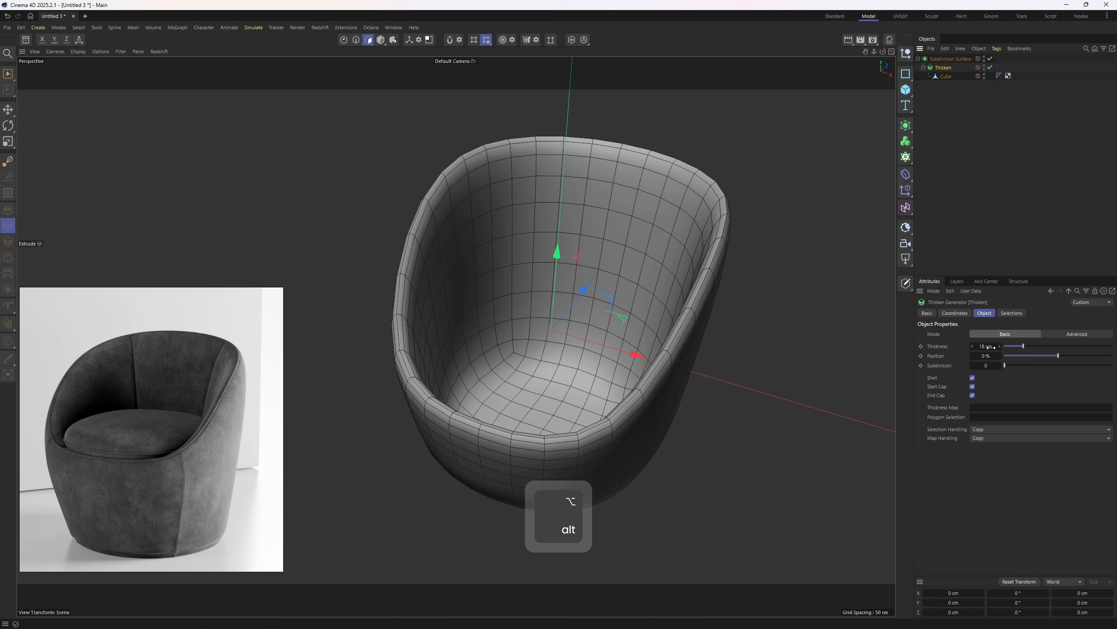
Step: Set the Thicken thickness to 35 cm and convert the generator with its cube into one editable polygon object
drag(1026, 347, 1047, 354)
scroll(766, 378, down, 2)
alt+drag(633, 379, 682, 374)
key(Return)
alt+middle_drag(681, 374, 704, 326)
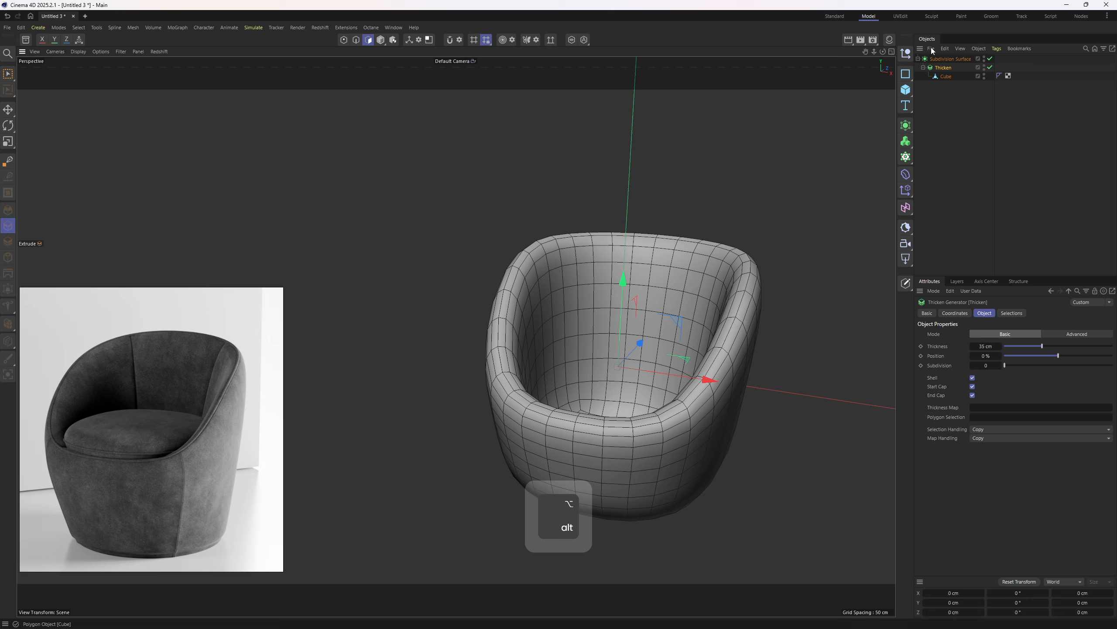
right_click(946, 68)
click(997, 312)
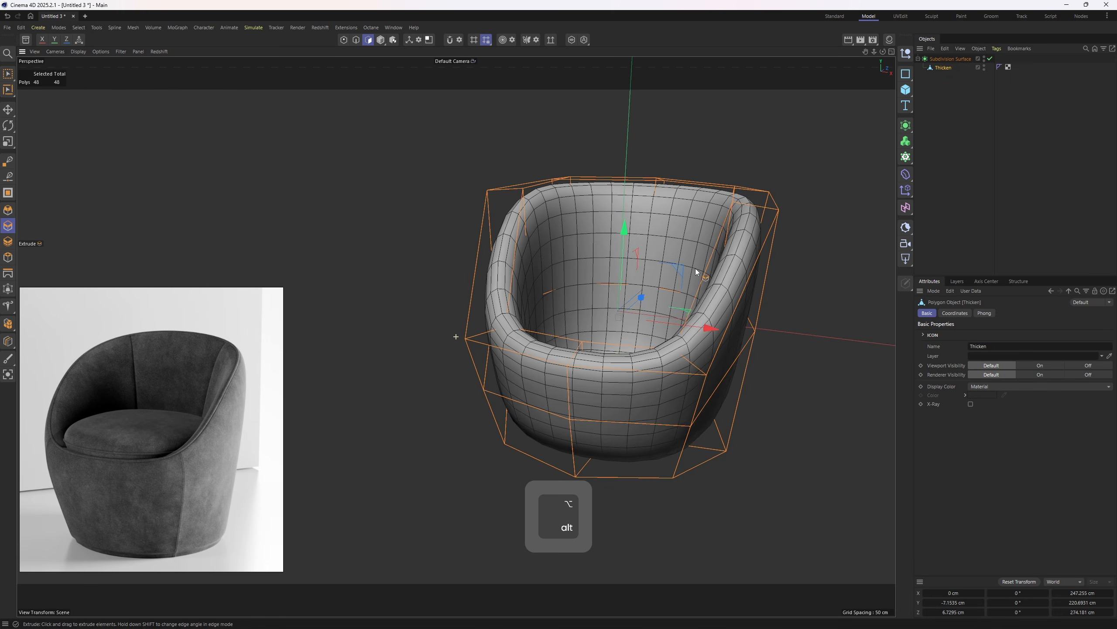
Step: Add a centred loop cut along the top of the thickened rim and switch to edge mode
mouse_move(699, 270)
alt+mouse_down()
mouse_move(683, 177)
mouse_move(681, 341)
mouse_move(632, 299)
mouse_move(682, 283)
alt+mouse_up()
key(k)
key(l)
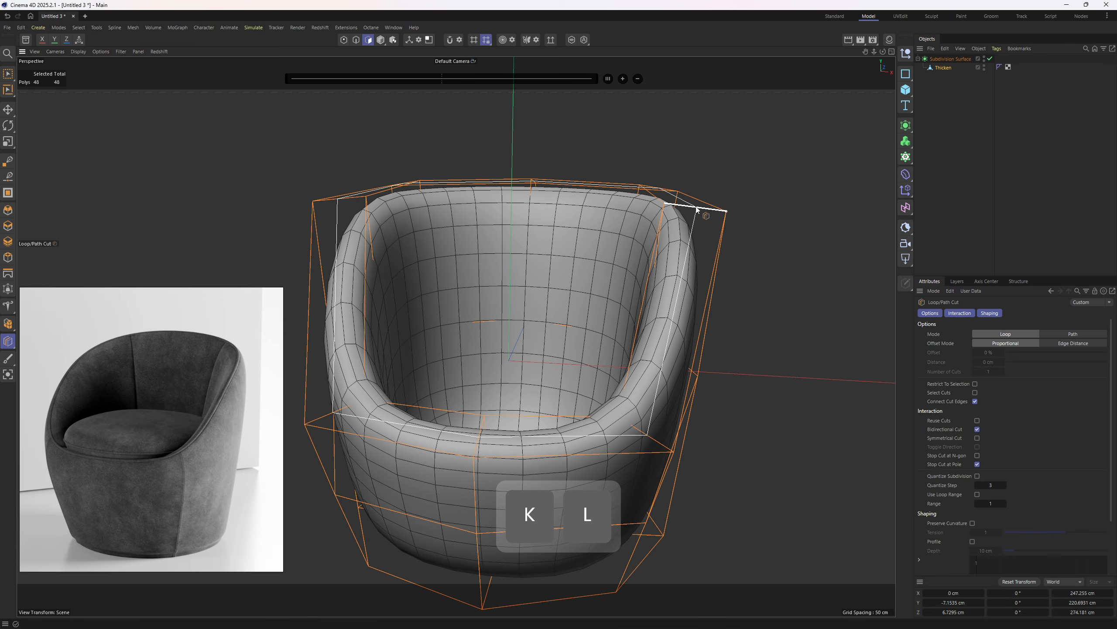
alt+drag(713, 213, 740, 221)
shift+click(719, 215)
key(2)
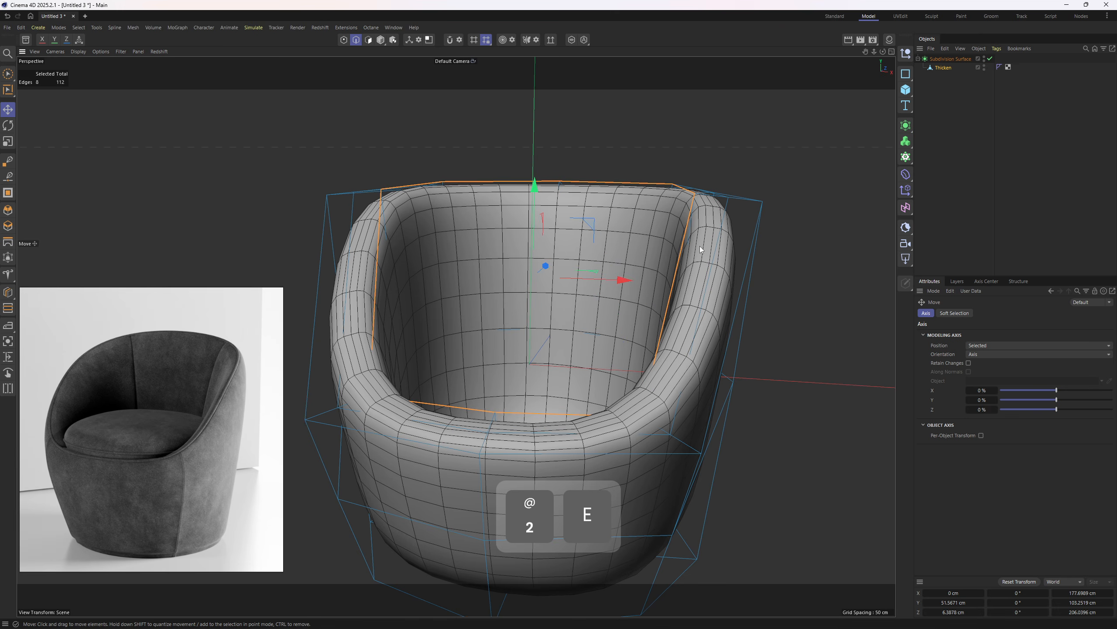
Step: Select the edge loop along the middle of the rim and raise it to round the padding
key(m)
key(o)
alt+drag(479, 179, 331, 241)
click(684, 220)
double_click(685, 220)
key(e)
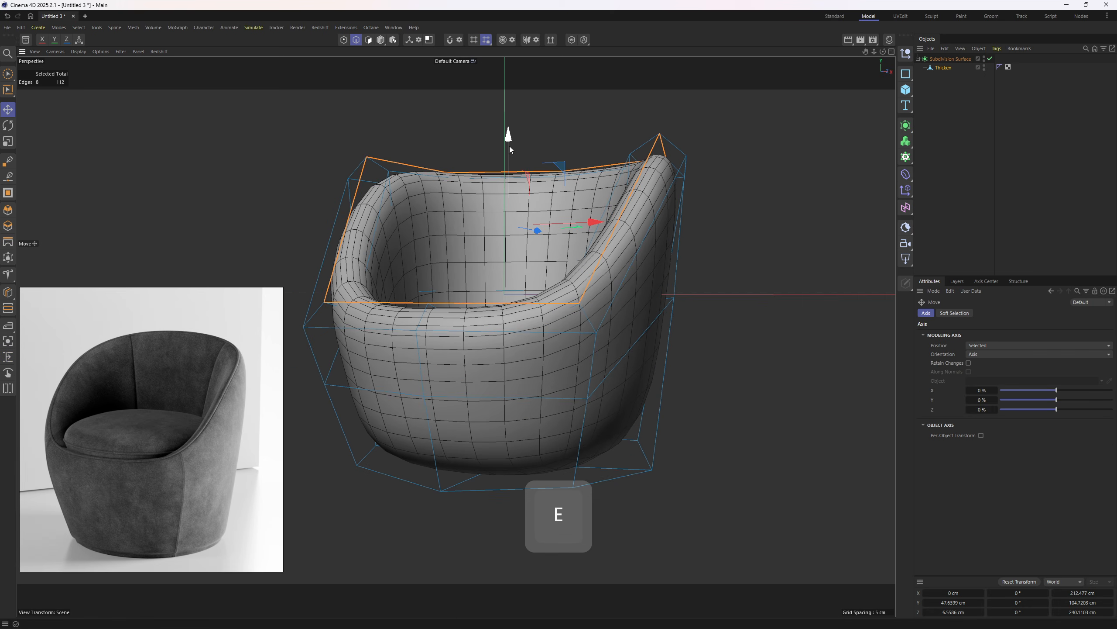
drag(510, 145, 590, 274)
Step: Select the outer rim edge loop and slide it slightly down the outside wall
key(u)
key(l)
click(617, 257)
key(m)
key(o)
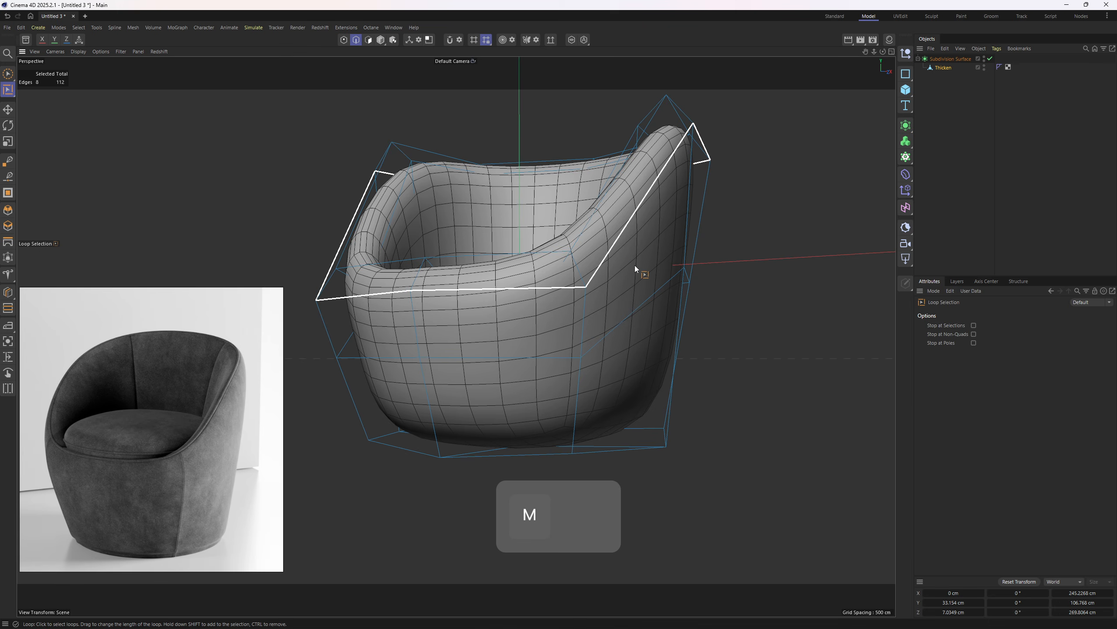
scroll(634, 265, up, 1)
drag(619, 238, 618, 239)
alt+drag(519, 203, 589, 237)
drag(409, 328, 408, 334)
Step: Select the inner rim edge loop and slide it down the inside wall
alt+drag(494, 169, 459, 178)
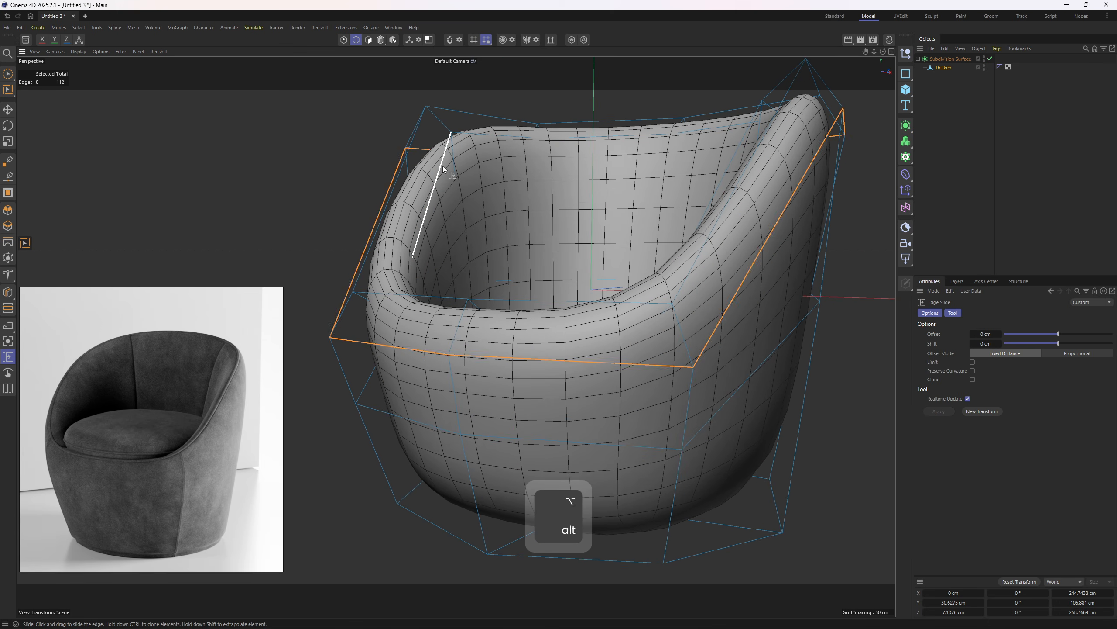
double_click(443, 165)
mouse_move(473, 140)
mouse_down()
mouse_move(499, 179)
mouse_move(408, 198)
mouse_move(367, 152)
mouse_move(486, 185)
mouse_move(578, 250)
mouse_move(576, 306)
mouse_move(537, 316)
mouse_move(529, 348)
mouse_move(641, 354)
mouse_up()
Step: Inset the polygons on the chair's underside by 6.7 cm
key(e)
scroll(636, 373, up, 2)
key(m)
key(w)
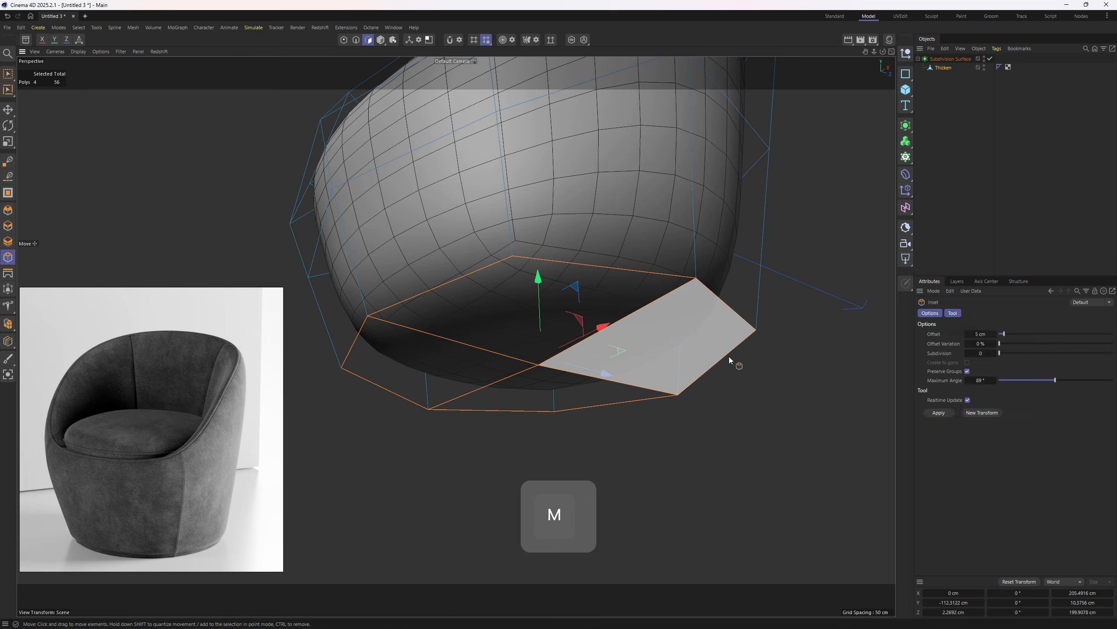
drag(730, 359, 760, 359)
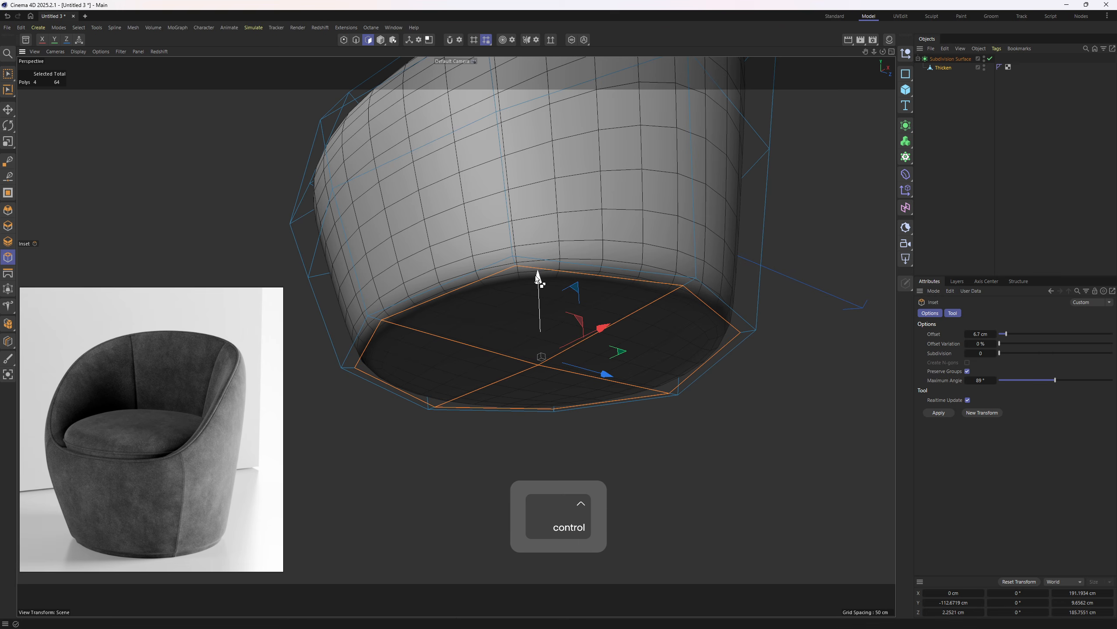
Step: Extrude the inset underside polygons slightly downward and inset them again to form the base
ctrl+drag(541, 281, 541, 297)
key(m)
key(w)
drag(654, 365, 677, 365)
Step: Add a supporting loop cut near the chair's base
alt+drag(640, 293, 613, 404)
key(k)
key(l)
scroll(572, 374, up, 3)
Step: Turn off subdivision and remove the horizontal edge loop halfway up the inner wall with Melt
key(q)
alt+drag(542, 343, 508, 351)
key(e)
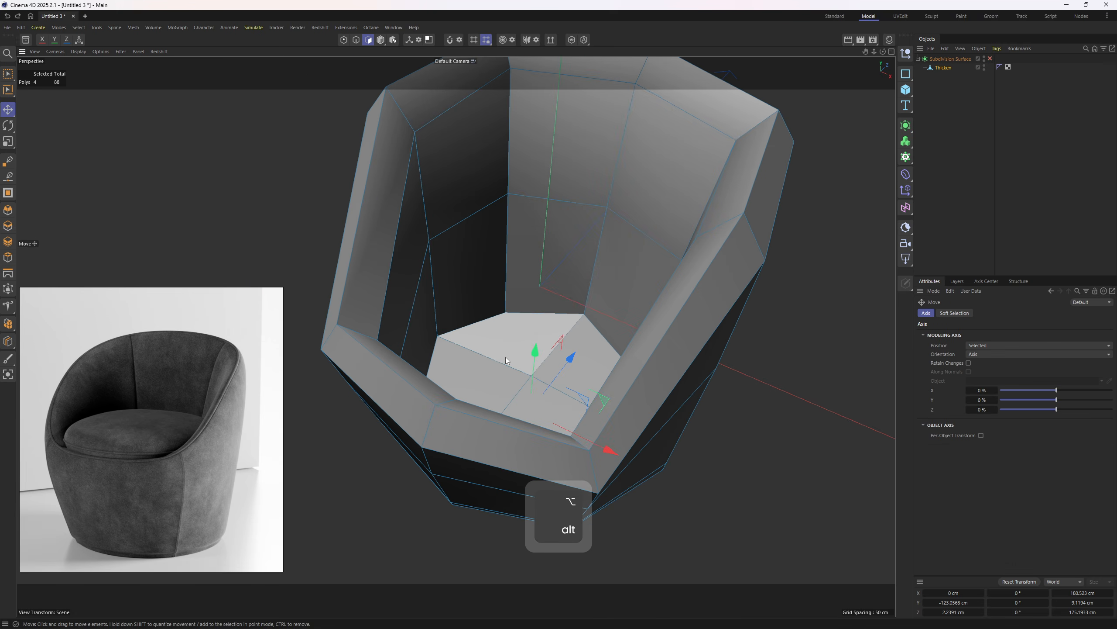
key(1)
key(2)
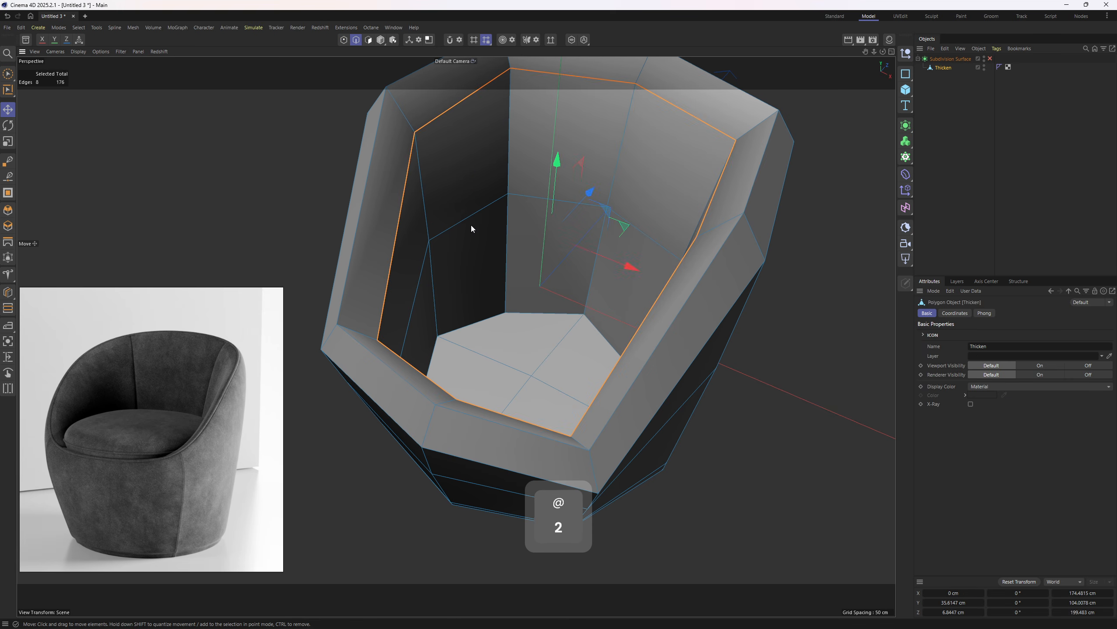
double_click(471, 227)
right_click(580, 263)
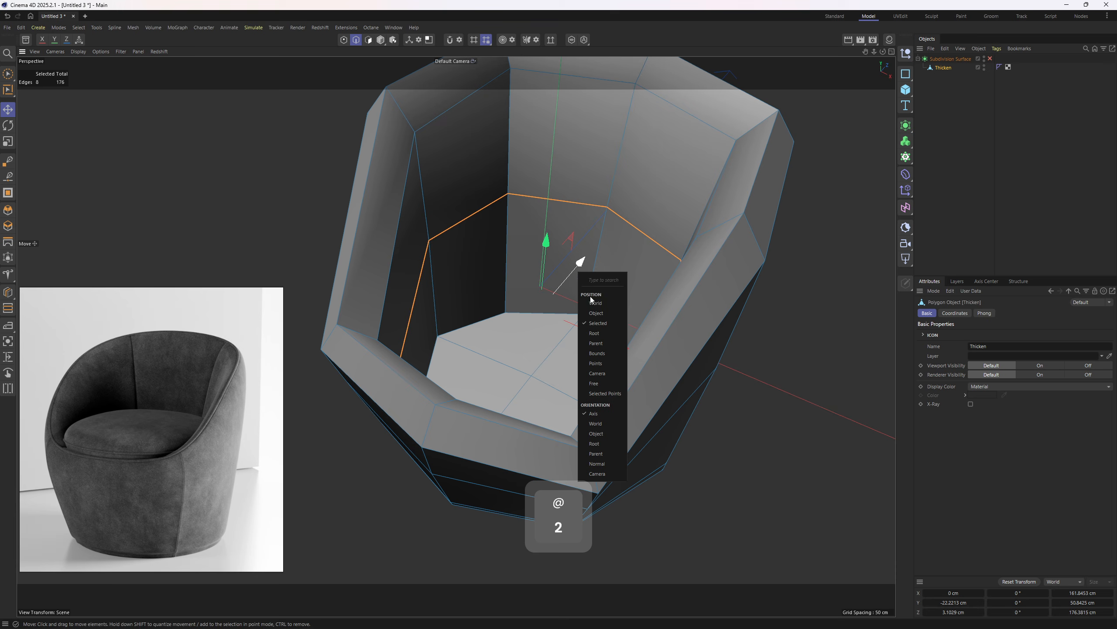
right_click(728, 229)
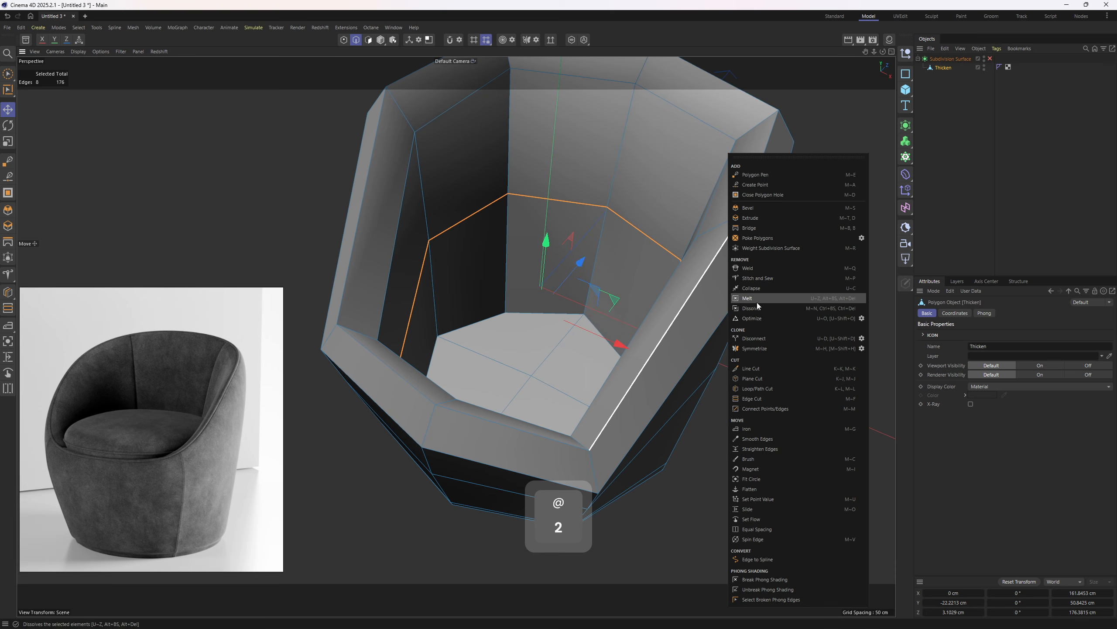
click(757, 302)
Step: Select the floor polygons inside the shell and raise them to seat height
key(3)
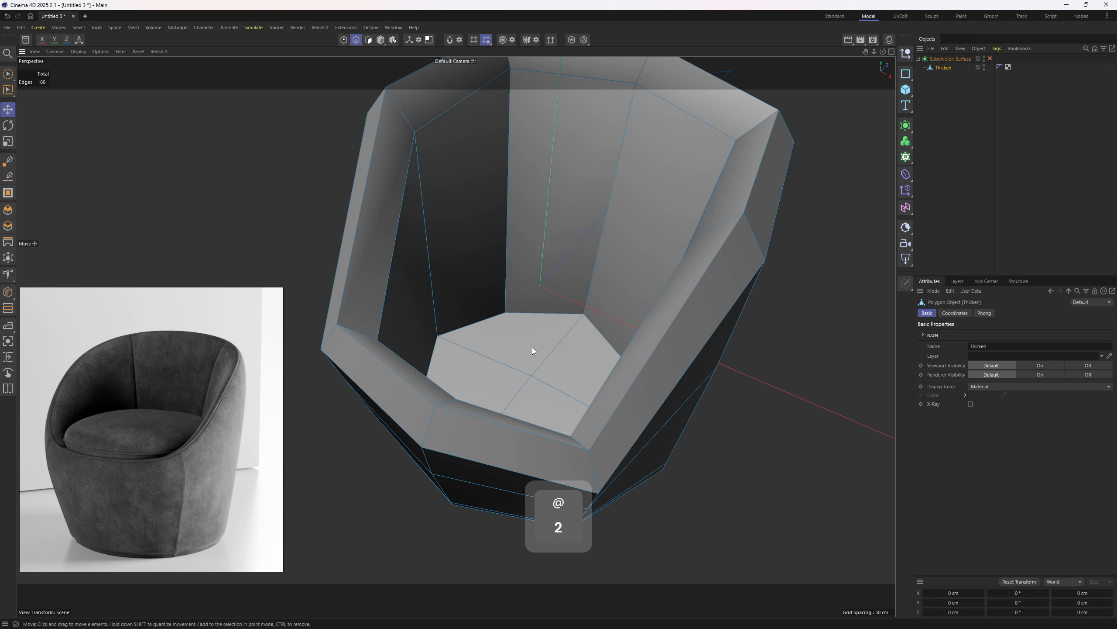
alt+drag(527, 348, 506, 382)
drag(504, 369, 561, 368)
alt+drag(549, 363, 545, 309)
drag(537, 319, 537, 274)
Step: Scale the raised floor polygons up towards the inner walls and adjust their position
key(t)
key(e)
key(t)
drag(674, 297, 746, 299)
key(e)
alt+drag(548, 260, 428, 275)
drag(519, 211, 470, 285)
Step: Select one seat-floor polygon together with the two narrow polygons inside the front wall
alt+middle_drag(470, 285, 581, 279)
alt+drag(442, 273, 847, 167)
scroll(468, 304, up, 5)
click(463, 296)
shift+click(546, 279)
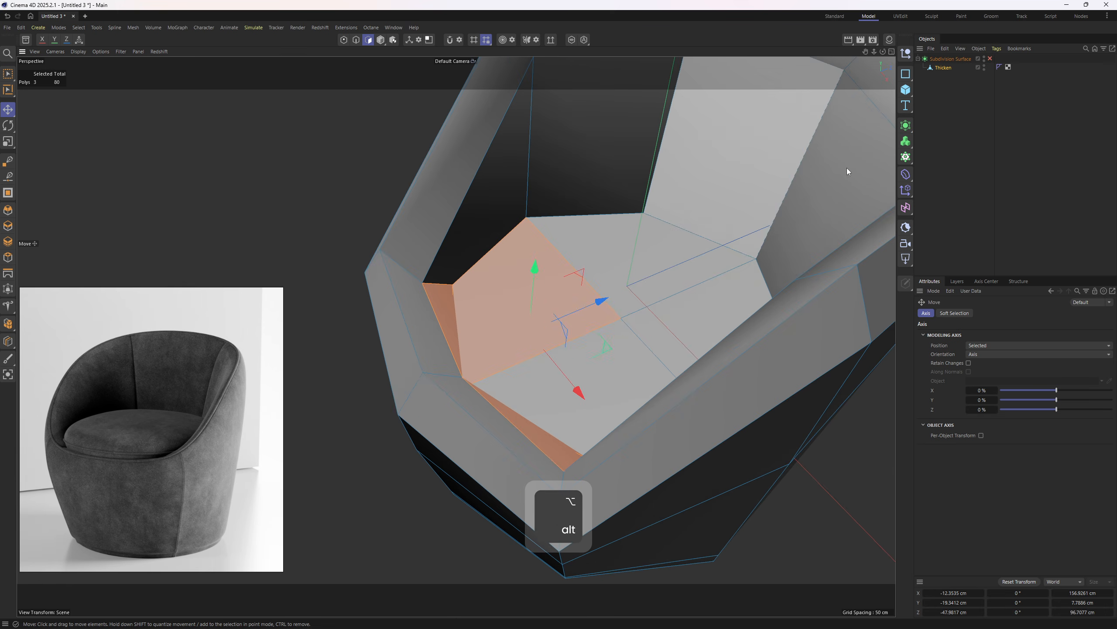
Step: Check the smoothed seat interior with the Subdivision Surface on, and return to the unsmoothed mesh
click(990, 58)
alt+drag(584, 232, 567, 319)
scroll(552, 308, down, 3)
key(ctrl+z)
scroll(594, 328, up, 2)
key(q)
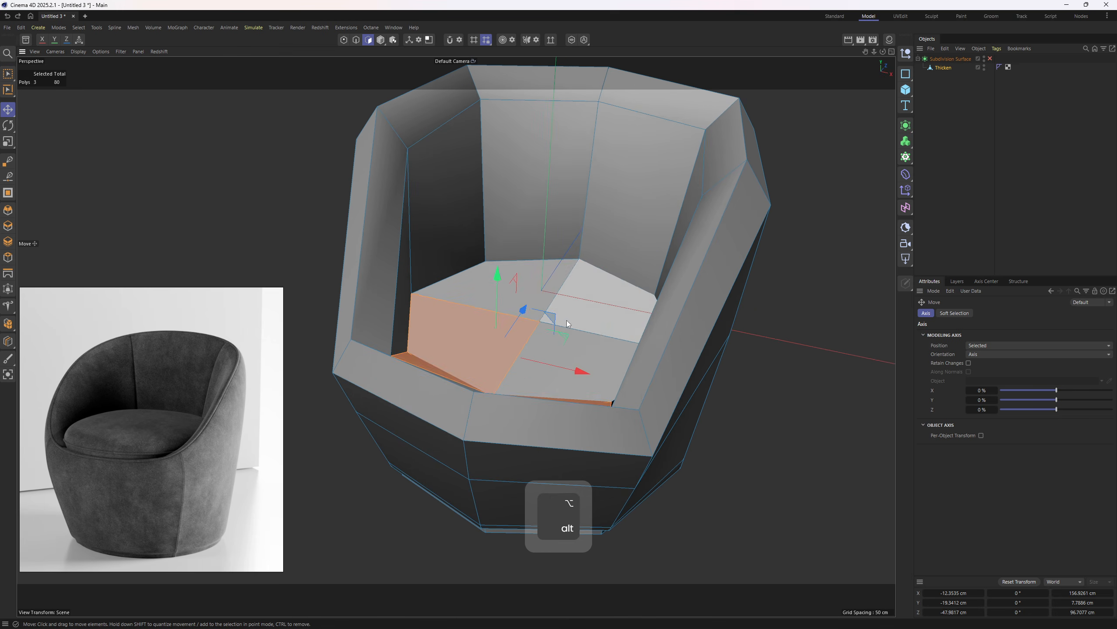
Step: Inset the seat-floor polygons to add a border ring, and turn the Subdivision Surface back on
right_drag(567, 319, 552, 307)
key(m)
key(w)
key(q)
drag(840, 419, 864, 419)
mouse_move(590, 315)
alt+mouse_down()
mouse_move(615, 311)
mouse_move(529, 220)
mouse_move(678, 225)
mouse_move(679, 199)
mouse_move(410, 316)
mouse_move(540, 320)
mouse_move(565, 336)
mouse_move(585, 326)
alt+mouse_up()
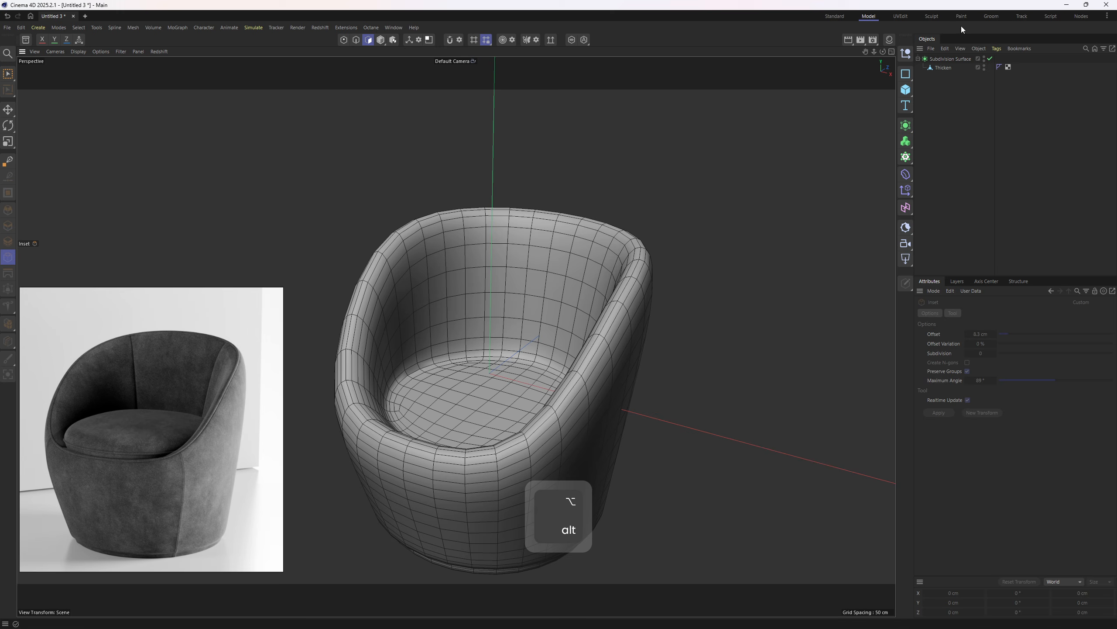
Step: Compare the smoothed chair with its unsmoothed mesh by toggling the Subdivision Surface, leaving it enabled
click(945, 60)
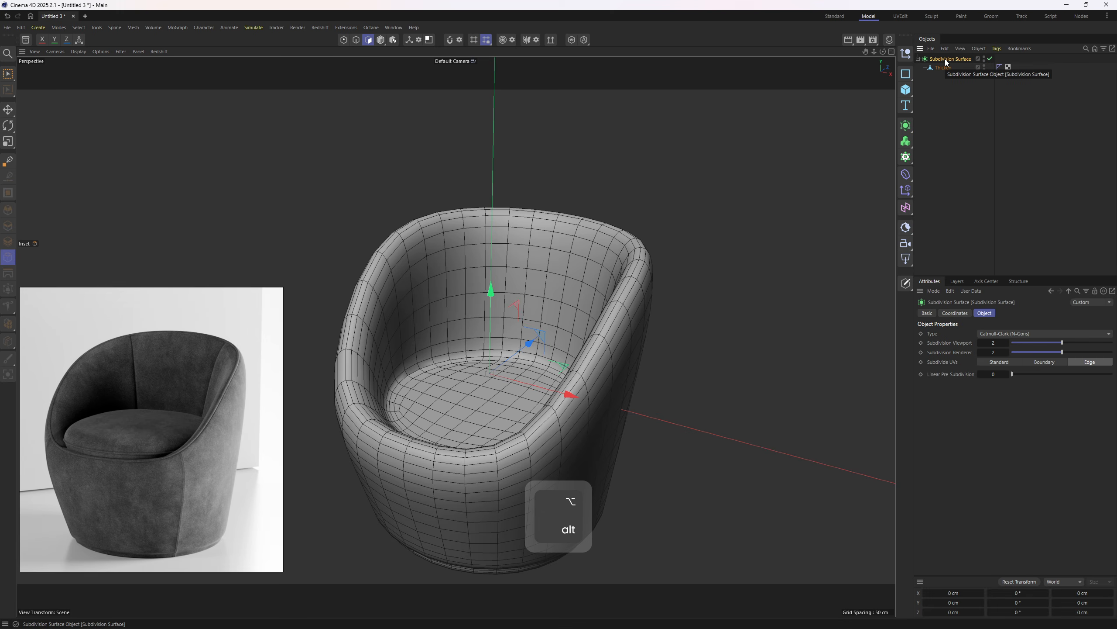
alt+drag(635, 365, 637, 254)
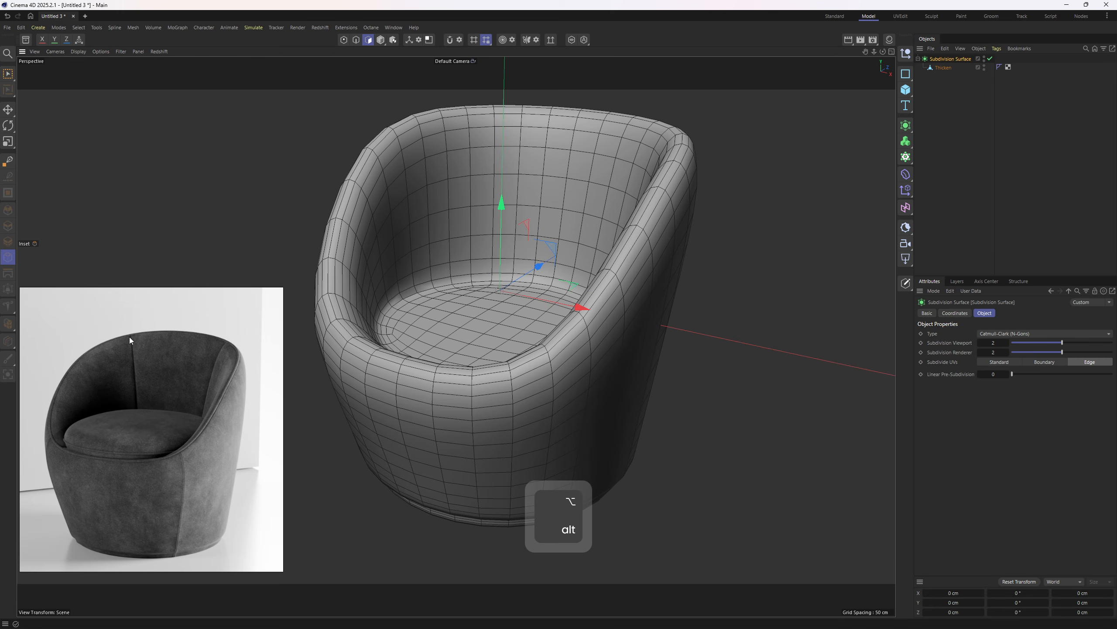
key(q)
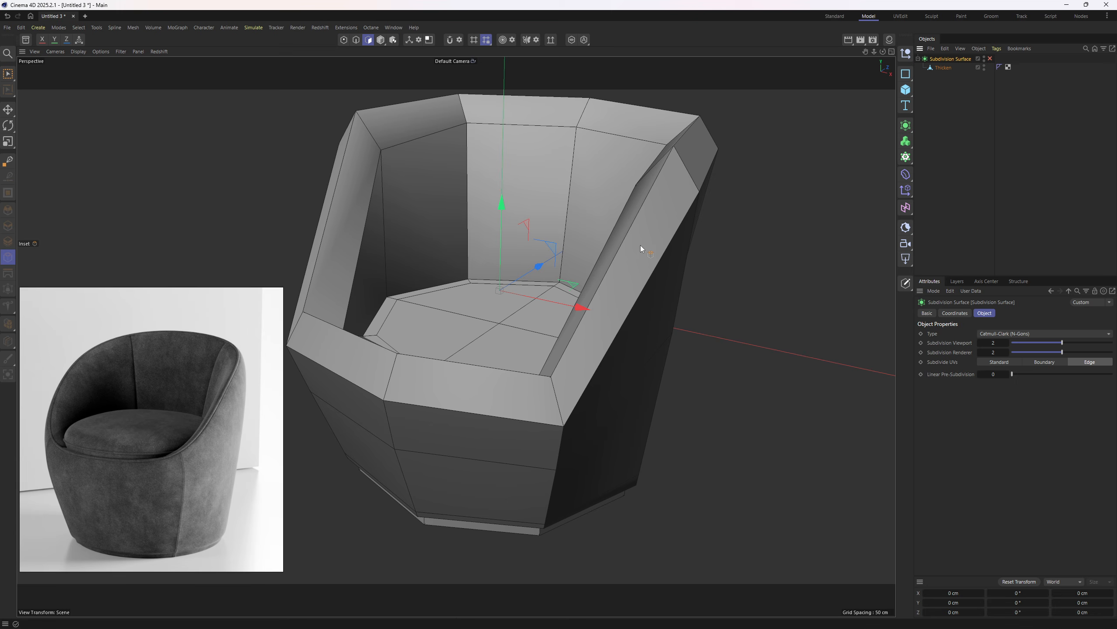
alt+drag(621, 262, 662, 299)
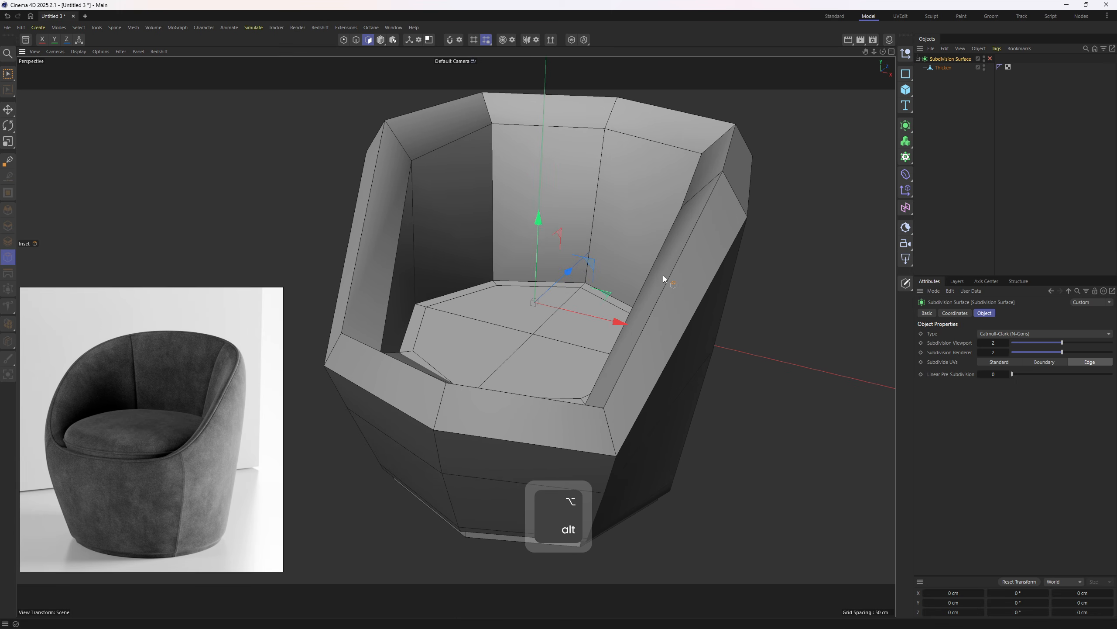
click(991, 59)
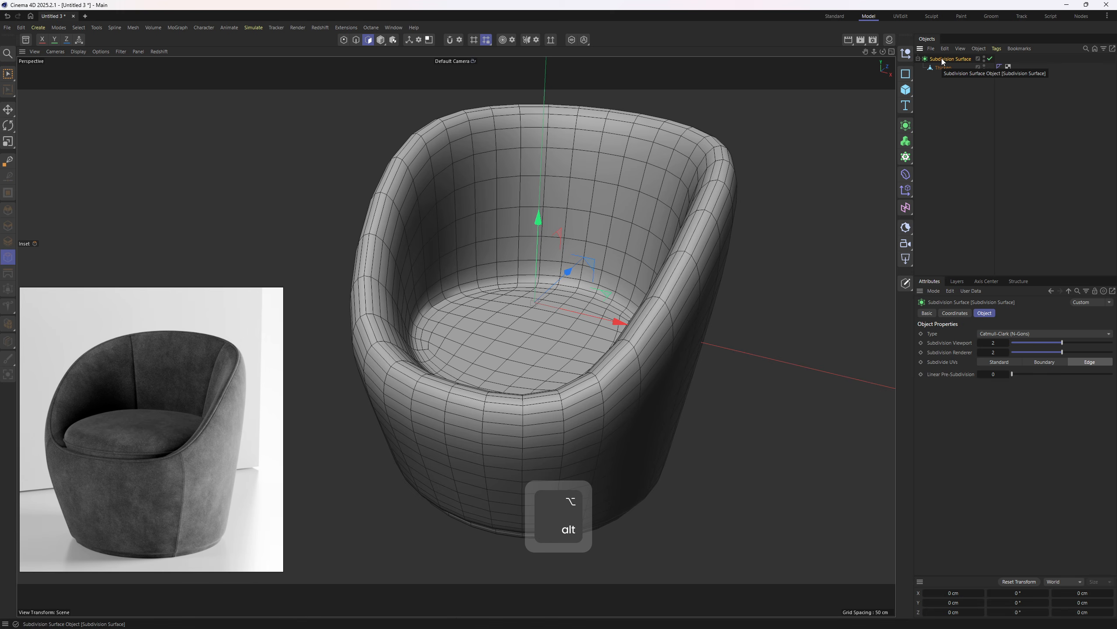
Step: Keep the Subdivision Surface's viewport level at 2 and convert the generator into an editable polygon mesh
drag(992, 344, 982, 345)
click(1007, 343)
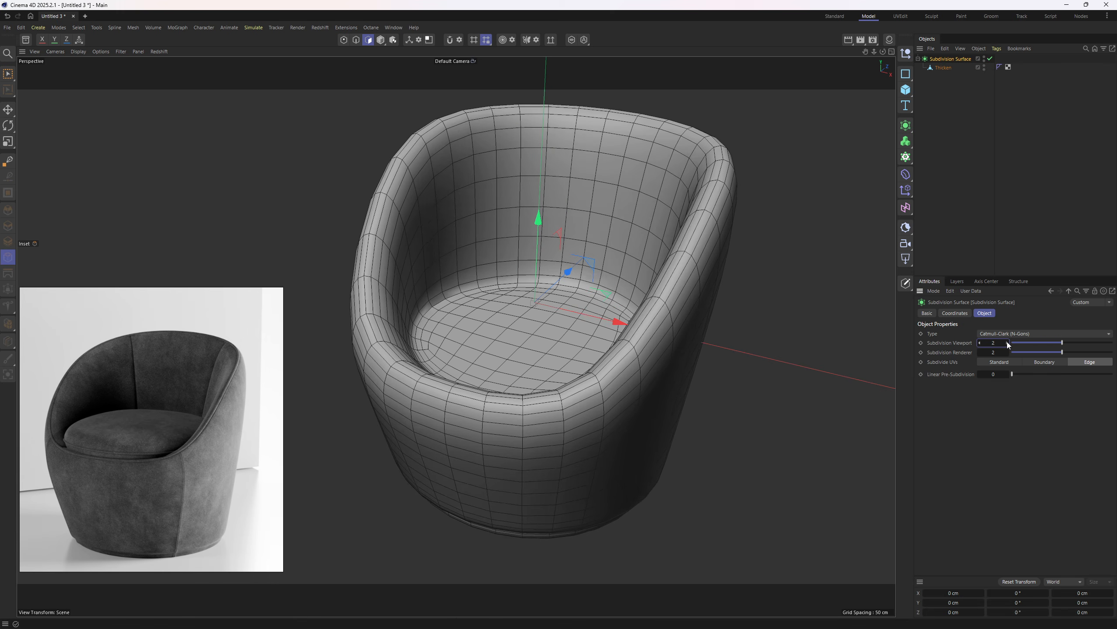
click(979, 343)
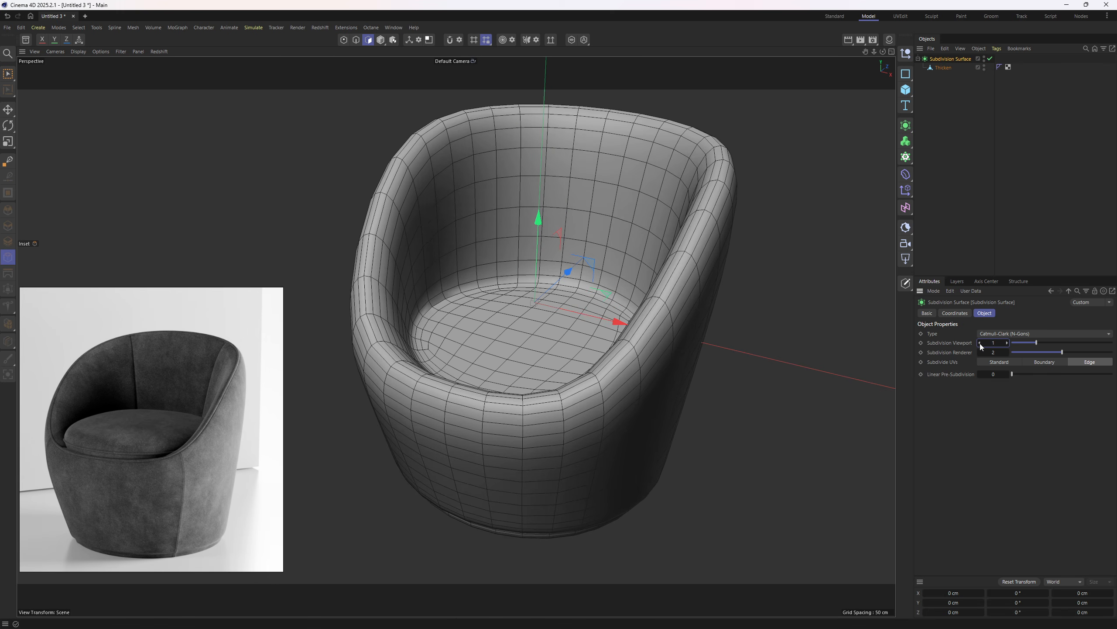
click(1008, 343)
key(c)
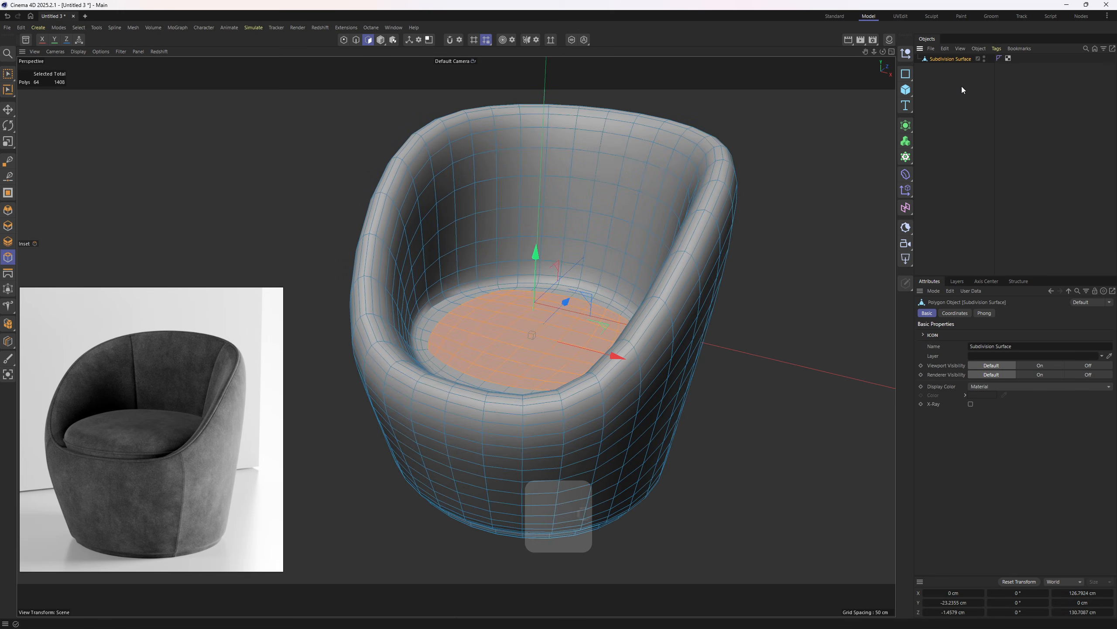
Step: Examine the piping along the rim in the reference image and the matching rim area on the mesh
alt+drag(673, 286, 472, 315)
scroll(218, 418, up, 4)
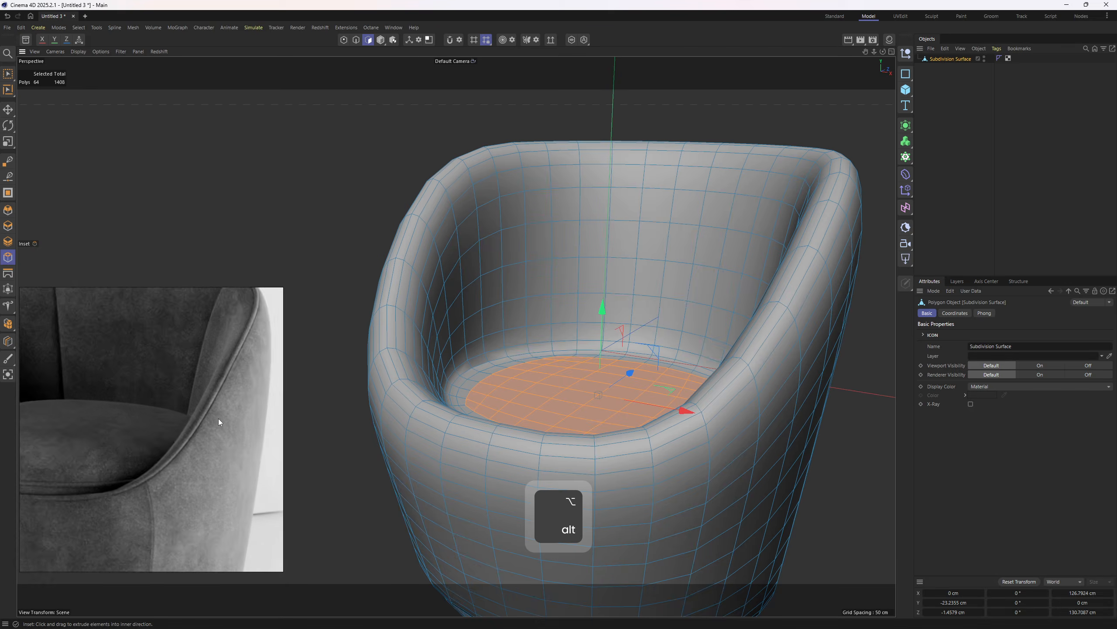
middle_drag(219, 419, 283, 427)
middle_drag(201, 489, 177, 520)
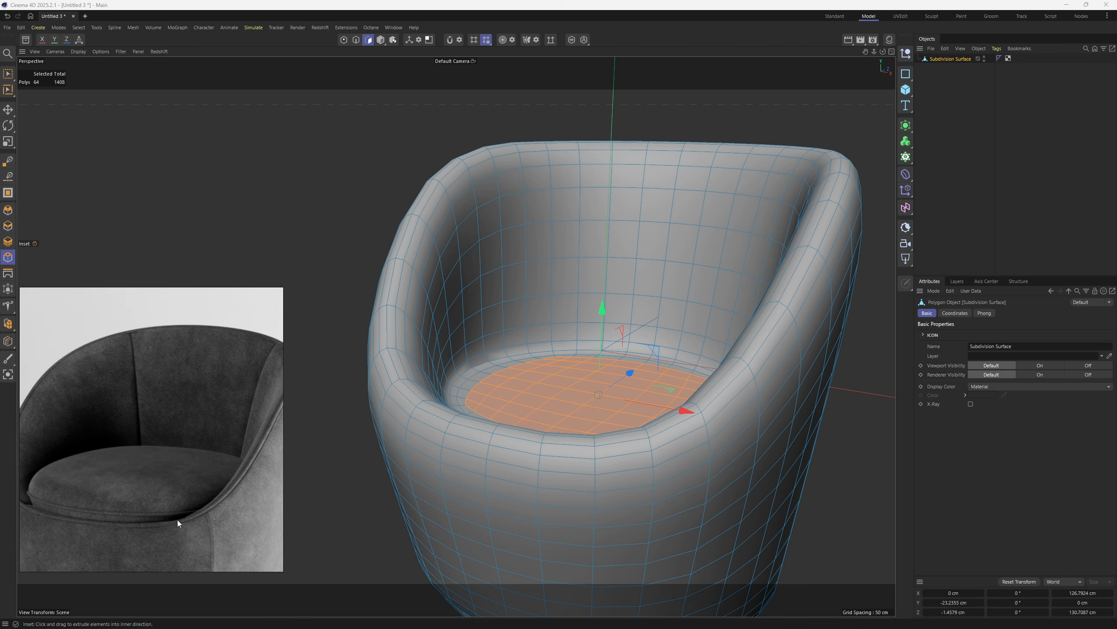
scroll(589, 304, down, 4)
alt+drag(588, 304, 652, 321)
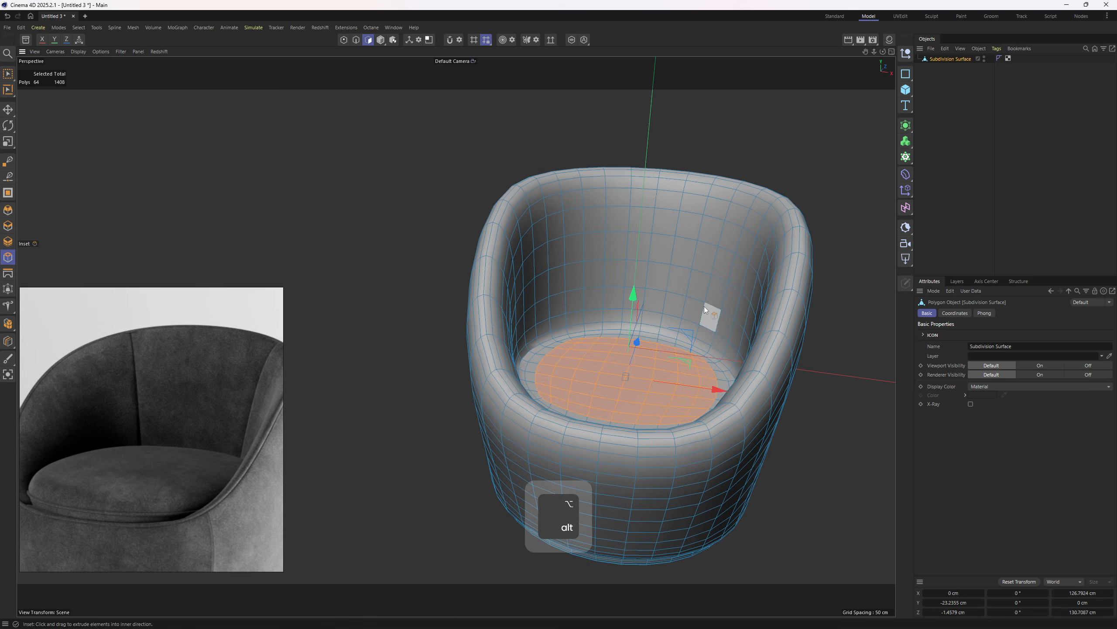
scroll(772, 359, up, 4)
mouse_move(776, 356)
alt+mouse_down()
mouse_move(795, 309)
mouse_move(782, 350)
alt+mouse_up()
Step: Switch to edge editing and select the edge loop running around the top of the chair's rim
key(2)
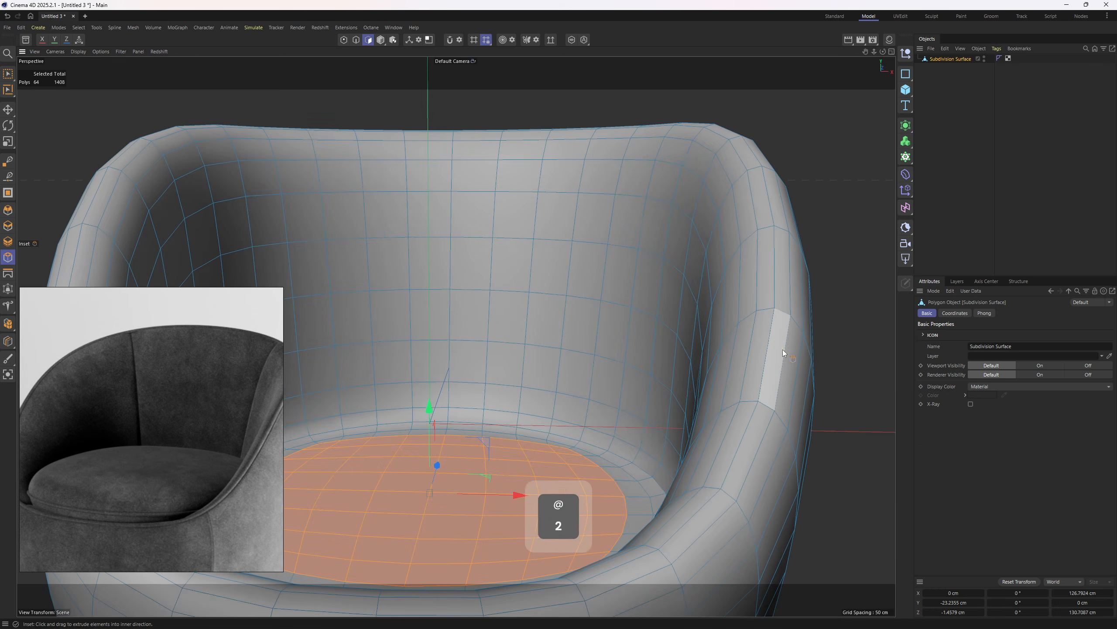
key(e)
double_click(765, 347)
key(2)
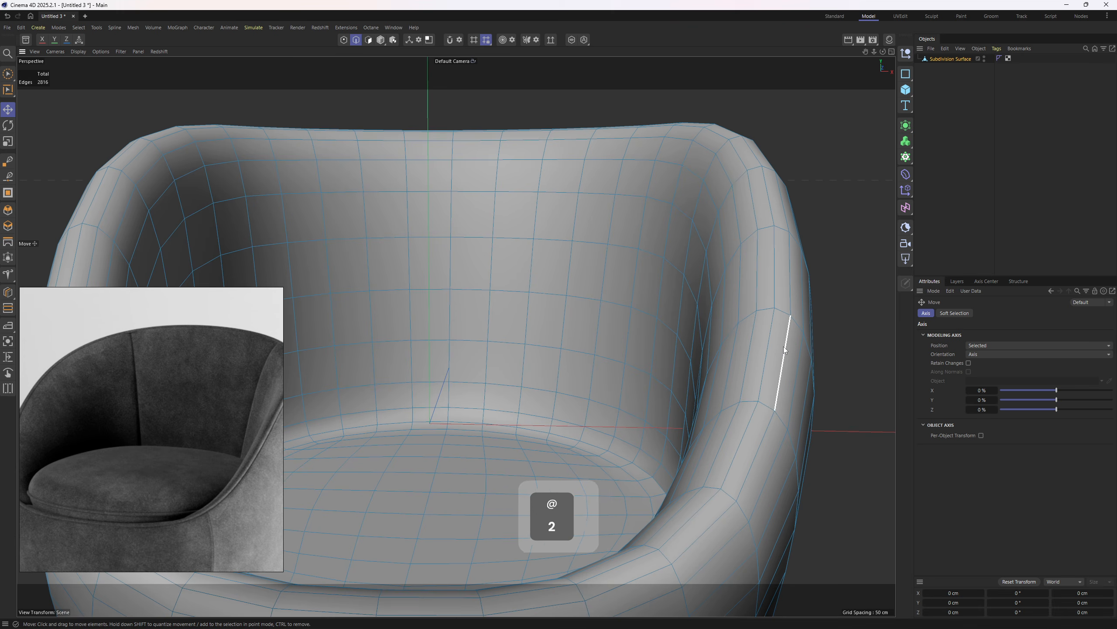
double_click(771, 272)
Step: Bevel the selected rim edge loop with an offset of about 1.09 cm and no subdivision
alt+drag(780, 285, 614, 229)
right_click(614, 229)
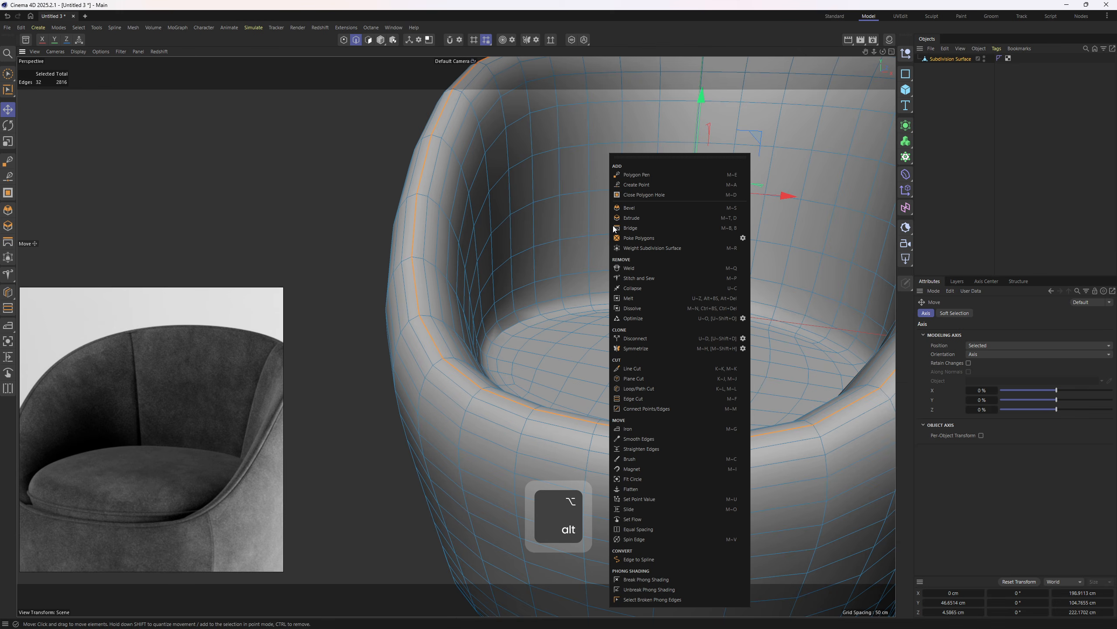
click(641, 211)
alt+drag(480, 363, 469, 322)
scroll(470, 322, up, 5)
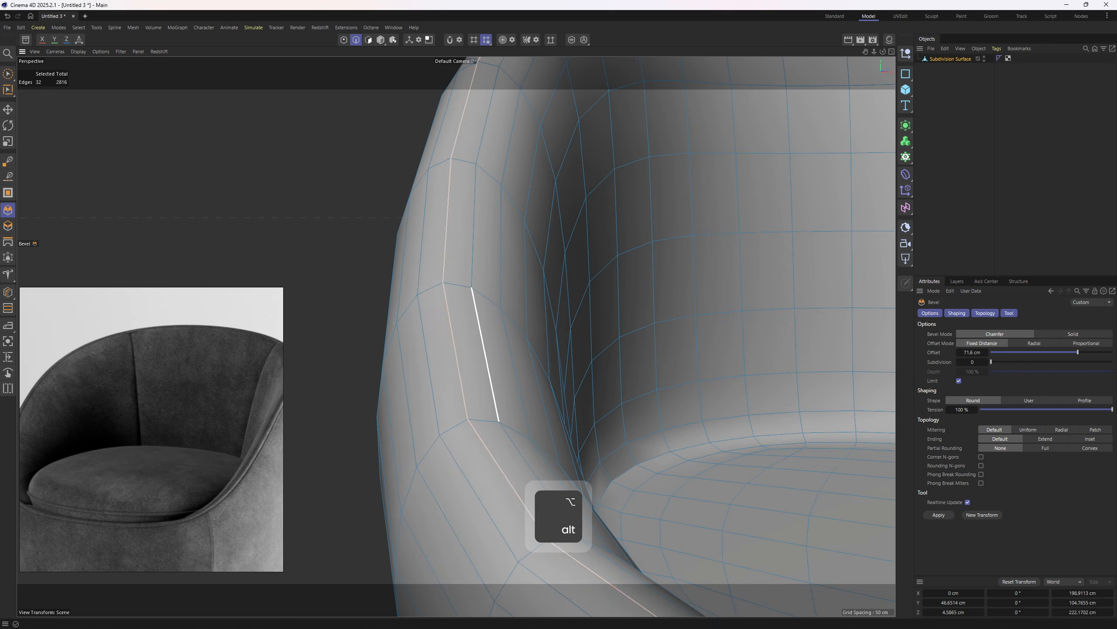
alt+drag(444, 275, 530, 161)
scroll(530, 161, down, 3)
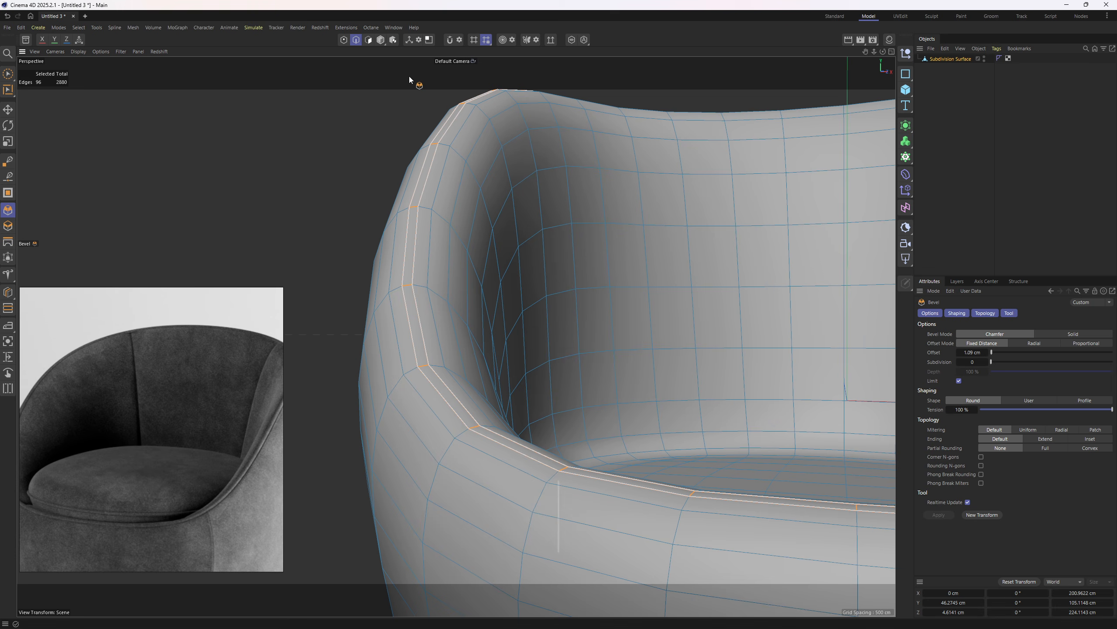
Step: Convert the beveled loop to a polygon selection and extrude the strip outward about 1.41 cm with Create Caps off
ctrl+click(370, 41)
alt+drag(487, 292, 514, 247)
right_click(563, 220)
click(585, 214)
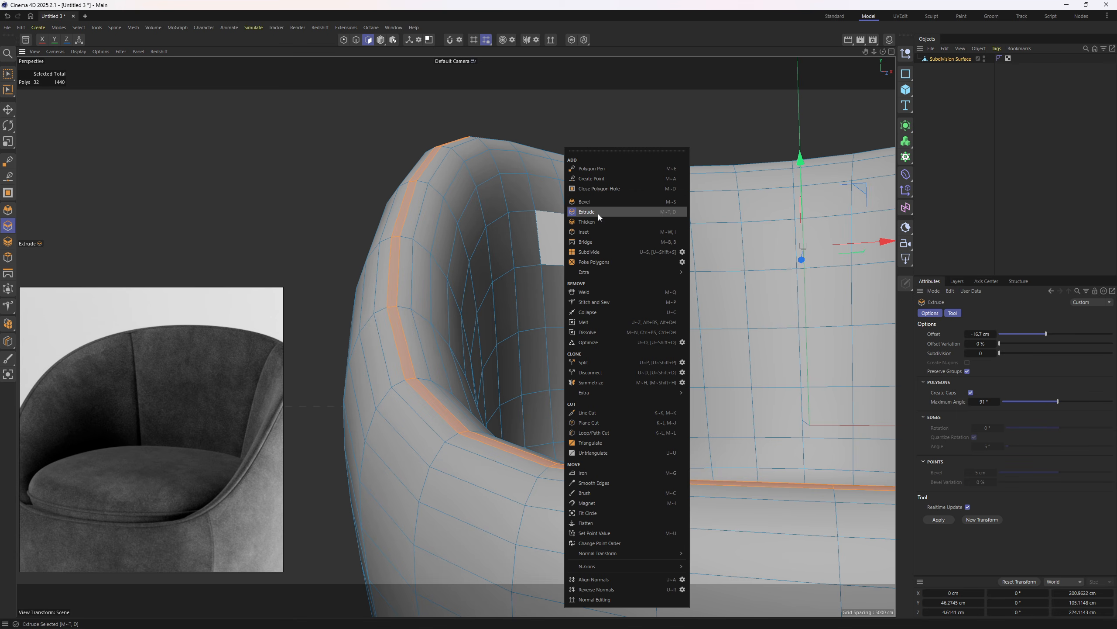
click(593, 214)
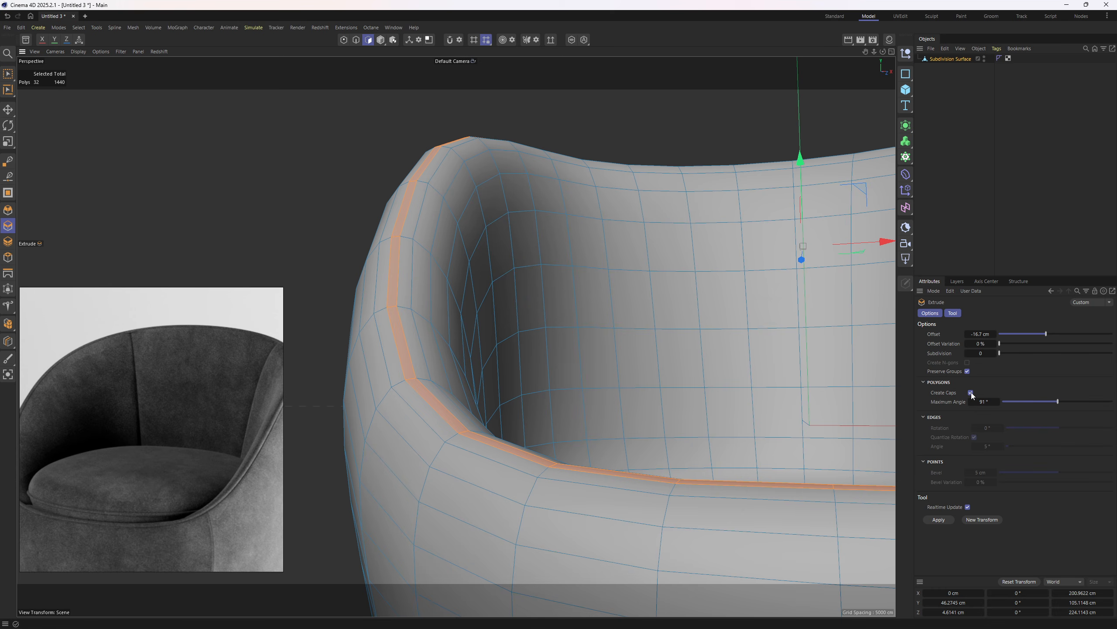
drag(534, 320, 537, 320)
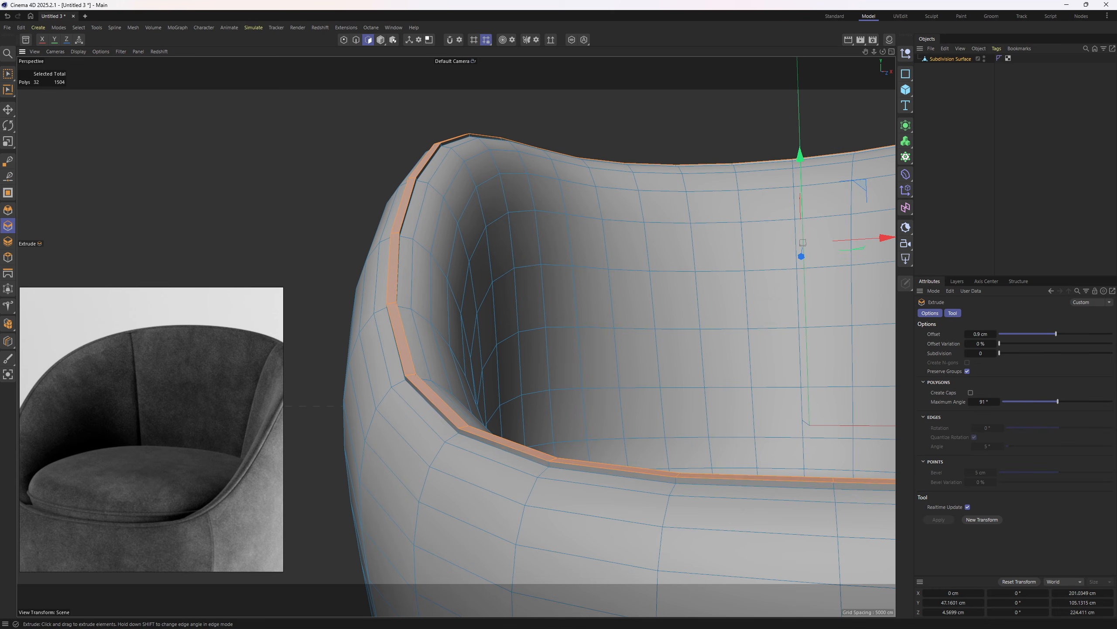
alt+drag(442, 335, 431, 352)
alt+middle_drag(431, 352, 428, 297)
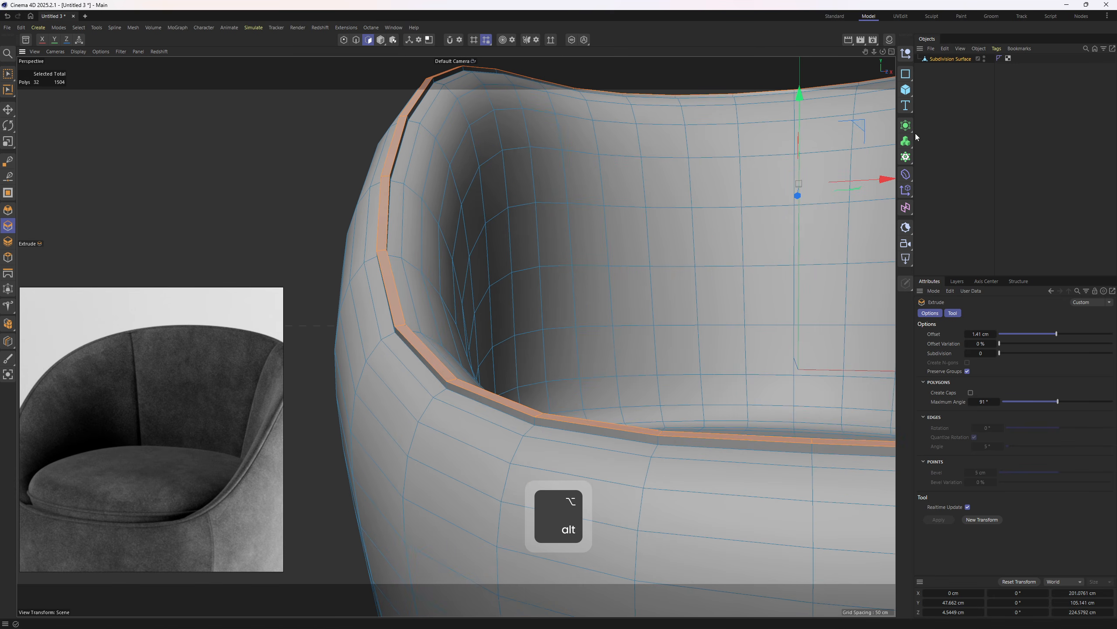
Step: Rename the chair's polygon object to chair_main
double_click(950, 59)
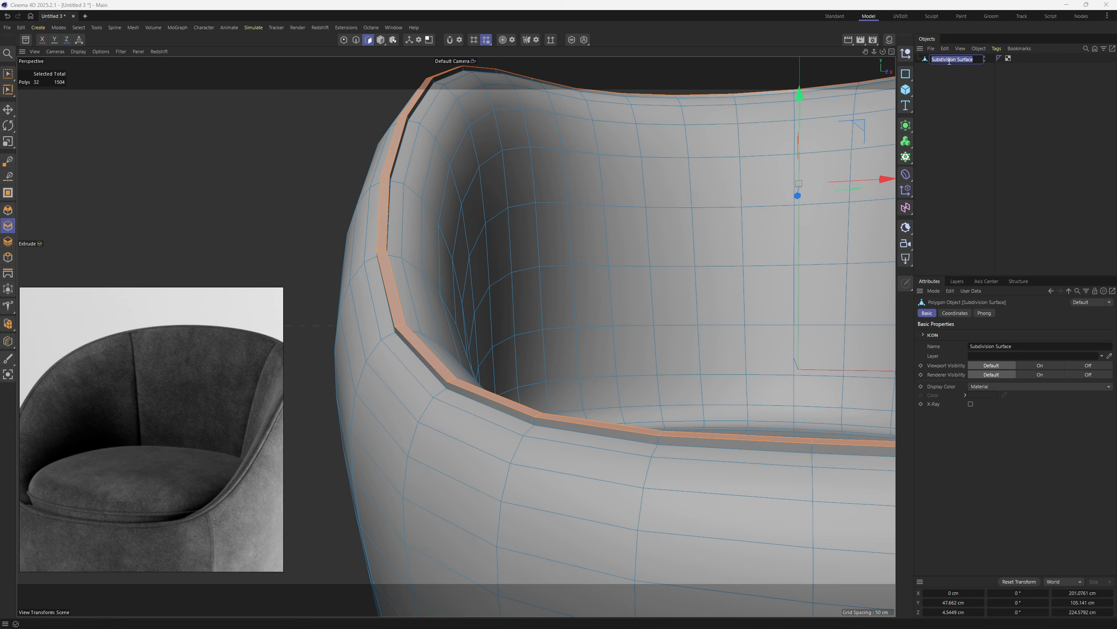
text(chair_m)
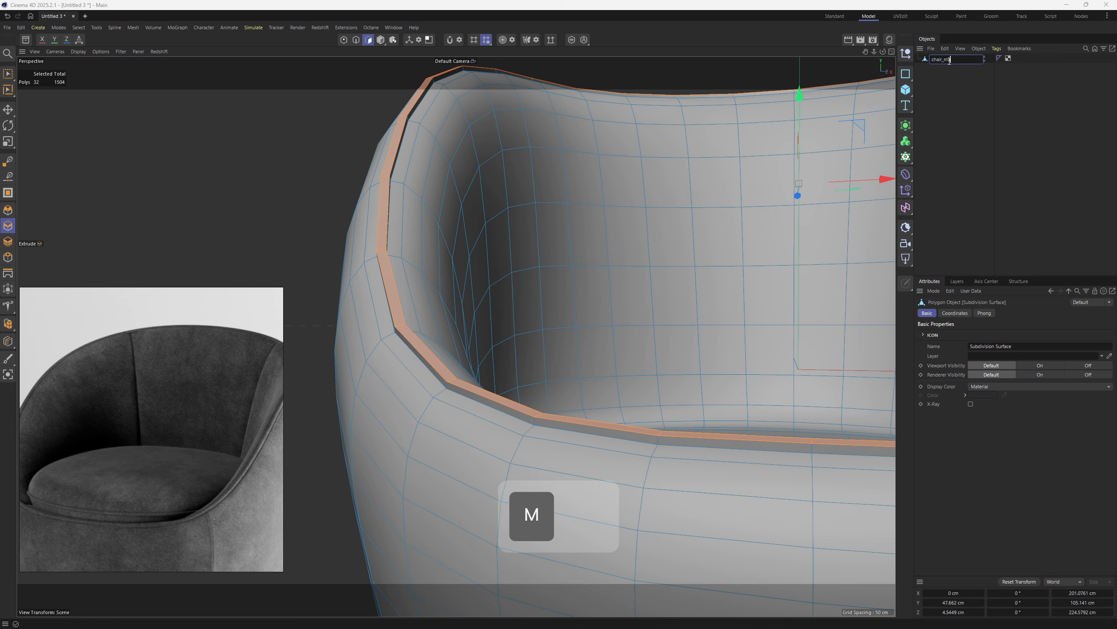
text(an)
key(BackSpace)
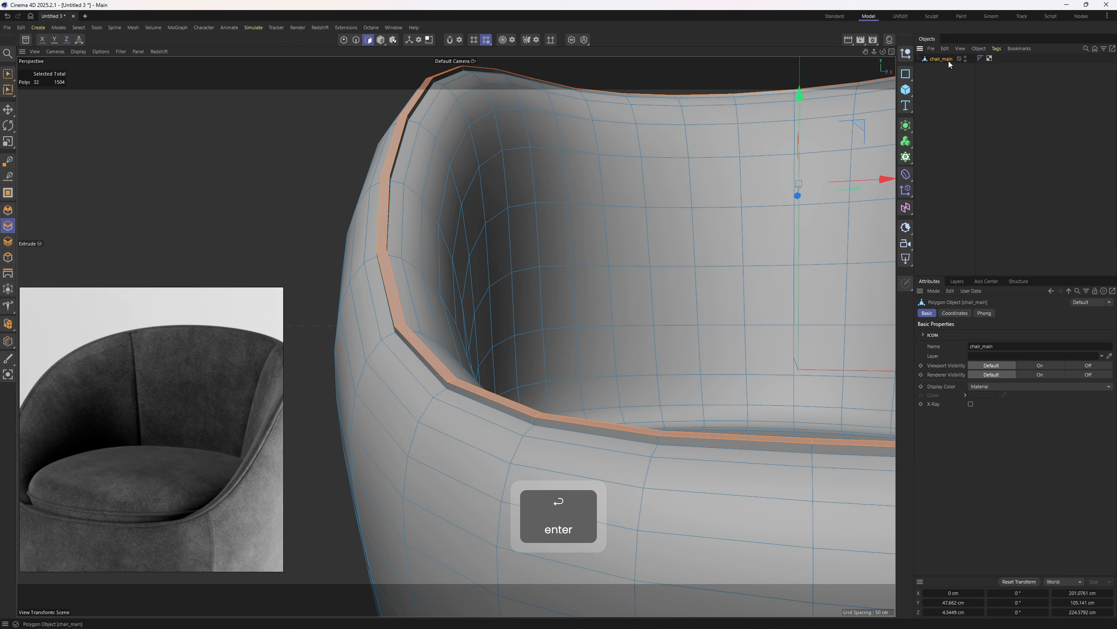
Step: Preview the piping under a temporary Subdivision Surface in Gouraud shading without lines, and undo adding the generator
alt+click(907, 127)
alt+drag(573, 255, 520, 292)
key(n)
key(a)
scroll(520, 293, up, 5)
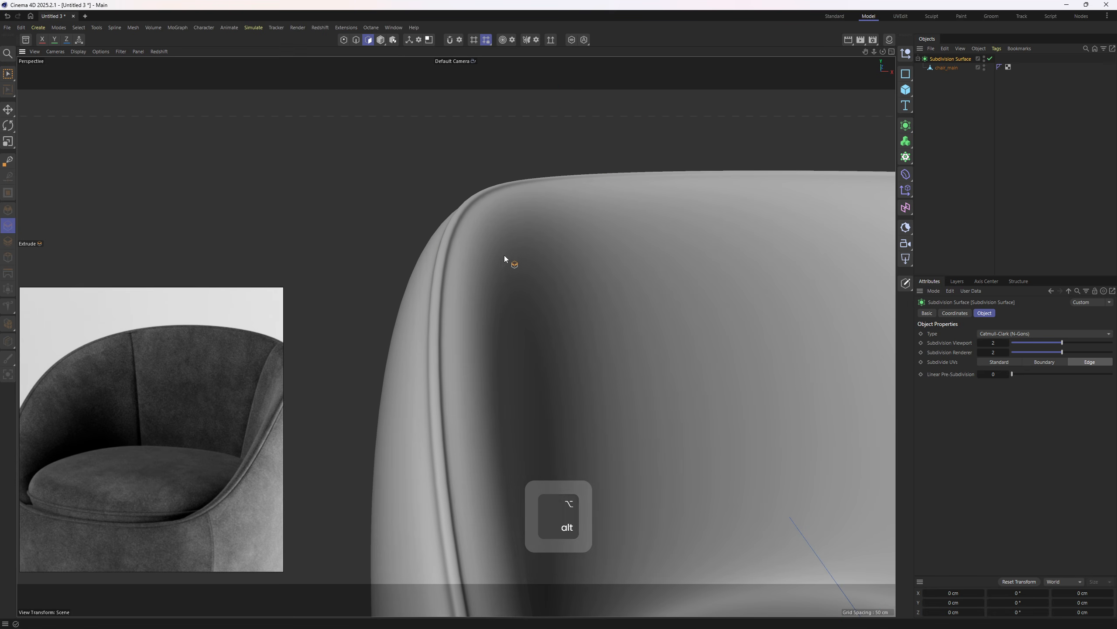
key(ctrl+z)
key(q)
Step: Slide the edge loops on both sides of the raised rim strip's base away from the strip
alt+drag(447, 303, 423, 238)
key(2)
key(e)
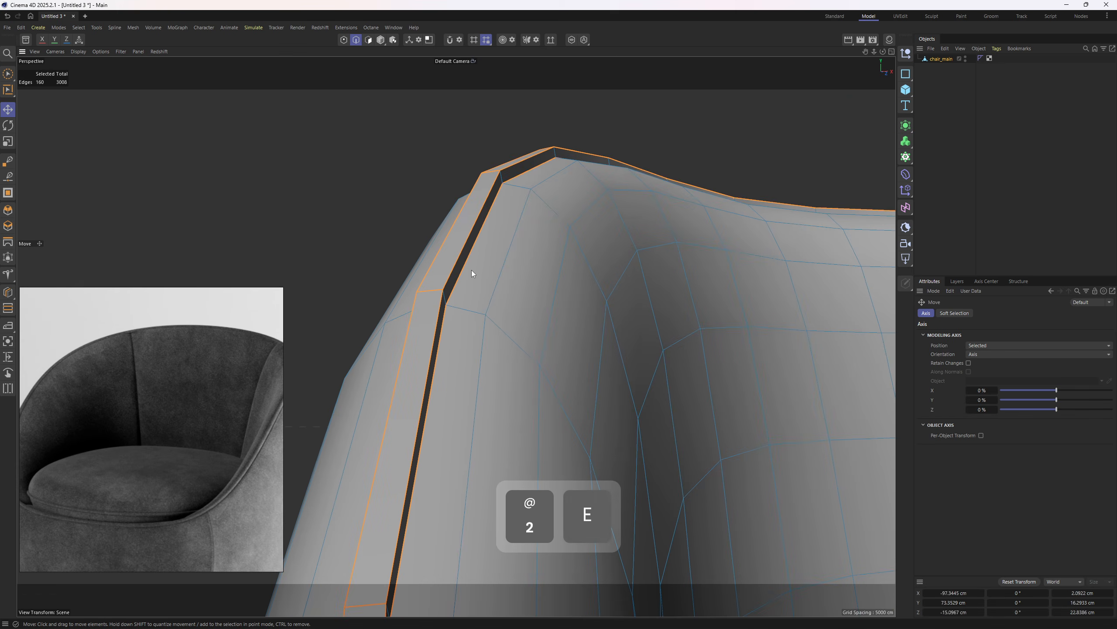
alt+drag(472, 270, 509, 254)
key(m)
key(o)
right_click(605, 279)
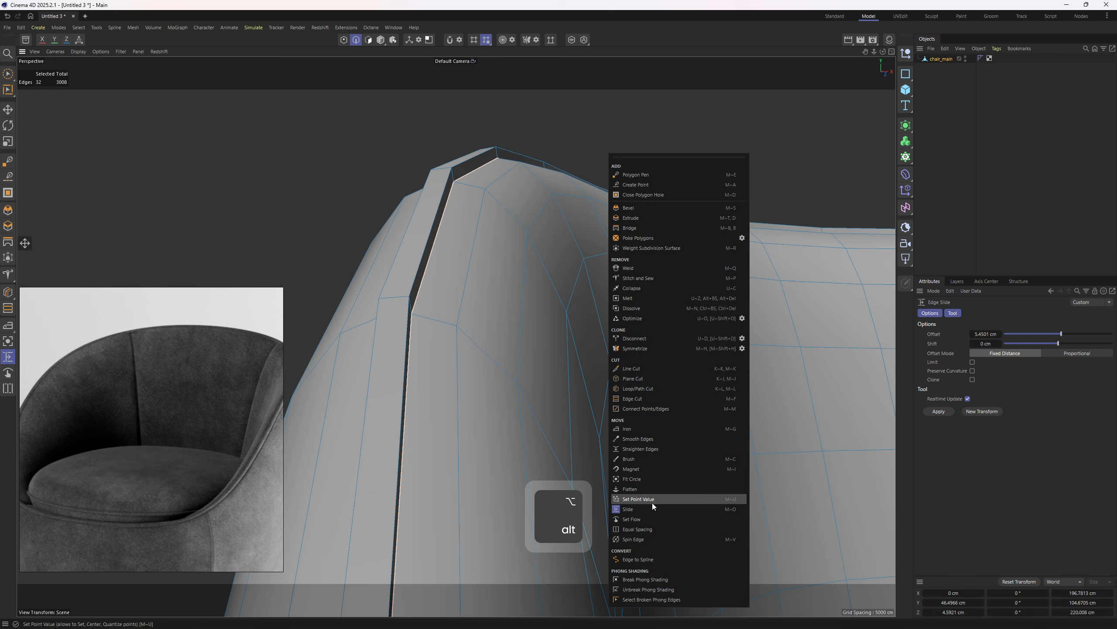
click(652, 510)
drag(425, 276, 353, 302)
alt+right_drag(353, 302, 445, 291)
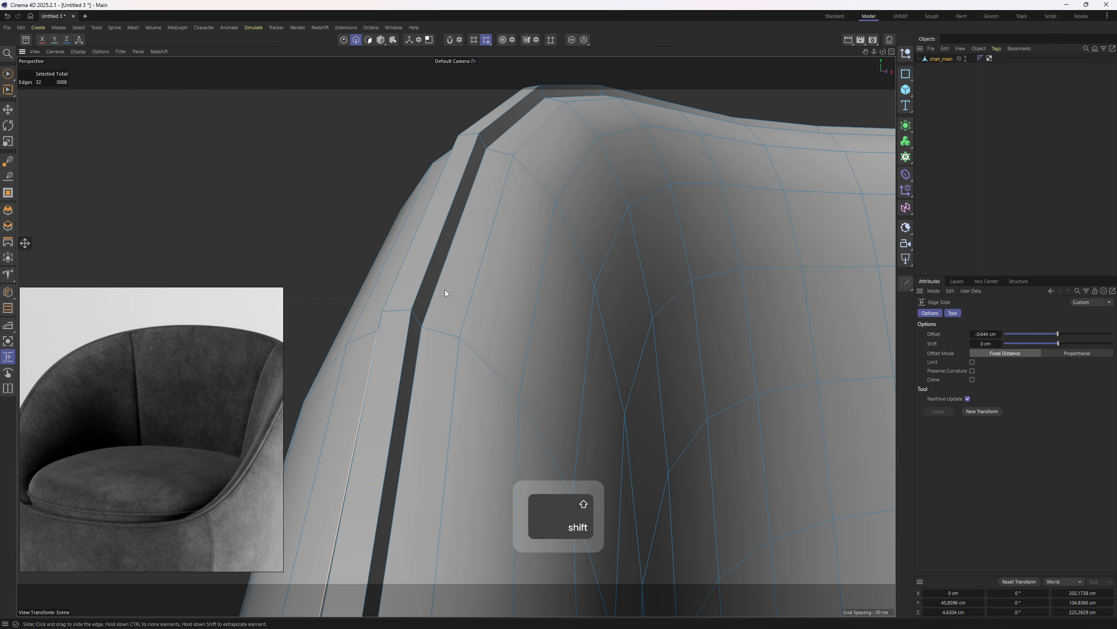
Step: Add the inner base loop to the selection so both loops beside the raised rim strip are selected
shift+double_click(444, 290)
alt+right_drag(515, 291, 443, 344)
alt+drag(443, 344, 464, 312)
alt+right_drag(464, 312, 491, 257)
Step: Bevel the two loops beside the rim strip with an offset of about 0.238 cm and 1 subdivision
right_click(573, 239)
click(597, 211)
alt+drag(492, 257, 515, 264)
alt+right_drag(514, 264, 683, 292)
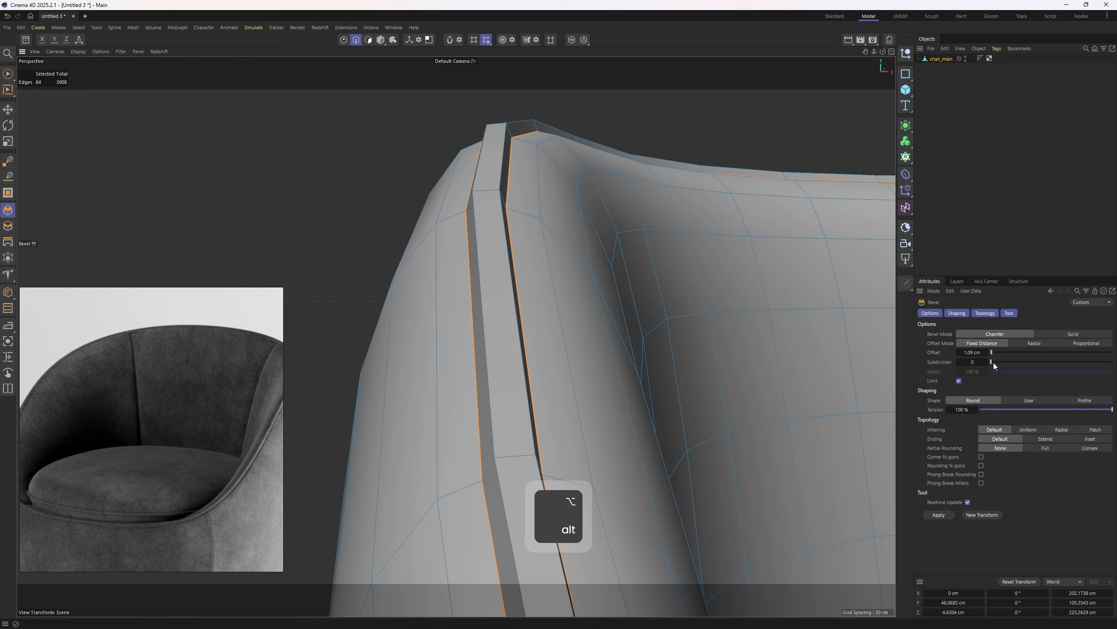
drag(991, 362, 996, 362)
alt+right_drag(481, 287, 495, 289)
alt+drag(495, 289, 498, 249)
alt+right_drag(497, 248, 576, 289)
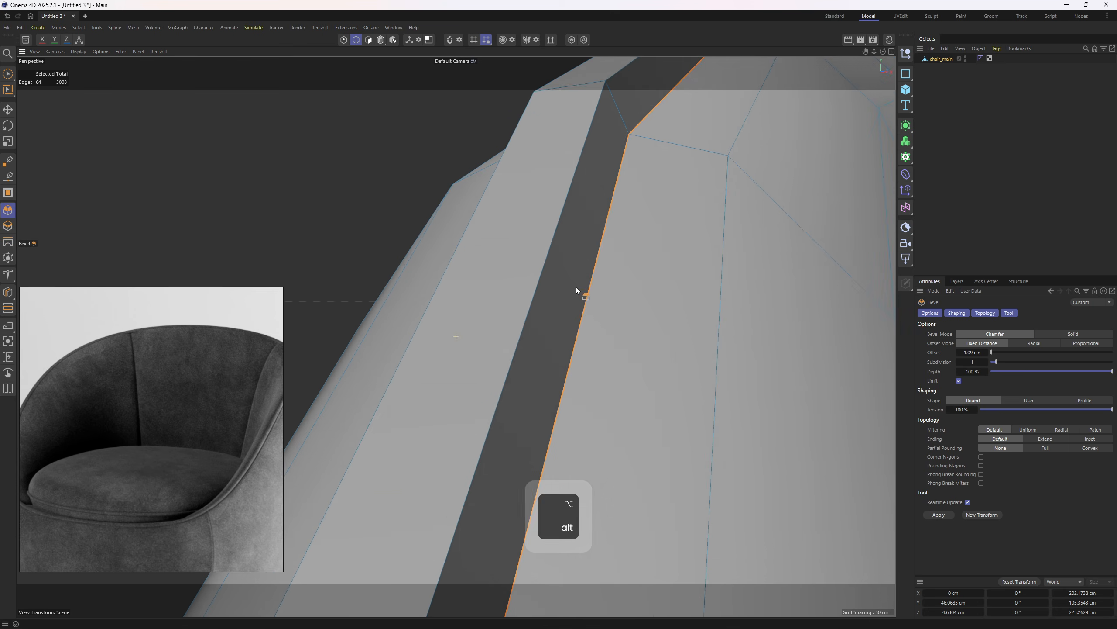
alt+drag(577, 289, 594, 292)
drag(577, 290, 647, 328)
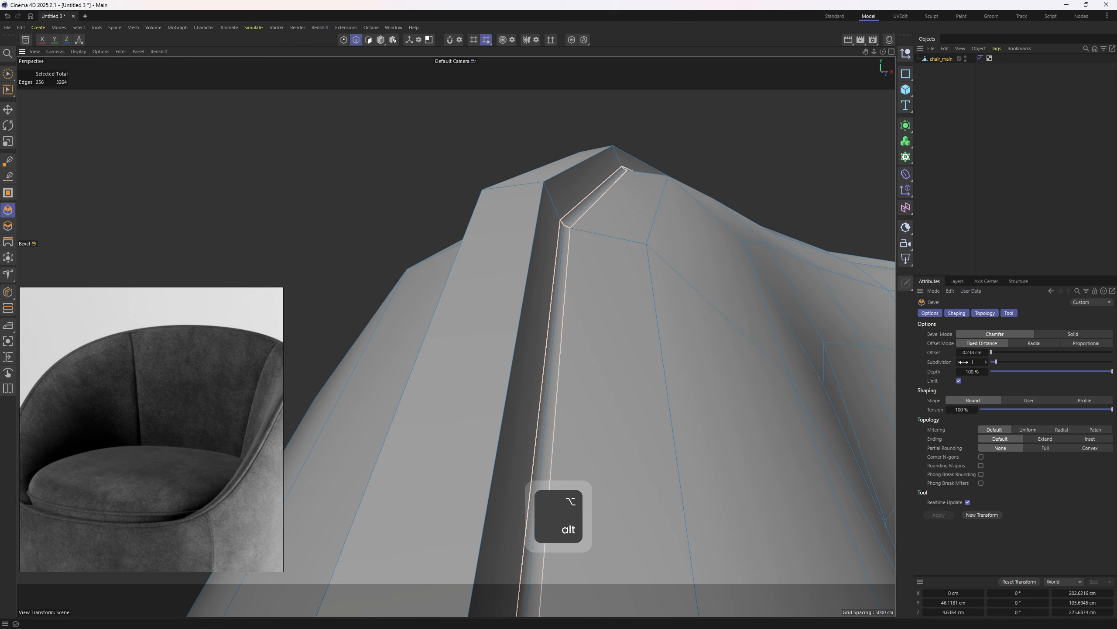
Step: Select the middle edge loops of the new bevels, and reduce the selection to the inner one
key(e)
alt+drag(558, 293, 365, 292)
shift+double_click(518, 291)
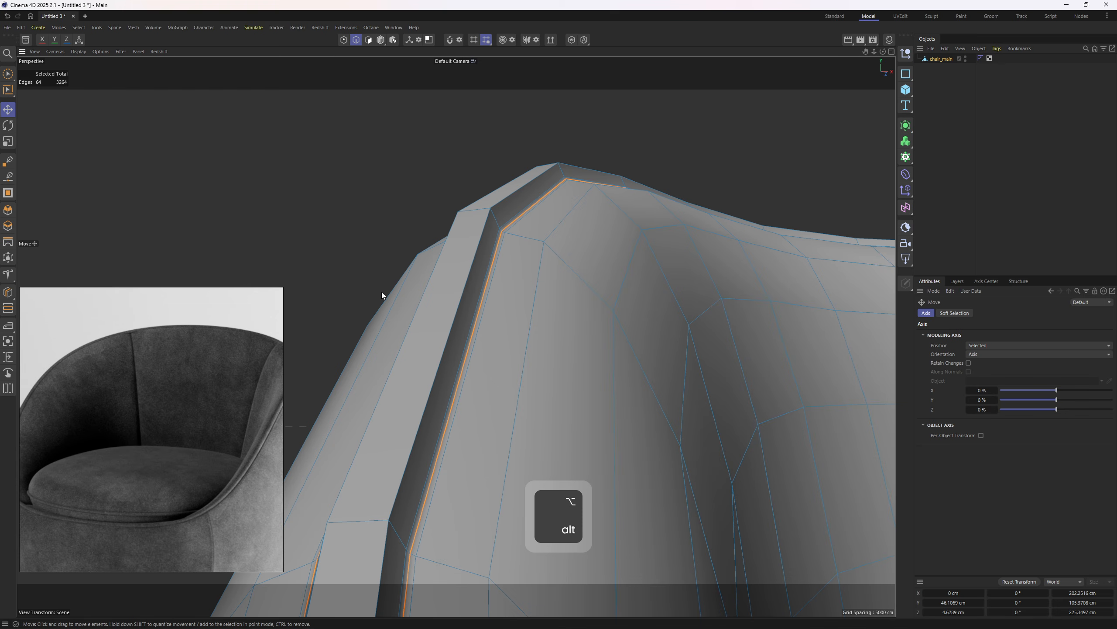
ctrl+double_click(506, 228)
Step: Try to slide the selected loop in the rim's inner groove, and undo the last slide
right_click(686, 250)
click(721, 512)
alt+drag(535, 307, 482, 313)
key(ctrl+z)
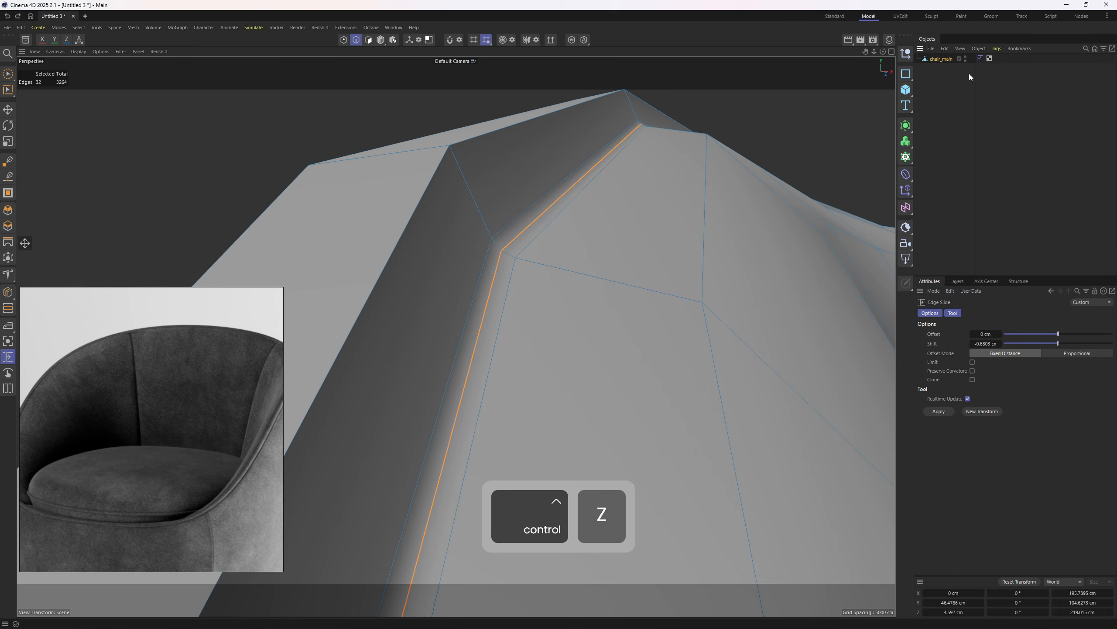
Step: Add a Subdivision Surface over chair_main and reselect the mesh to edit the groove loop with smoothing on
alt+click(905, 126)
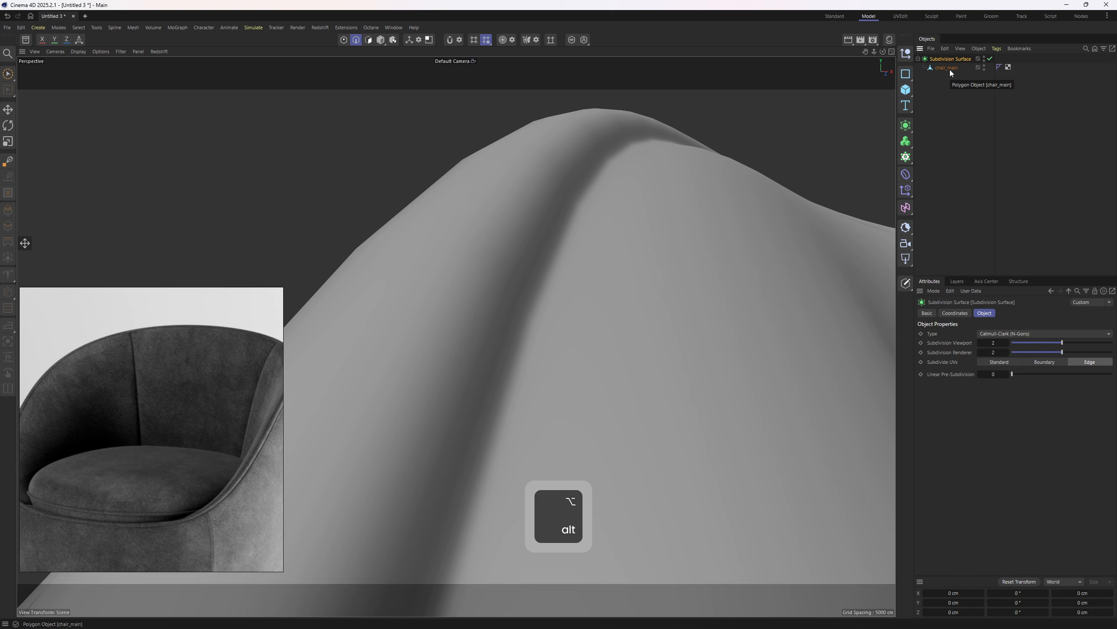
click(950, 70)
alt+middle_drag(543, 238, 560, 224)
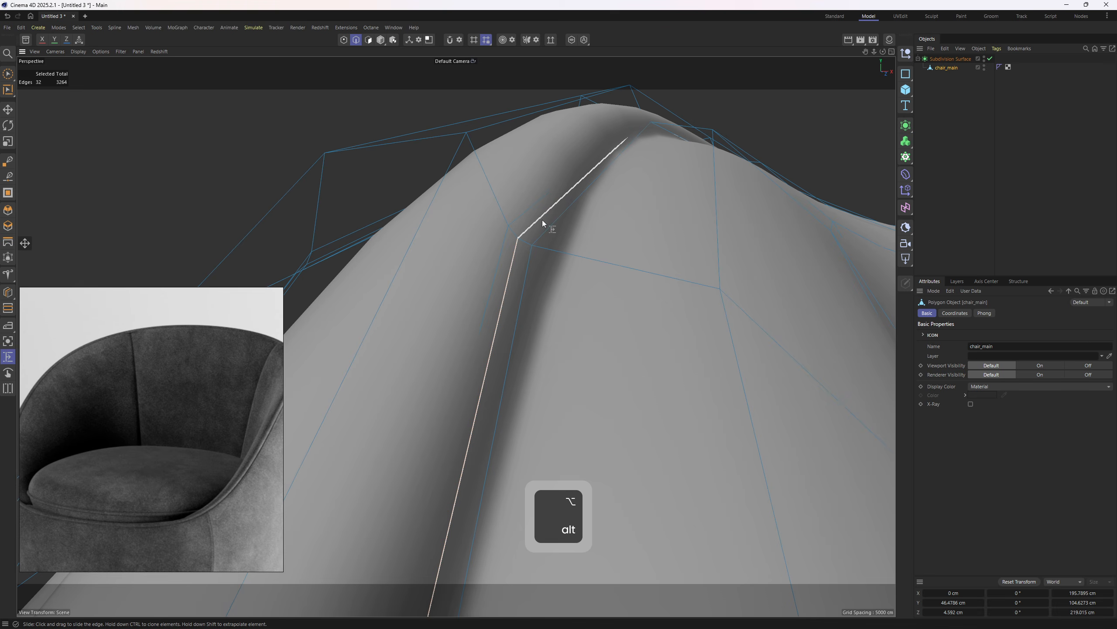
Step: Slide the selected inner rim loop with a shift of about -0.72 cm to deepen the groove, and deselect the chair
shift+drag(546, 212, 477, 287)
alt+drag(479, 289, 494, 333)
click(935, 161)
alt+right_drag(502, 220, 472, 243)
alt+drag(478, 232, 396, 264)
scroll(150, 362, up, 4)
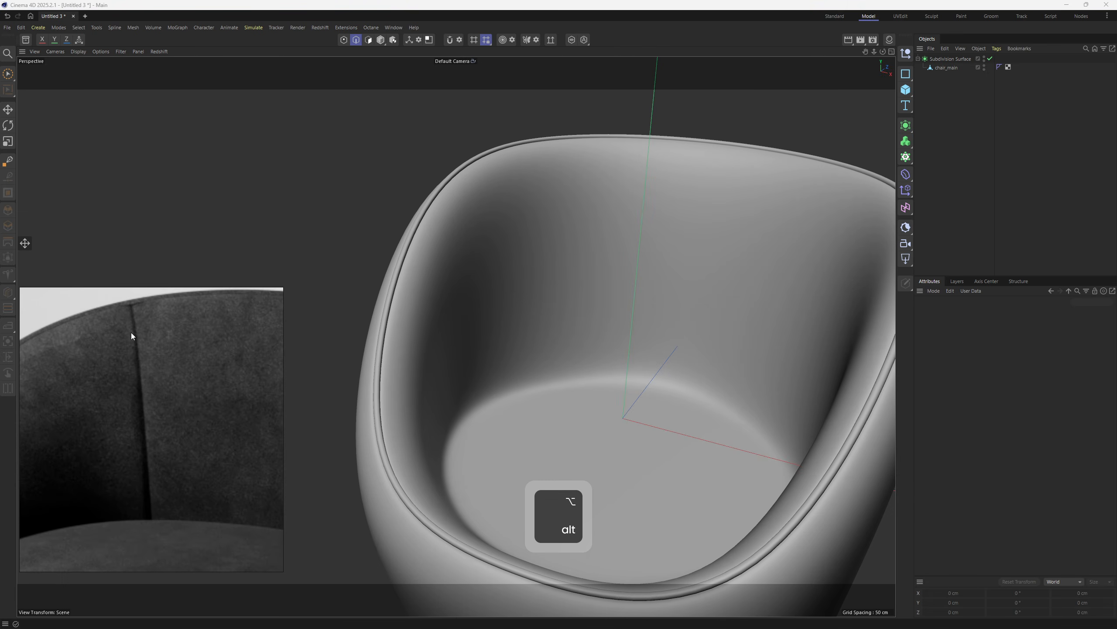
scroll(164, 472, down, 4)
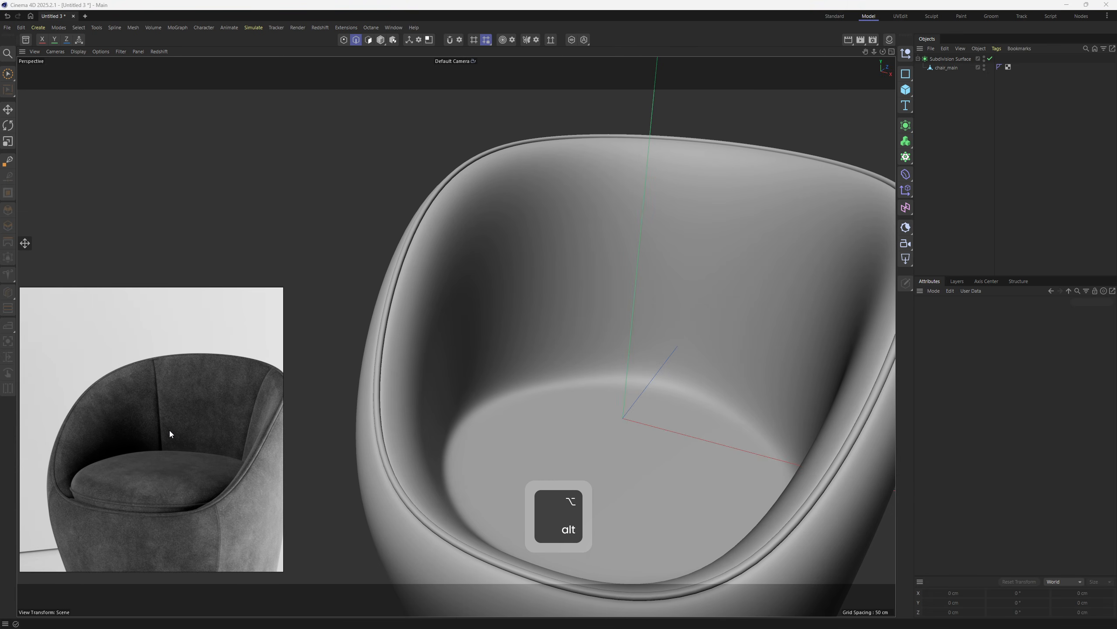
alt+drag(567, 282, 616, 234)
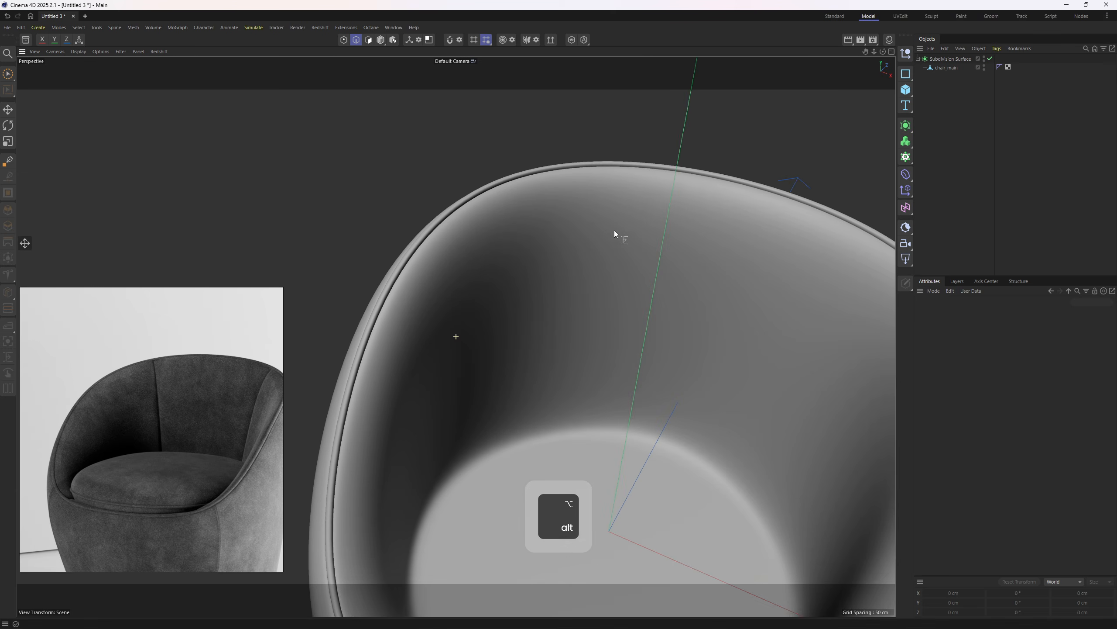
Step: Select chair_main with subdivision smoothing off, and return to its rim edge selection in Gouraud shading with lines
click(946, 67)
key(q)
key(3)
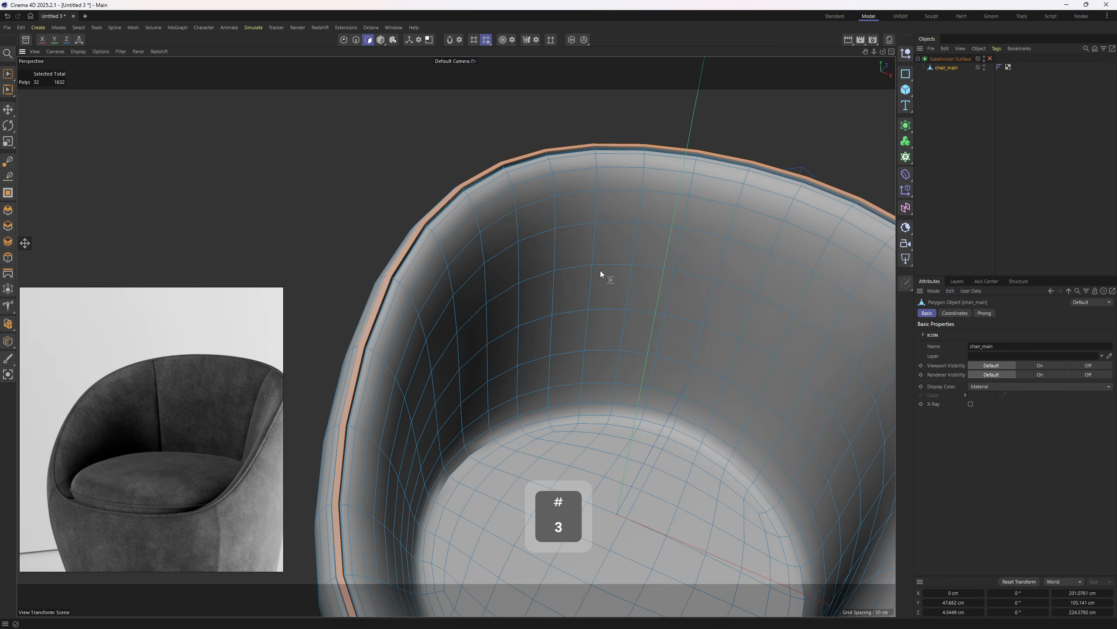
key(e)
mouse_move(720, 170)
alt+mouse_down()
mouse_move(553, 160)
mouse_move(562, 255)
mouse_move(549, 257)
mouse_move(583, 243)
mouse_move(525, 264)
mouse_move(531, 280)
mouse_move(520, 280)
mouse_move(533, 276)
mouse_move(596, 319)
mouse_move(425, 239)
mouse_move(417, 286)
mouse_move(548, 94)
mouse_move(501, 232)
mouse_move(564, 330)
mouse_move(632, 198)
mouse_move(645, 193)
mouse_move(677, 276)
alt+mouse_up()
key(e)
key(2)
key(n)
key(b)
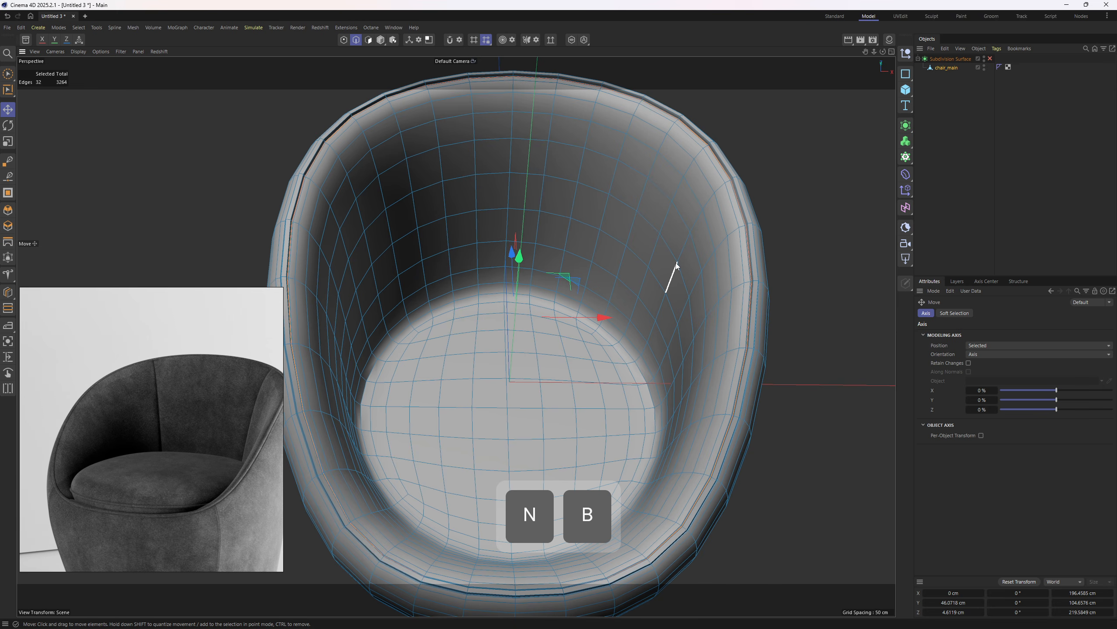
Step: Examine the selected rim loop in wireframe display and restore the shaded display with lines
key(n)
key(g)
mouse_move(677, 265)
alt+mouse_down()
mouse_move(759, 185)
mouse_move(728, 207)
alt+mouse_up()
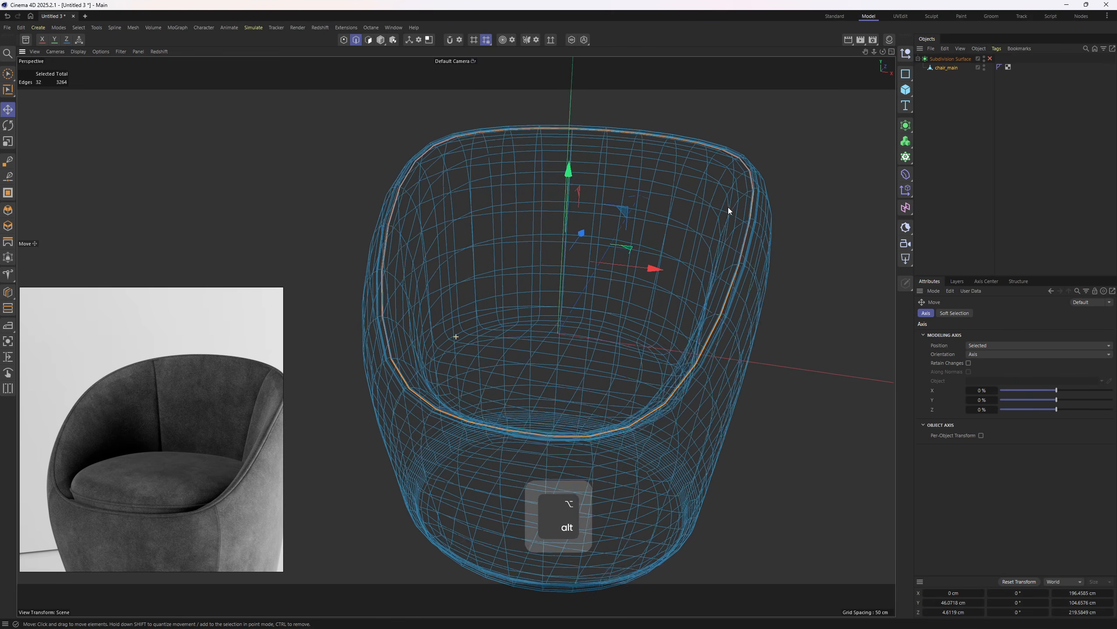
alt+middle_drag(728, 207, 732, 224)
mouse_move(573, 196)
mouse_down()
mouse_move(576, 162)
mouse_move(539, 159)
mouse_move(535, 221)
mouse_move(800, 202)
mouse_up()
key(ctrl+z)
key(n)
key(b)
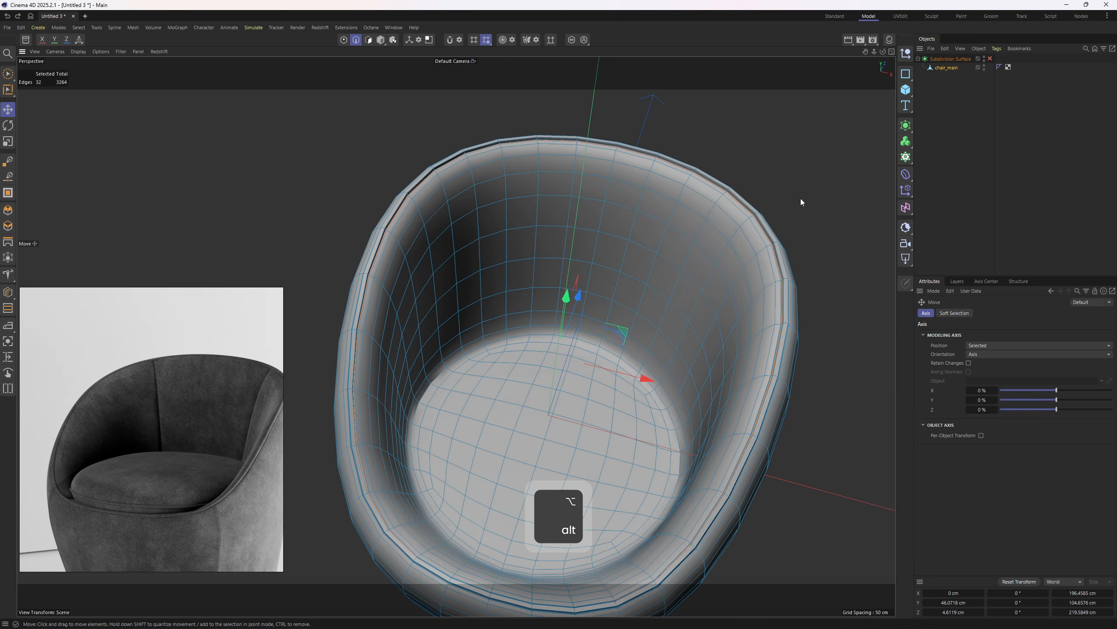
Step: Fill-select all interior polygons bounded by the rim loop and split them off as a separate object
key(v)
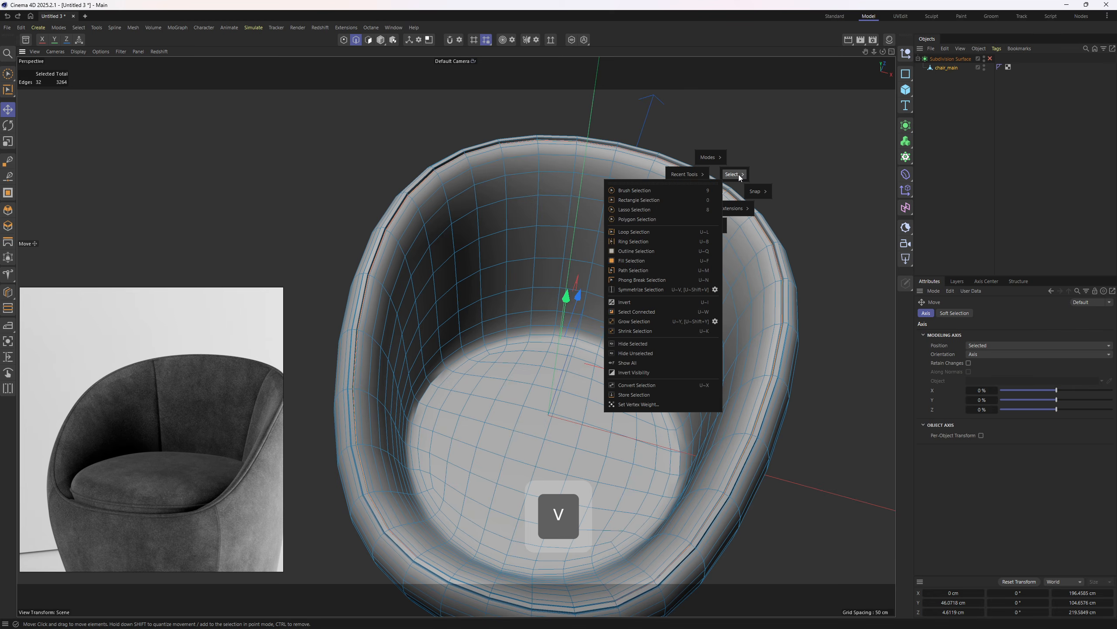
mouse_move(732, 174)
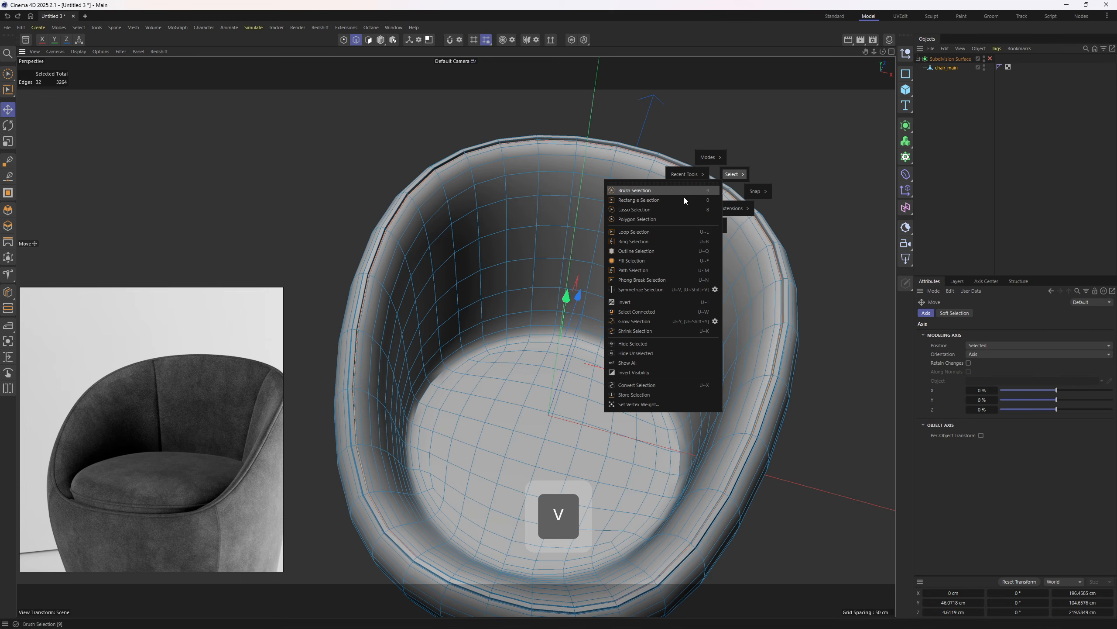
click(637, 260)
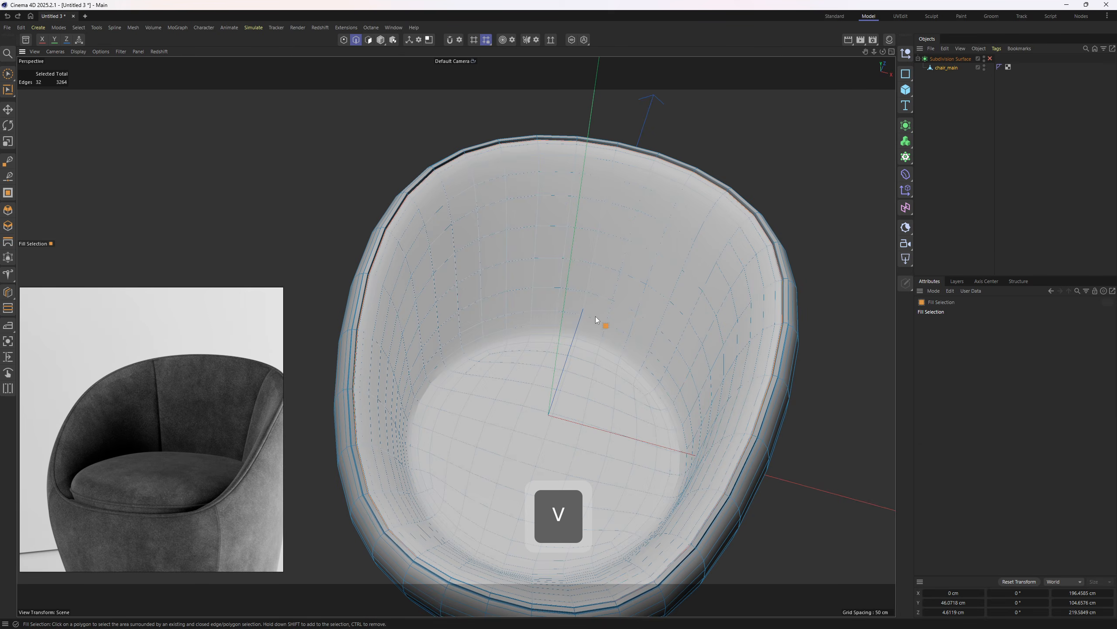
click(612, 294)
scroll(611, 294, down, 3)
alt+drag(612, 294, 557, 224)
right_click(752, 207)
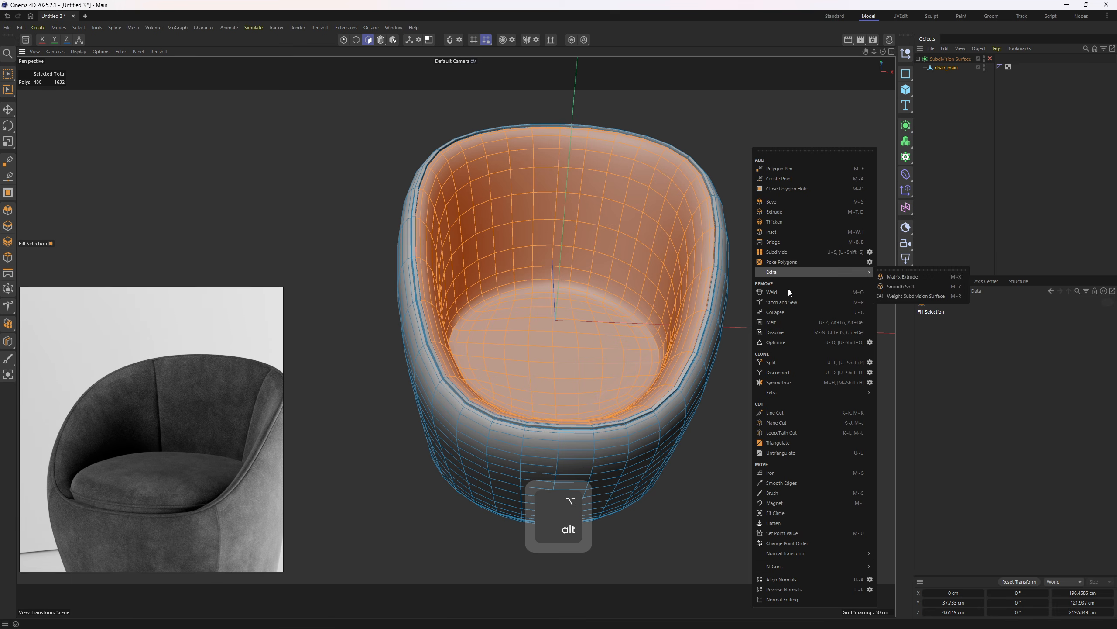
click(776, 363)
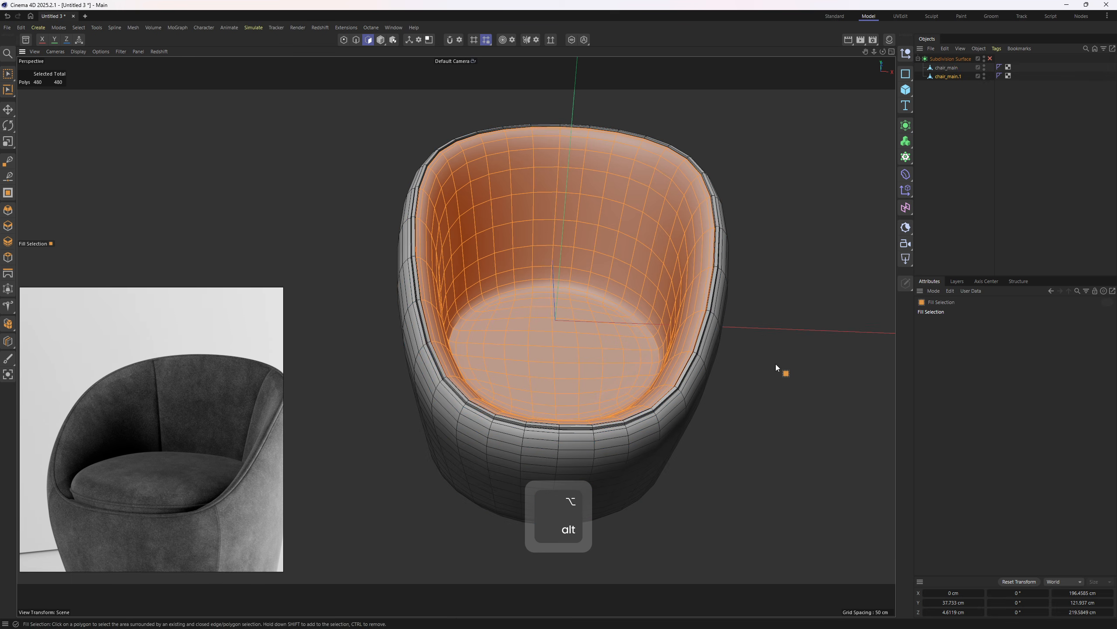
alt+drag(775, 363, 874, 129)
Step: Rename the split-off interior object as chair_in
double_click(968, 76)
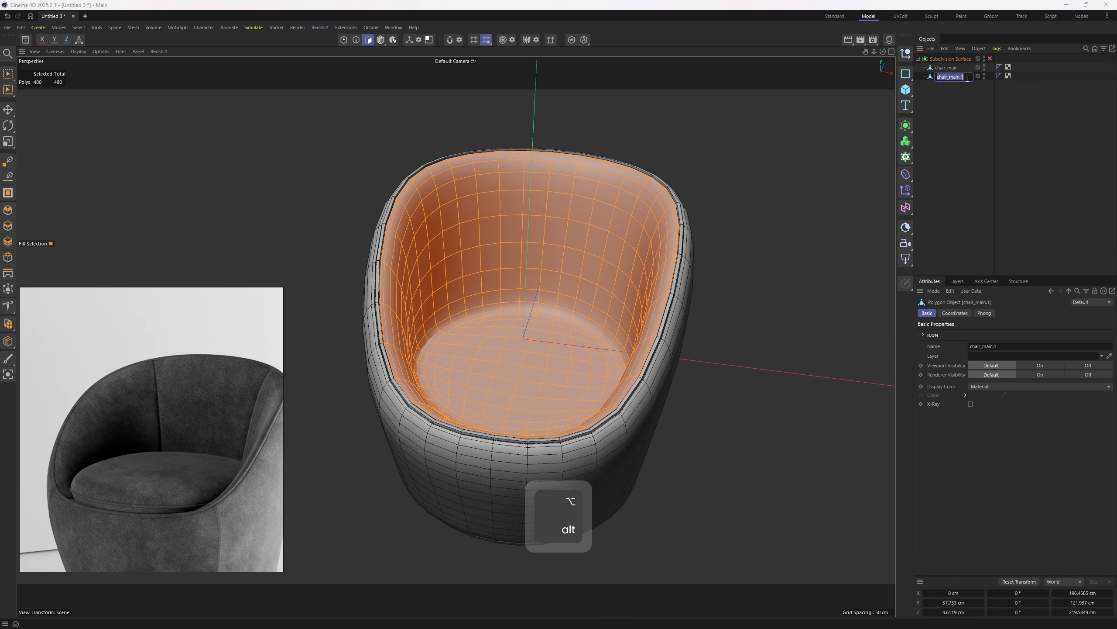
key(BackSpace)
key(BackSpace)
key(BackSpace)
key(BackSpace)
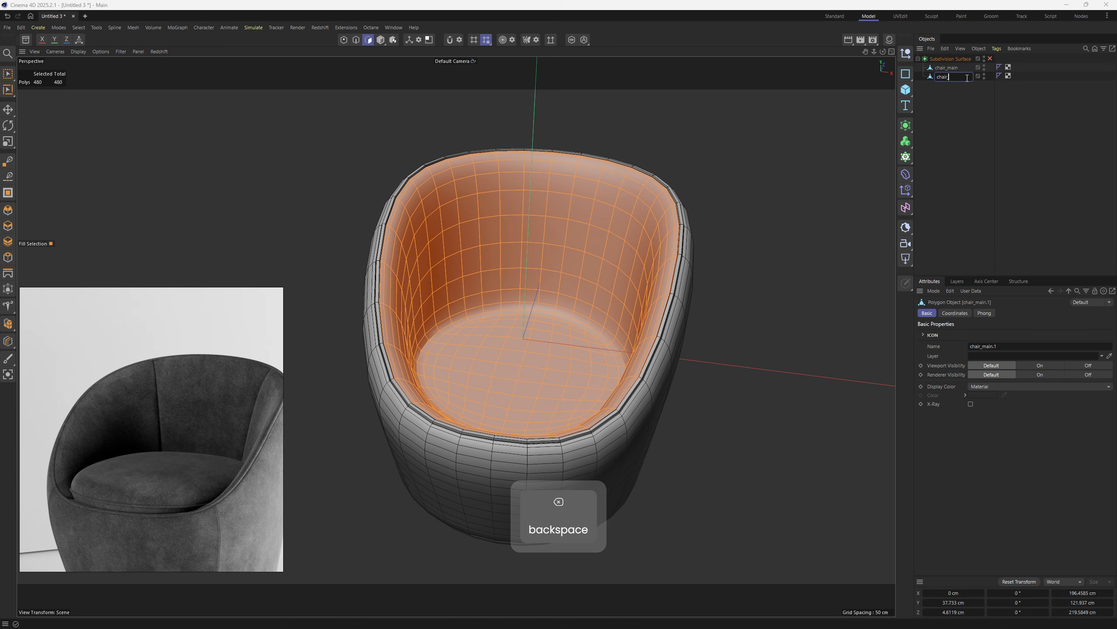
text(_in)
key(Return)
Step: Select the vertical edge loop on the back-left inner wall of chair_in, matching the seam in the reference
mouse_move(550, 220)
alt+mouse_down()
mouse_move(479, 269)
mouse_move(582, 189)
mouse_move(546, 240)
alt+mouse_up()
key(2)
key(e)
scroll(529, 172, up, 2)
alt+drag(529, 172, 605, 189)
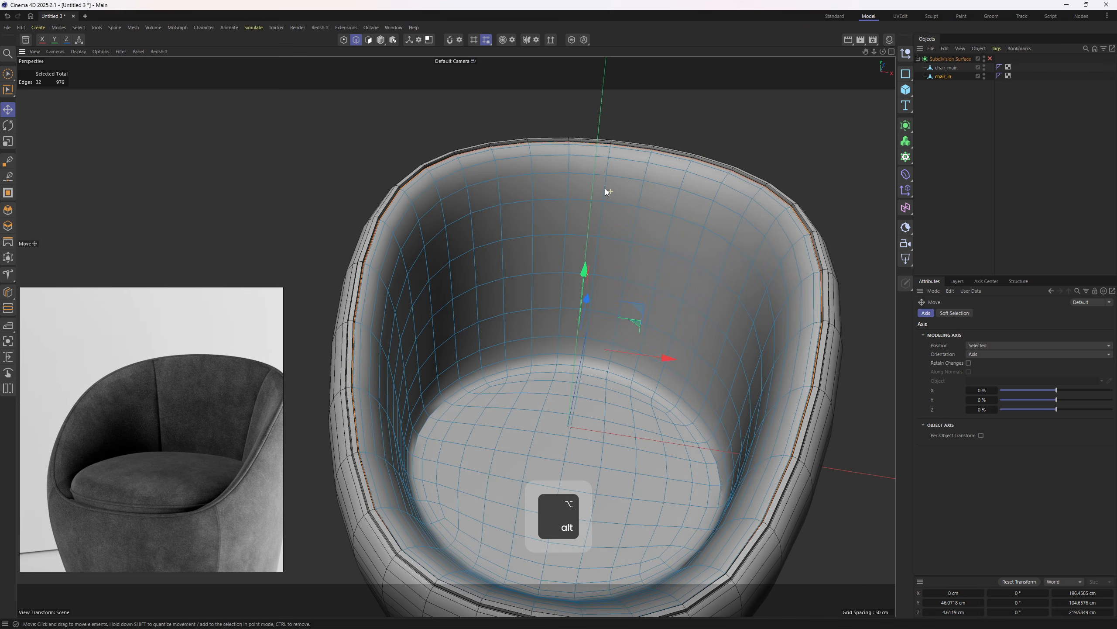
click(605, 190)
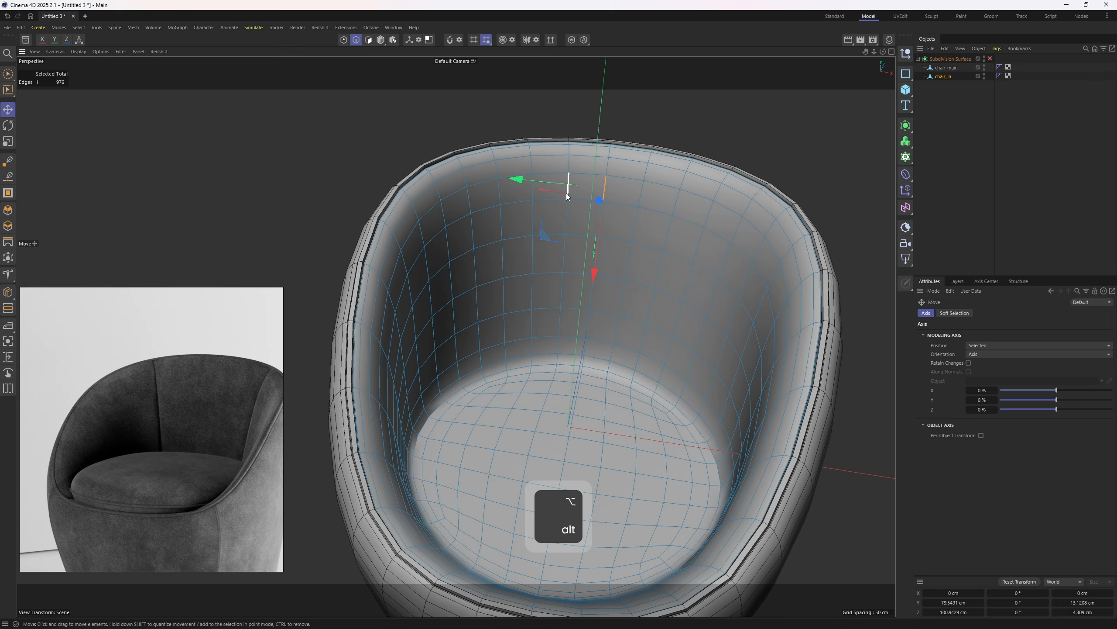
alt+drag(495, 198, 469, 180)
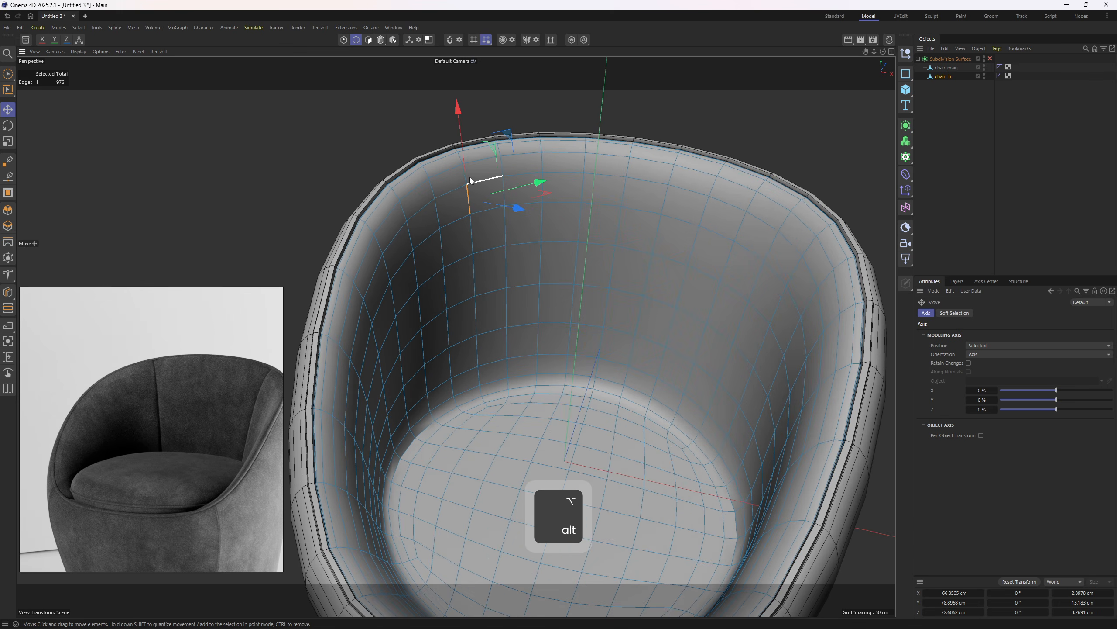
double_click(465, 209)
alt+drag(500, 299, 621, 208)
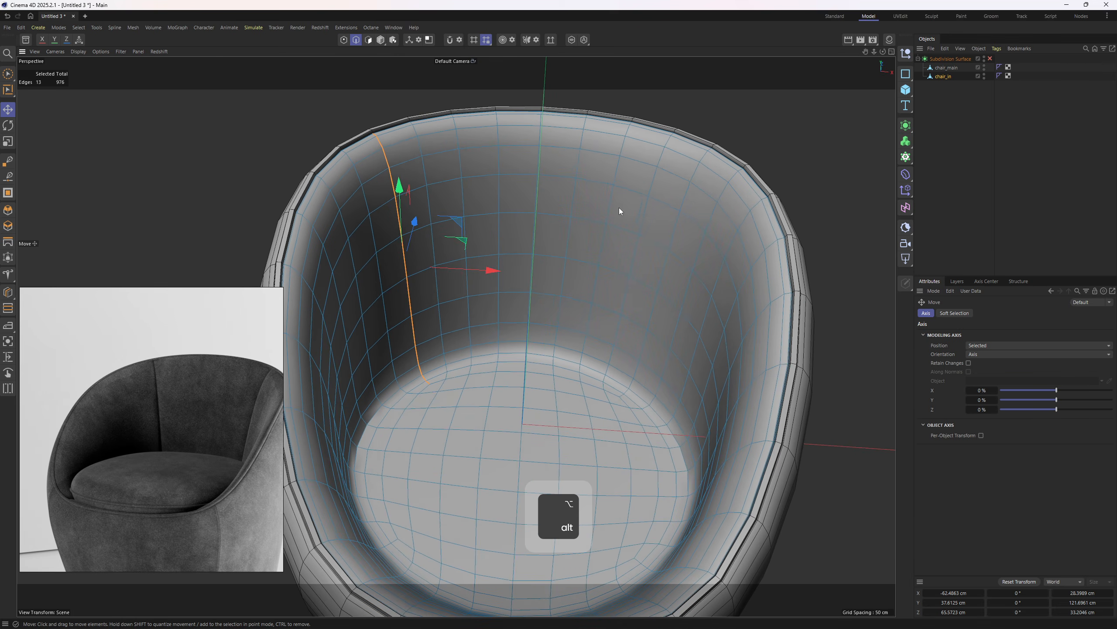
Step: Add the edge path along the seat floor's side and the matching vertical loop on the front-left inner wall to the selection
alt+drag(597, 307, 596, 284)
alt+drag(559, 205, 530, 273)
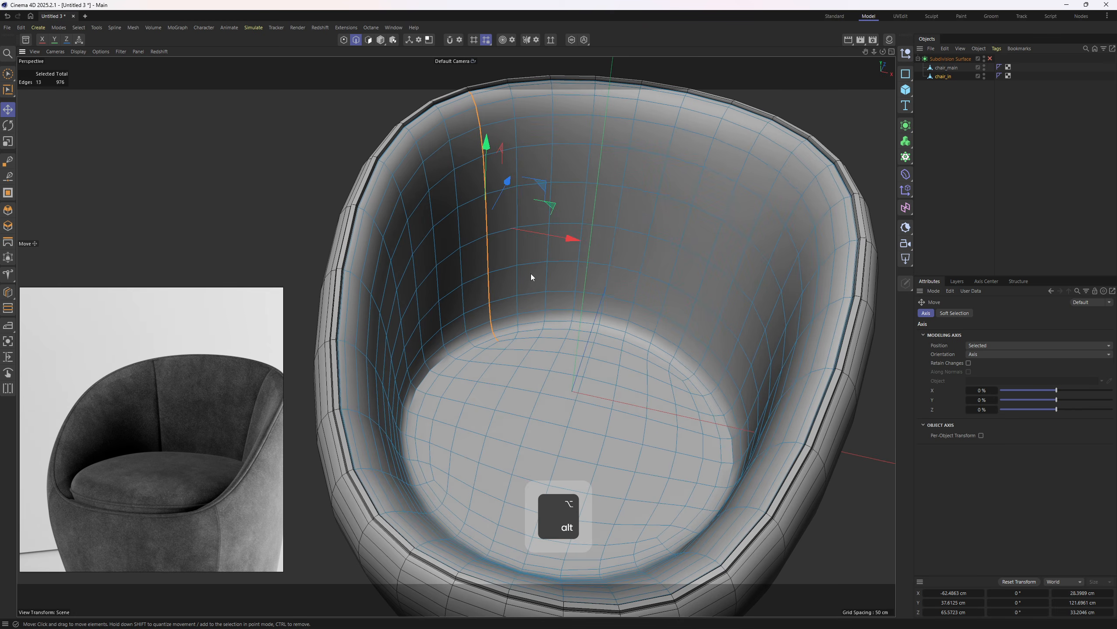
right_click(654, 155)
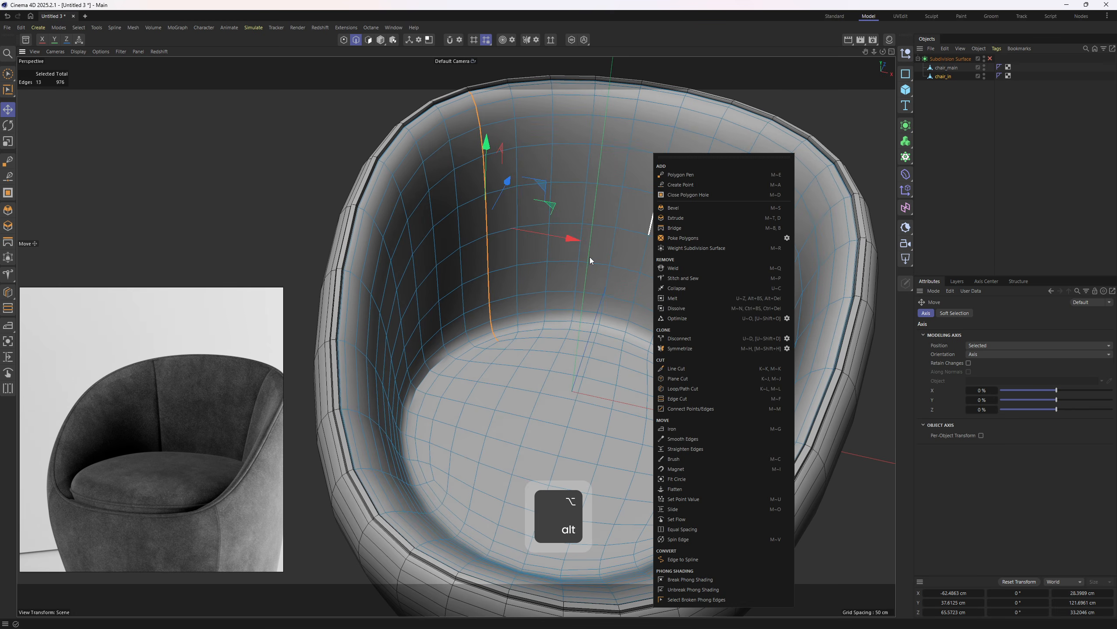
alt+drag(624, 333, 578, 306)
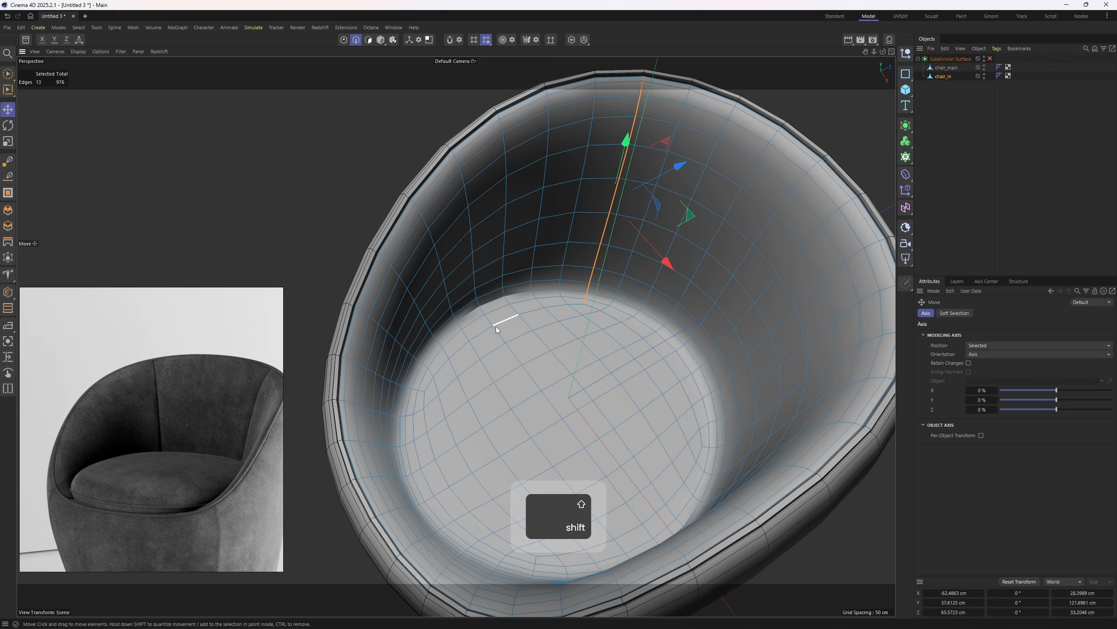
shift+double_click(577, 306)
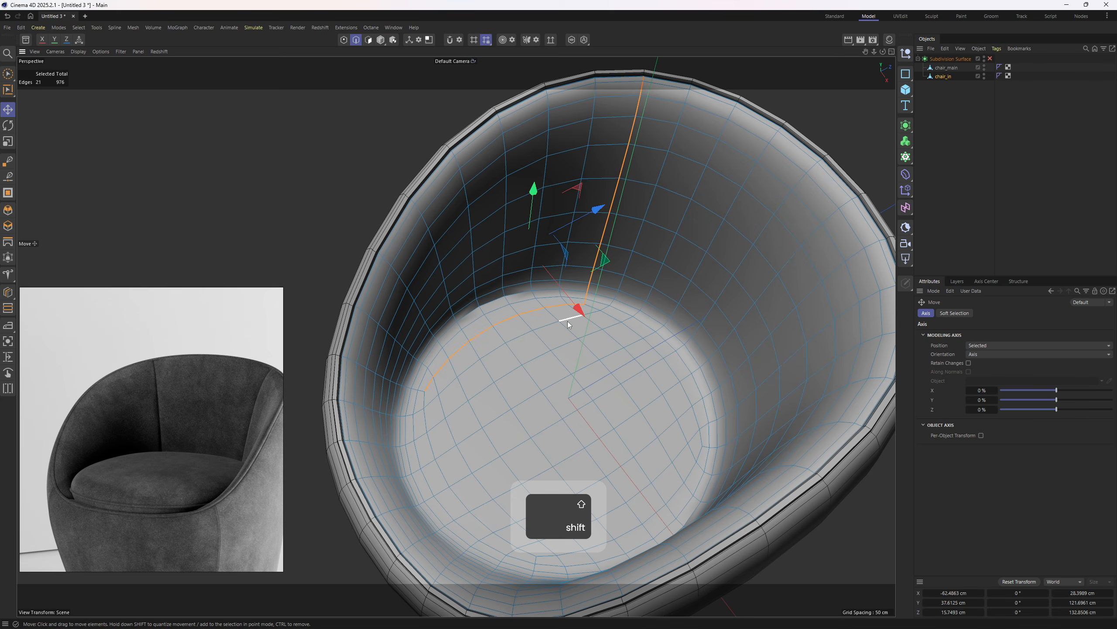
shift+double_click(421, 394)
Step: Bevel the selected seam edges with an offset of 1.1 cm and 1 subdivision
alt+drag(486, 389, 650, 195)
right_click(678, 155)
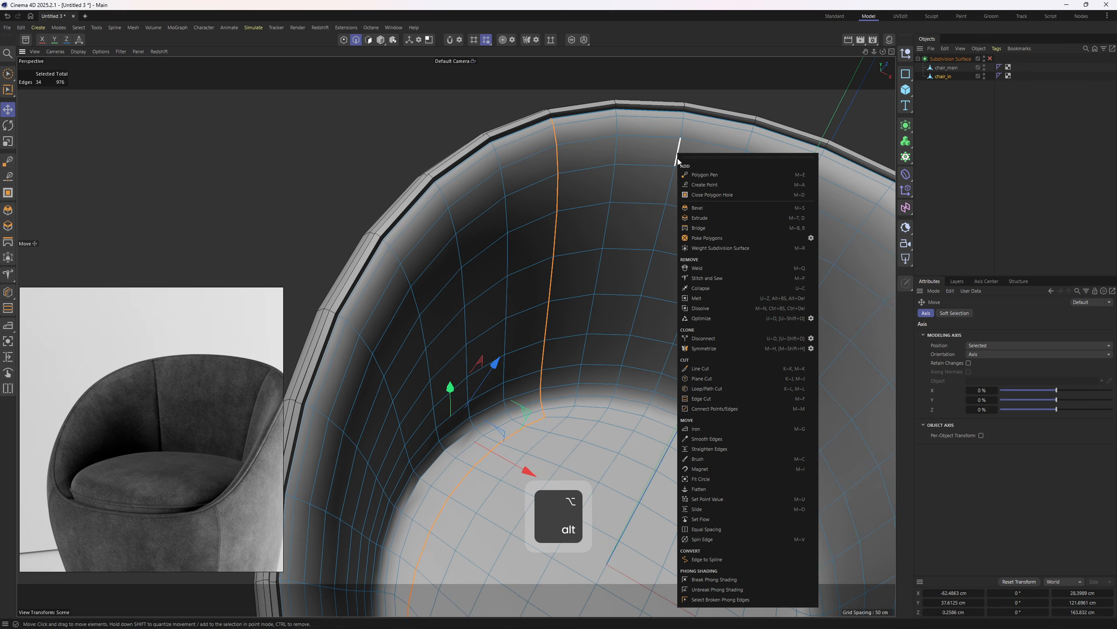
click(709, 206)
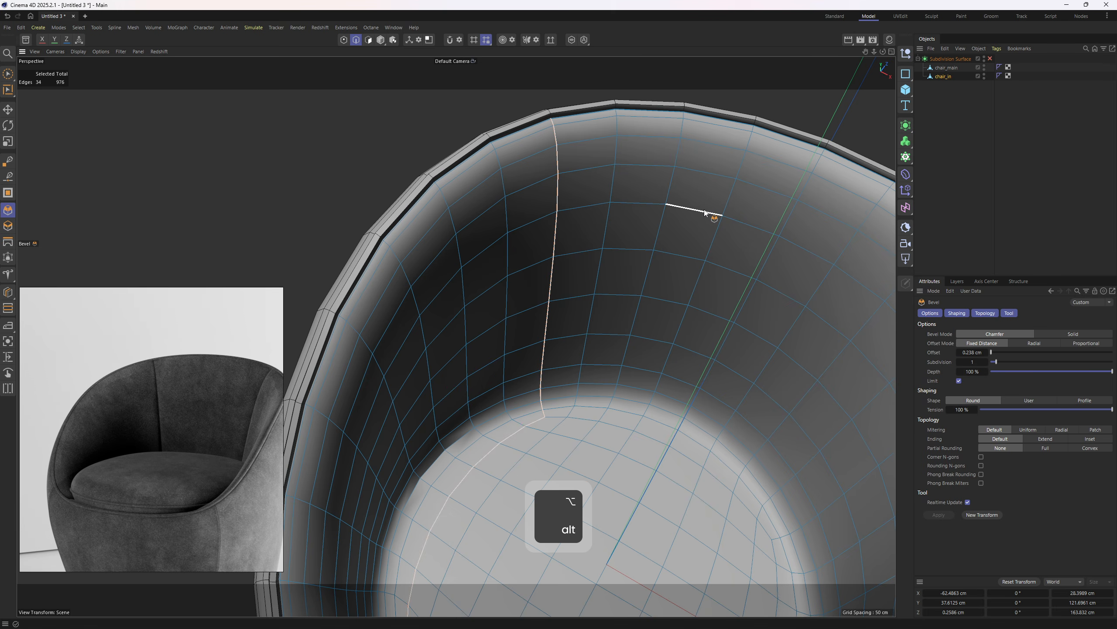
alt+drag(632, 188, 784, 237)
alt+middle_drag(599, 176, 609, 241)
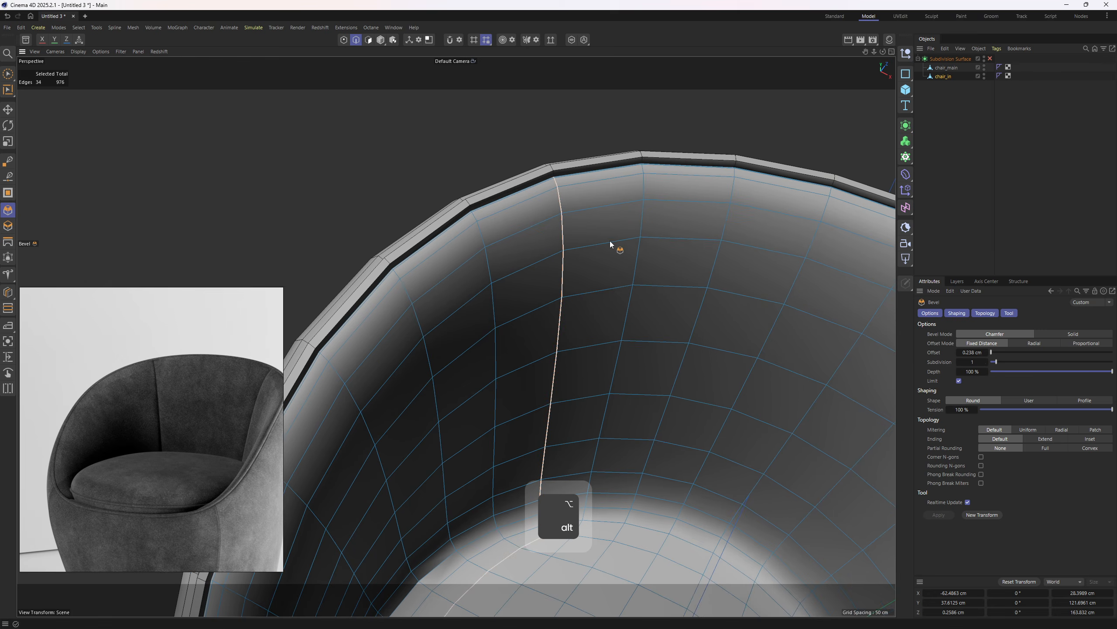
alt+right_drag(609, 241, 632, 205)
alt+drag(633, 204, 617, 260)
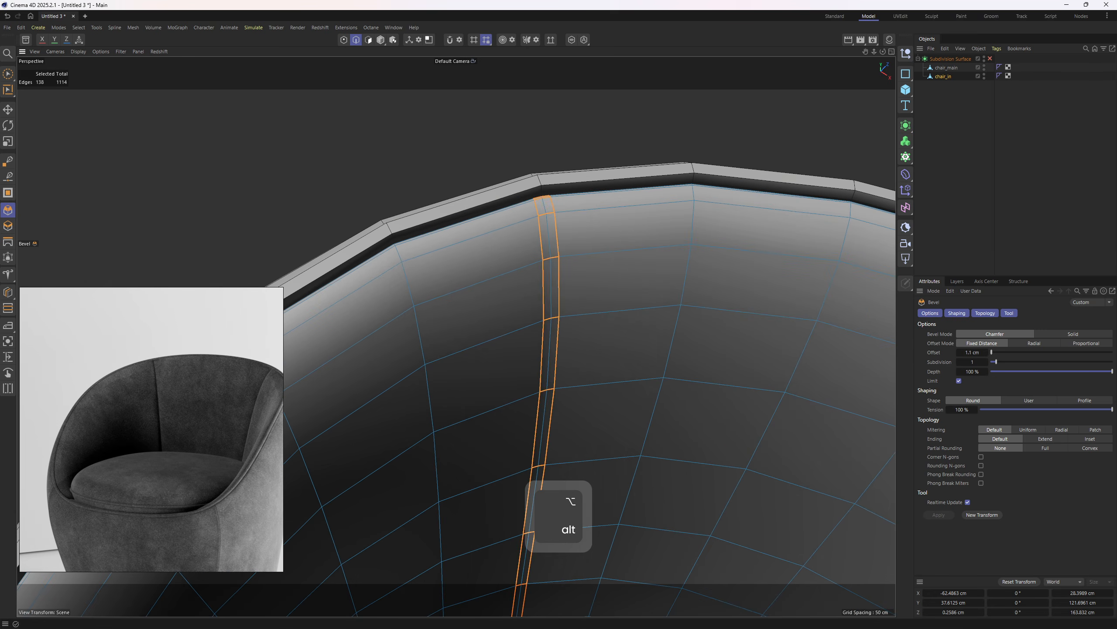
Step: Recall the selection of the seam's middle edges, activate Edge Slide and turn subdivision smoothing back on
alt+middle_drag(528, 211, 510, 266)
alt+right_drag(510, 265, 530, 263)
mouse_move(530, 308)
alt+mouse_down()
mouse_move(513, 240)
mouse_move(496, 255)
mouse_move(496, 199)
mouse_move(548, 281)
mouse_move(515, 190)
alt+mouse_up()
key(2)
key(e)
right_click(636, 255)
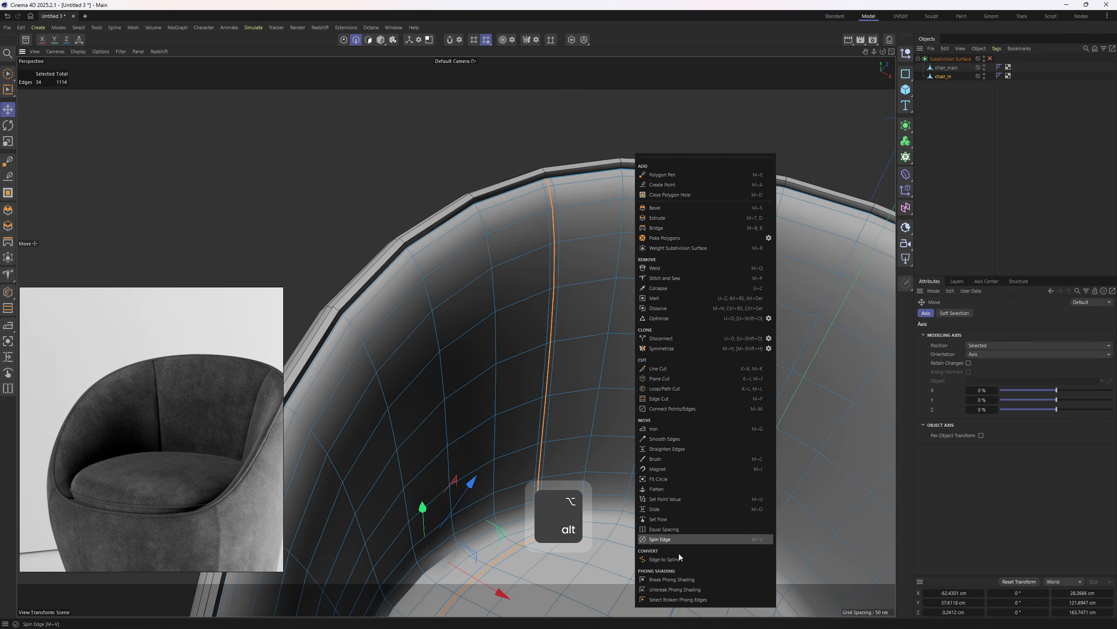
click(669, 510)
alt+drag(611, 306, 565, 240)
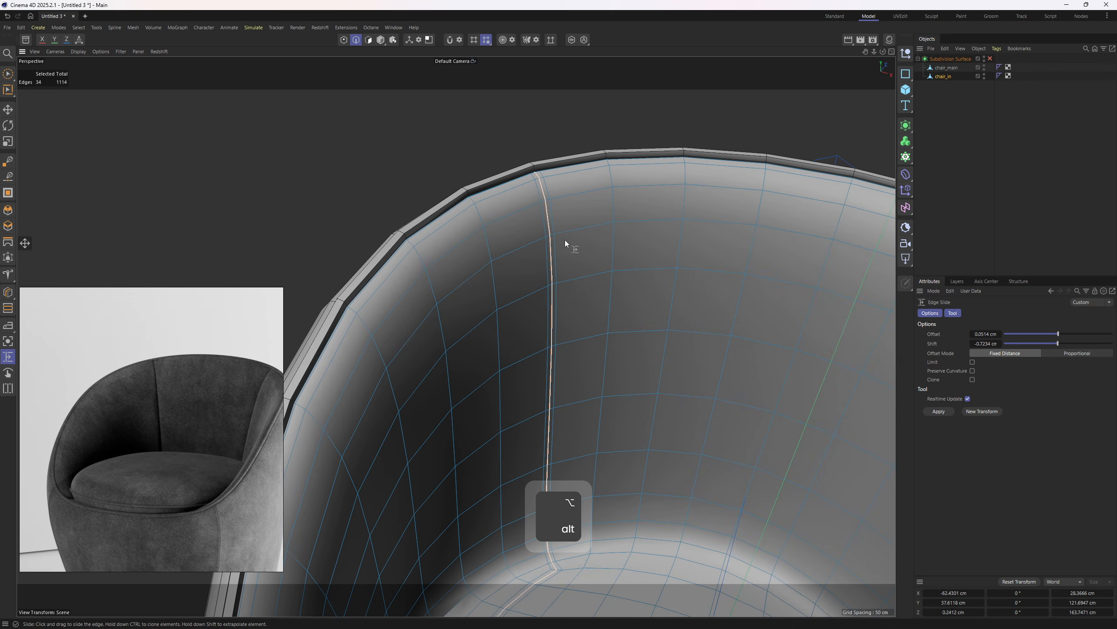
click(992, 62)
alt+drag(798, 117, 582, 248)
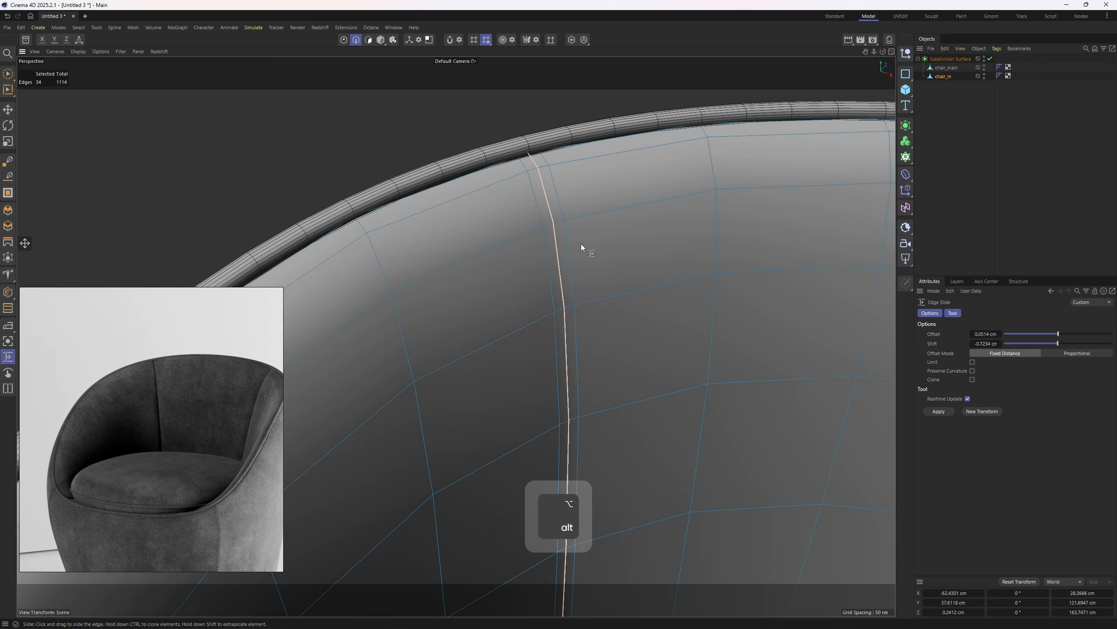
Step: Group chair_main and chair_in into a null under the Subdivision Surface, and reselect chair_in
click(951, 59)
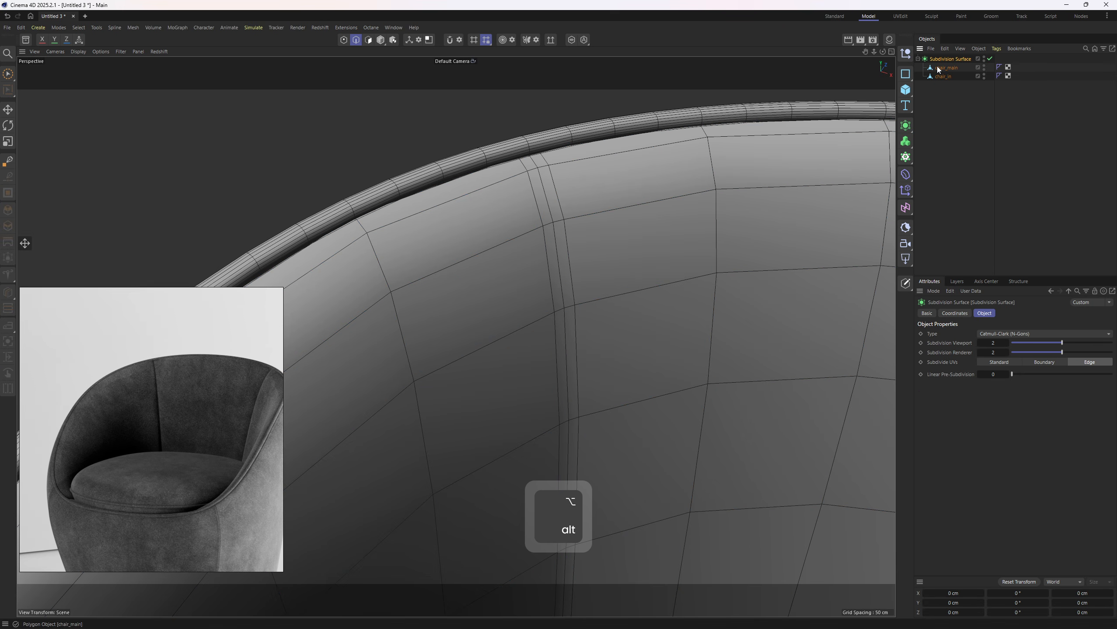
click(940, 68)
click(940, 77)
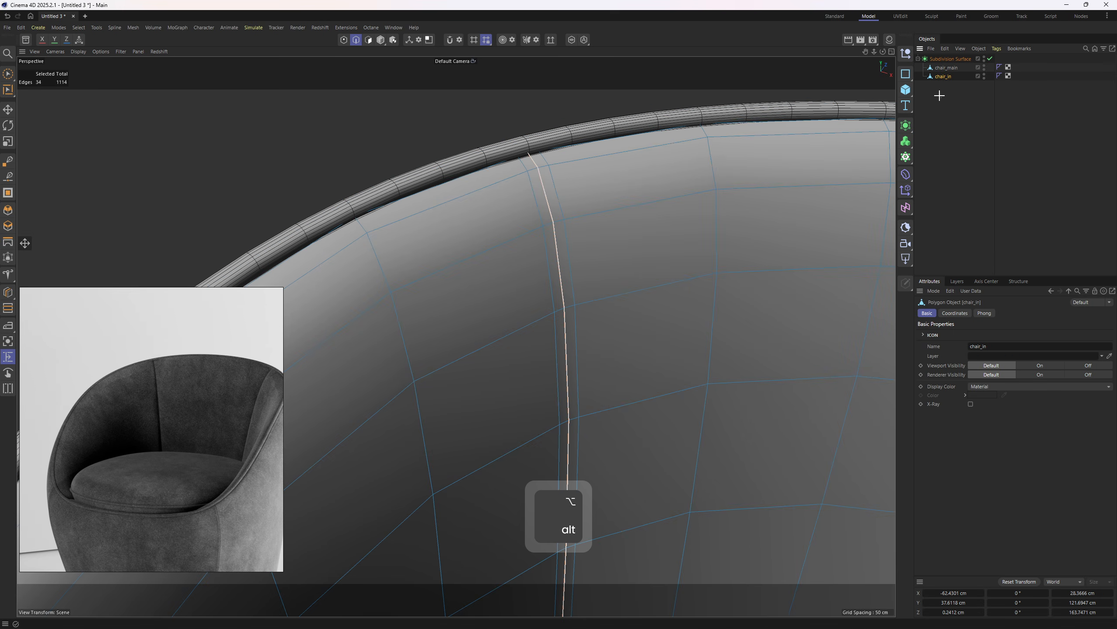
drag(939, 95, 940, 68)
key(alt+g)
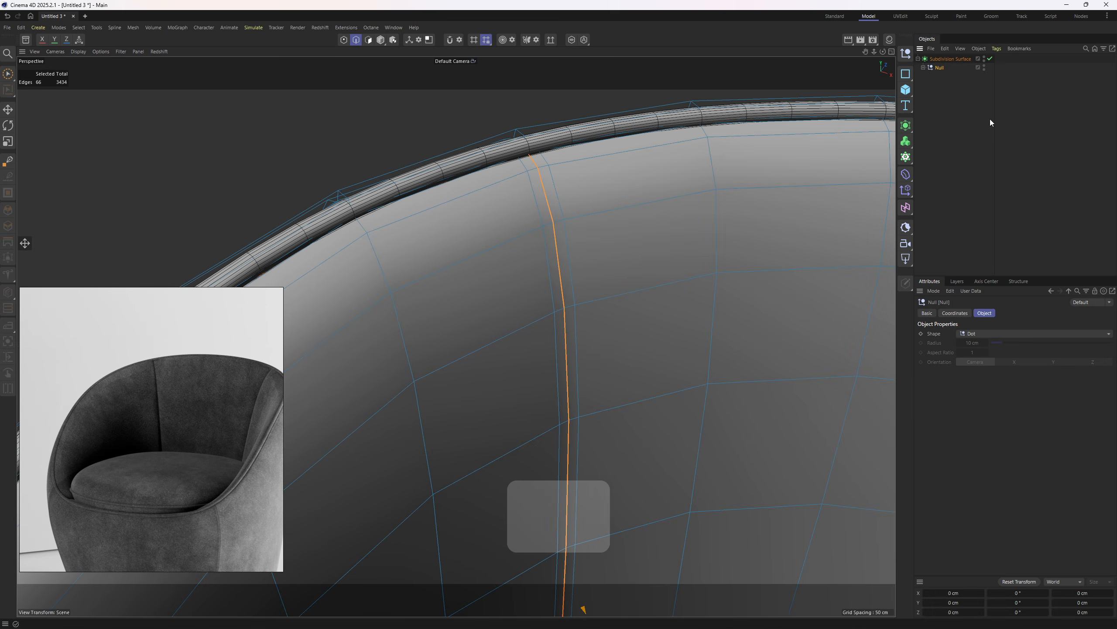
click(947, 85)
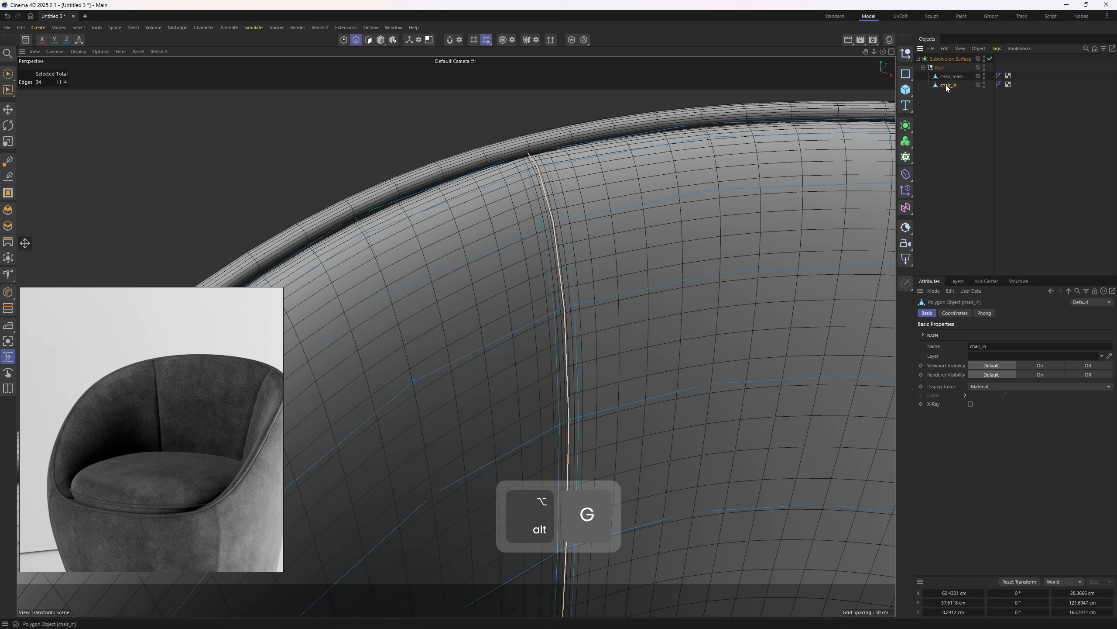
Step: Recess the seam on chair_in by sliding its selected middle edges with a Shift of -2.9671 cm
alt+drag(585, 232, 530, 240)
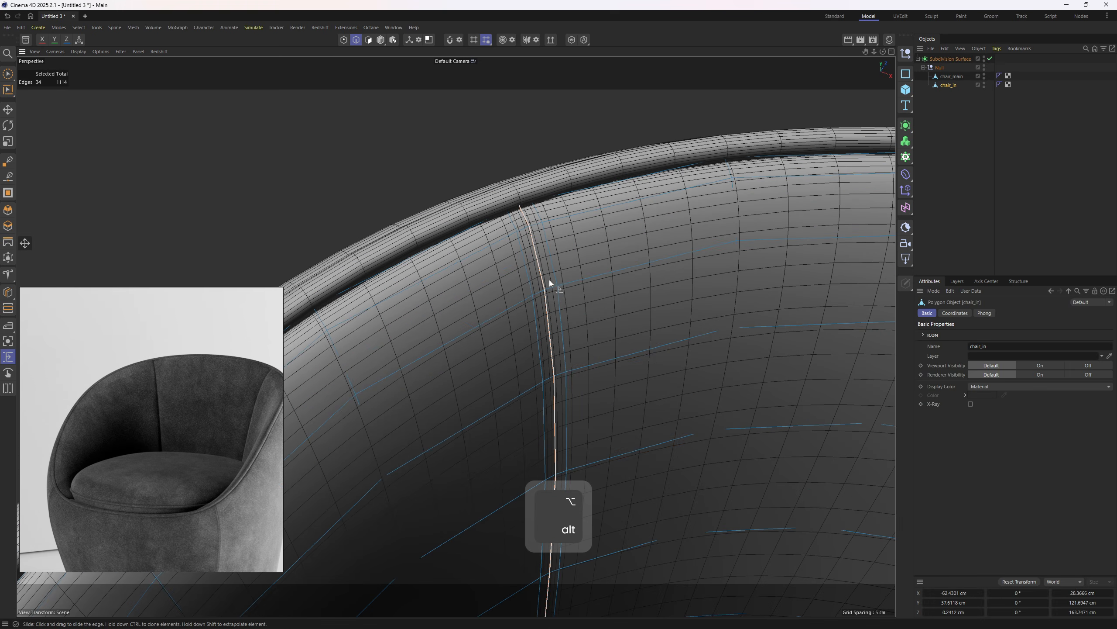
alt+drag(567, 306, 591, 281)
right_click(723, 271)
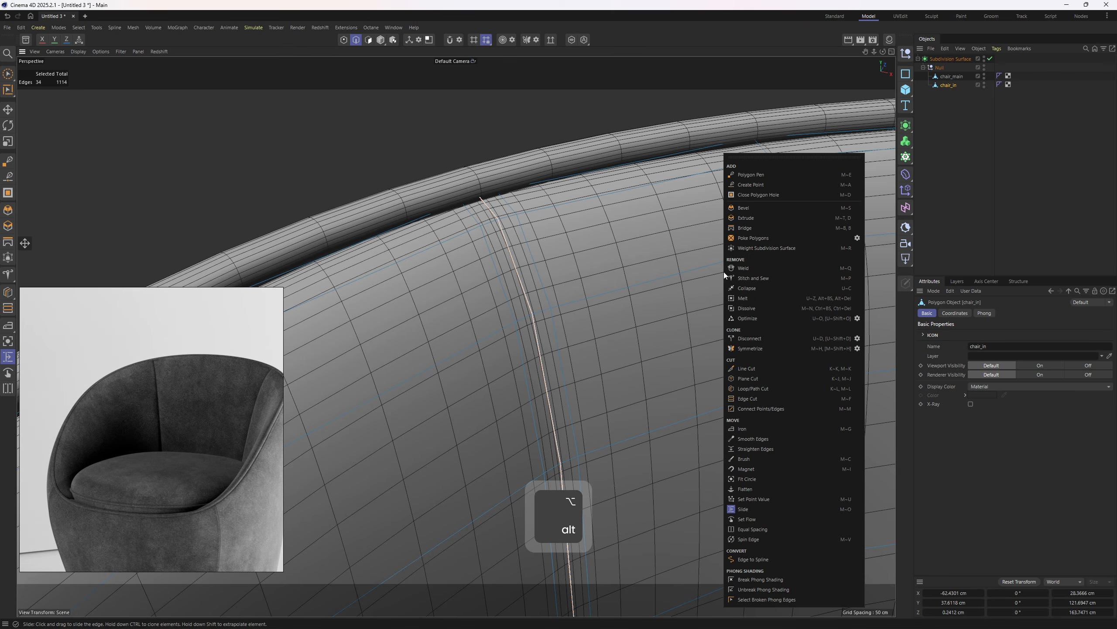
click(743, 509)
alt+drag(594, 330, 493, 361)
Step: Switch the viewport to Gouraud shading without mesh lines, keeping the seam edges of chair_in selected
click(955, 192)
scroll(519, 290, down, 5)
mouse_move(482, 301)
alt+mouse_down()
mouse_move(514, 187)
mouse_move(491, 235)
mouse_move(586, 204)
mouse_move(575, 181)
mouse_move(607, 163)
mouse_move(636, 166)
mouse_move(668, 195)
mouse_move(583, 238)
mouse_move(621, 262)
mouse_move(633, 238)
alt+mouse_up()
key(n)
key(a)
scroll(636, 166, up, 8)
key(ctrl+z)
scroll(653, 220, up, 2)
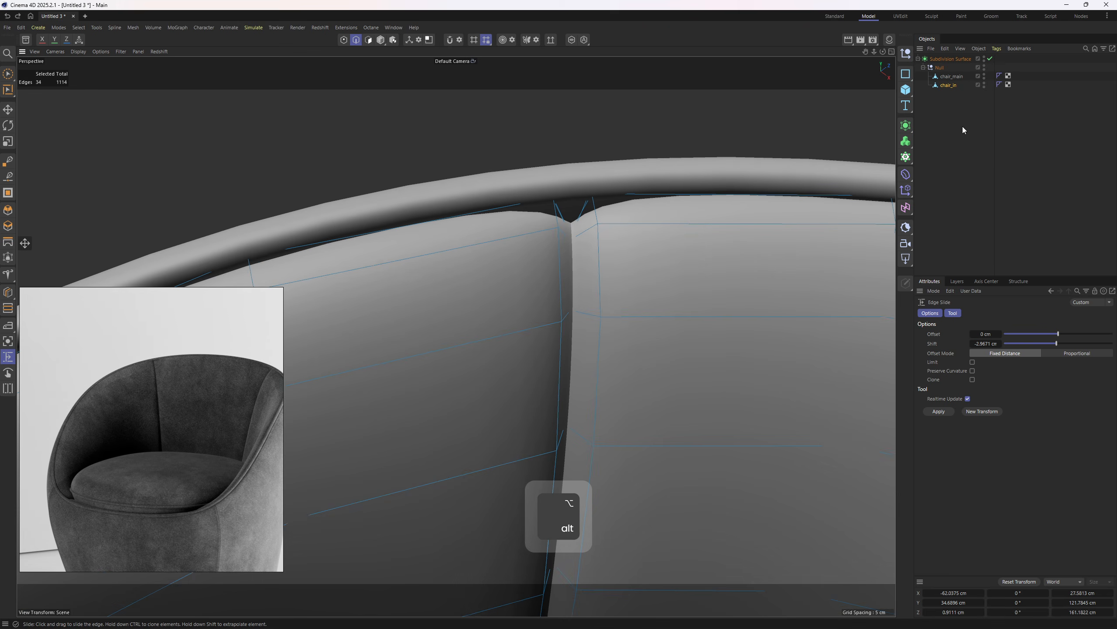
Step: Turn off subdivision smoothing, hide chair_main, and select chair_in for editing
click(990, 58)
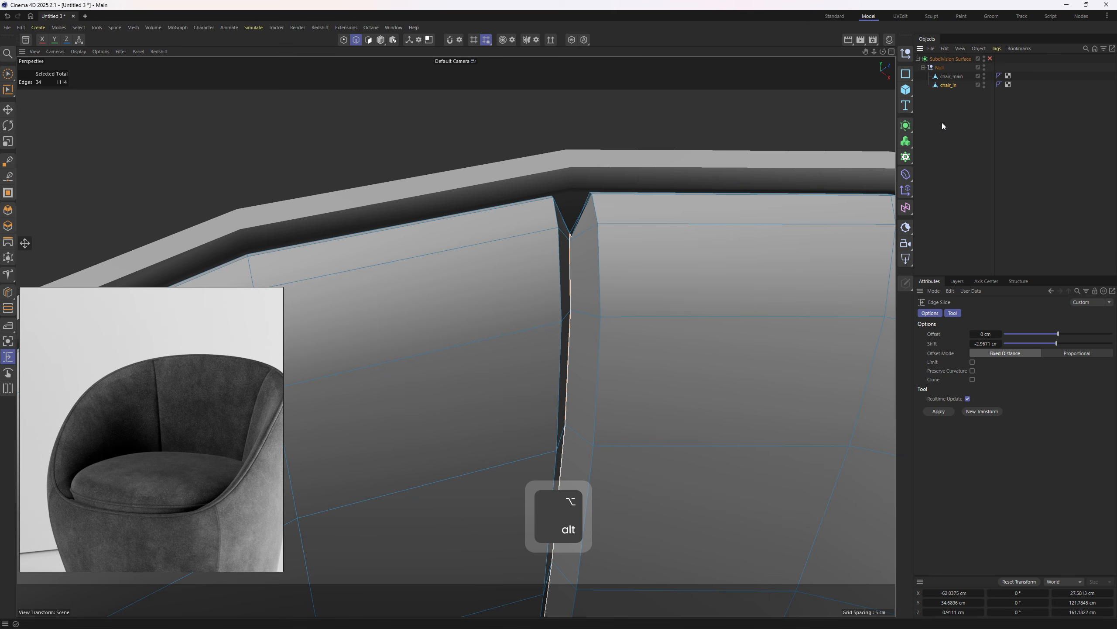
click(985, 75)
click(949, 86)
alt+drag(637, 247, 487, 291)
scroll(615, 275, up, 2)
Step: Select the two inner points at the seam's upper end and check the surrounding edges of the notch
key(1)
key(e)
scroll(569, 254, up, 1)
click(505, 300)
shift+click(485, 290)
alt+drag(556, 307, 487, 304)
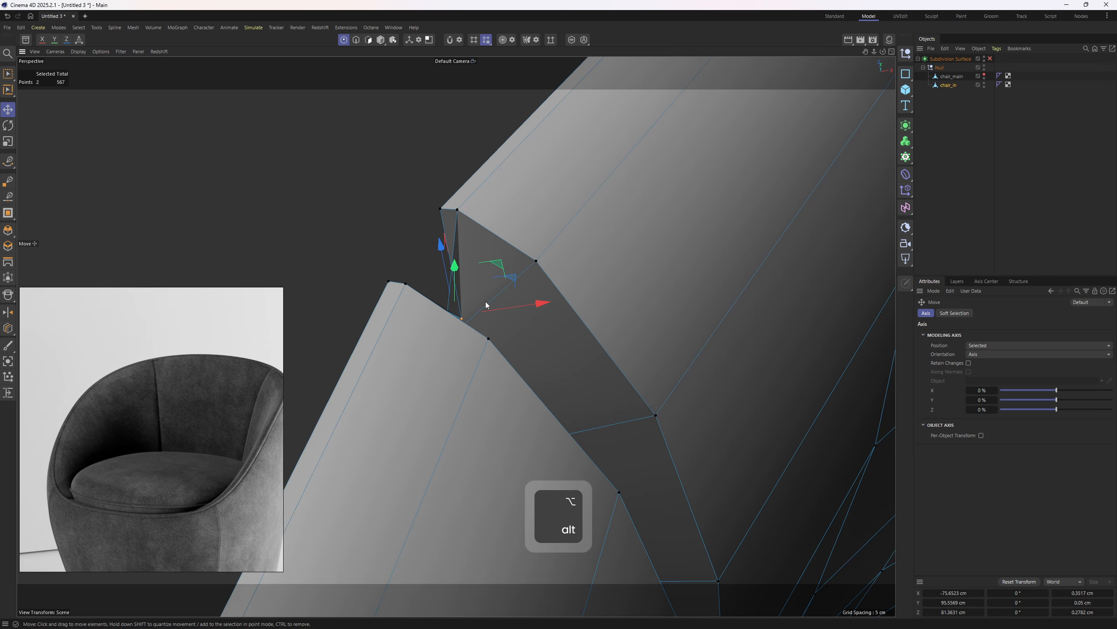
alt+drag(493, 231, 500, 295)
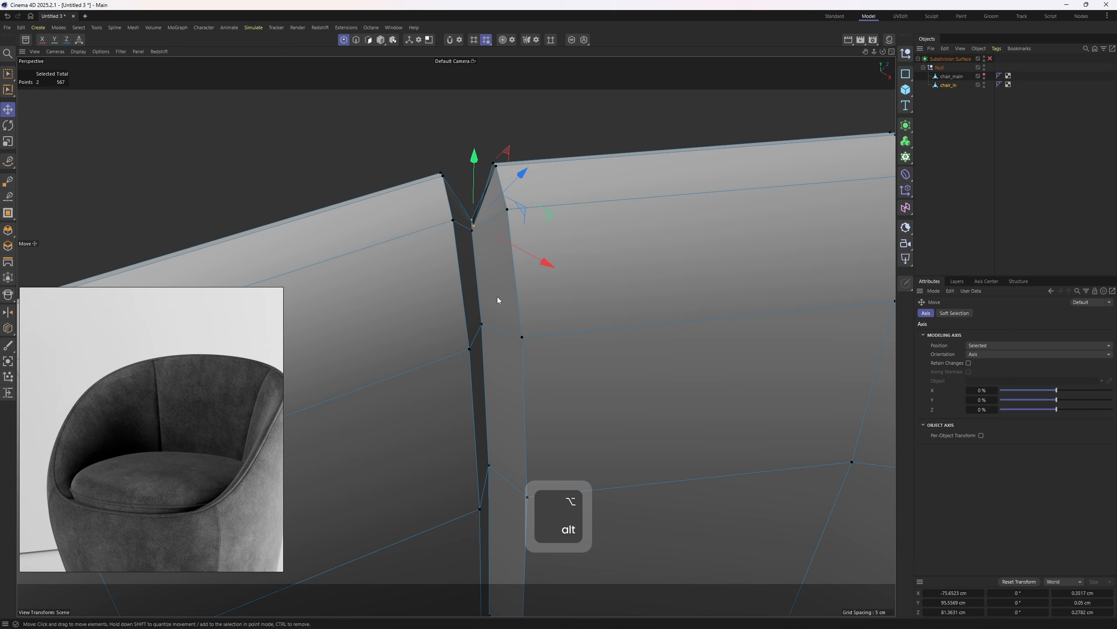
key(2)
scroll(466, 218, up, 3)
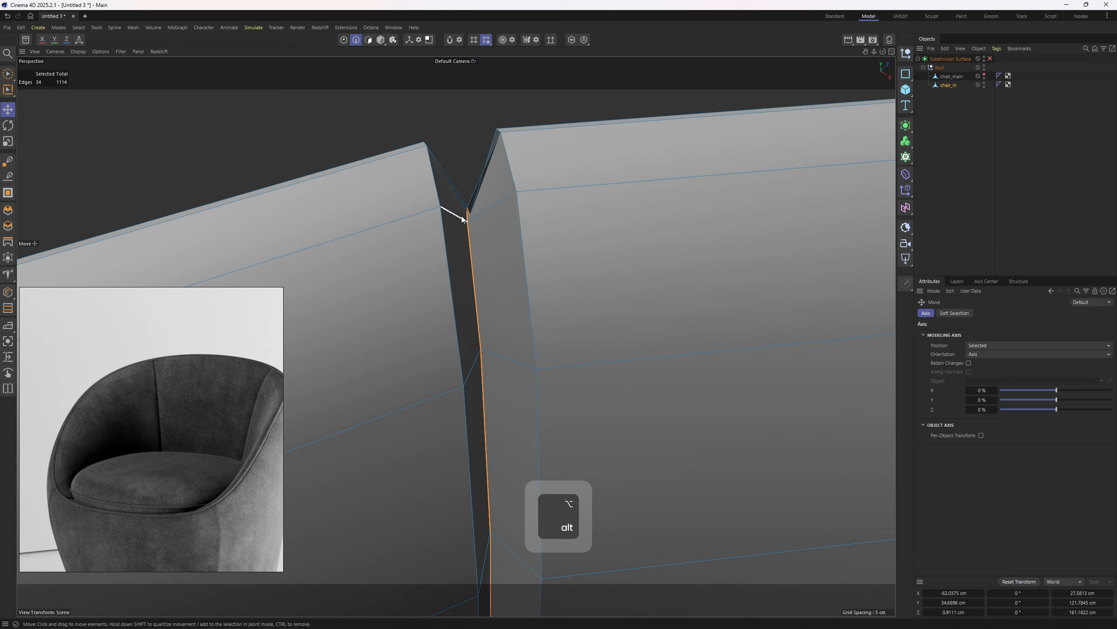
alt+drag(466, 218, 480, 357)
Step: Move the single rear point at the seam's upper end up and outward so the groove reaches the rim
scroll(493, 303, up, 3)
key(1)
key(e)
click(509, 307)
shift+click(481, 309)
scroll(544, 272, down, 3)
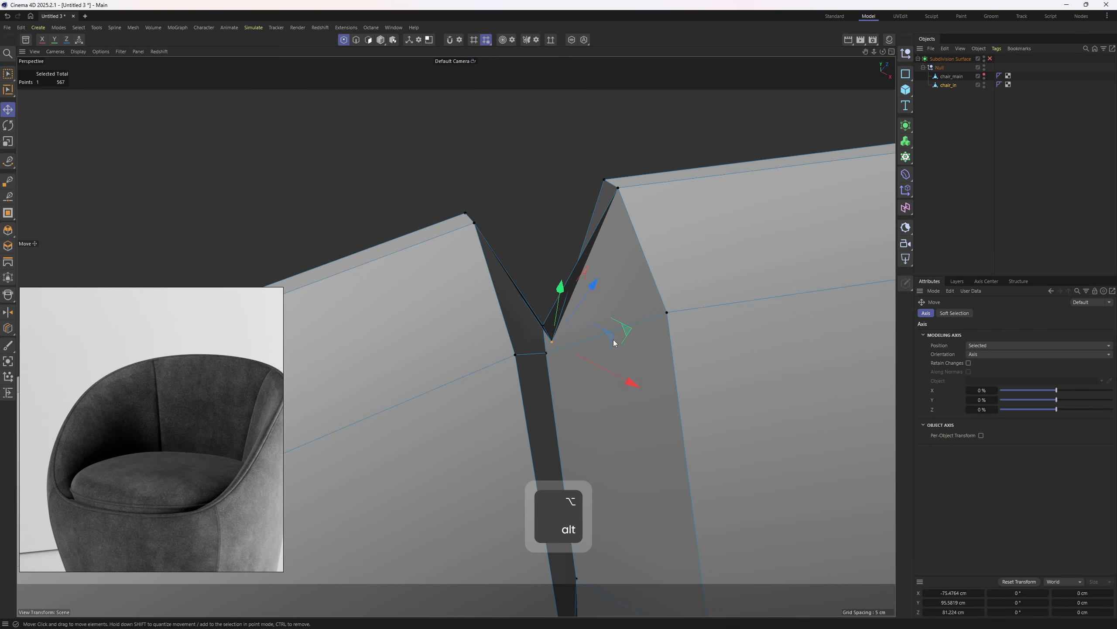
drag(622, 335, 594, 230)
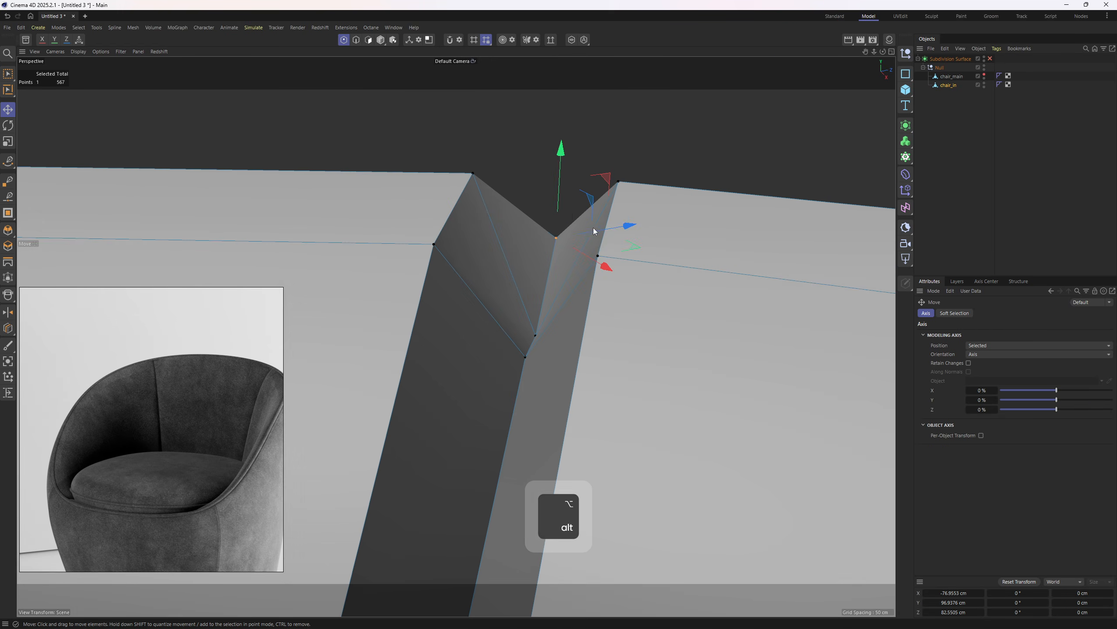
drag(611, 184, 600, 138)
alt+drag(557, 192, 660, 288)
alt+middle_drag(660, 289, 625, 252)
alt+drag(626, 252, 578, 211)
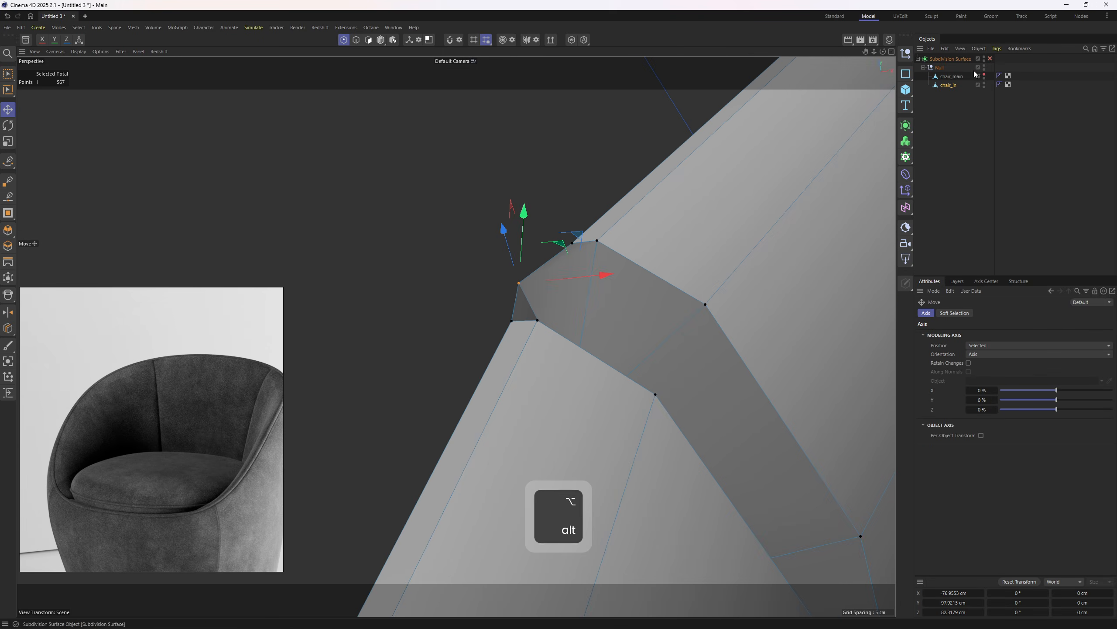
Step: Show chair_main, turn subdivision smoothing back on and set the modeling axis orientation to Normal
click(984, 74)
click(990, 59)
alt+drag(559, 261, 577, 290)
right_click(614, 272)
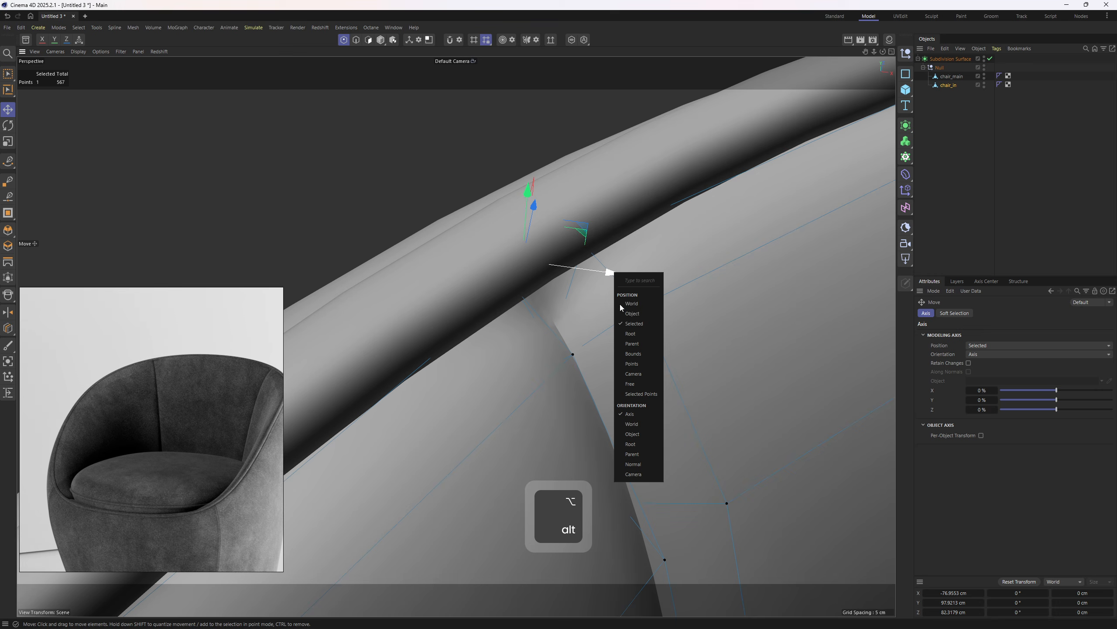
click(633, 464)
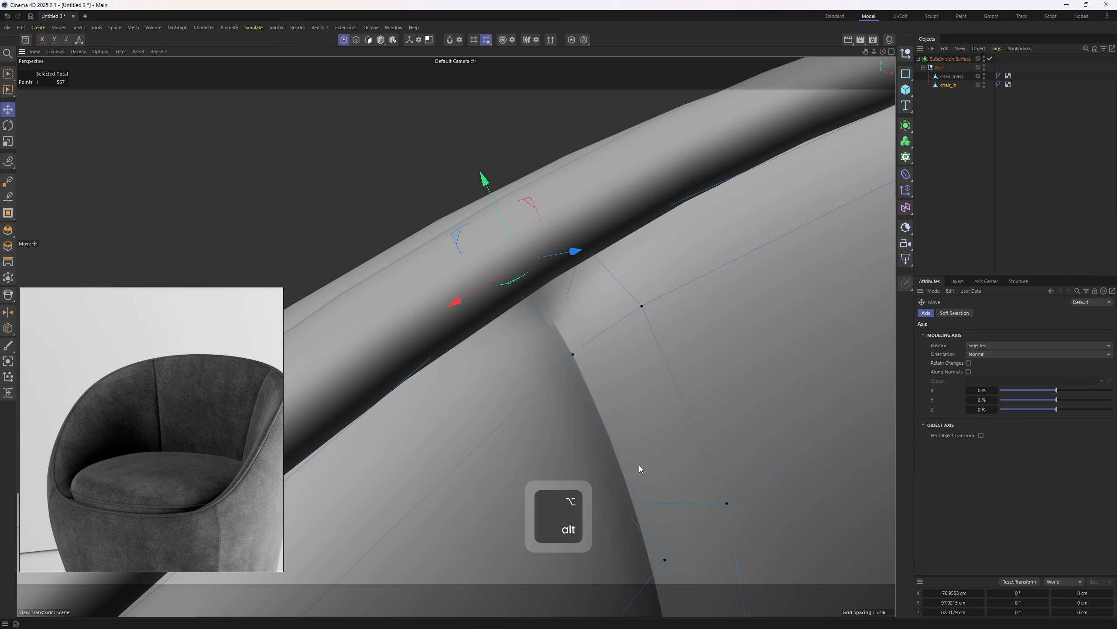
Step: Examine the smoothed seam from its upper end at the rim down to its front end
alt+drag(639, 465, 567, 226)
click(1042, 194)
alt+right_drag(622, 250, 550, 317)
alt+middle_drag(550, 317, 614, 239)
alt+drag(589, 238, 444, 308)
alt+middle_drag(444, 308, 510, 369)
alt+right_drag(510, 369, 558, 363)
alt+drag(464, 359, 424, 330)
alt+middle_drag(425, 330, 486, 332)
alt+right_drag(485, 332, 578, 330)
key(ctrl+z)
Step: With smoothing off, move the point at the seam's front end outward under the rim, then turn smoothing back on
alt+drag(577, 330, 453, 402)
click(990, 59)
click(430, 404)
alt+right_drag(431, 404, 462, 399)
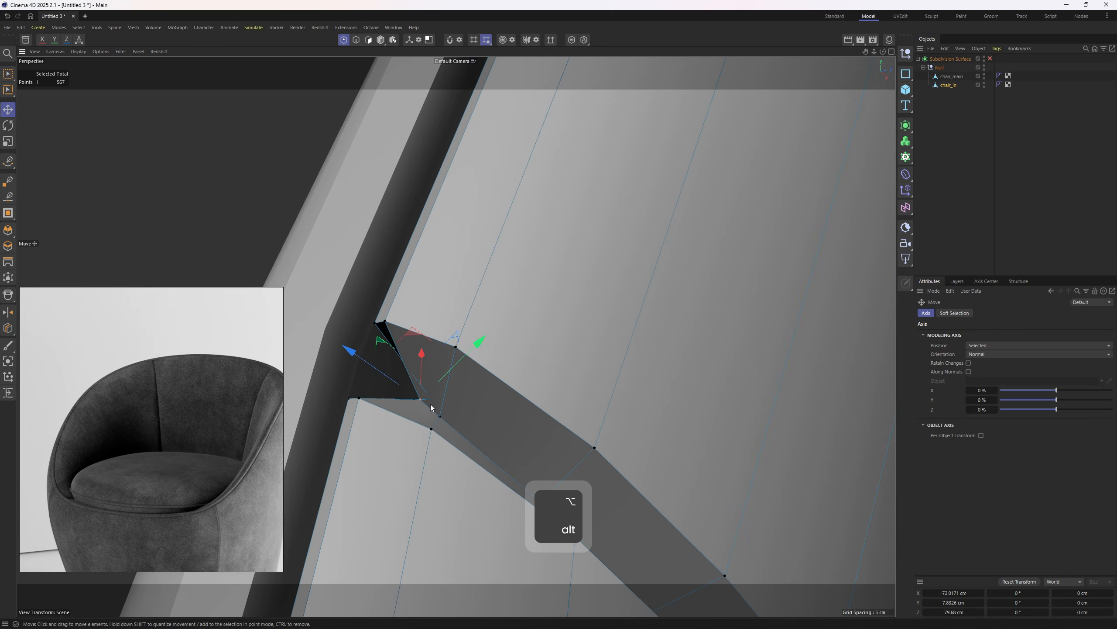
key(0)
drag(426, 397, 438, 411)
drag(383, 375, 369, 346)
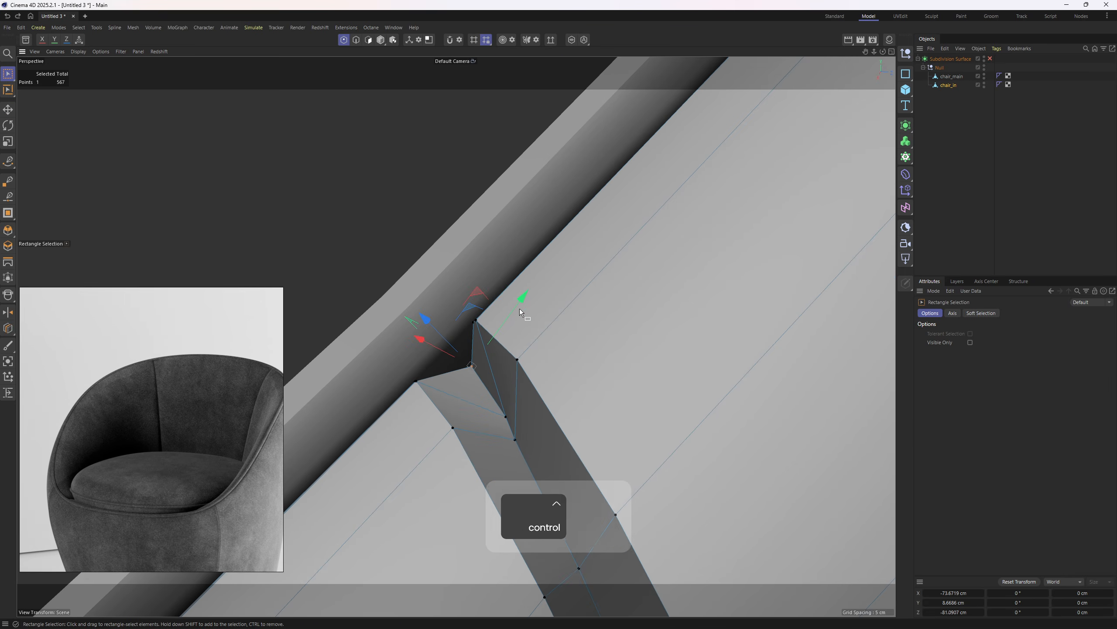
key(ctrl+z)
key(q)
Step: Fine-tune the position of the seam's front end point against the rim piping and check the smoothed result
alt+right_drag(501, 314, 449, 334)
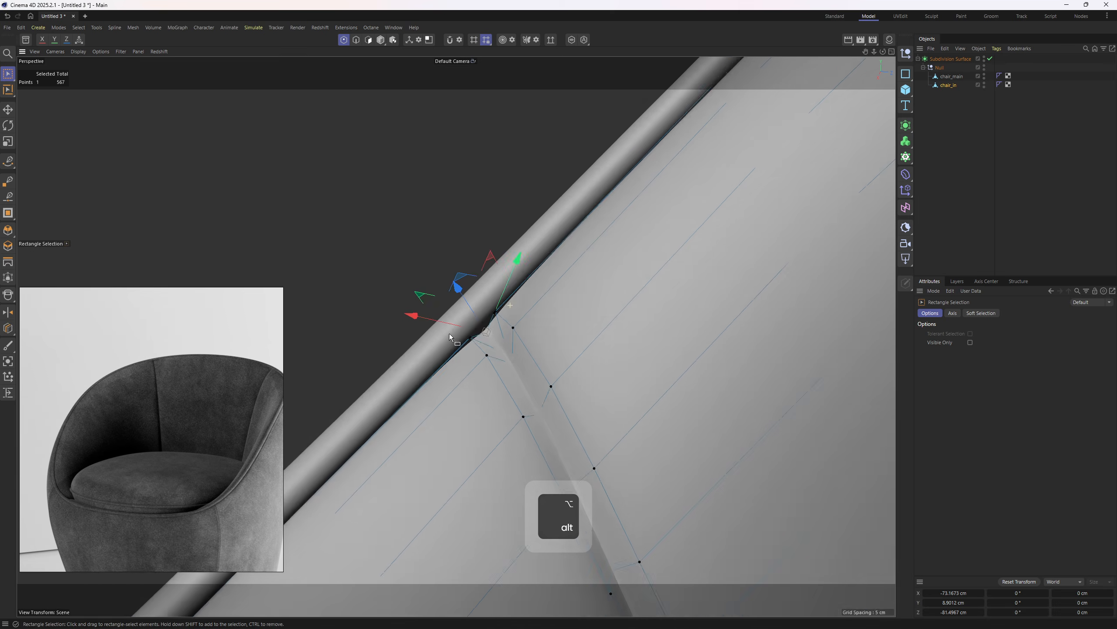
alt+drag(449, 333, 523, 308)
alt+right_drag(523, 307, 440, 323)
click(1073, 245)
alt+right_drag(686, 304, 642, 320)
alt+drag(642, 320, 682, 374)
alt+middle_drag(651, 392, 545, 409)
key(ctrl+z)
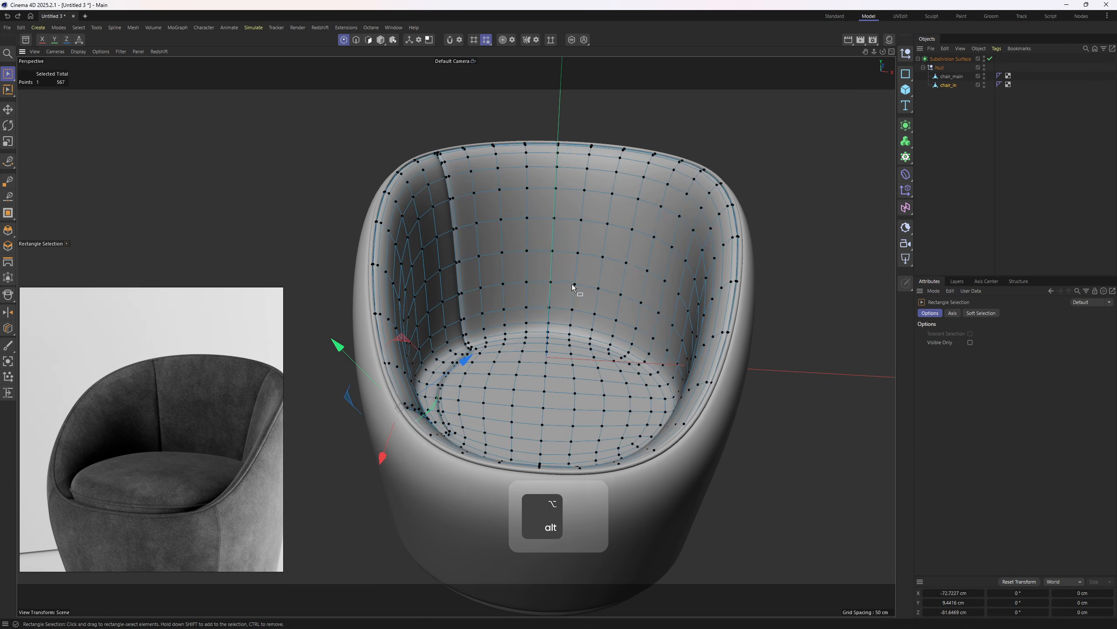
Step: Examine the finished inner seam along the wall and where it meets the rim piping
alt+drag(576, 291, 533, 319)
key(e)
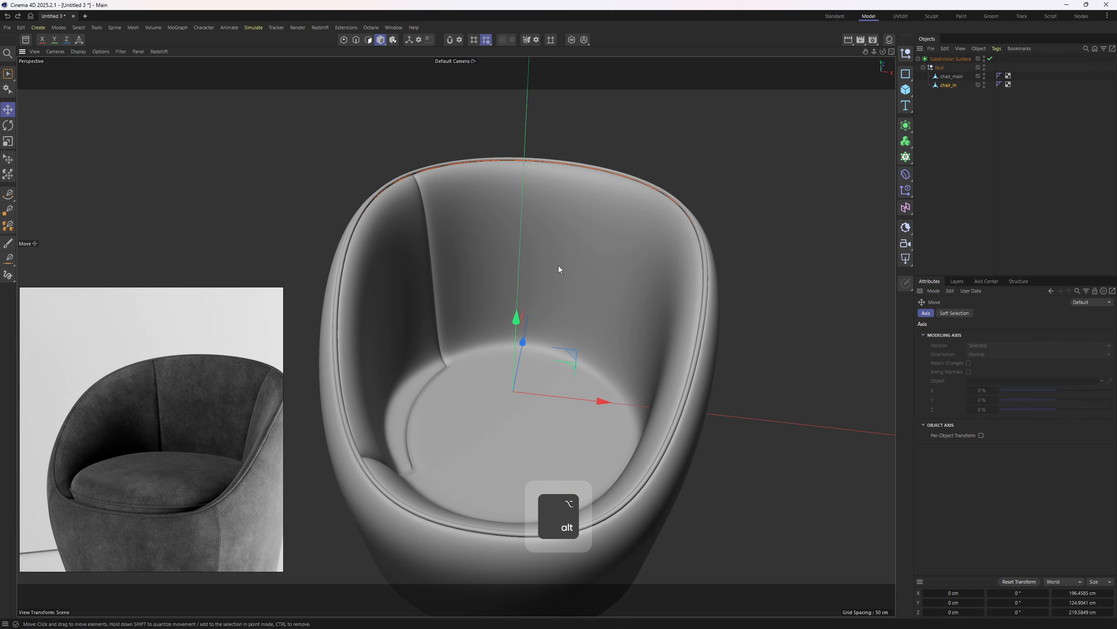
alt+drag(559, 266, 545, 304)
alt+right_drag(451, 202, 540, 169)
alt+drag(456, 336, 493, 162)
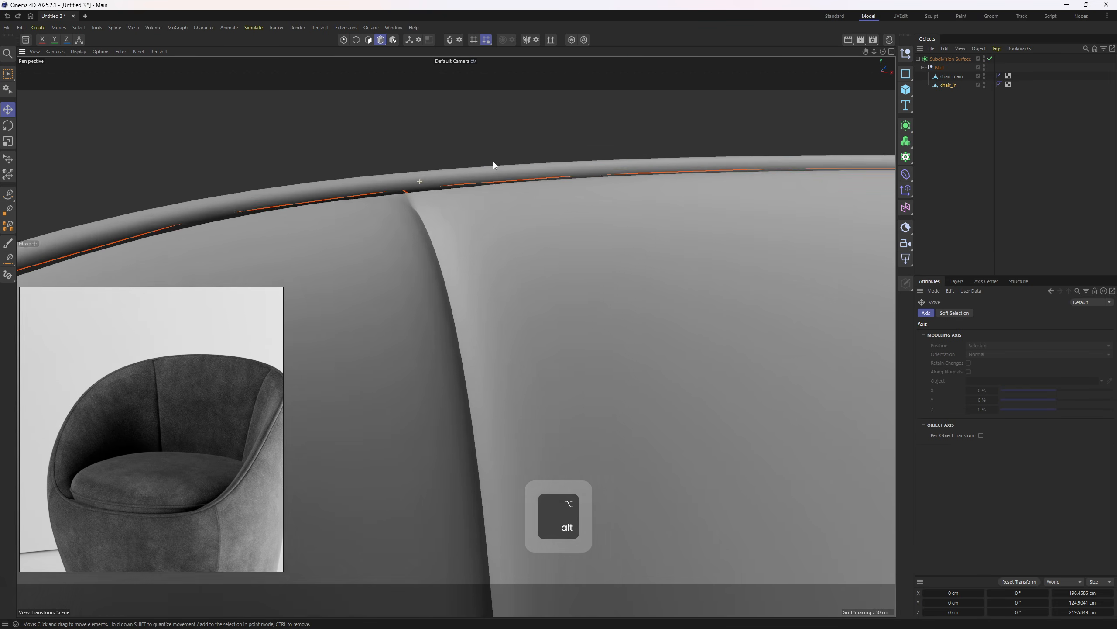
alt+right_drag(493, 162, 422, 189)
alt+drag(432, 274, 430, 313)
alt+right_drag(429, 312, 404, 308)
alt+middle_drag(471, 273, 384, 206)
alt+drag(385, 206, 529, 284)
Step: Try to symmetrize the polygons of chair_in across the local X axis from +X to -X
key(Return)
alt+middle_drag(606, 260, 611, 269)
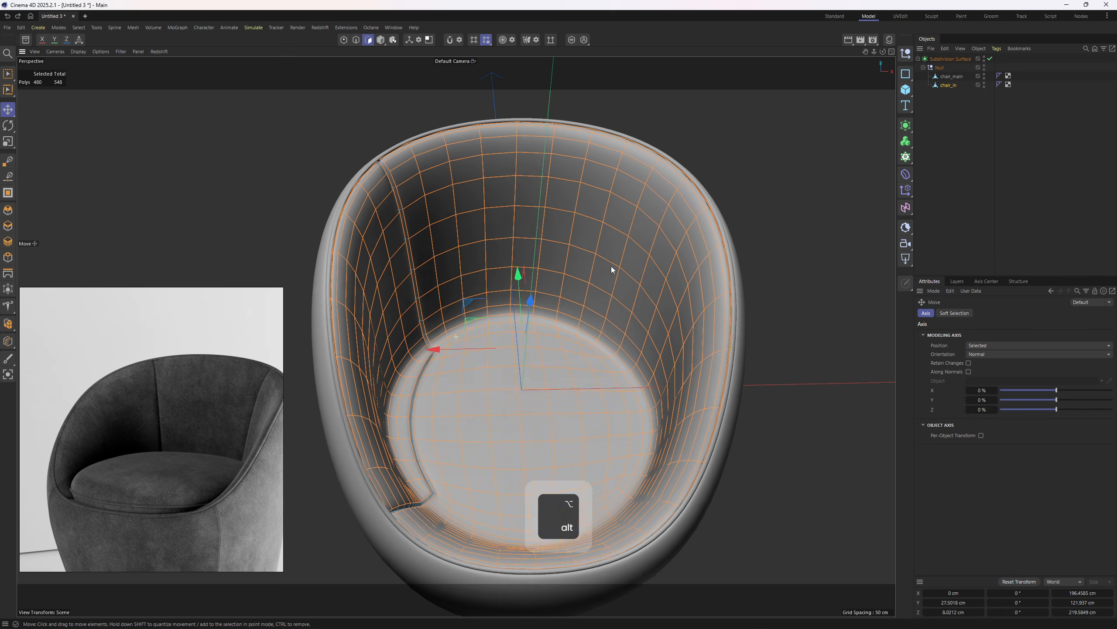
alt+drag(611, 269, 585, 294)
alt+middle_drag(586, 295, 544, 269)
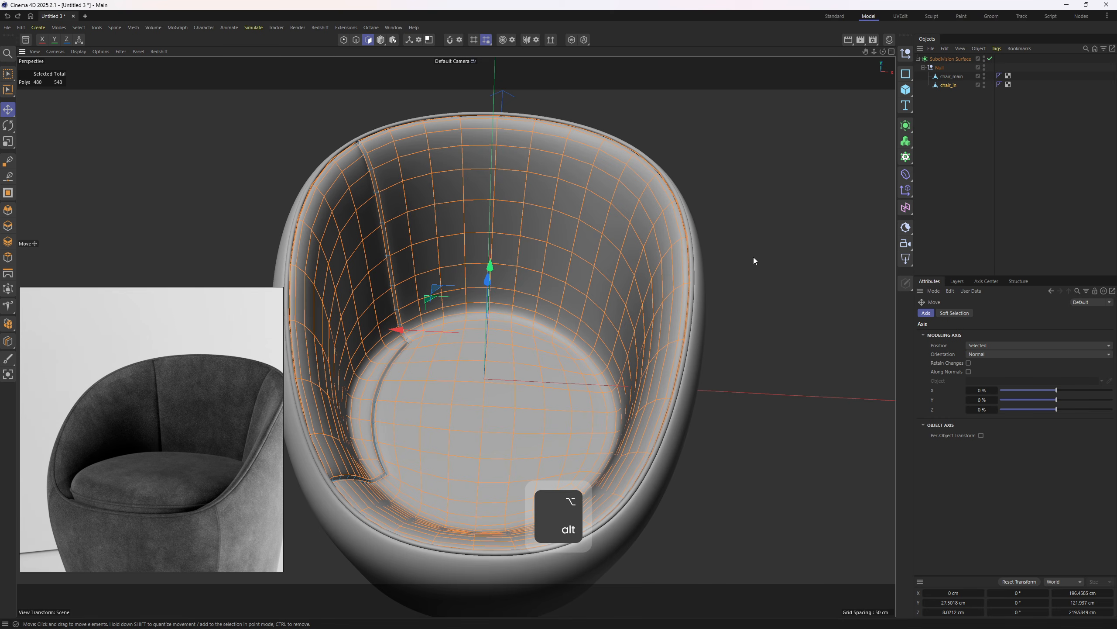
right_click(753, 257)
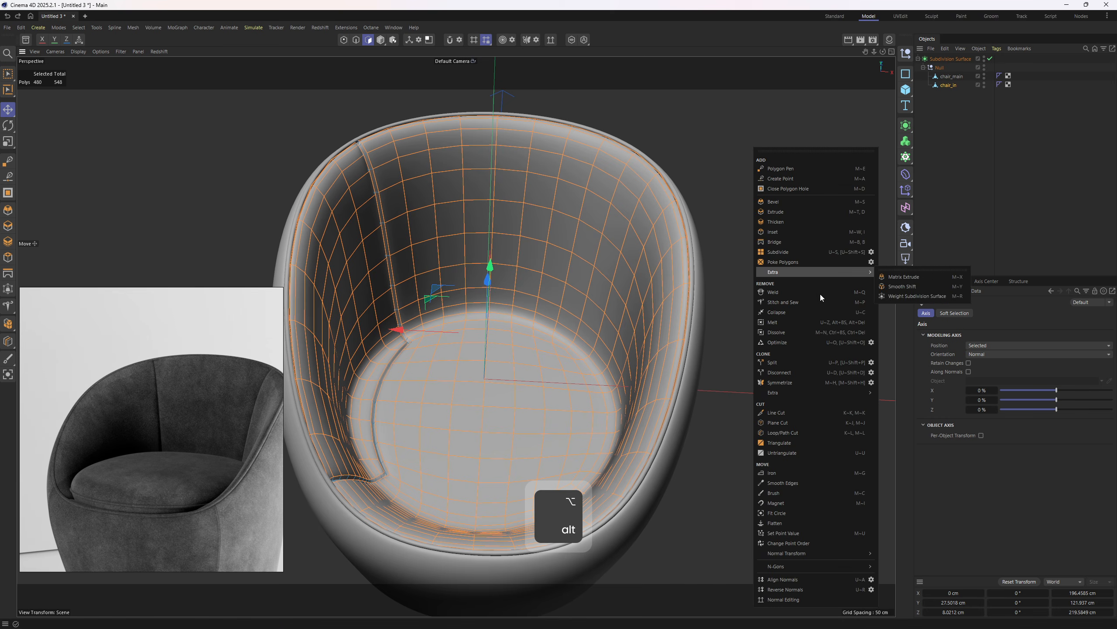
click(871, 382)
drag(829, 290, 916, 273)
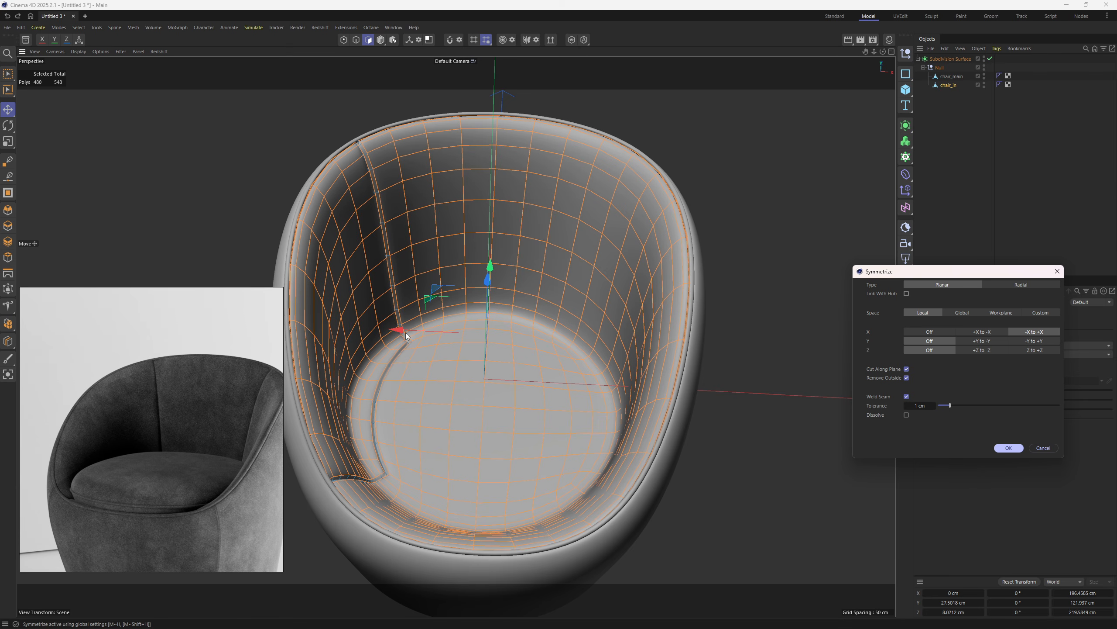
click(983, 335)
click(1006, 447)
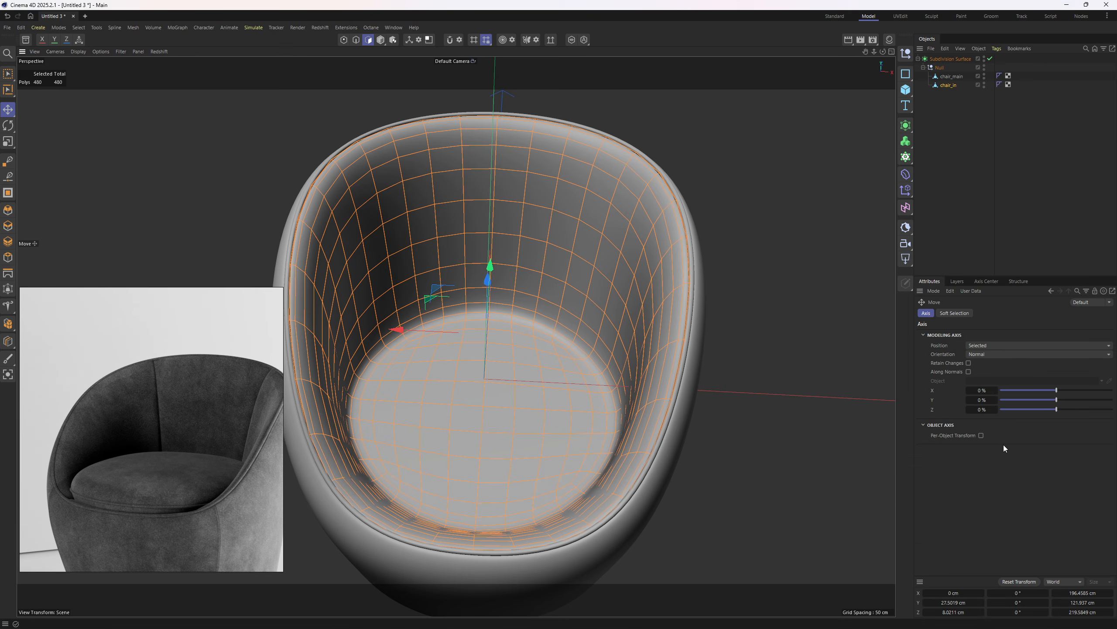
Step: Set the modeling axis orientation to World
alt+drag(616, 296, 561, 332)
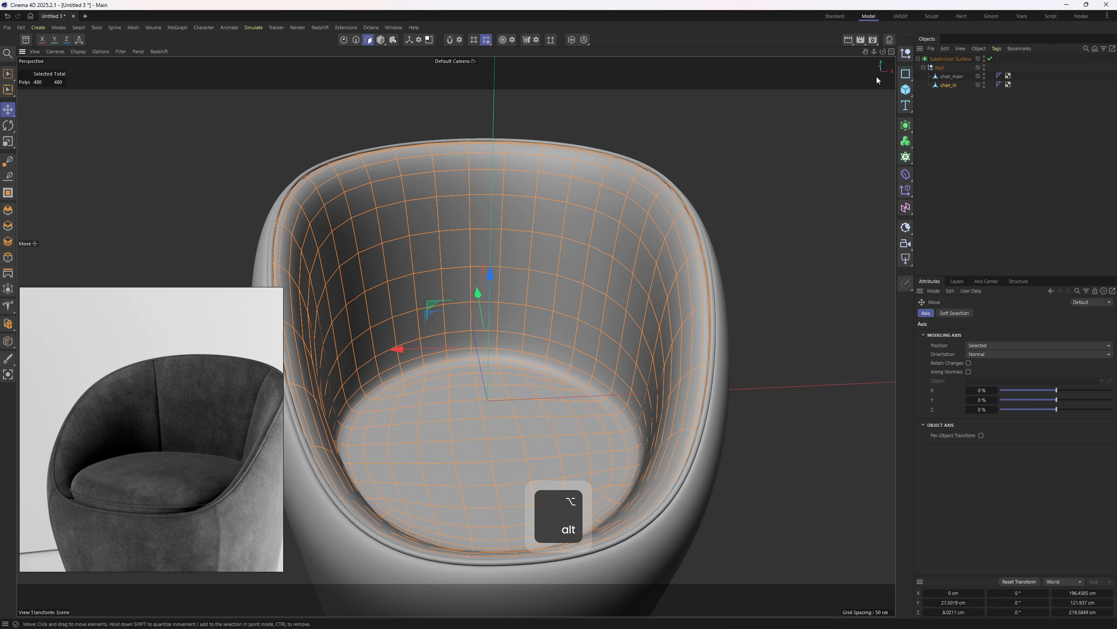
alt+drag(887, 72, 506, 300)
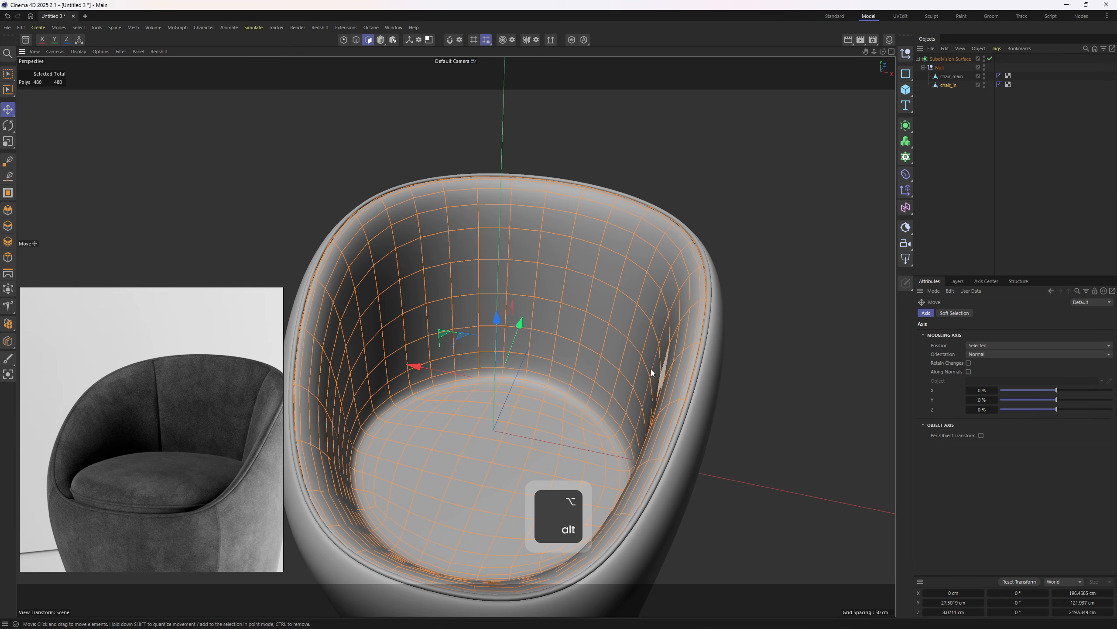
alt+drag(651, 370, 557, 273)
click(536, 266)
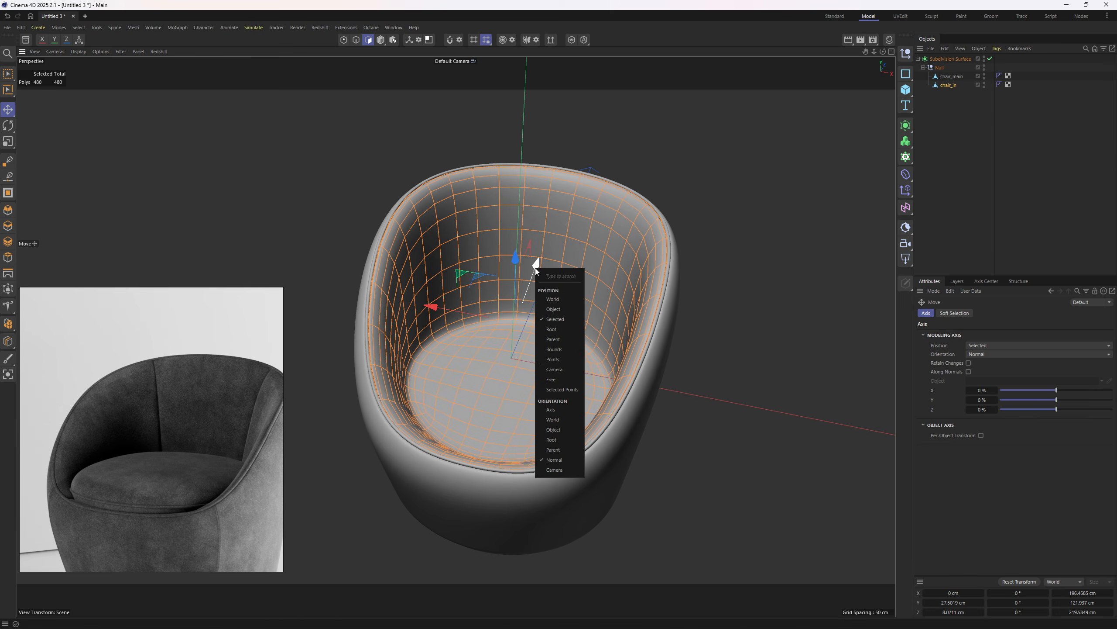
click(561, 419)
alt+drag(576, 385, 592, 344)
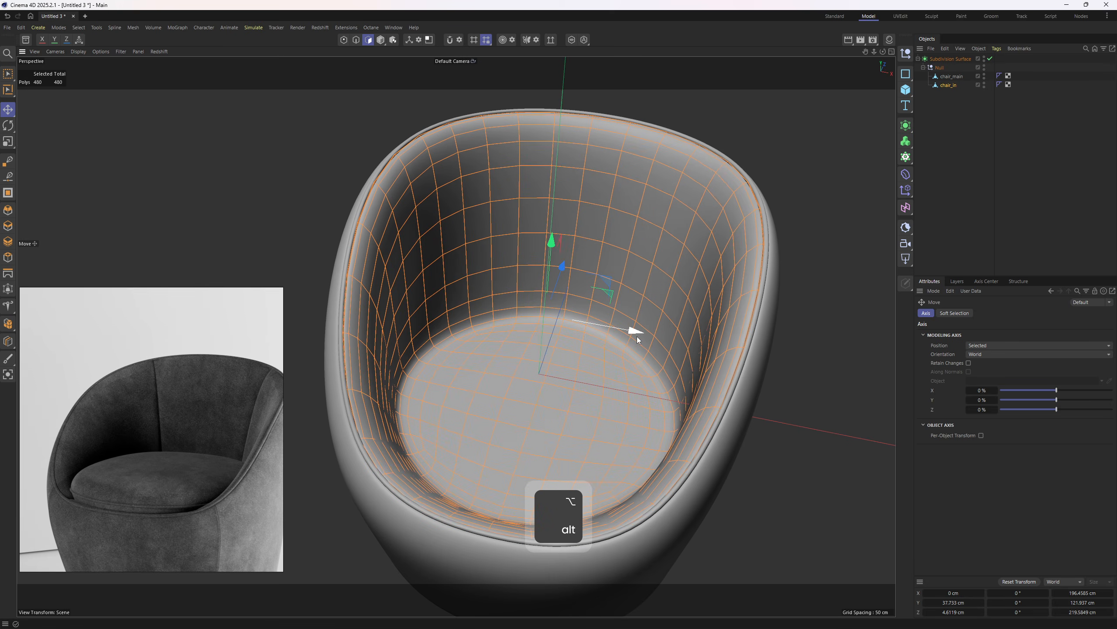
Step: Undo the last symmetrize operation on chair_in
mouse_move(637, 333)
alt+mouse_down()
mouse_move(594, 299)
mouse_move(653, 322)
alt+mouse_up()
right_click(687, 297)
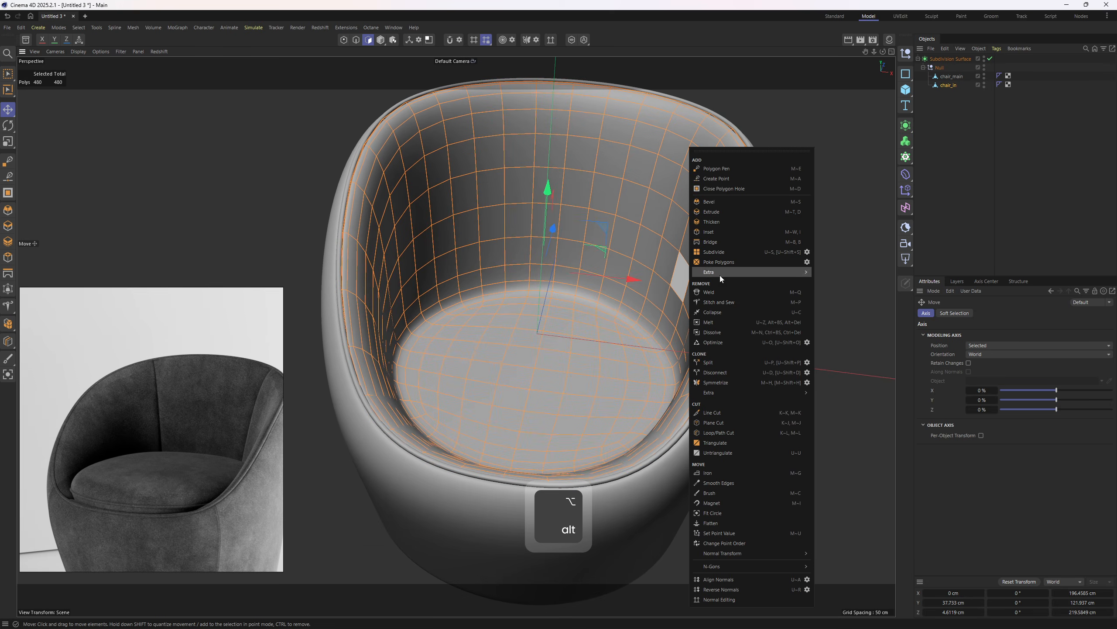
click(800, 345)
key(ctrl+z)
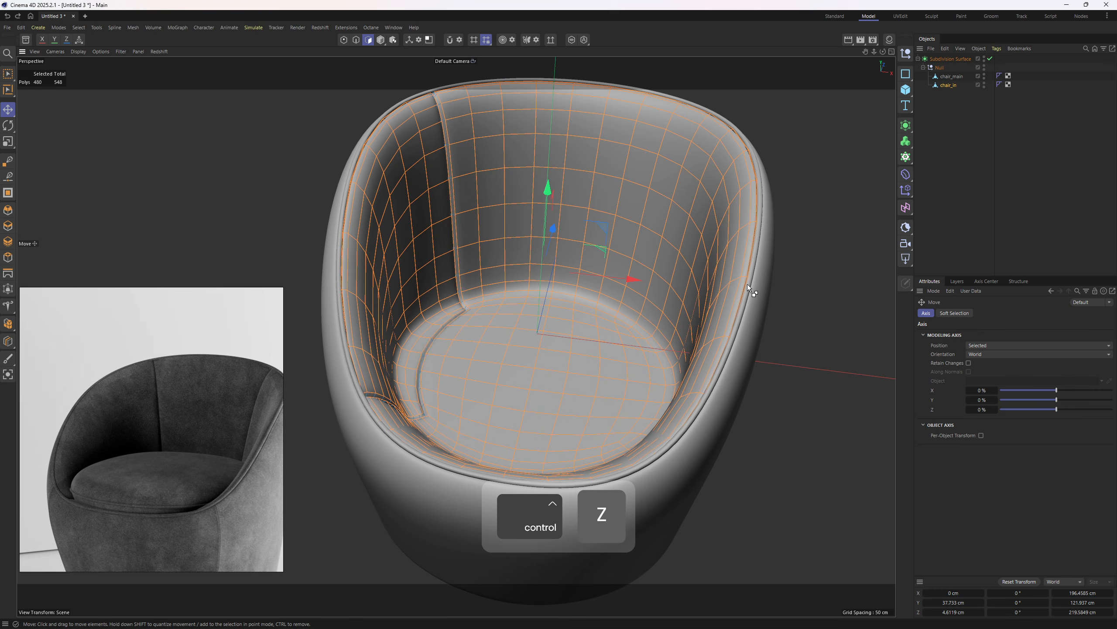
Step: Symmetrize chair_in across the local X axis from -X to +X, with Weld Seam on and a 1 cm tolerance
alt+middle_drag(682, 281, 672, 302)
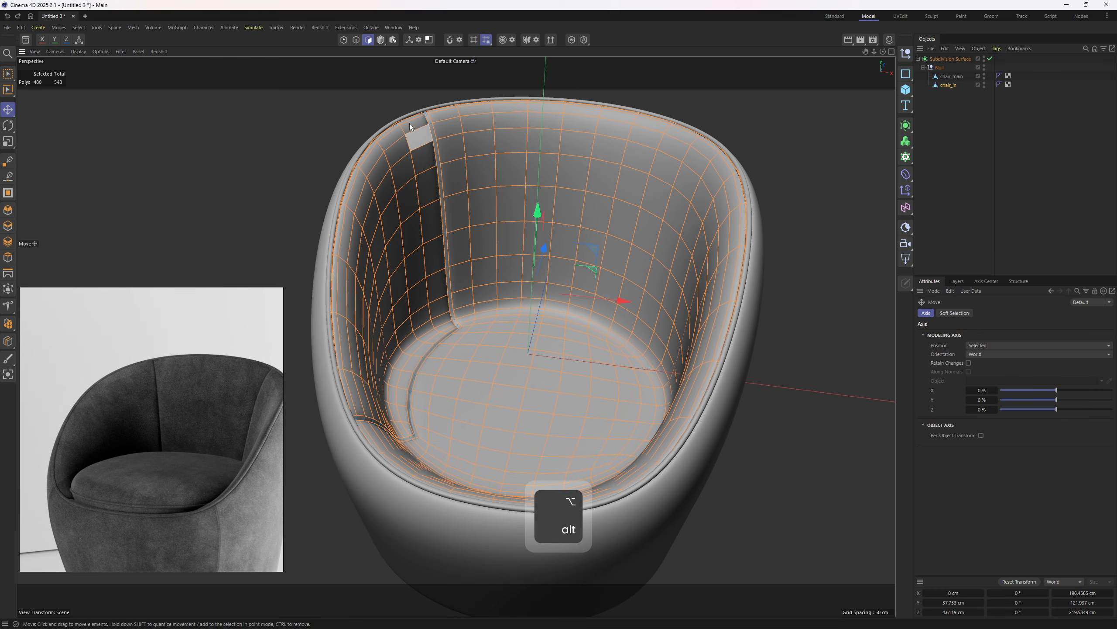
right_click(636, 321)
click(857, 382)
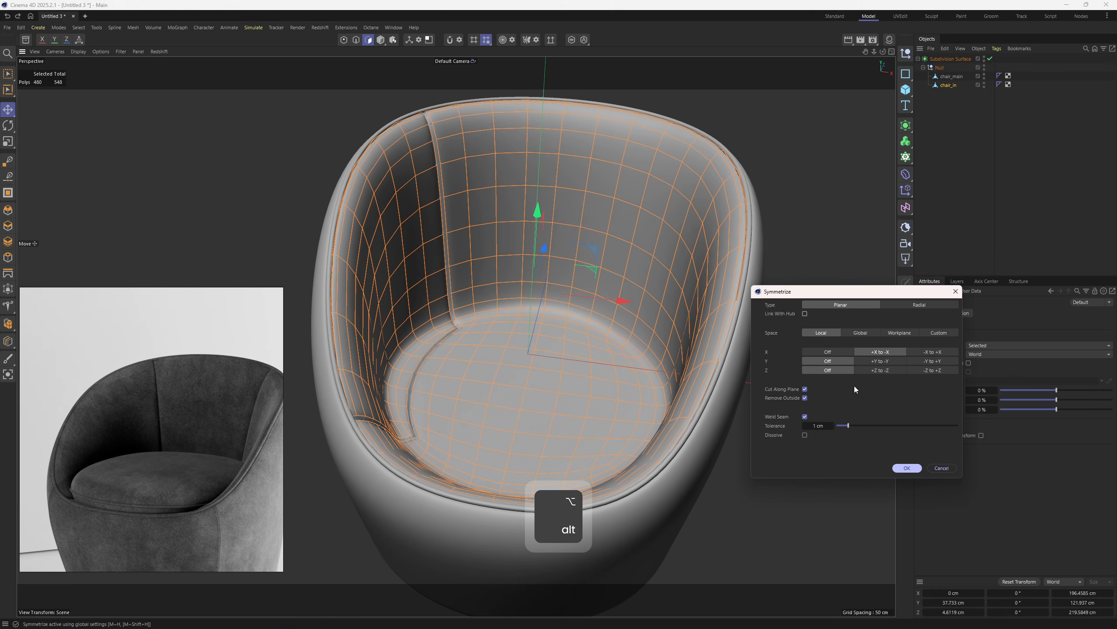
drag(896, 292, 991, 217)
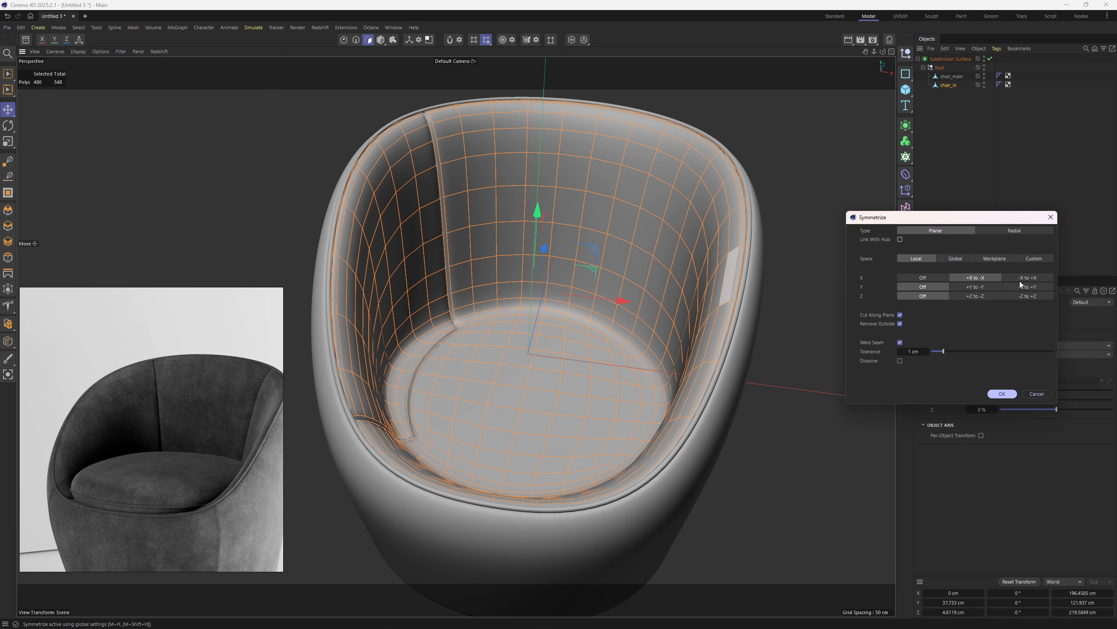
click(1028, 277)
click(1002, 394)
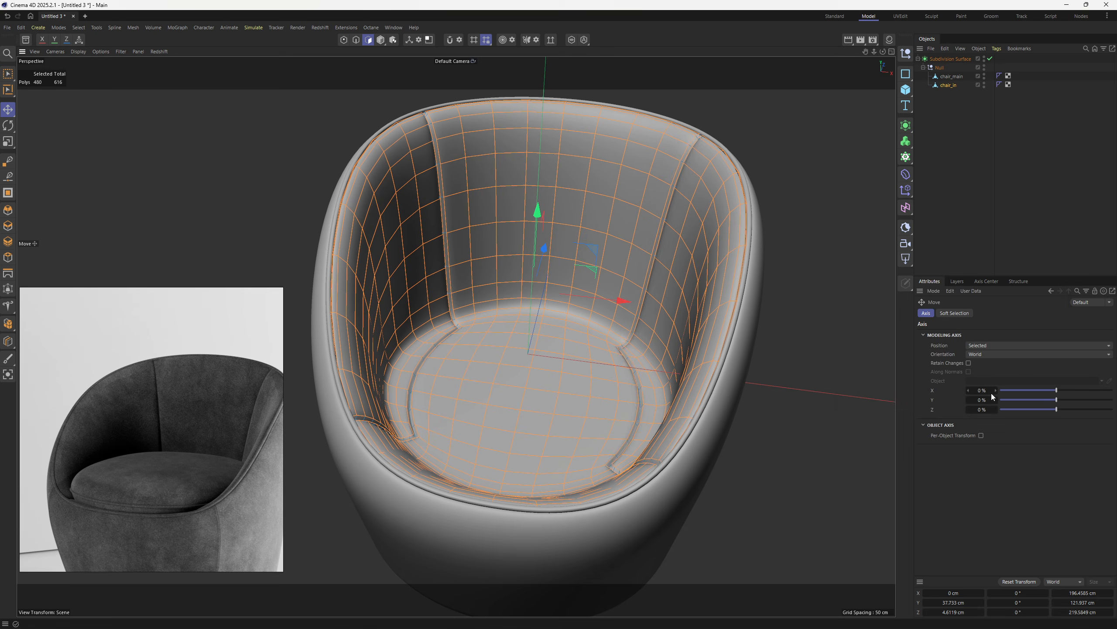
Step: Clear the selection and compare the chair's mirrored seams and outer shell with the reference image
alt+drag(660, 352, 674, 233)
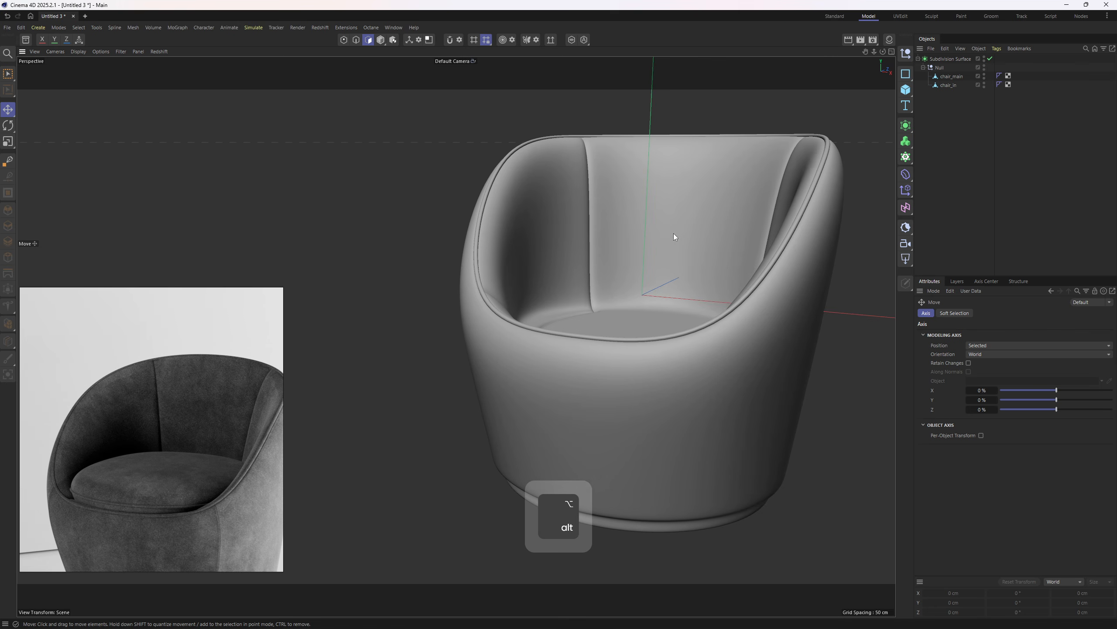
alt+middle_drag(674, 233, 563, 205)
alt+right_drag(563, 204, 627, 278)
alt+middle_drag(626, 278, 591, 223)
alt+drag(591, 222, 527, 344)
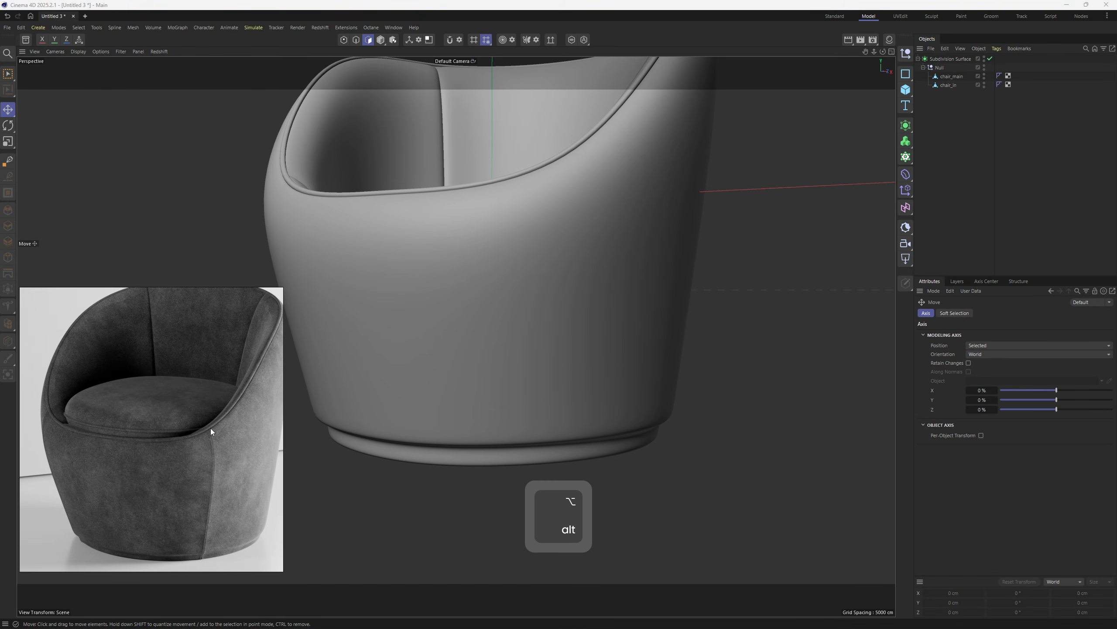
Step: Try to bevel chair_main's vertical edge loop at the outer shell's front side with a 1.5 cm fixed-distance offset and 1 subdivision
click(941, 86)
click(950, 76)
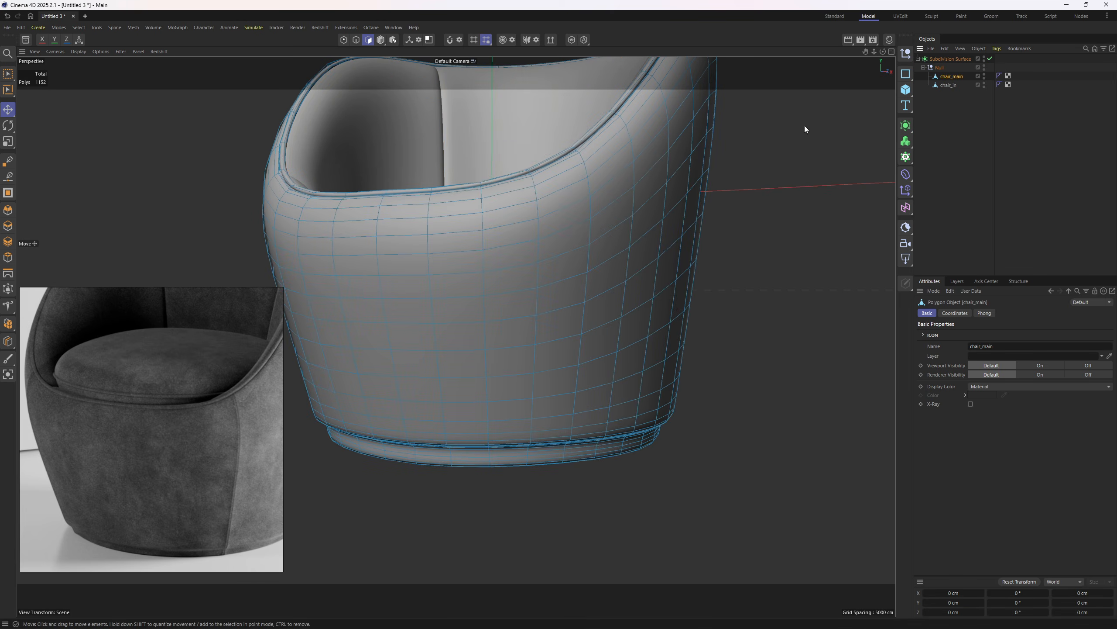
alt+drag(805, 126, 627, 278)
key(2)
double_click(571, 290)
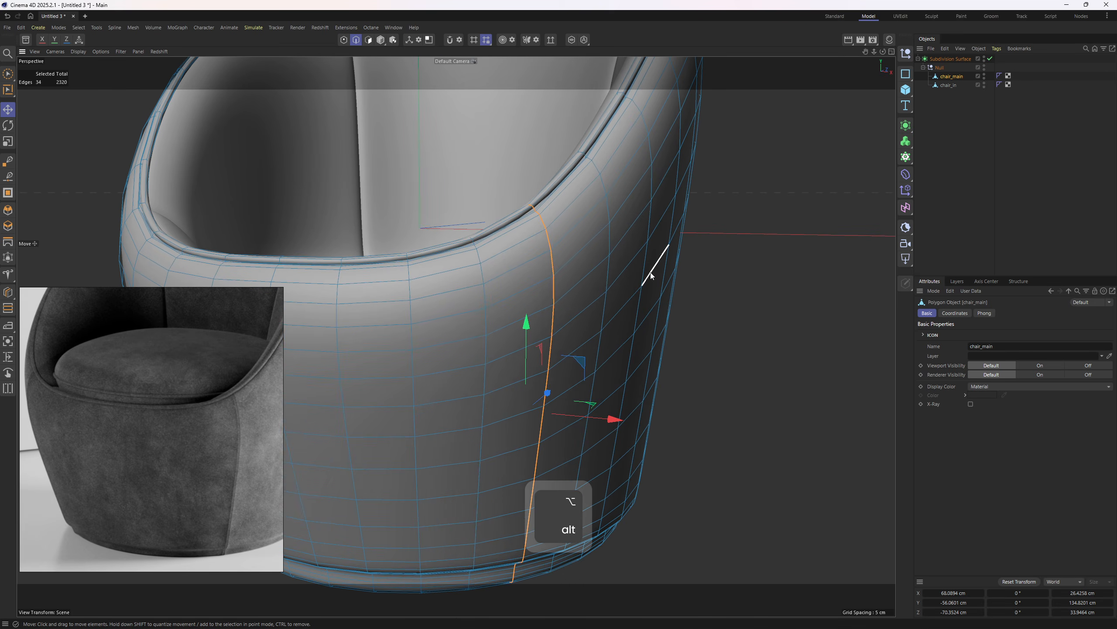
key(m)
click(683, 207)
scroll(574, 254, up, 3)
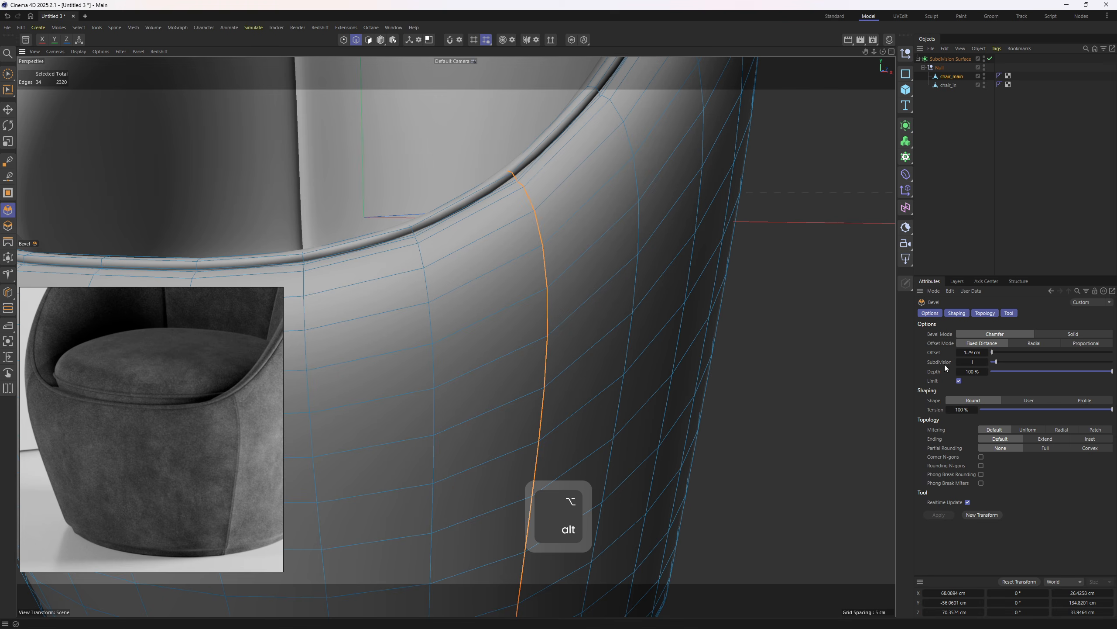
drag(654, 338, 682, 338)
alt+drag(503, 231, 589, 319)
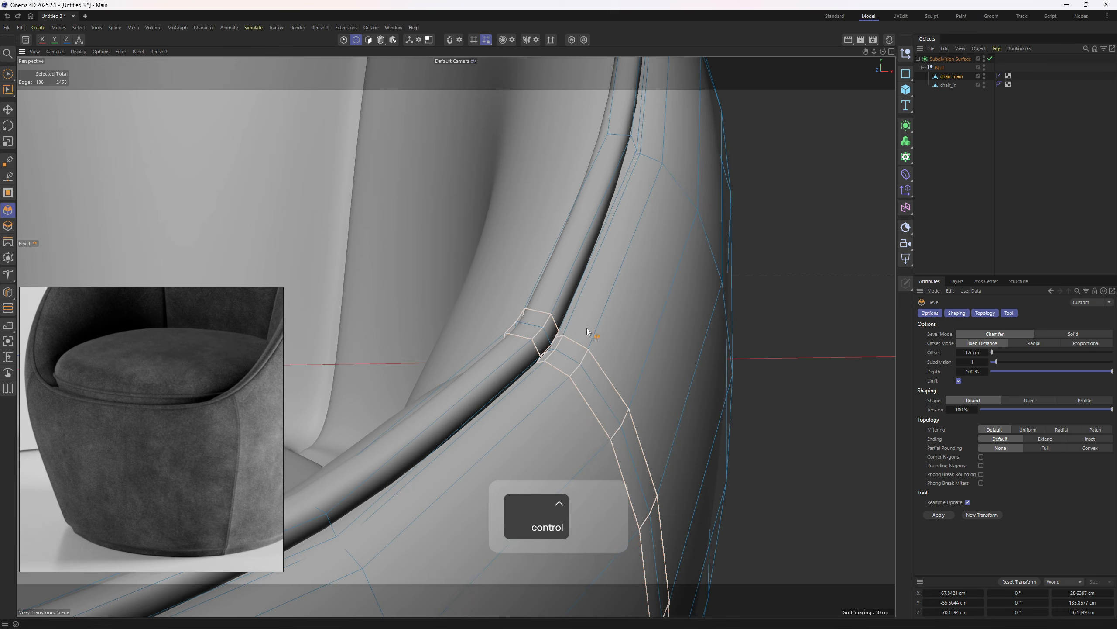
key(ctrl+z)
Step: Disable the Subdivision Surface and examine how chair_main's rim polygons meet the vertical side edge loop
key(e)
click(991, 58)
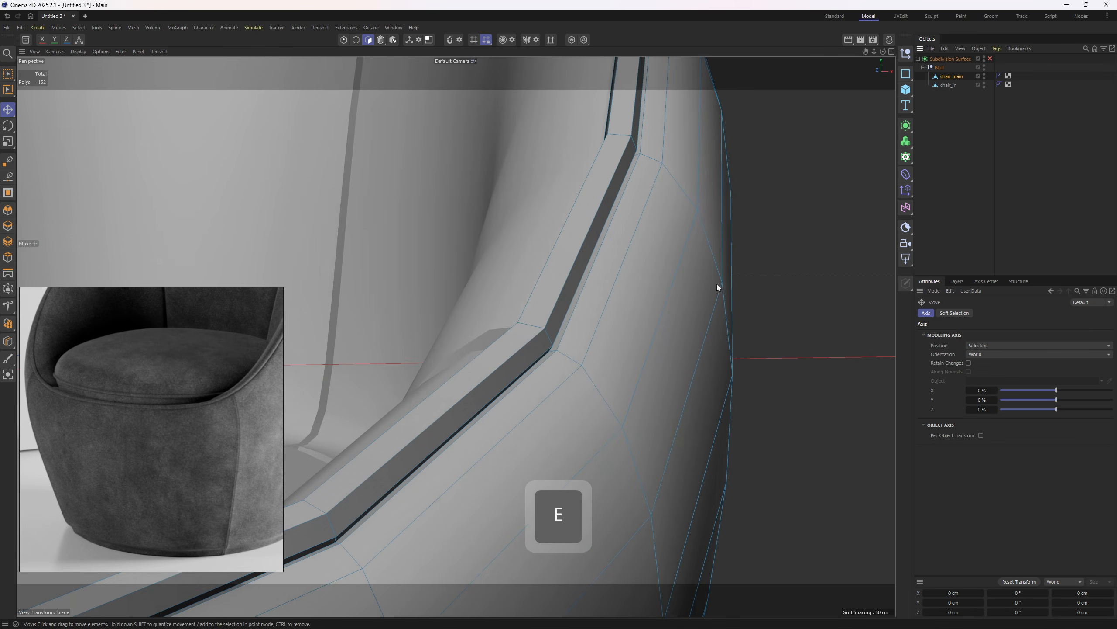
key(2)
double_click(547, 332)
key(3)
click(534, 331)
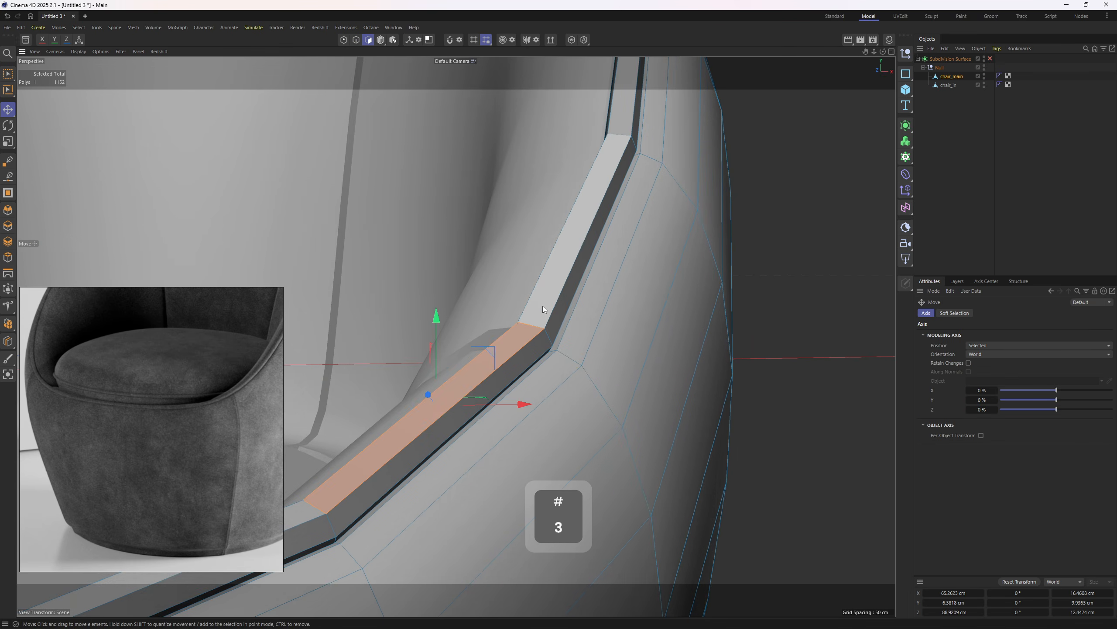
shift+click(543, 307)
shift+click(549, 328)
shift+click(544, 336)
alt+drag(550, 322, 540, 364)
key(2)
alt+right_drag(543, 361, 628, 334)
alt+drag(628, 334, 592, 342)
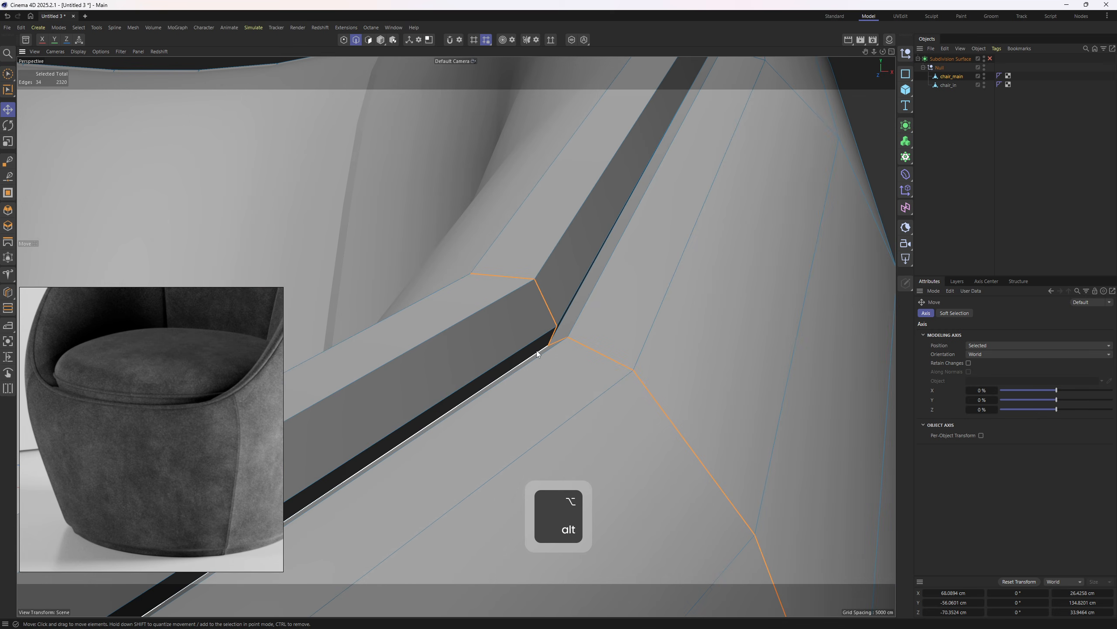
Step: Fill-select chair_main's outer shell, bounded by the edge loop just outside the rim piping, and split it into a separate object
double_click(537, 351)
alt+right_drag(622, 339, 566, 338)
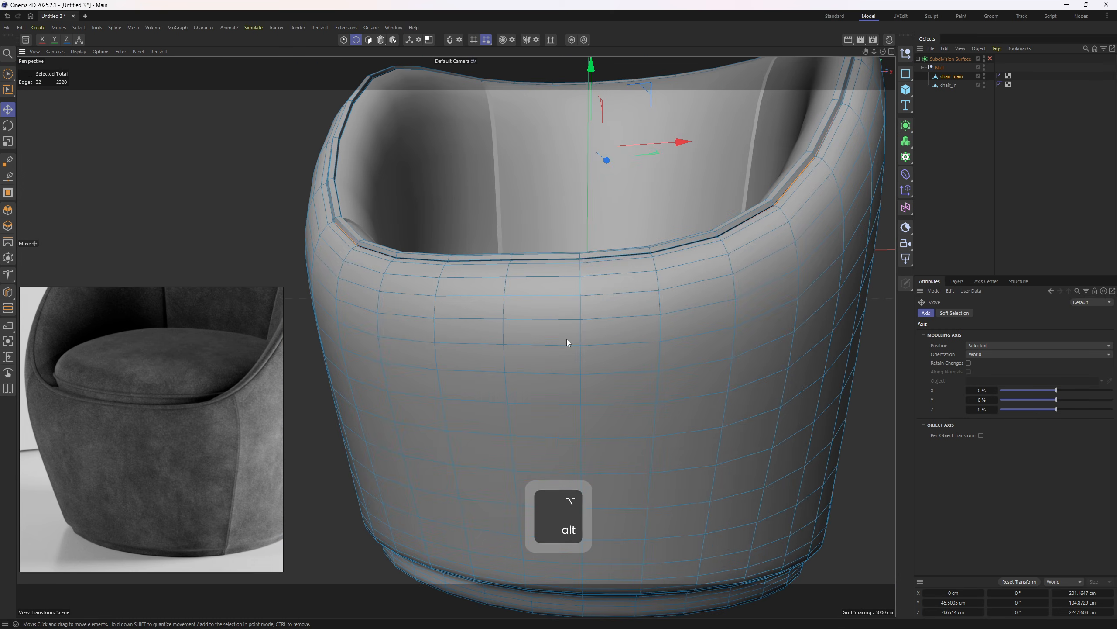
key(v)
mouse_move(598, 324)
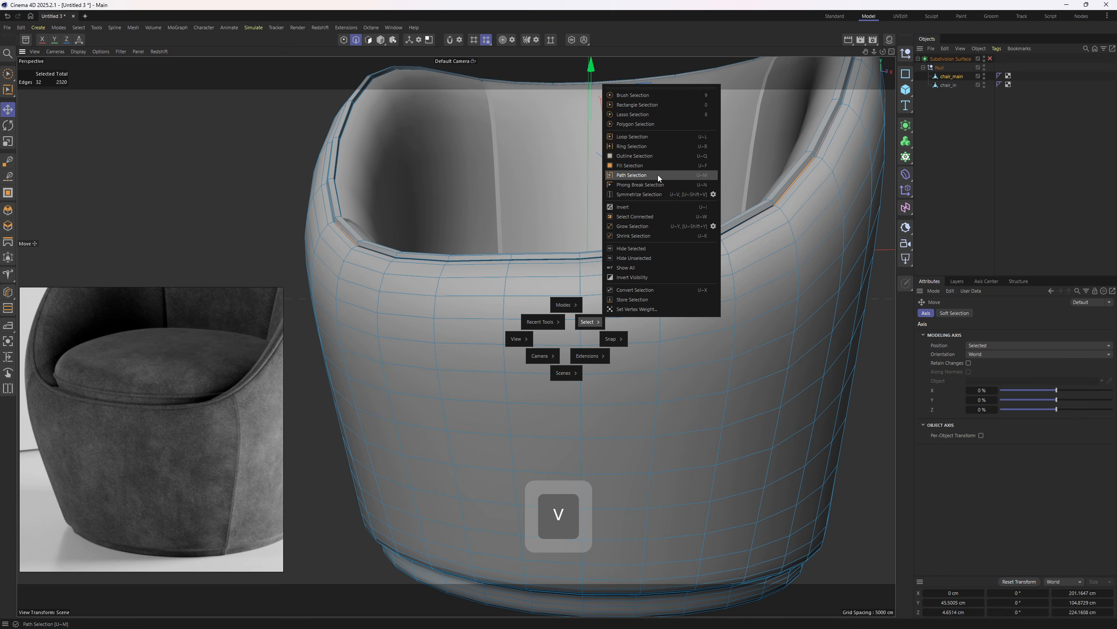
click(641, 167)
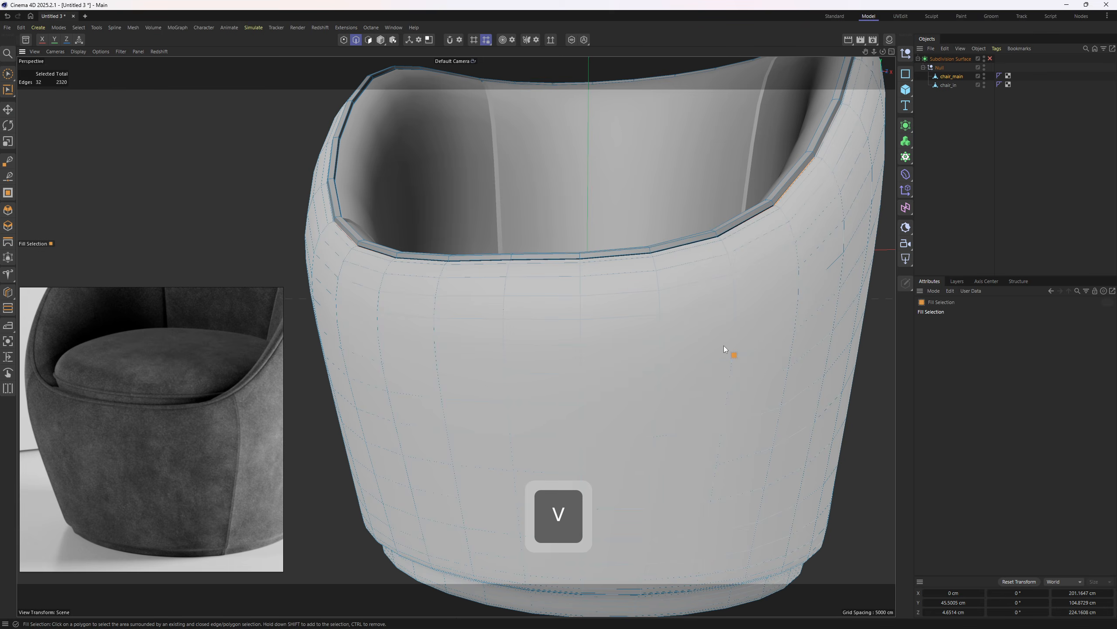
click(724, 347)
alt+middle_drag(724, 346, 580, 295)
alt+drag(580, 296, 601, 307)
scroll(601, 308, down, 3)
right_click(724, 269)
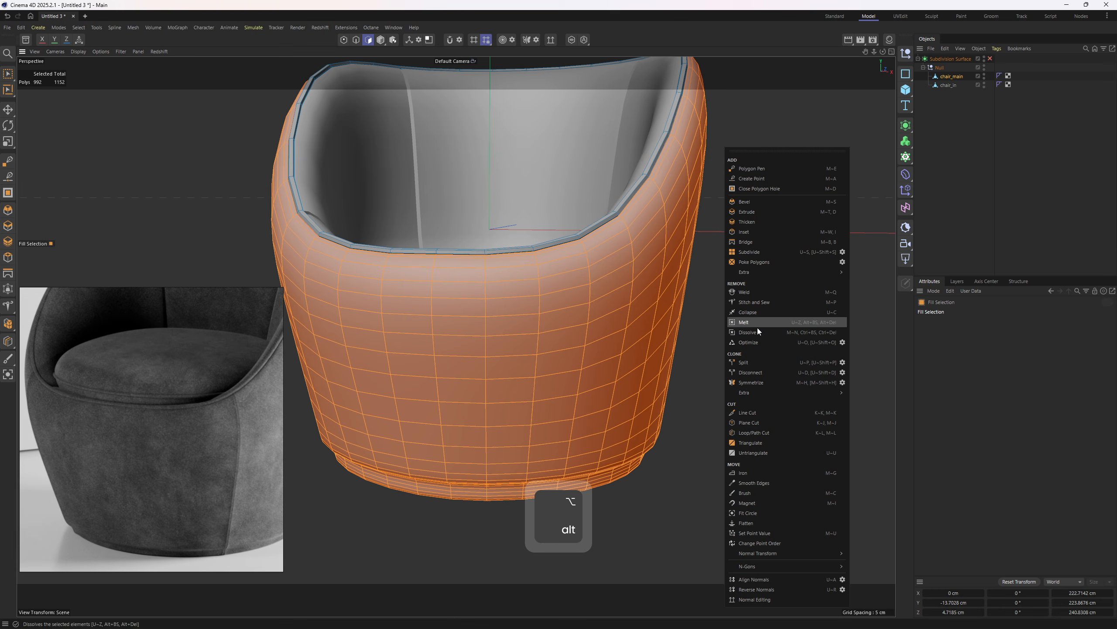
click(754, 363)
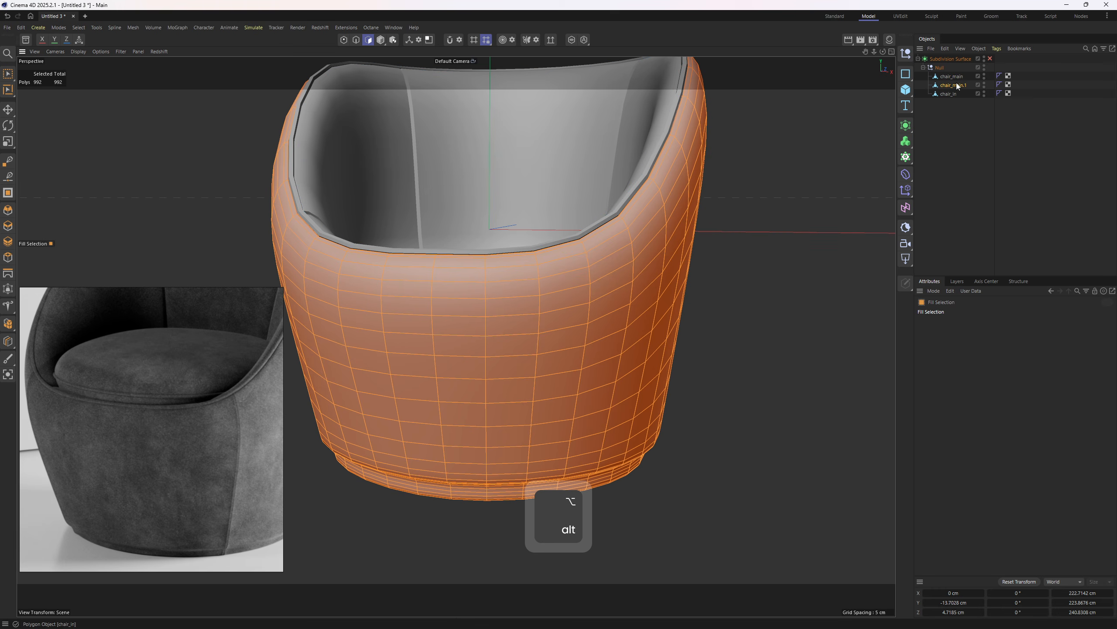
Step: Rename the split-off outer shell object as chair_out
double_click(958, 86)
key(BackSpace)
key(BackSpace)
key(BackSpace)
key(BackSpace)
key(BackSpace)
key(BackSpace)
text(out)
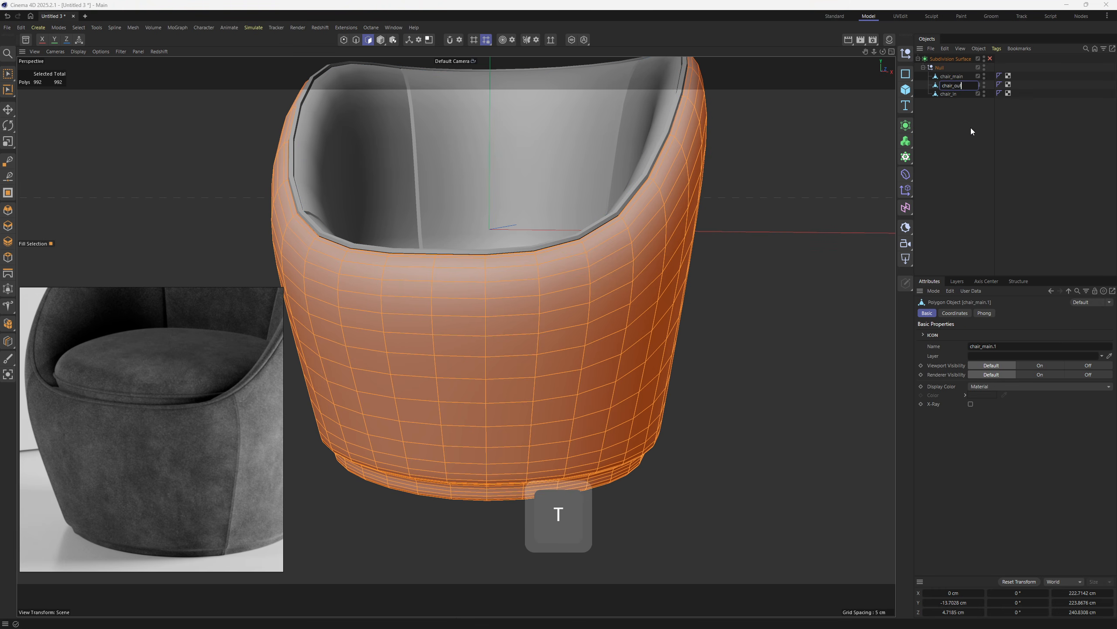
key(Return)
Step: Bevel chair_out's vertical edge loop at the front side with a 1.8 cm fixed-distance offset and 1 subdivision
alt+drag(556, 296, 585, 365)
key(2)
key(e)
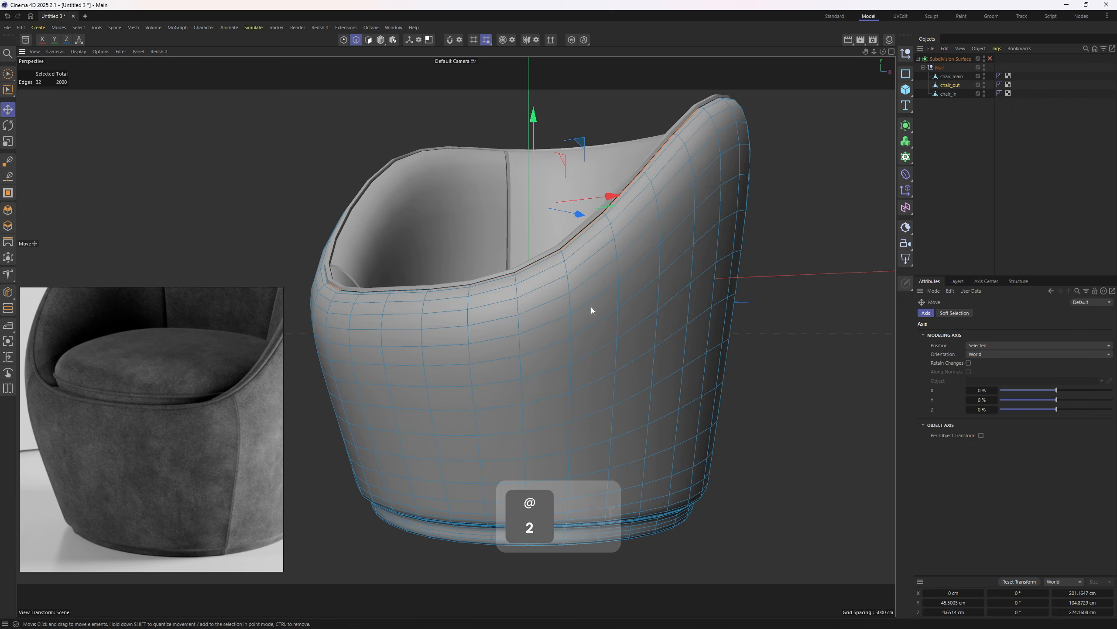
mouse_move(591, 306)
alt+mouse_down()
mouse_move(562, 289)
mouse_move(576, 318)
mouse_move(588, 205)
mouse_move(607, 312)
alt+mouse_up()
double_click(569, 283)
alt+right_drag(608, 312, 700, 249)
right_click(705, 242)
click(746, 208)
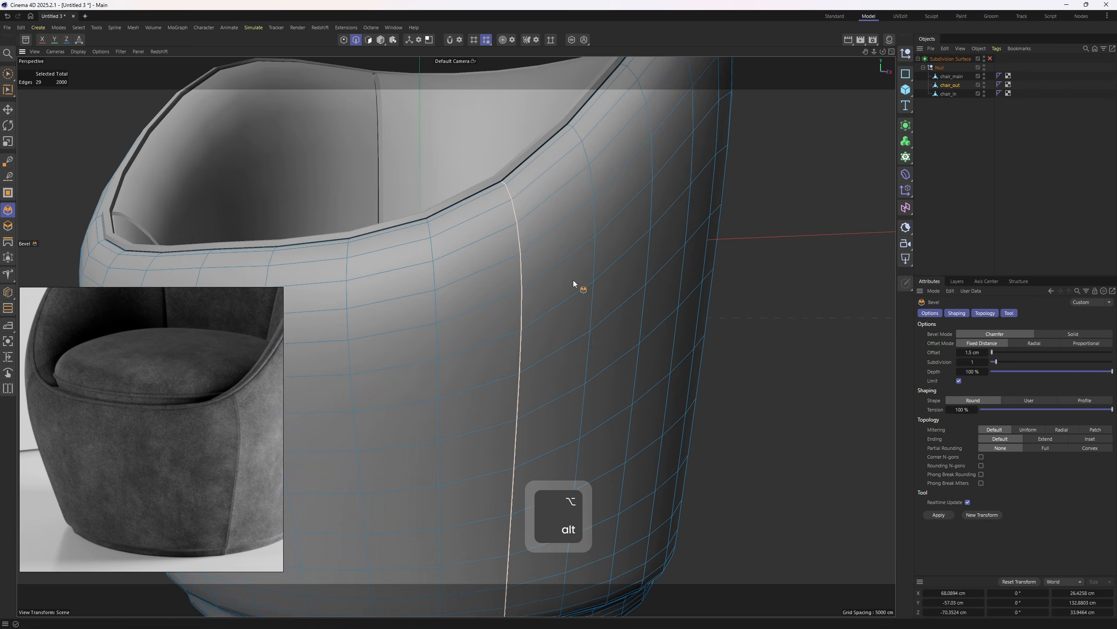
alt+right_drag(572, 279, 591, 282)
drag(583, 278, 519, 299)
scroll(193, 420, up, 6)
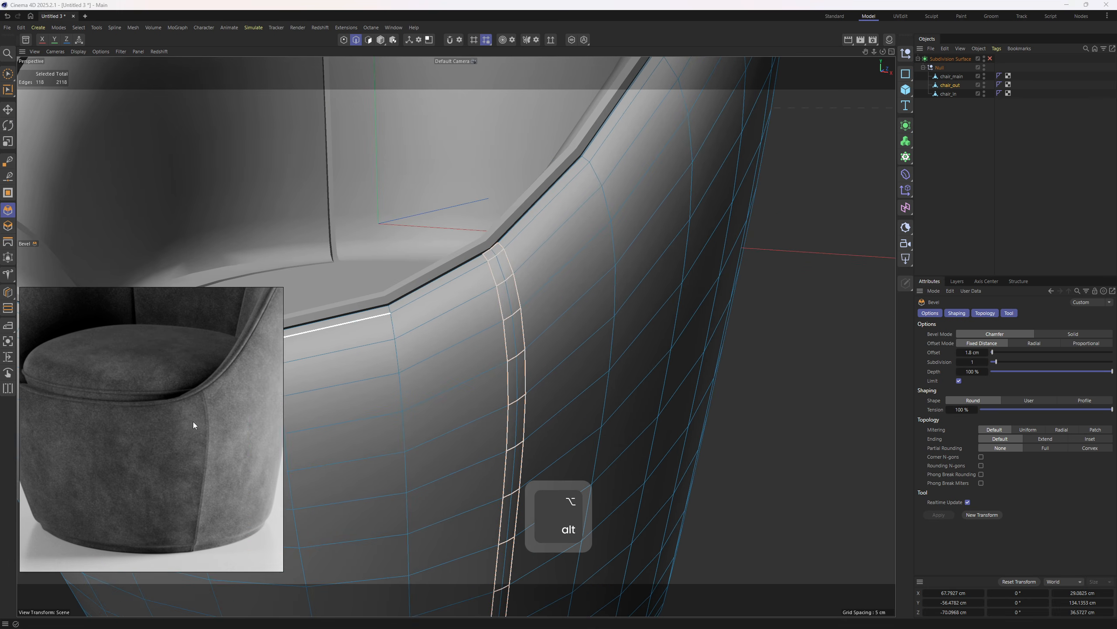
Step: Compare the side seam with the reference image and try to loop-select the beveled strip's polygons on chair_out
middle_drag(195, 405, 209, 375)
scroll(497, 322, up, 3)
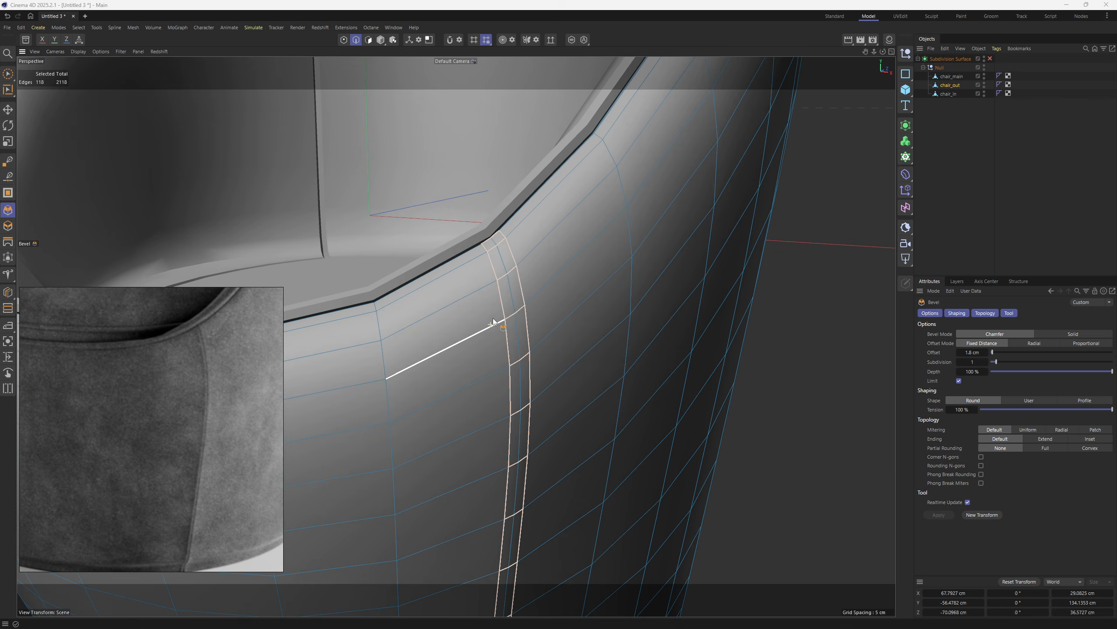
alt+drag(502, 325, 510, 313)
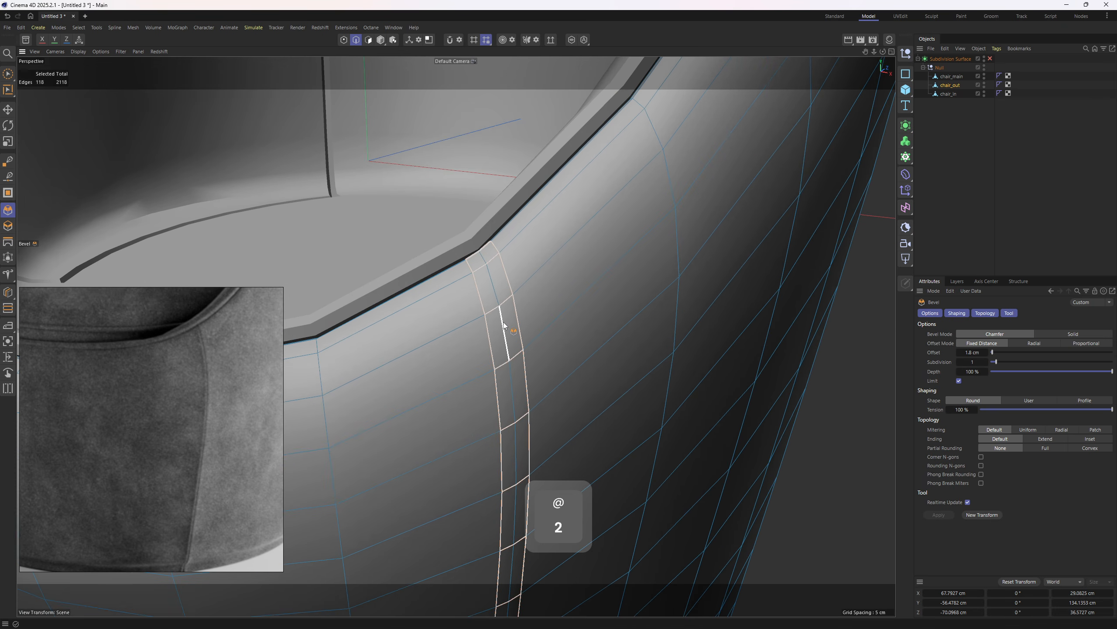
key(u)
key(l)
key(3)
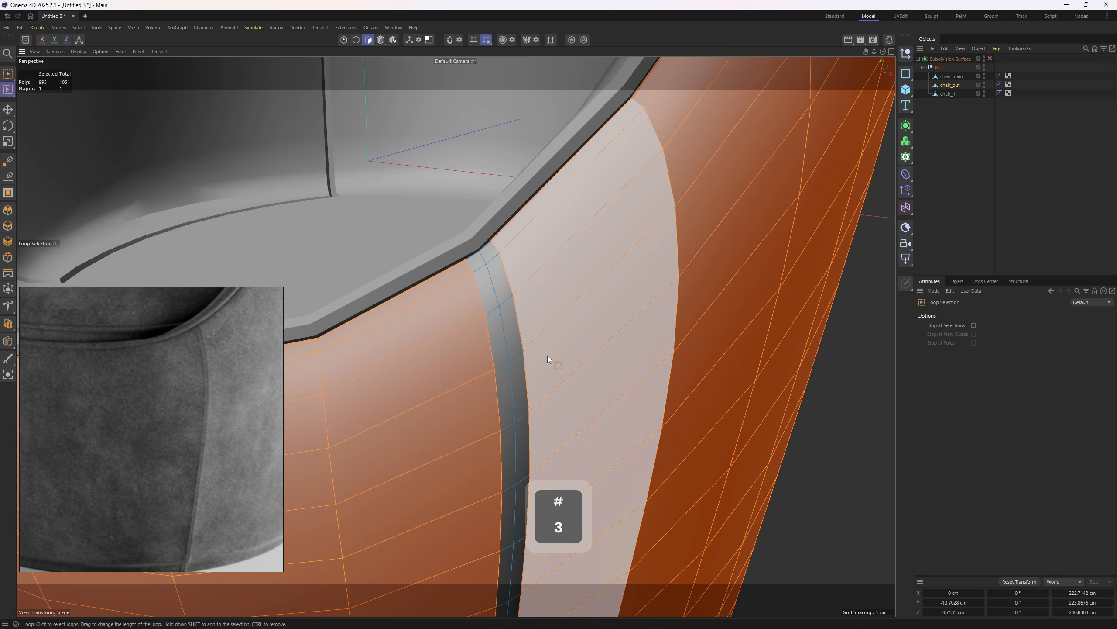
click(502, 298)
scroll(521, 295, down, 4)
alt+drag(523, 291, 536, 115)
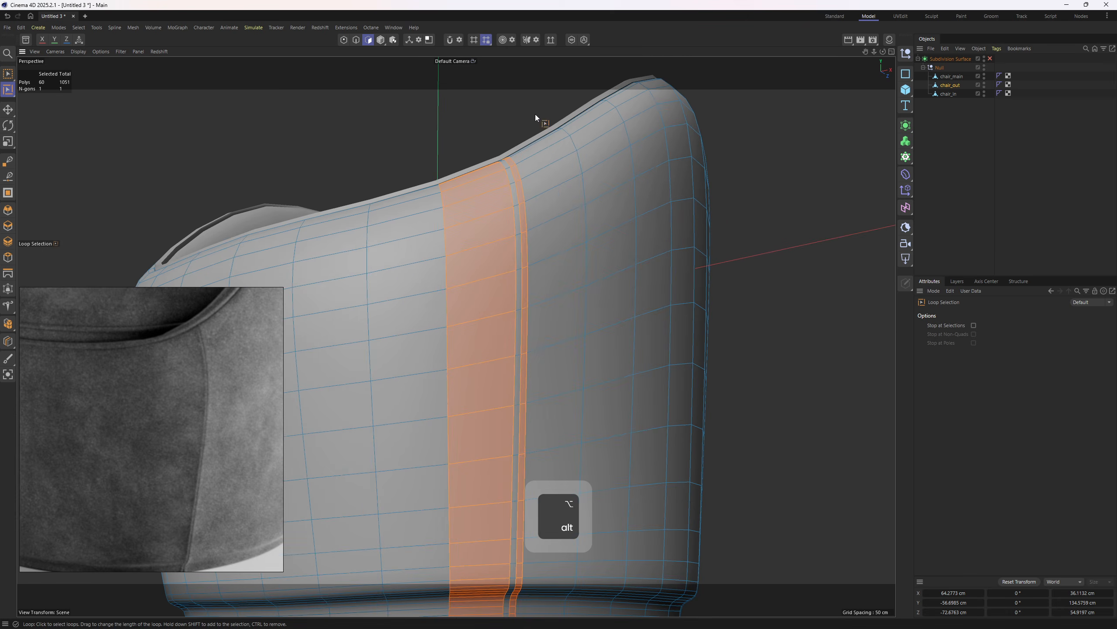
Step: Isolate chair_out in the viewport and view its underside near the beveled strip
click(572, 40)
alt+drag(613, 220, 480, 171)
key(e)
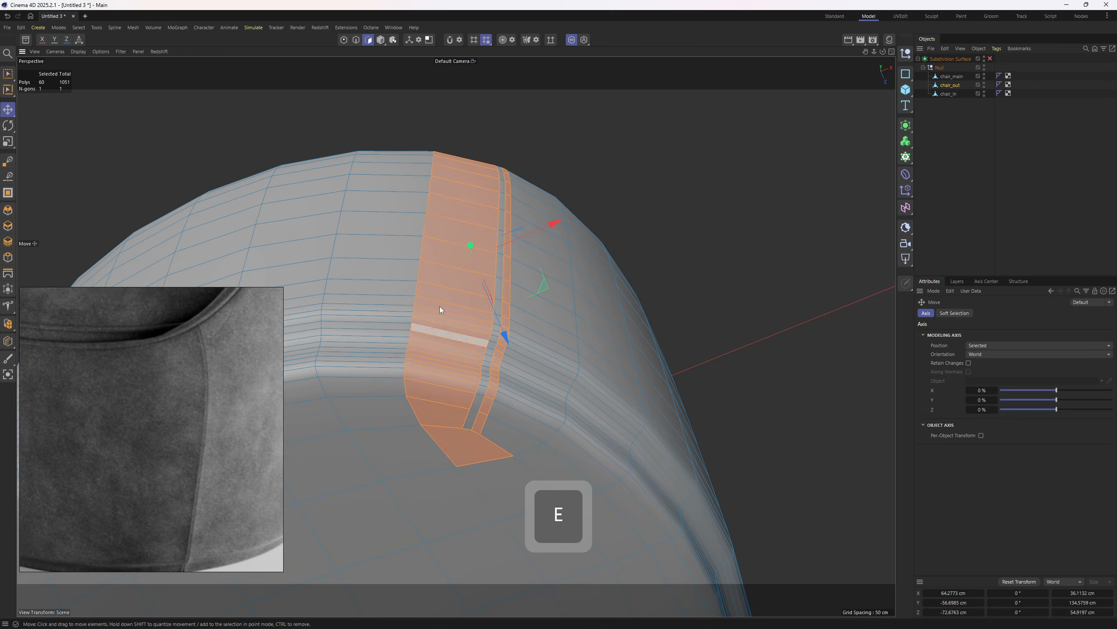
Step: Extrude the rear half of chair_out's beveled strip, from the underside up to the rim, by 0.84 cm
scroll(506, 361, up, 3)
alt+drag(519, 341, 494, 262)
click(492, 435)
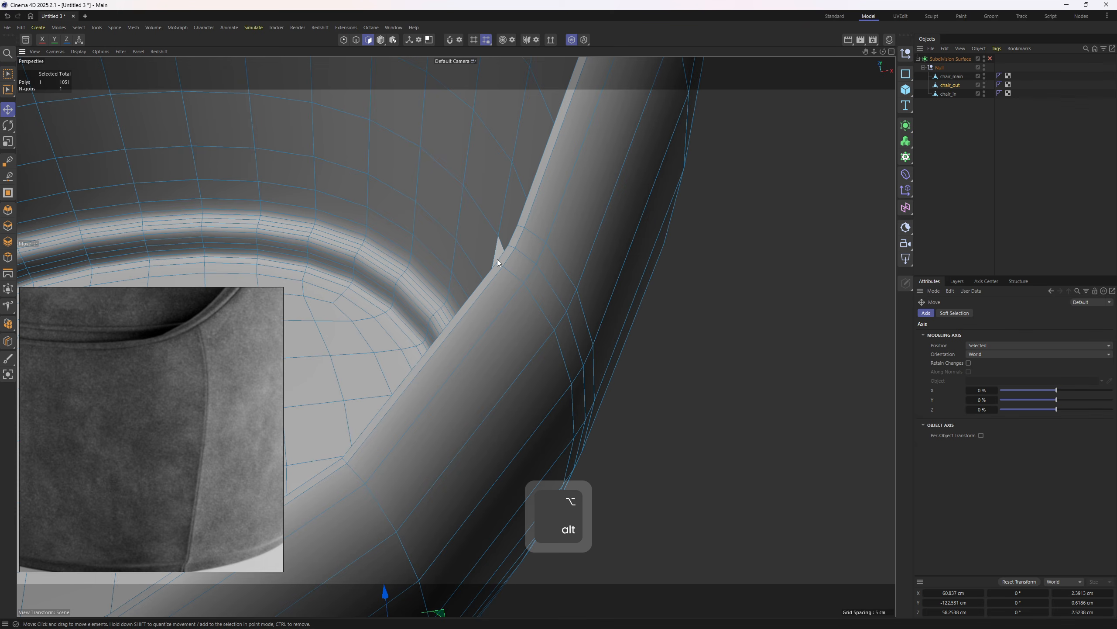
ctrl+shift+click(516, 237)
alt+drag(515, 234, 583, 317)
right_click(707, 206)
click(741, 211)
alt+drag(682, 211, 646, 299)
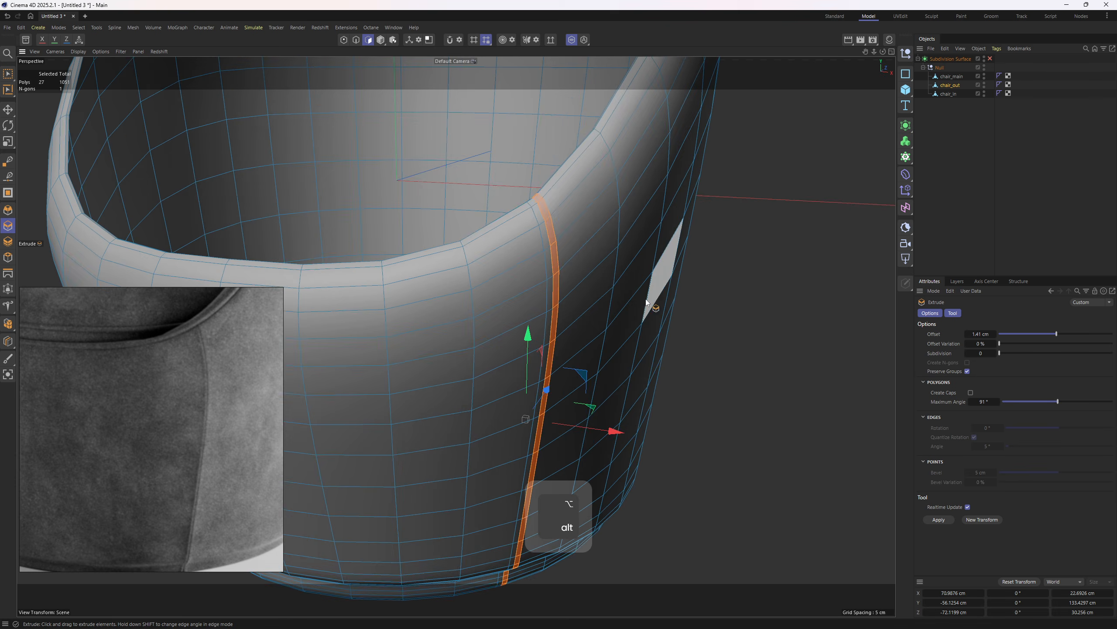
alt+right_drag(646, 299, 668, 296)
drag(592, 294, 612, 294)
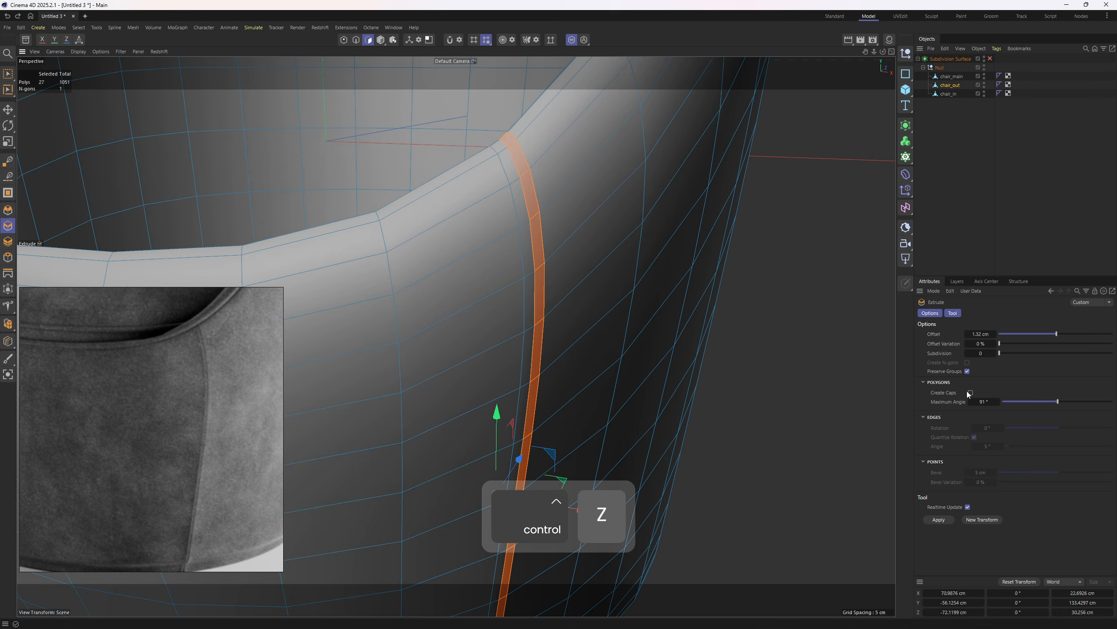
drag(728, 367, 734, 367)
Step: Extrude the adjacent front half of the beveled strip, from the rim down to the underside, by 0.84 cm
alt+drag(809, 326, 577, 231)
key(e)
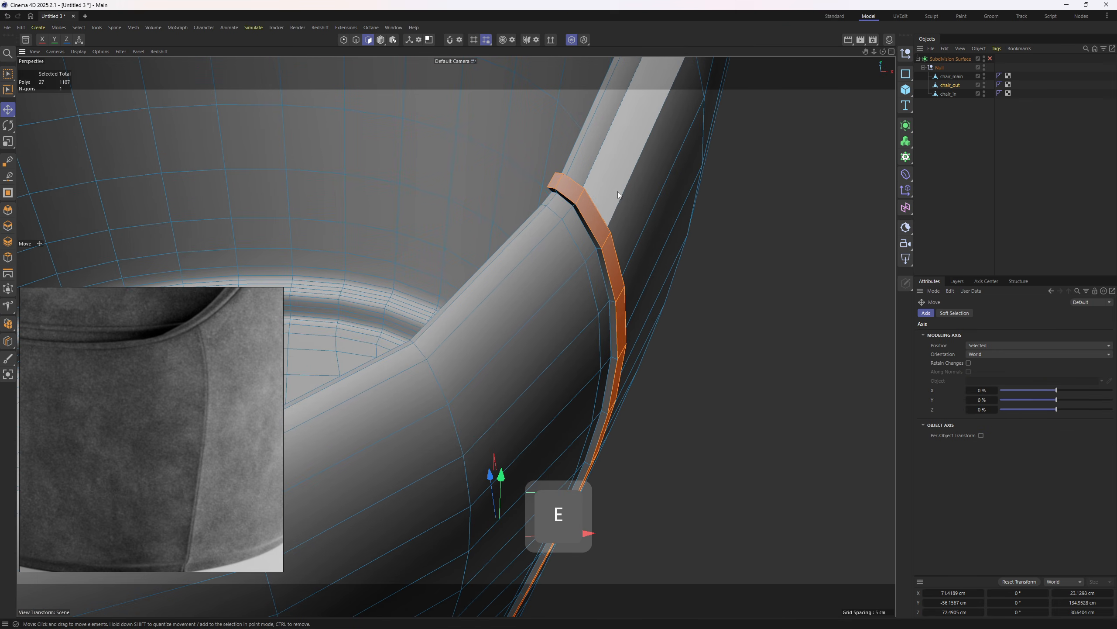
scroll(556, 195, up, 1)
alt+drag(556, 195, 547, 229)
click(545, 209)
scroll(477, 271, down, 5)
scroll(547, 270, up, 6)
scroll(536, 303, up, 3)
alt+drag(536, 302, 478, 321)
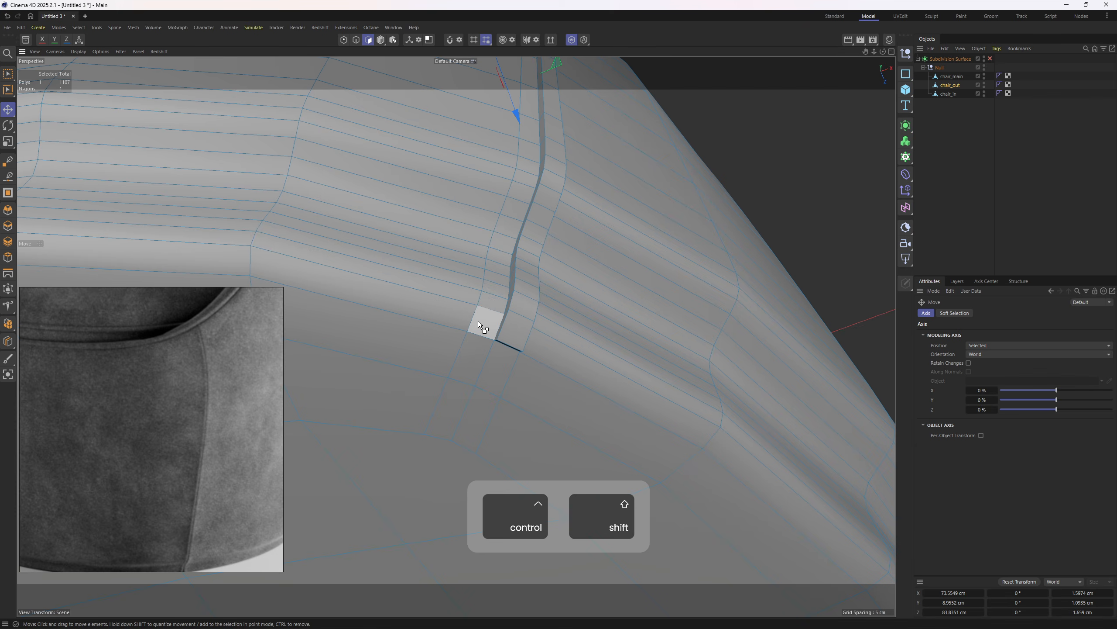
ctrl+shift+click(479, 322)
right_click(710, 264)
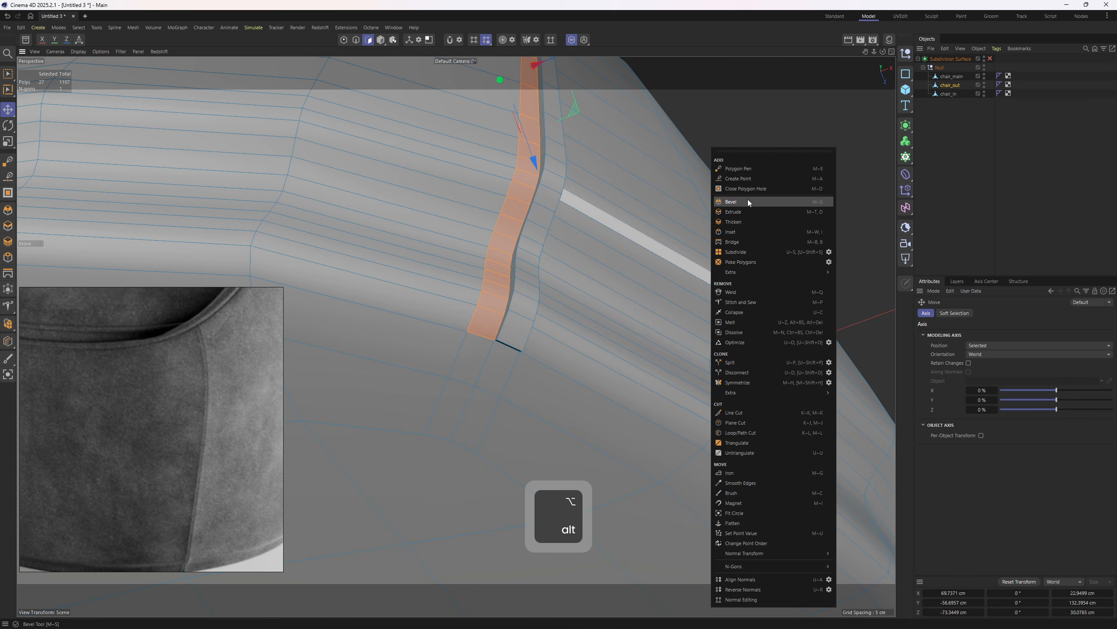
click(742, 211)
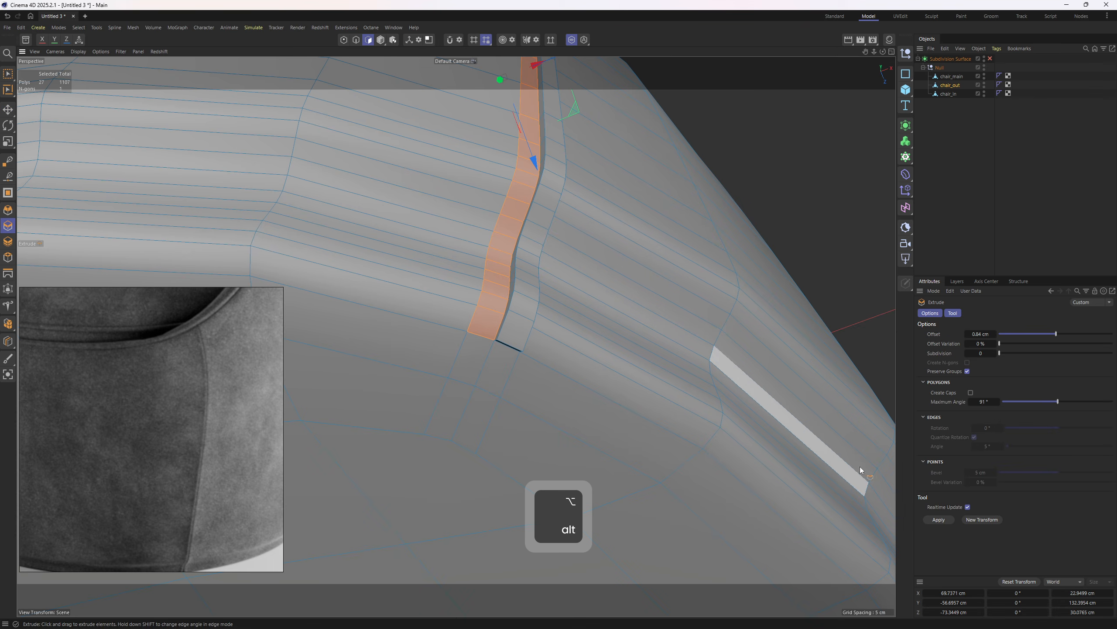
click(942, 521)
Step: Preview the raised side seam on chair_out with subdivision smoothing and examine its shape
alt+drag(662, 331, 647, 397)
scroll(644, 374, down, 4)
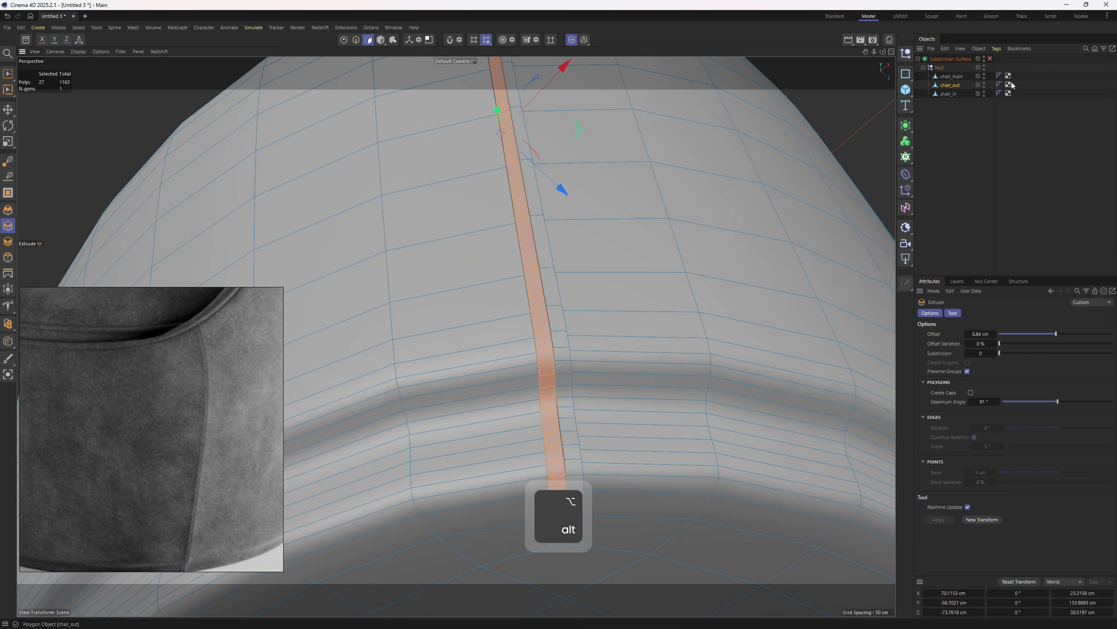
click(991, 59)
alt+drag(668, 225, 655, 189)
scroll(674, 257, down, 4)
click(1020, 175)
key(ctrl+z)
key(q)
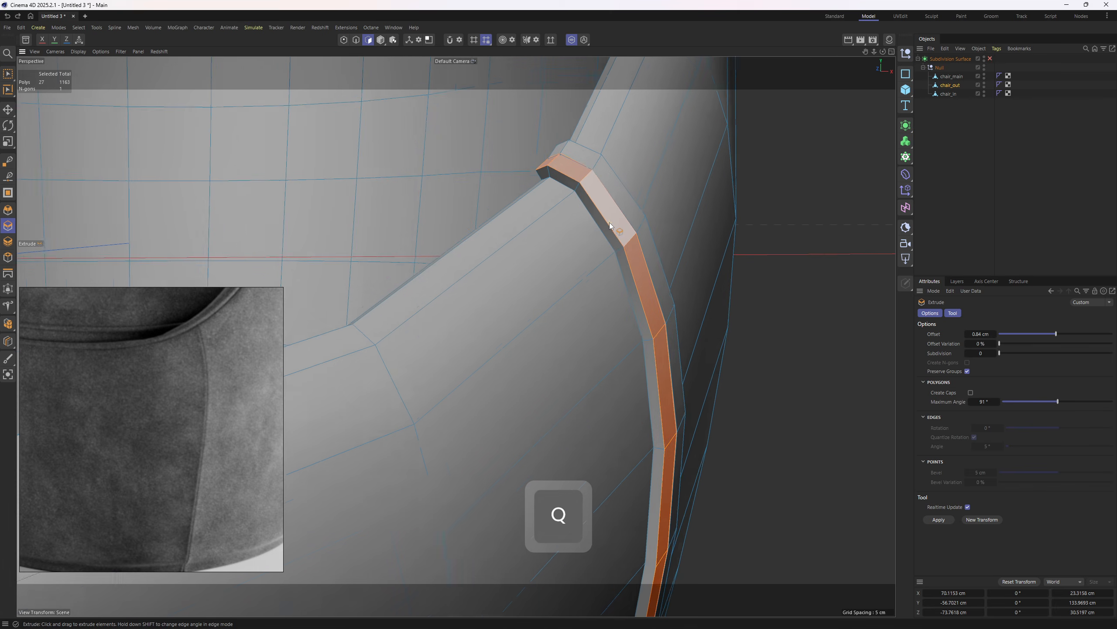
Step: Try to slide the vertical edge loops beside chair_out's raised seam by about 1.09 cm with Edge Slide
key(2)
key(e)
alt+drag(598, 239, 590, 335)
key(m)
key(o)
key(q)
alt+drag(590, 308, 445, 308)
key(q)
alt+drag(543, 306, 552, 318)
double_click(538, 311)
Step: Examine the seam with subdivision smoothing, from the side surface down to its lower end on the underside
key(q)
click(986, 220)
alt+drag(589, 281, 629, 259)
alt+right_drag(629, 259, 599, 260)
alt+drag(602, 259, 604, 240)
alt+right_drag(606, 282, 738, 260)
key(ctrl+z)
key(q)
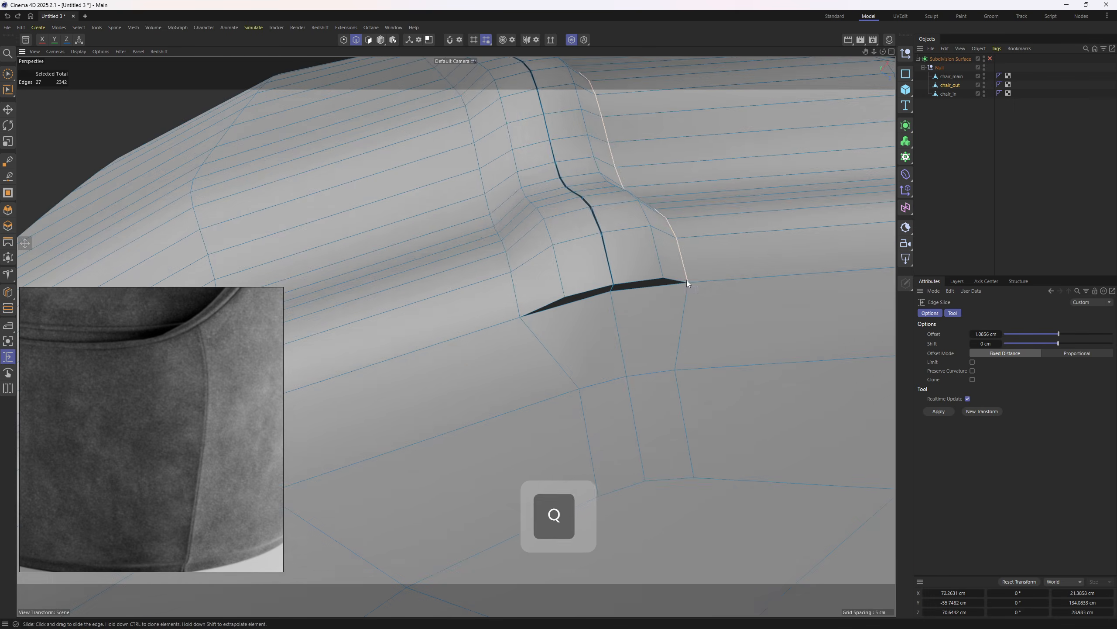
Step: Try to slide the middle point at the seam's lower end on the underside, and undo the slide edits
alt+drag(686, 279, 611, 245)
alt+right_drag(590, 277, 597, 288)
key(1)
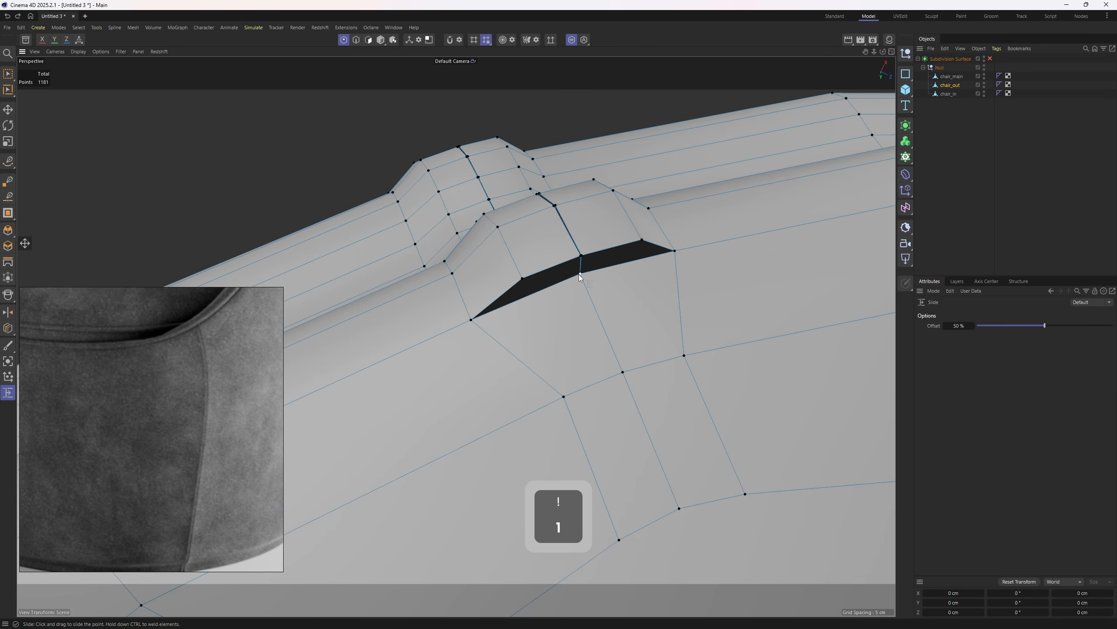
drag(579, 276, 631, 388)
key(ctrl+z)
key(q)
alt+right_drag(581, 269, 590, 330)
alt+drag(590, 330, 575, 287)
key(ctrl+z)
key(e)
key(q)
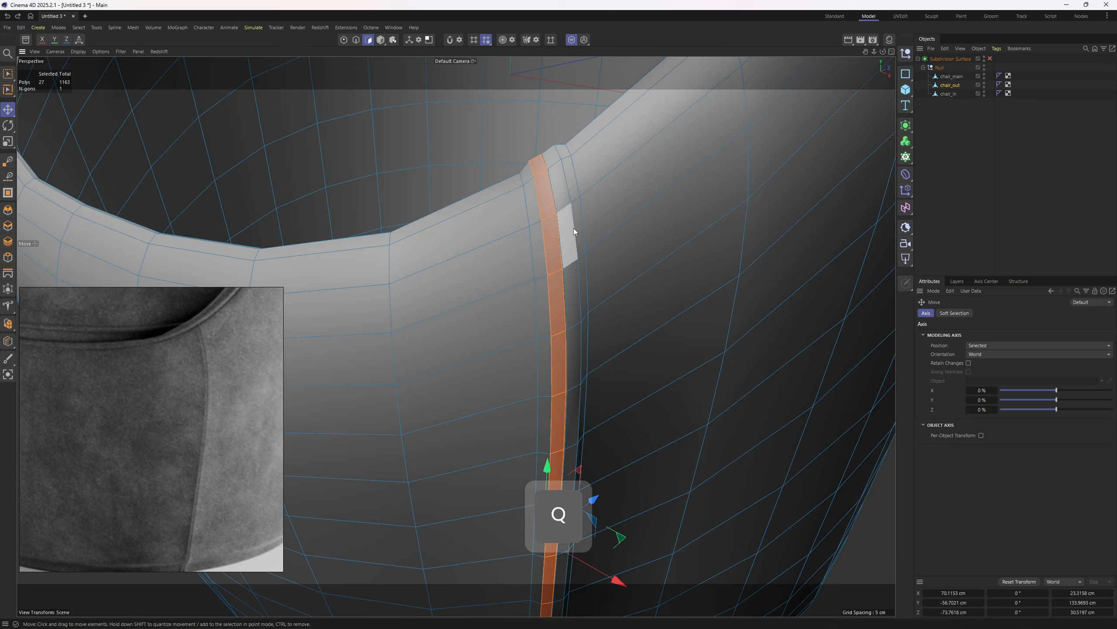
Step: Select the two narrow polygon strips along chair_out's raised side seam, from the rim down to the underside
alt+drag(574, 228, 568, 277)
click(513, 213)
alt+right_drag(568, 278, 512, 286)
alt+drag(513, 287, 461, 262)
alt+right_drag(433, 327, 418, 359)
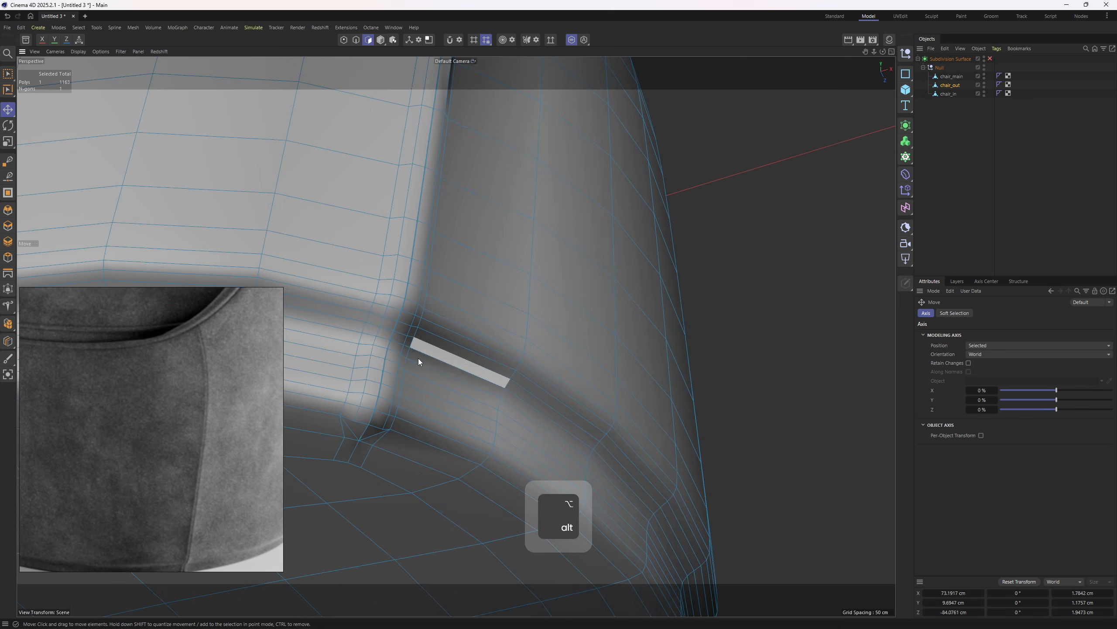
alt+drag(418, 358, 406, 339)
alt+right_drag(406, 338, 413, 348)
ctrl+shift+click(401, 361)
shift+click(387, 380)
alt+drag(387, 380, 668, 276)
ctrl+shift+click(488, 267)
Step: Move the selected seam strips about -0.16 cm along their normals with Normal Move and check the smoothed seam
right_click(669, 280)
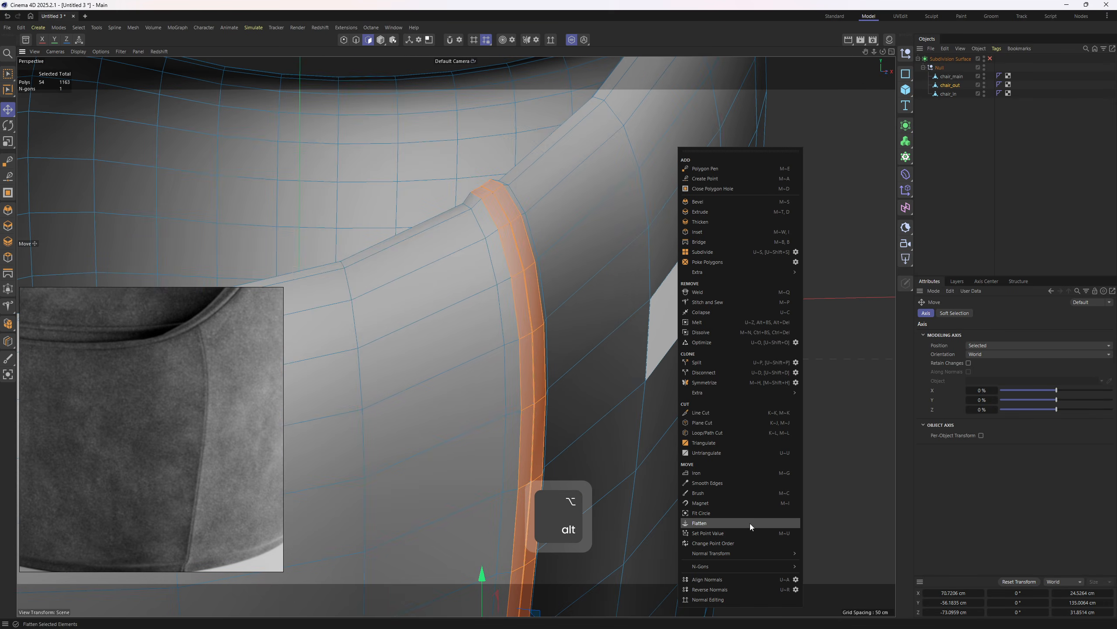
mouse_move(722, 554)
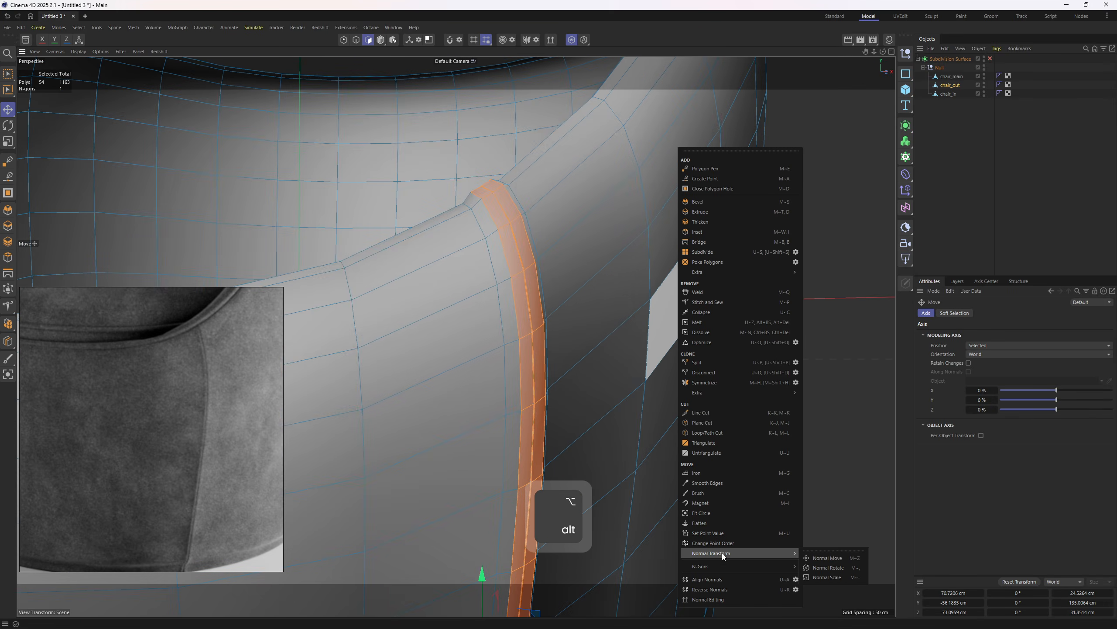
click(826, 559)
alt+drag(826, 559, 793, 312)
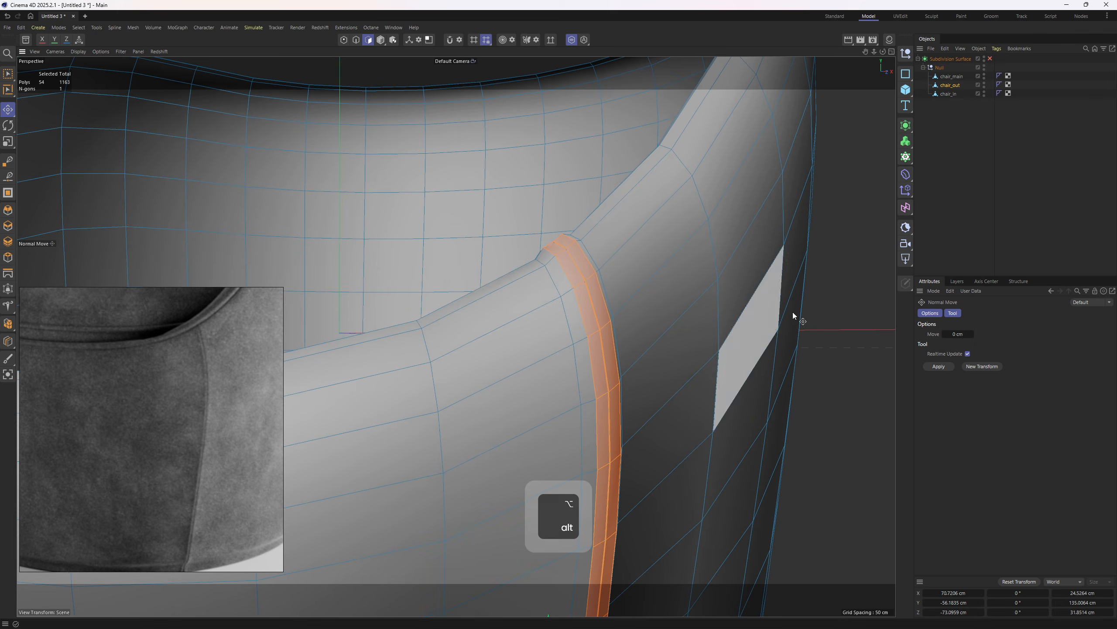
click(990, 58)
alt+drag(655, 308, 664, 410)
alt+drag(619, 302, 620, 356)
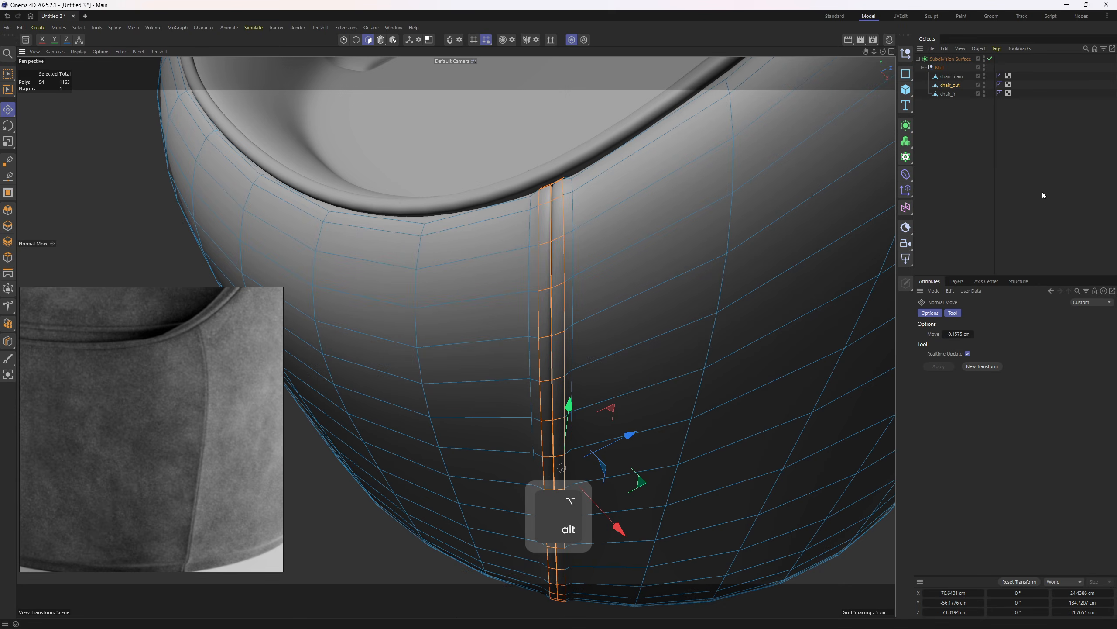
click(1013, 185)
alt+drag(632, 252, 618, 269)
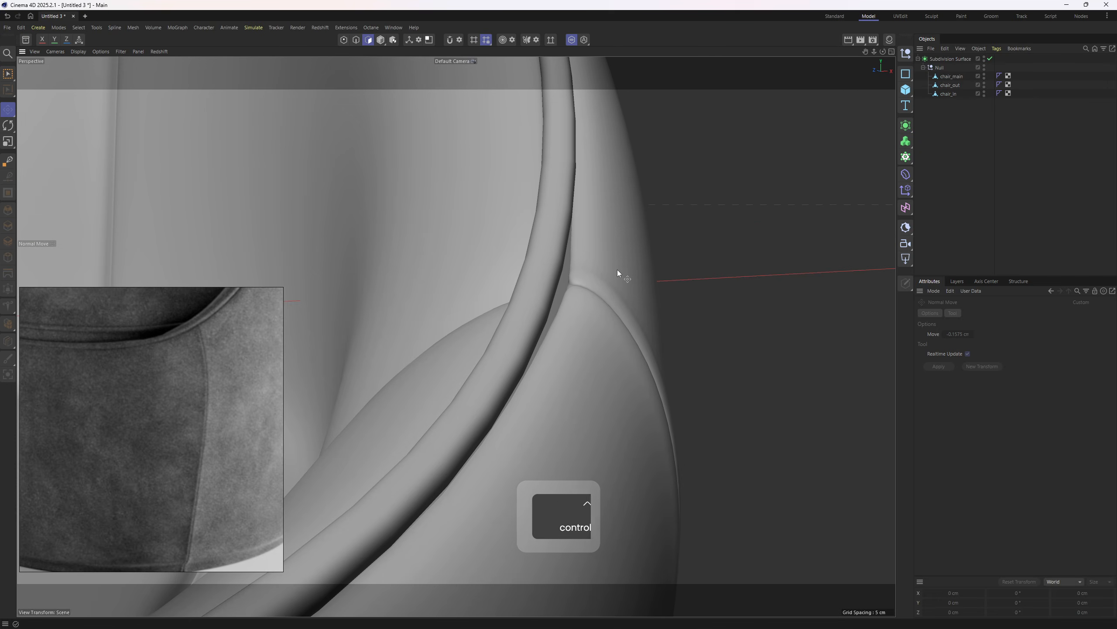
Step: Restore the chair_out selection and examine the mesh at the side seam's upper end beside the rim piping
key(ctrl+z)
key(q)
key(q)
key(2)
key(e)
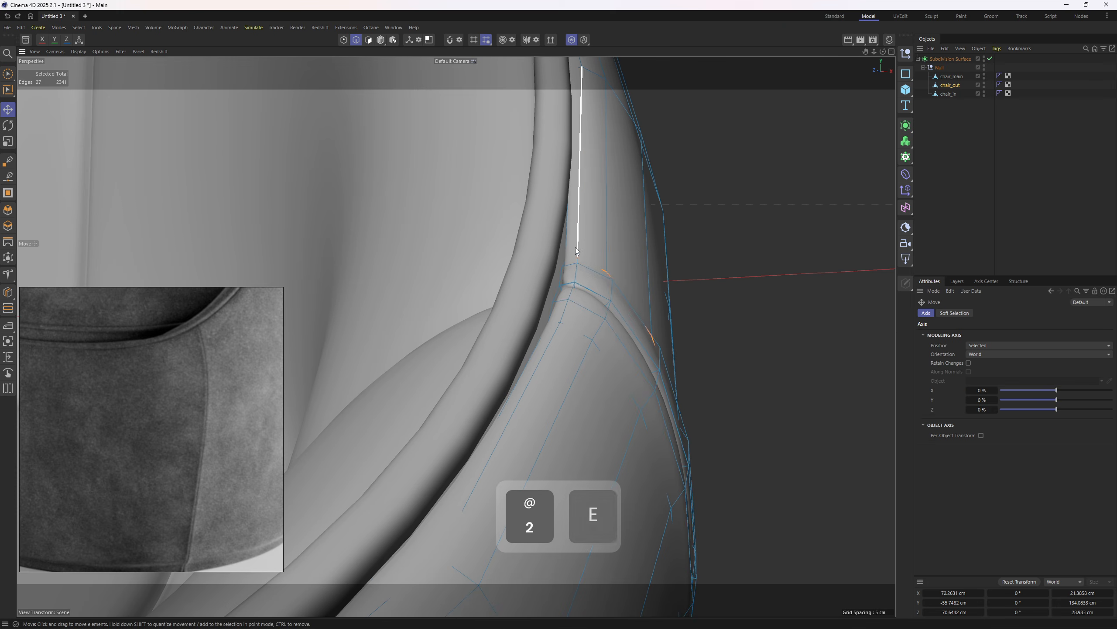
mouse_move(632, 272)
alt+mouse_down()
mouse_move(601, 290)
mouse_move(631, 282)
alt+mouse_up()
key(3)
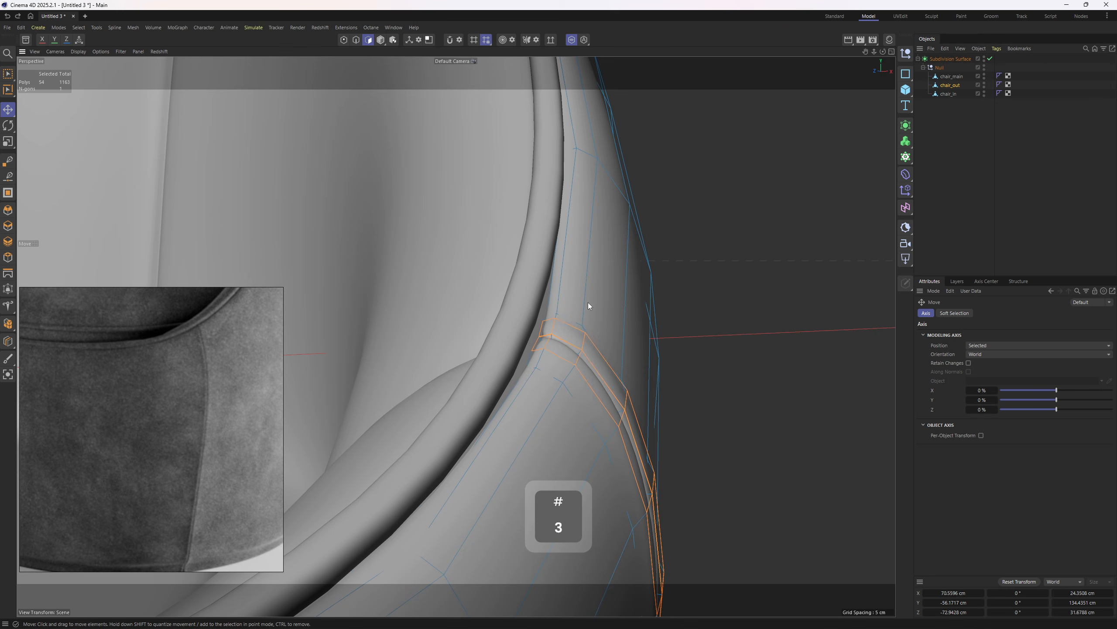
scroll(552, 306, up, 5)
key(1)
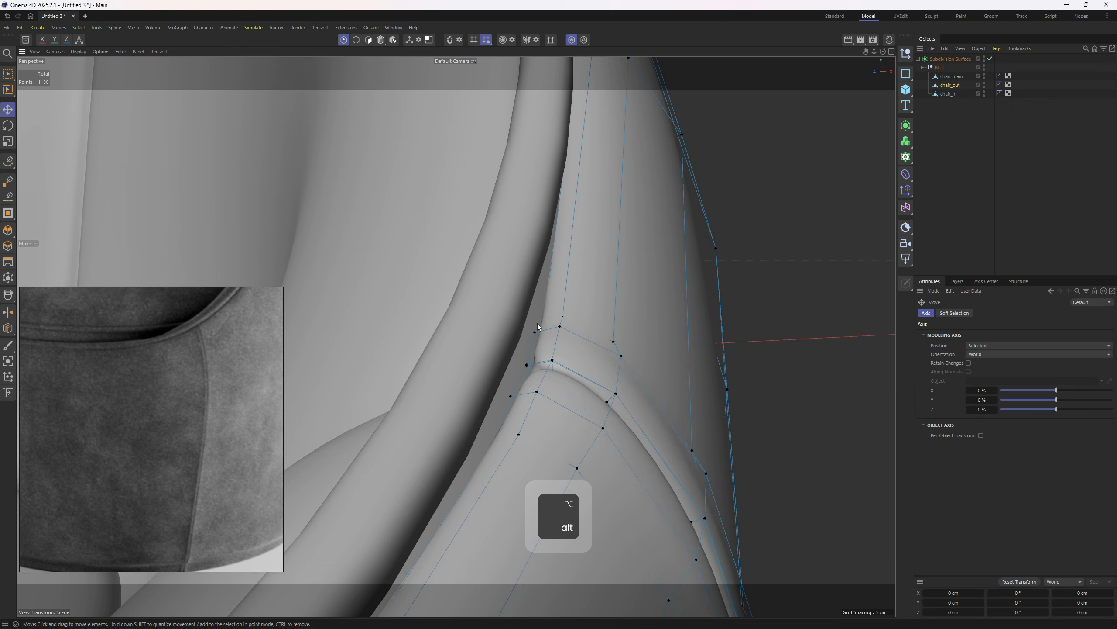
Step: Select the open upper edge loop of chair_out and extrude it into a new strip at the rim
alt+drag(538, 323, 621, 316)
key(q)
key(2)
double_click(627, 277)
scroll(626, 277, down, 4)
alt+drag(627, 278, 562, 274)
scroll(504, 247, up, 5)
ctrl+drag(425, 199, 424, 213)
Step: Raise chair_out's extruded rim loop slightly and scale it inward to about 193 × 100.6 × 213 cm
key(t)
key(q)
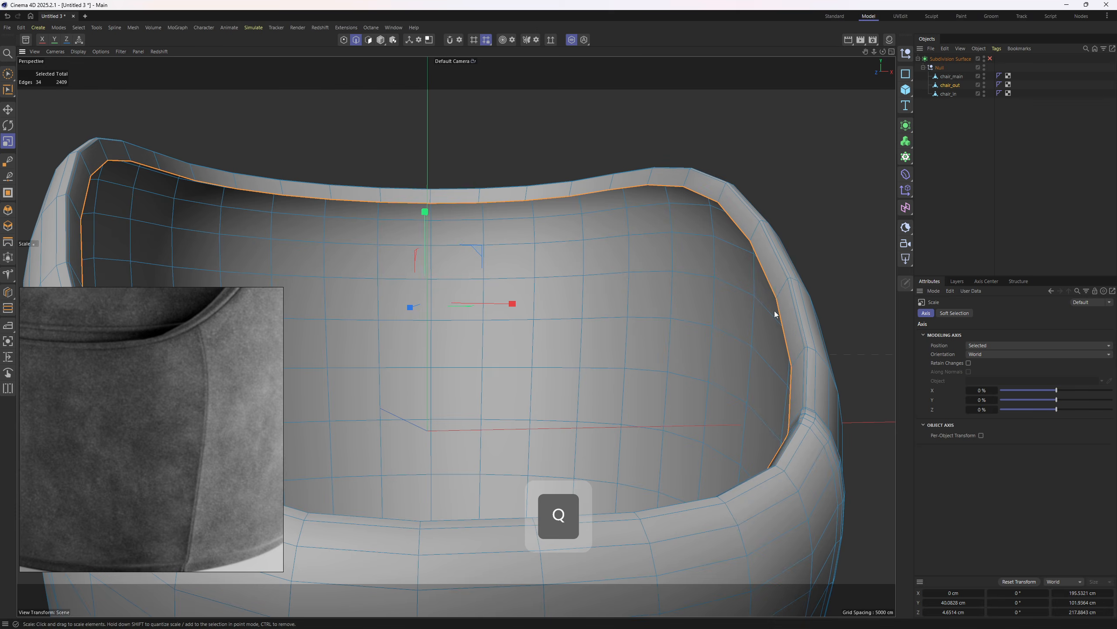
alt+drag(778, 312, 430, 234)
key(e)
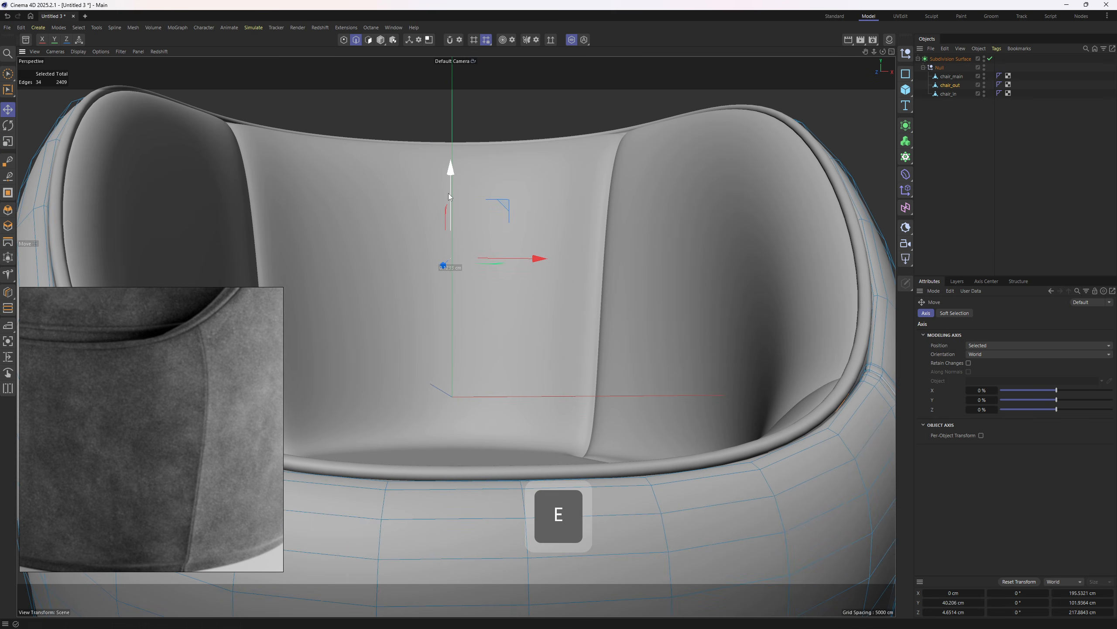
drag(449, 195, 449, 187)
key(t)
mouse_move(686, 326)
mouse_down()
mouse_move(634, 329)
mouse_move(646, 394)
mouse_move(681, 347)
mouse_up()
key(q)
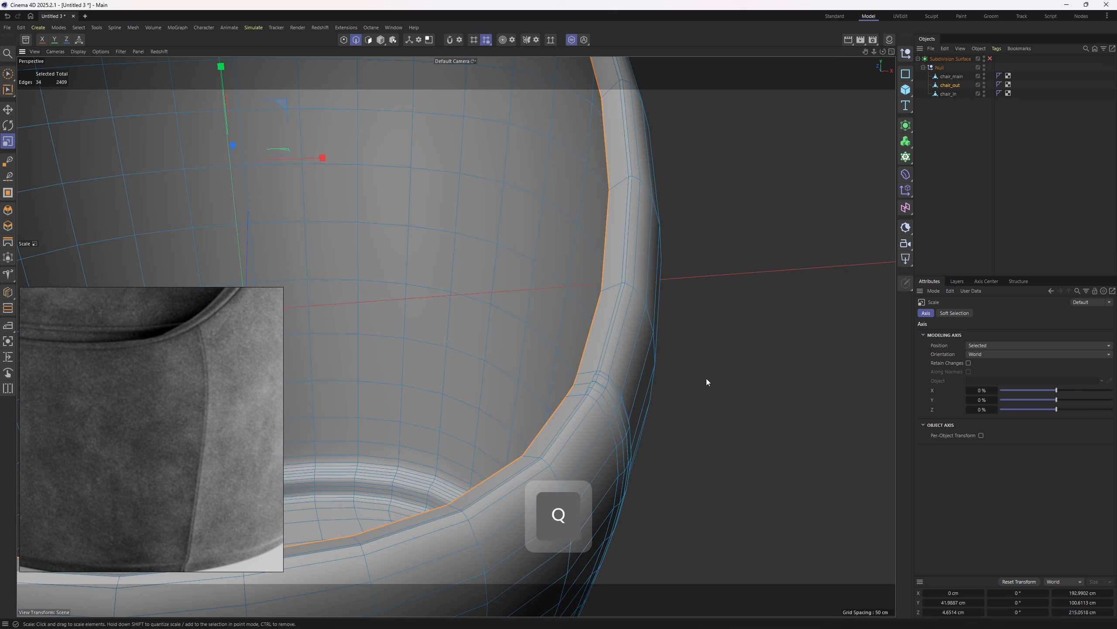
alt+drag(706, 382, 638, 348)
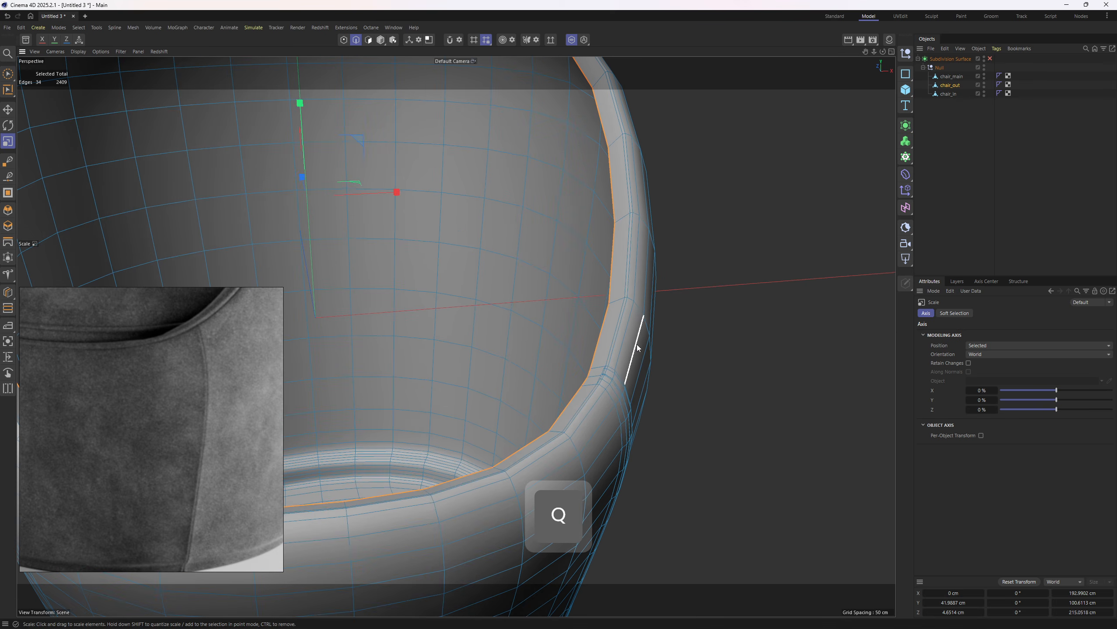
Step: Turn off the isolated view of chair_out to show all chair parts, and switch to editing its points
click(571, 40)
key(1)
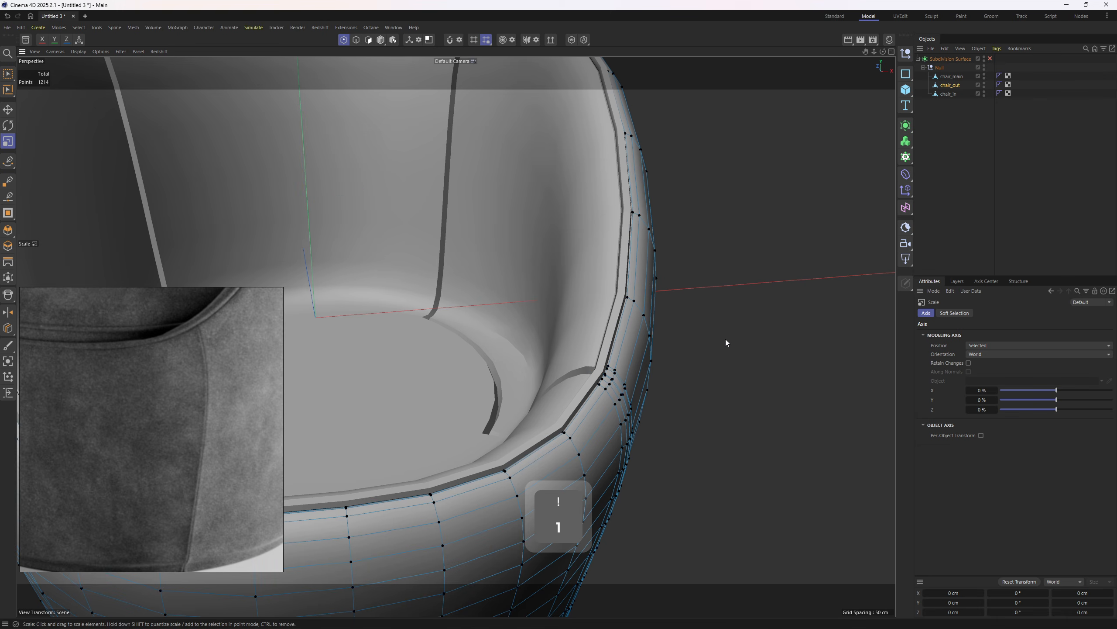
alt+drag(698, 304, 741, 247)
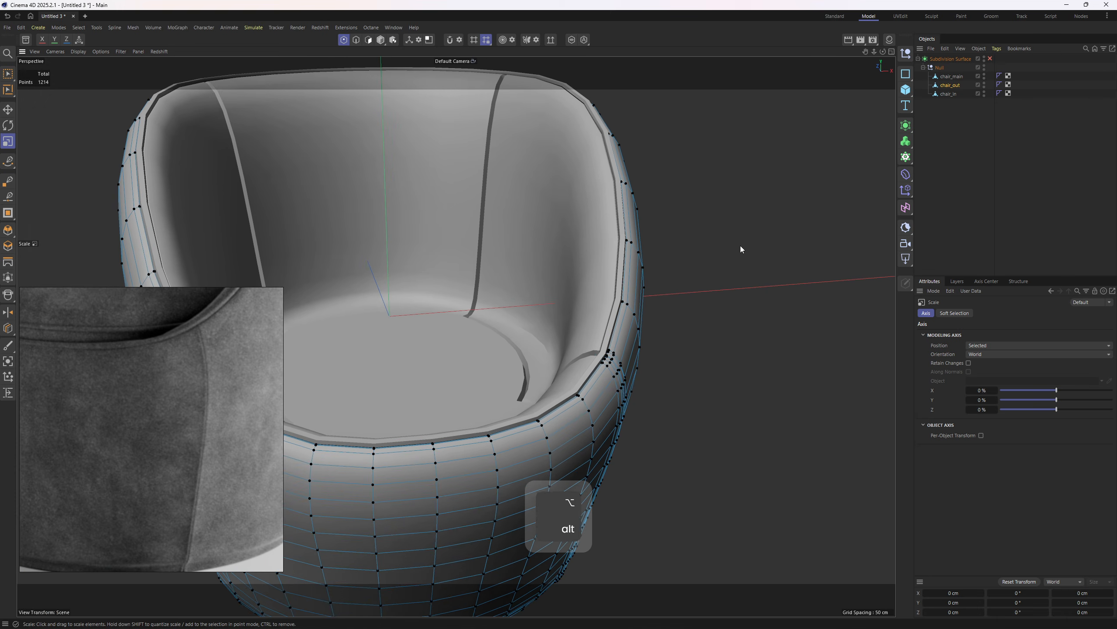
Step: Nudge the points at the seam's upper end toward the rim piping using a Smear brush about 15.4 cm in size
right_click(763, 278)
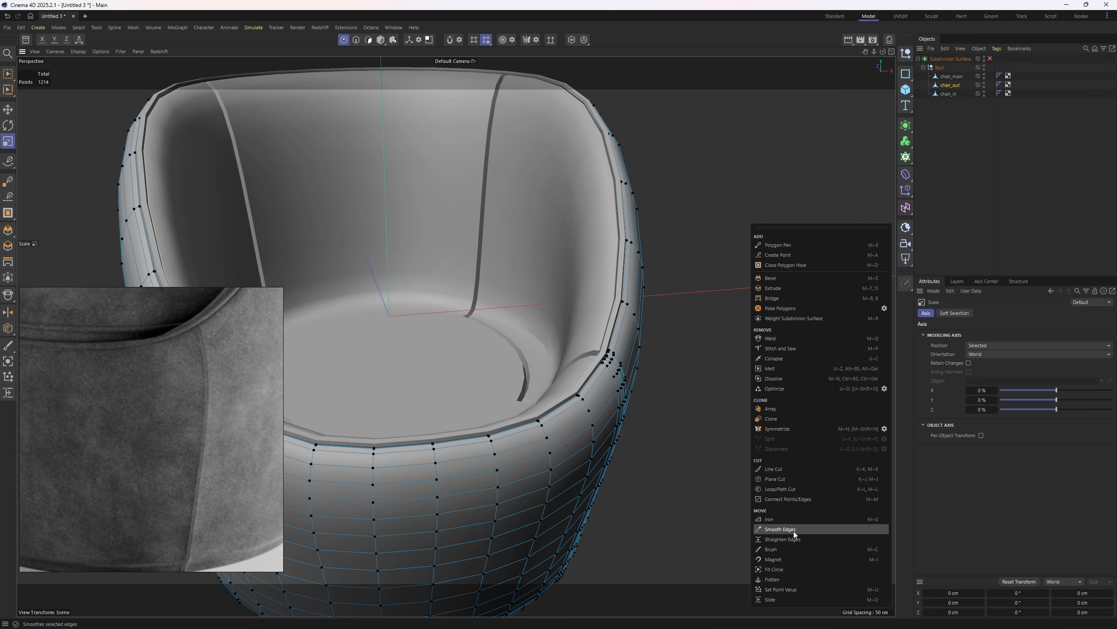
click(785, 549)
scroll(606, 366, up, 5)
mouse_move(606, 369)
alt+mouse_down()
mouse_move(710, 319)
mouse_move(597, 341)
alt+mouse_up()
key(q)
scroll(604, 338, up, 3)
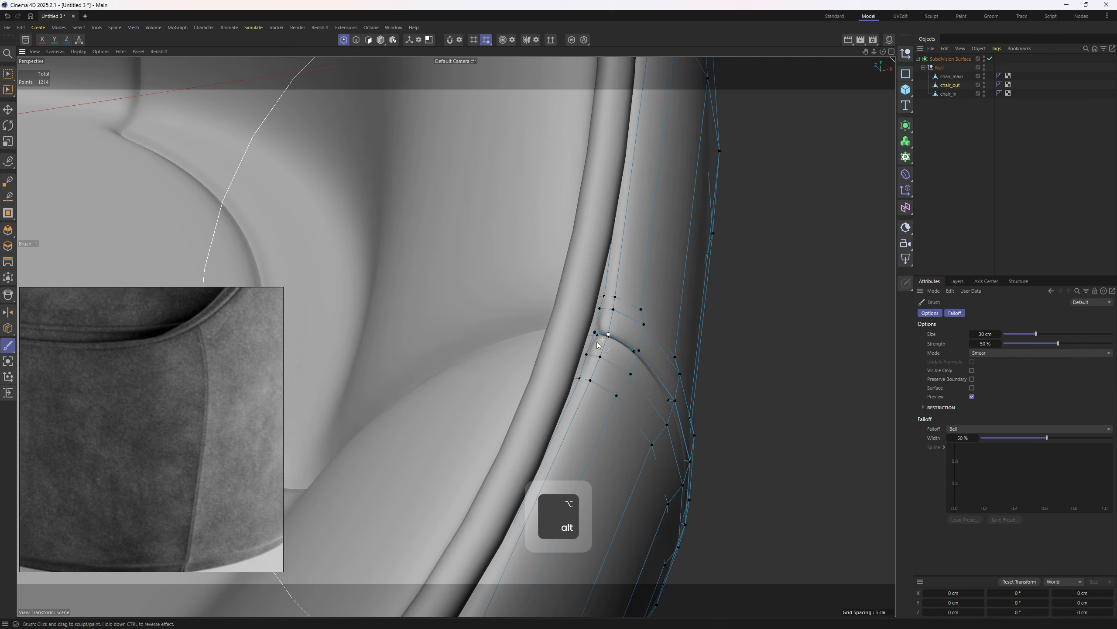
middle_drag(597, 333, 570, 335)
mouse_move(586, 342)
mouse_down()
mouse_move(490, 284)
mouse_move(589, 334)
mouse_up()
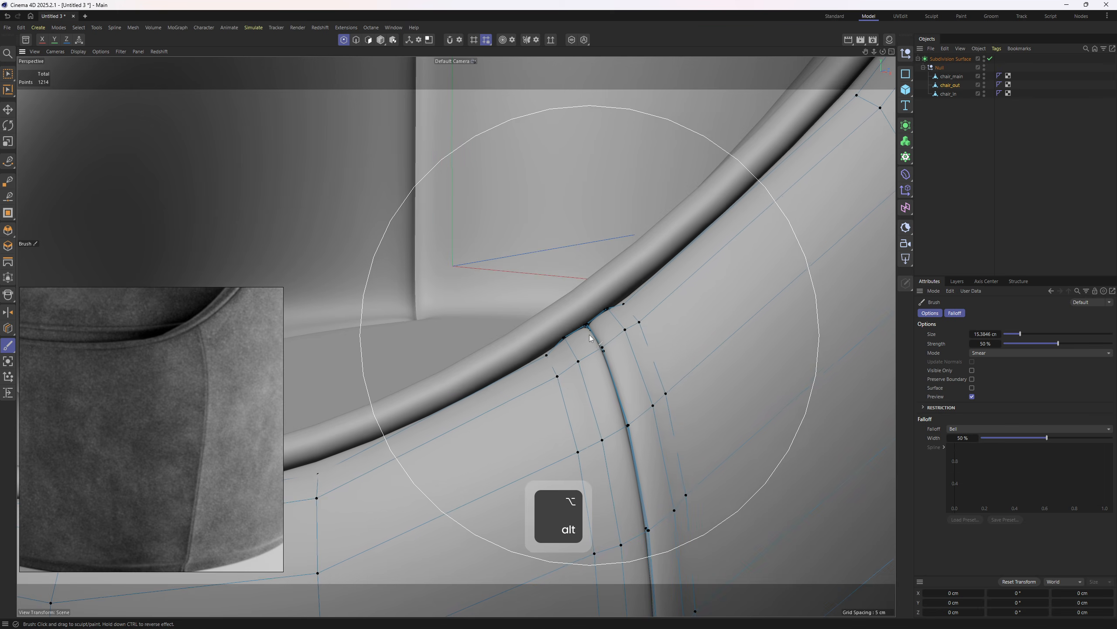
click(946, 207)
scroll(572, 246, down, 10)
alt+drag(555, 255, 637, 225)
scroll(655, 215, up, 4)
key(ctrl+z)
Step: Symmetrize chair_out's polygons from +X to -X in local space so both sides have the raised seam
key(4)
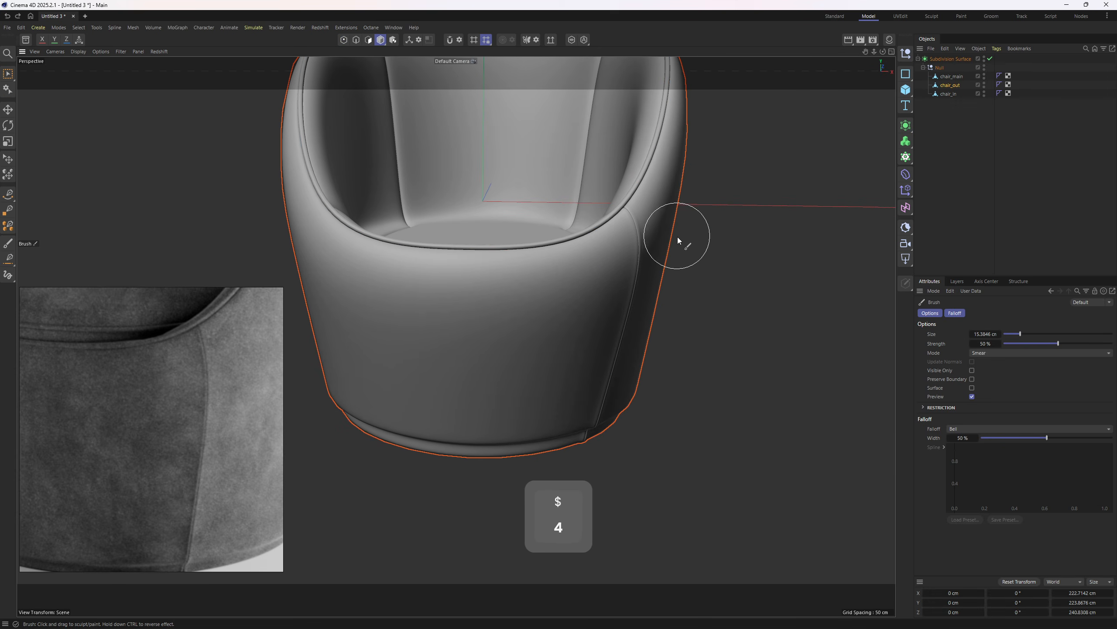
alt+drag(702, 241, 676, 296)
key(3)
key(e)
right_click(733, 296)
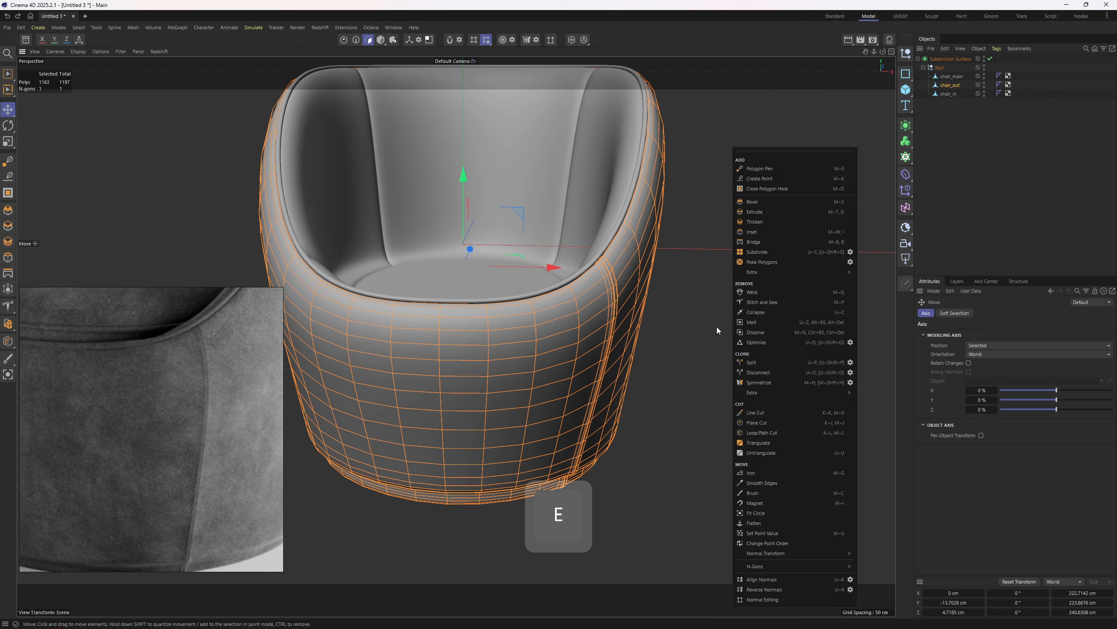
click(850, 382)
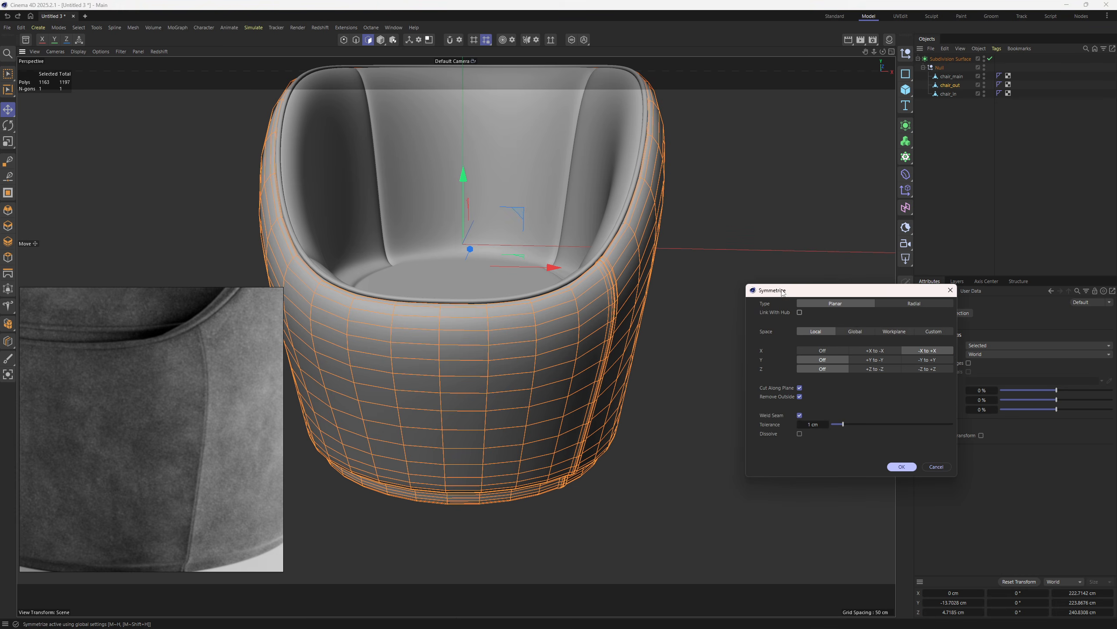
drag(783, 293, 812, 294)
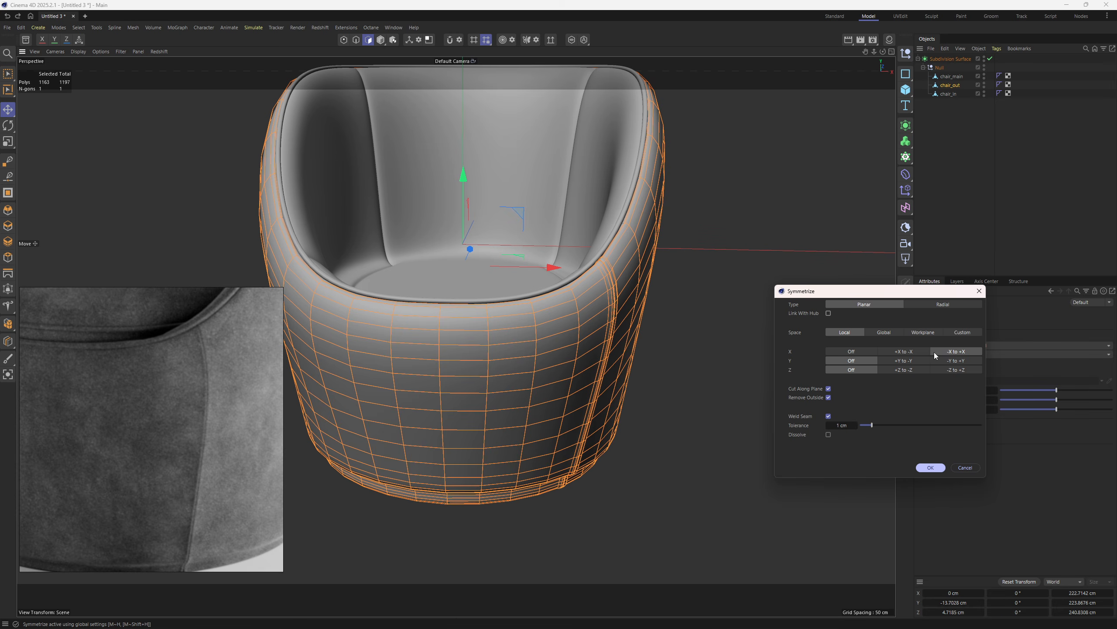
click(904, 352)
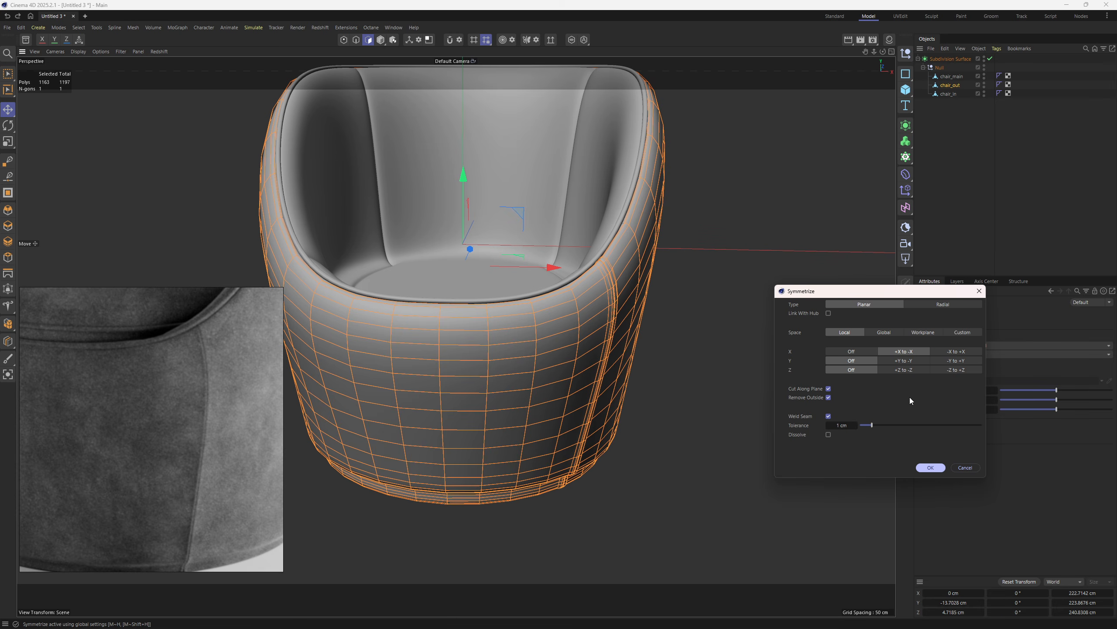
click(931, 468)
alt+drag(515, 348, 610, 281)
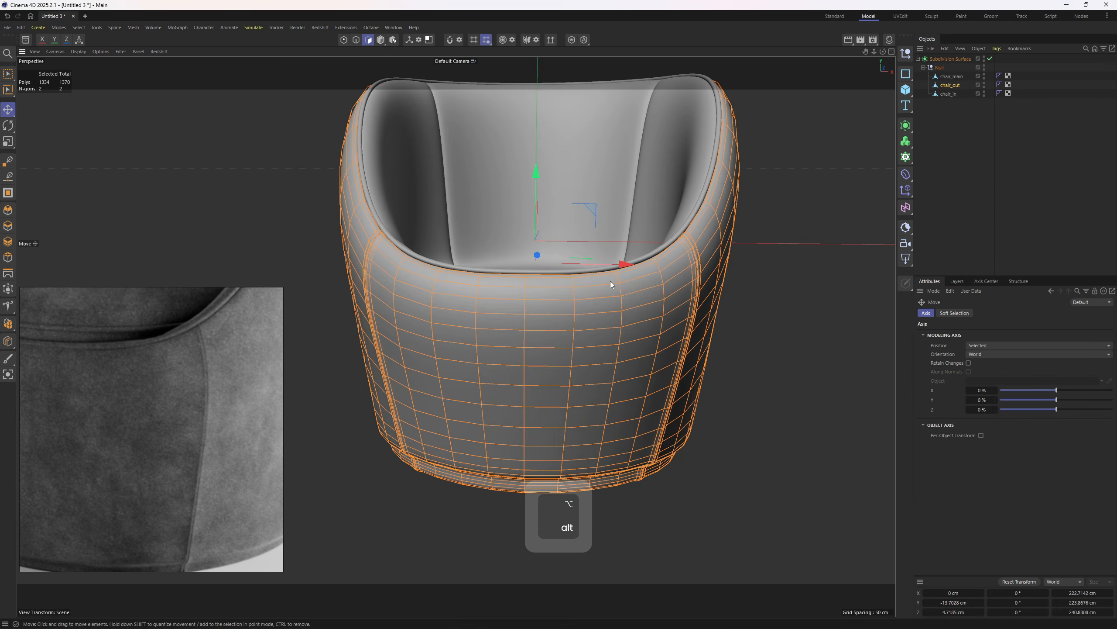
Step: Review the symmetrized chair from several angles and bring the seat cushion into view in the reference image
click(992, 186)
alt+drag(675, 199, 625, 253)
click(1010, 147)
alt+right_drag(744, 220, 684, 244)
alt+drag(684, 244, 651, 230)
middle_drag(145, 335, 191, 444)
middle_drag(162, 389, 184, 435)
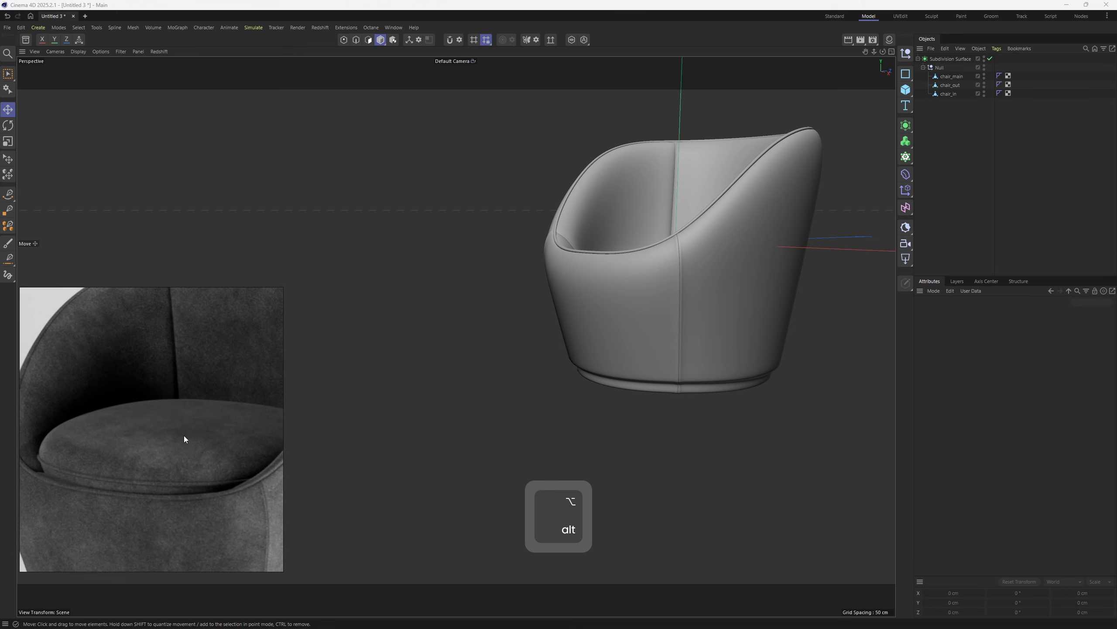
Step: Add a Disc primitive inside the chair for the seat cushion and display the scene with shaded wireframe lines
alt+drag(682, 268, 615, 316)
alt+right_drag(615, 316, 615, 291)
alt+drag(615, 291, 622, 275)
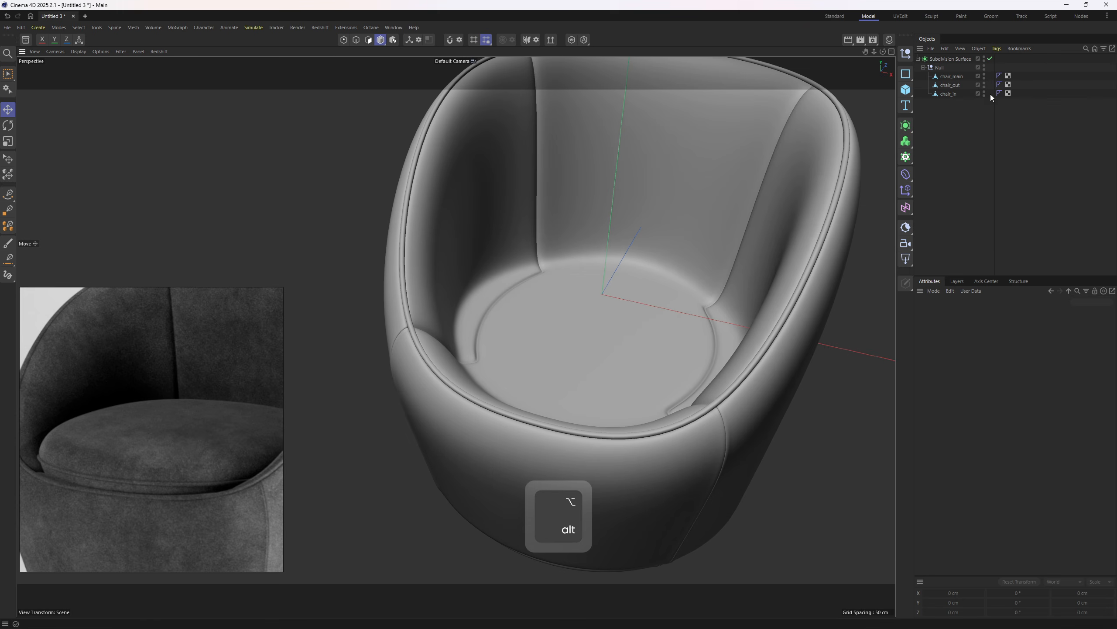
drag(905, 90, 995, 121)
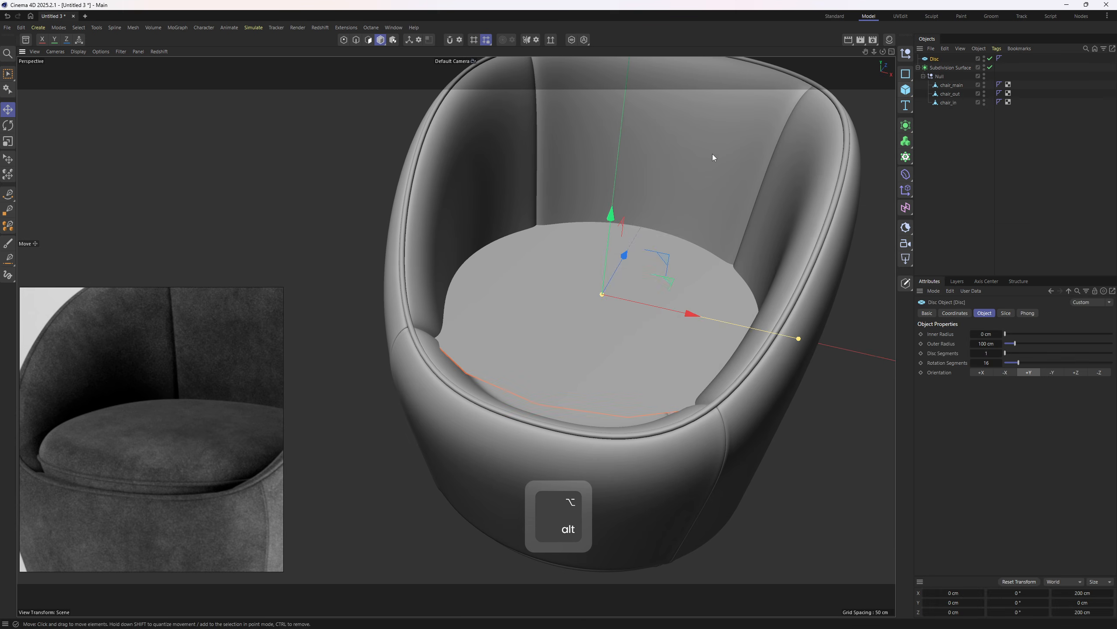
alt+right_drag(621, 211, 594, 246)
alt+drag(594, 246, 602, 289)
key(n)
key(b)
alt+right_drag(663, 334, 660, 323)
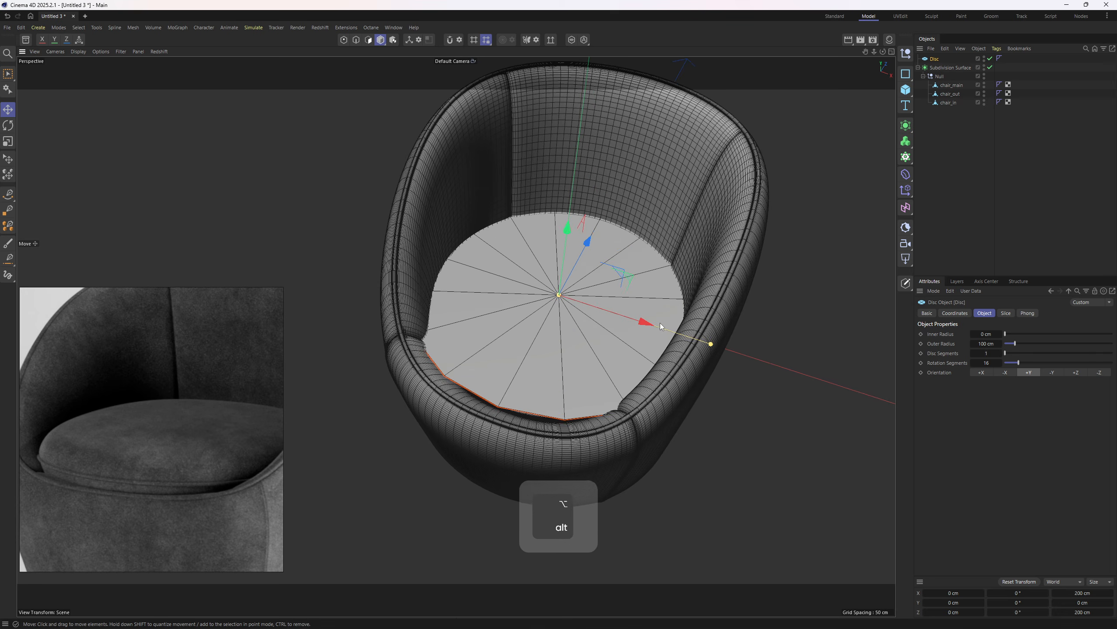
alt+middle_drag(660, 323, 678, 348)
alt+drag(678, 348, 678, 341)
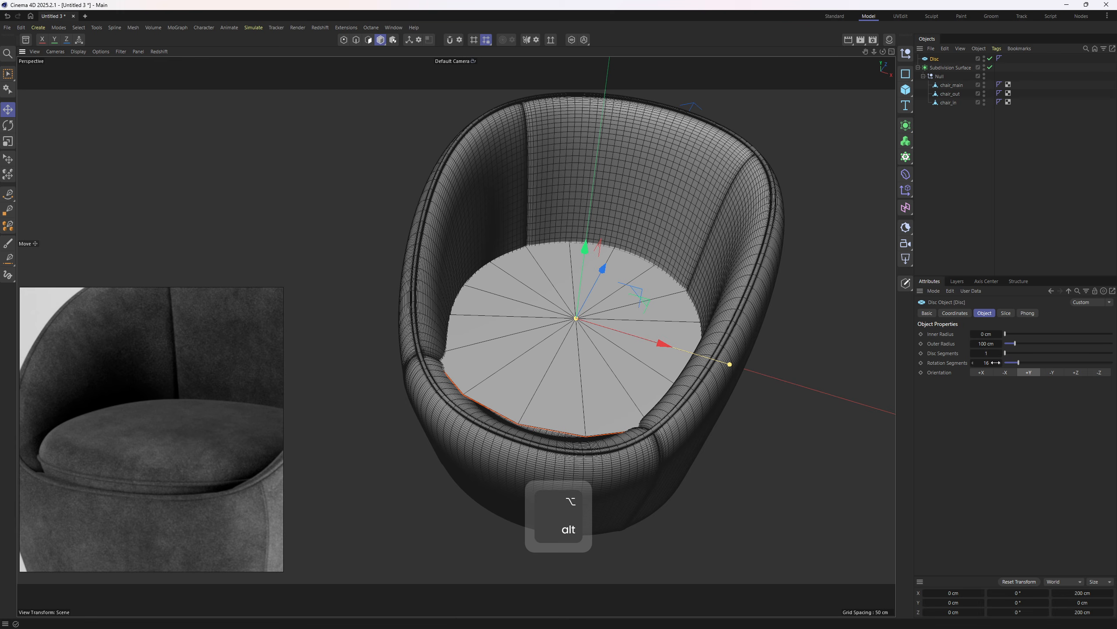
Step: Set the disc's rotation segments to 8
double_click(987, 363)
key(BackSpace)
text(4)
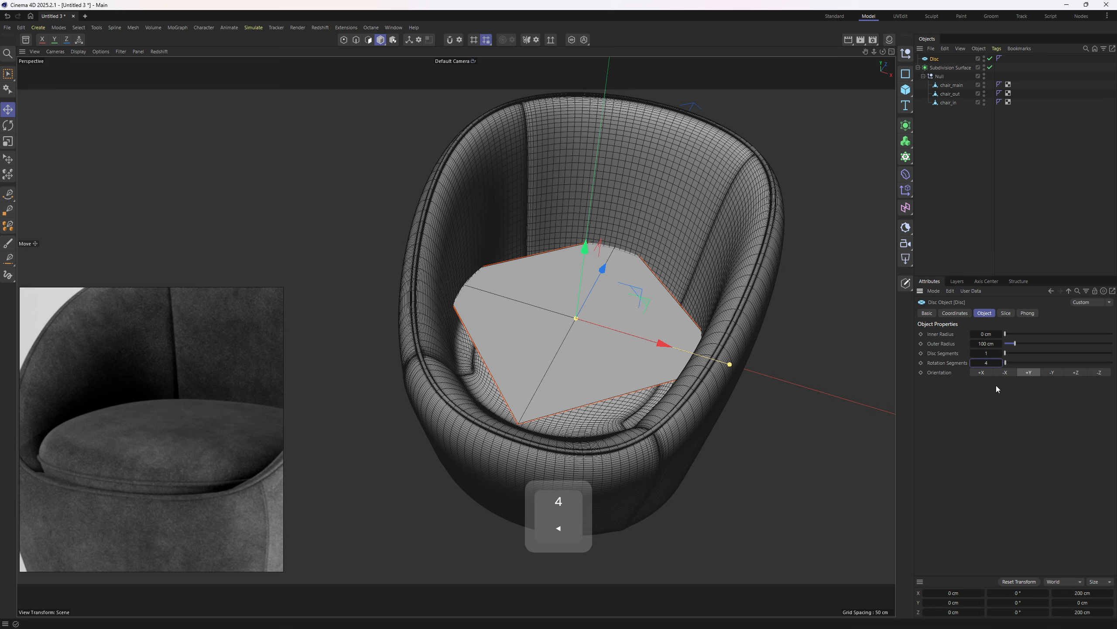
click(999, 361)
click(1000, 362)
click(1000, 362)
click(1000, 361)
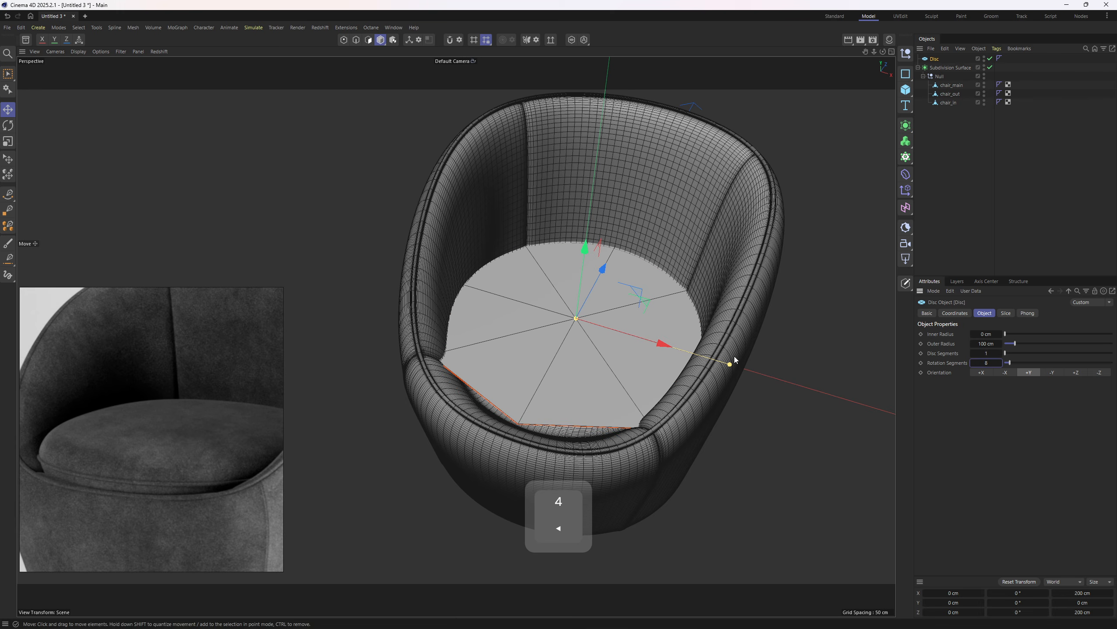
Step: Make the disc editable and place it under a new Subdivision Surface
alt+right_drag(734, 359, 704, 382)
key(c)
key(3)
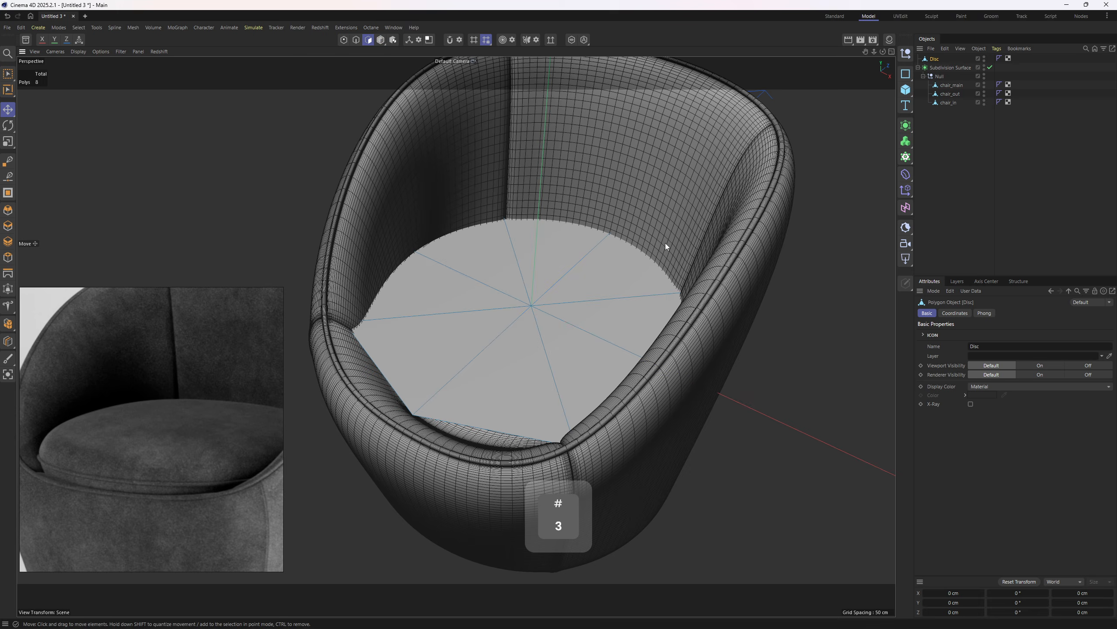
alt+drag(665, 243, 625, 260)
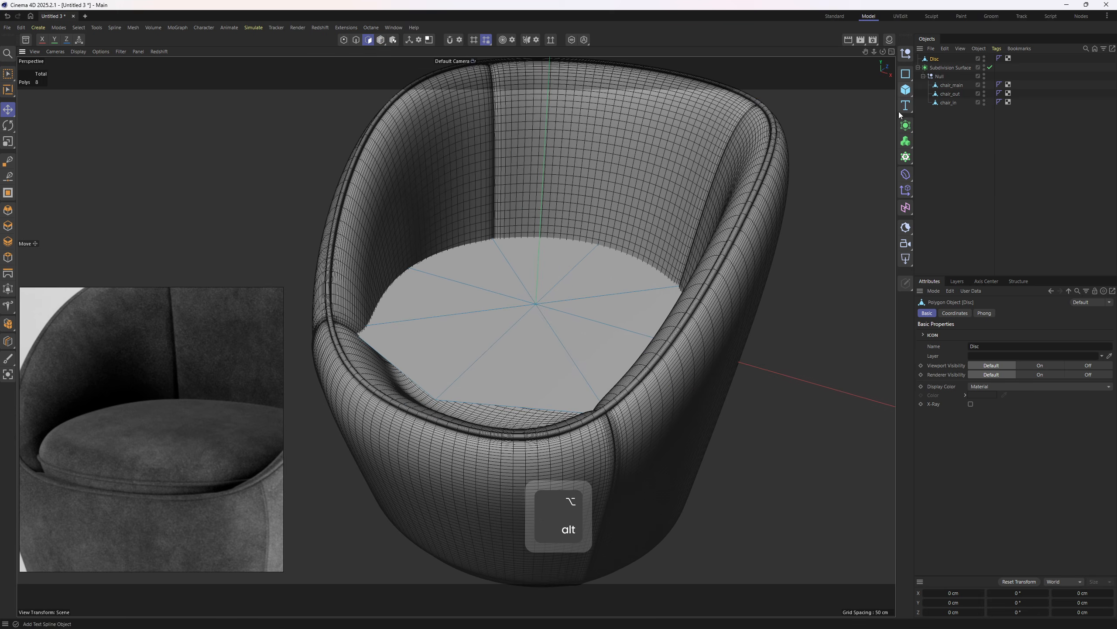
alt+click(906, 125)
key(4)
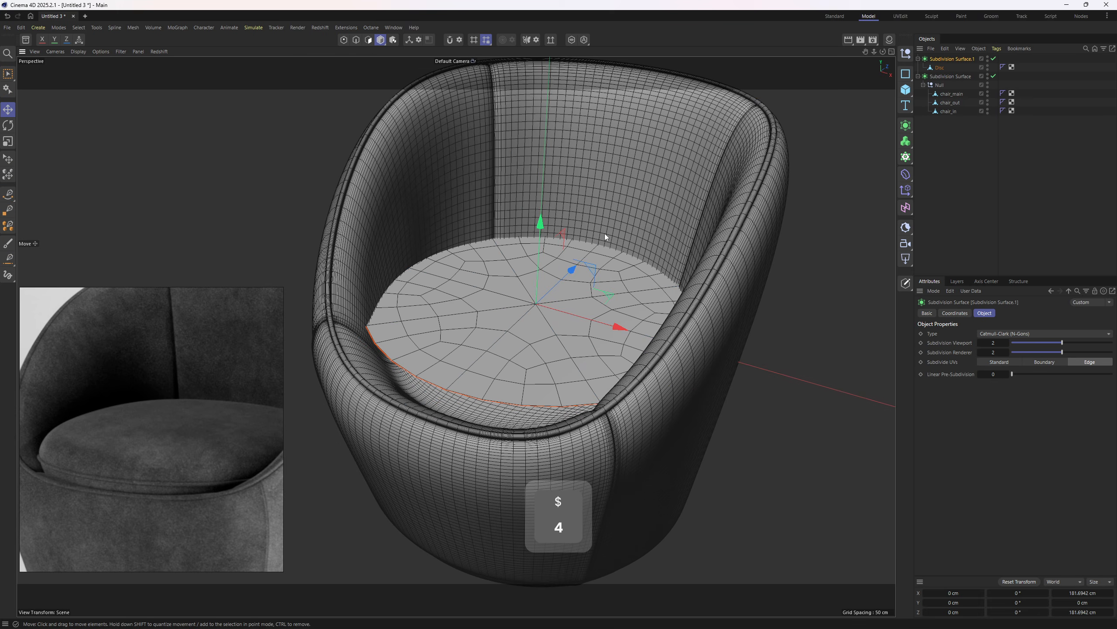
Step: Move the seat disc toward the chair's front and slightly down, to about Y -3.3 cm and Z -13.3 cm
click(940, 68)
drag(572, 269, 561, 281)
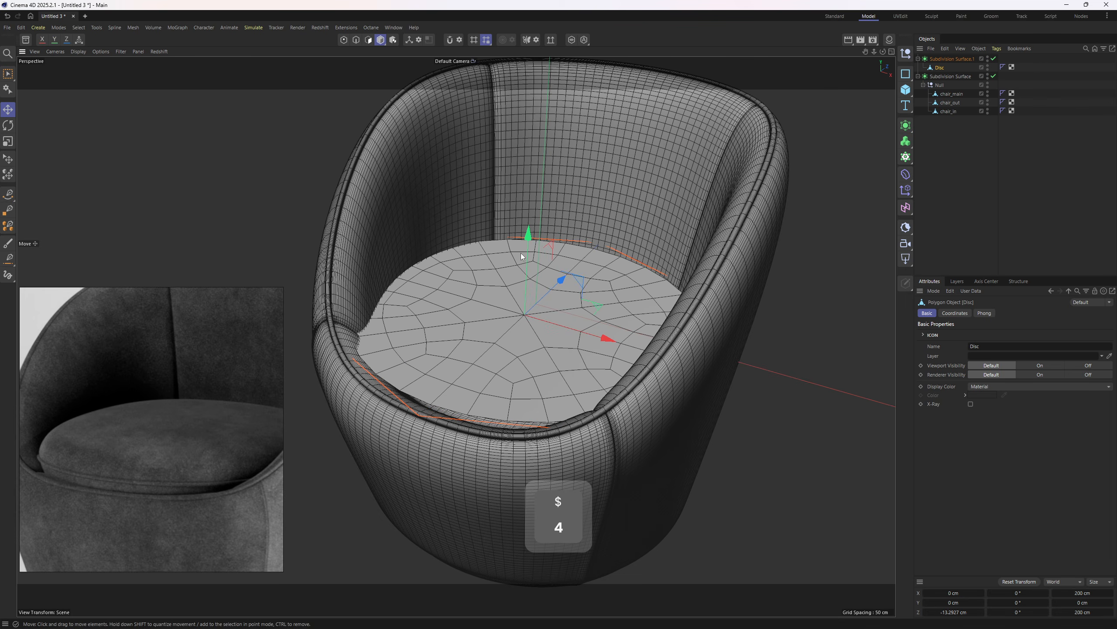
key(t)
drag(683, 386, 502, 381)
key(ctrl+z)
Step: Select the three points on each side of the disc and scale them inward along X to about 178 cm wide
key(1)
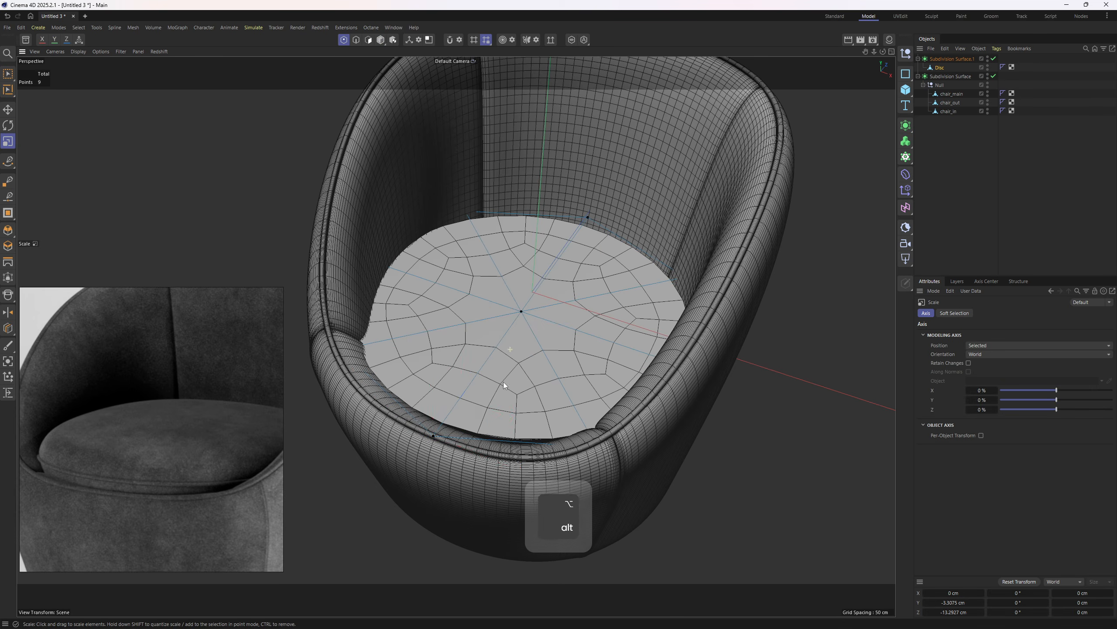
click(434, 435)
click(588, 217)
alt+drag(625, 310, 670, 311)
scroll(670, 310, down, 2)
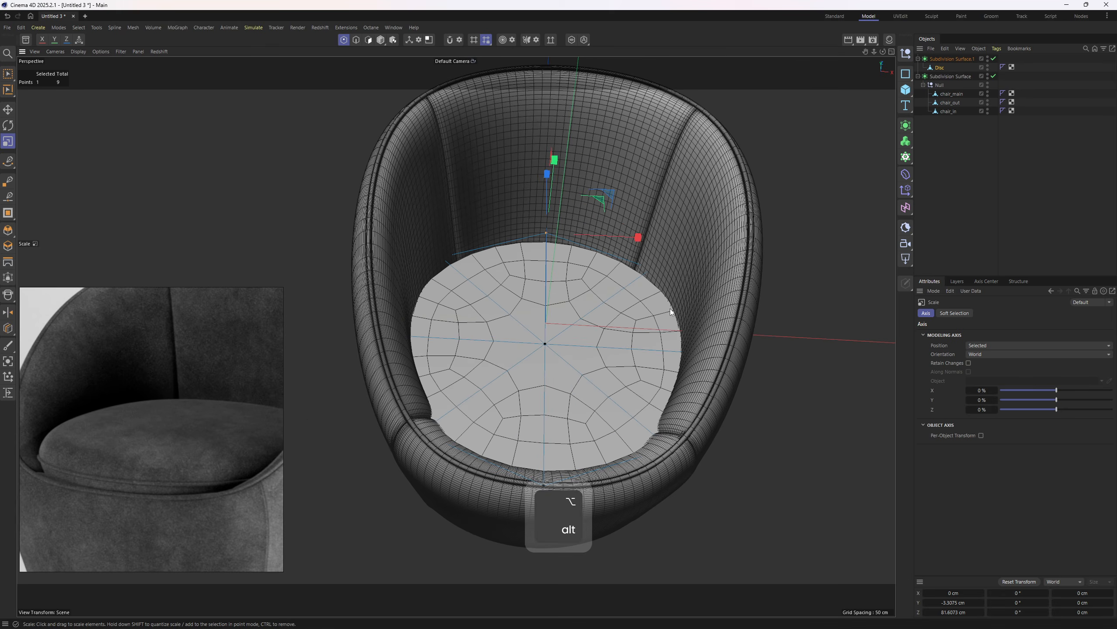
key(0)
drag(626, 237, 615, 180)
key(ctrl+z)
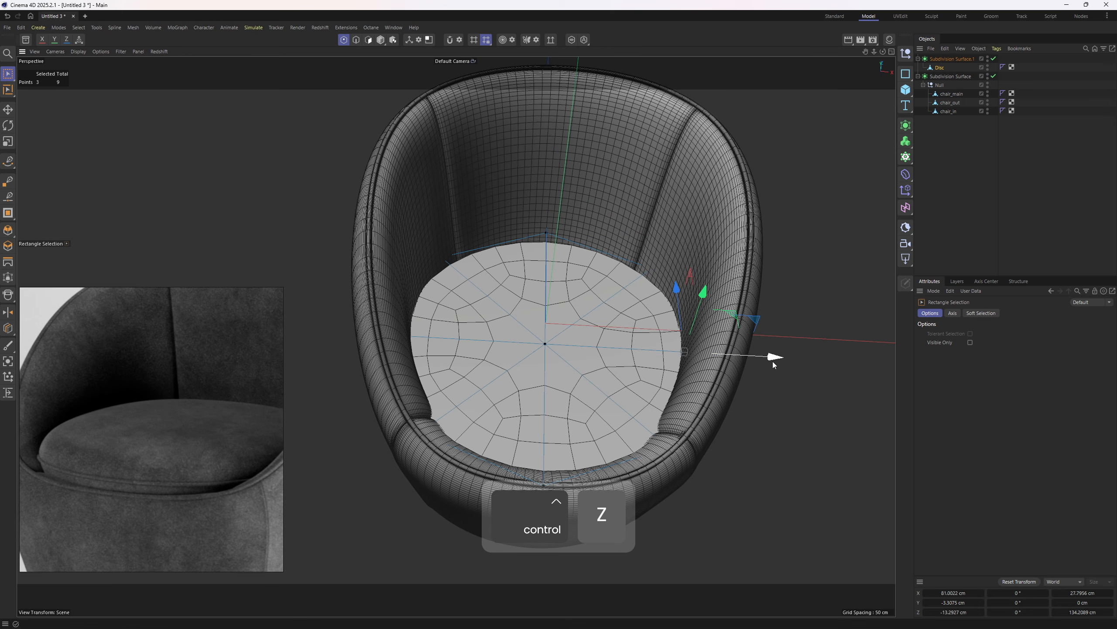
shift+drag(276, 187, 445, 543)
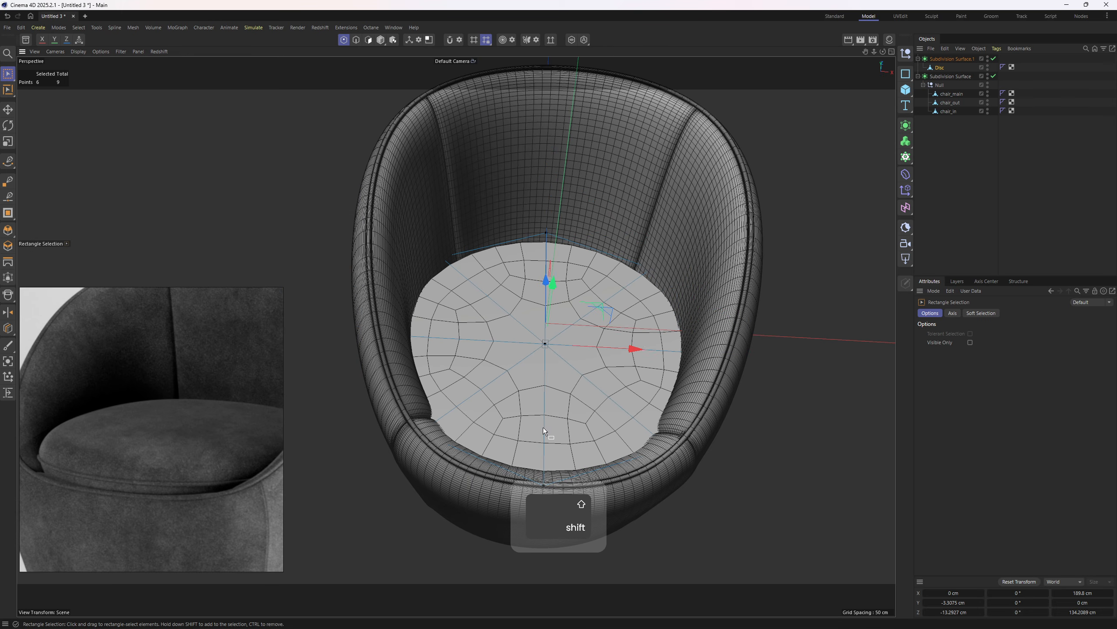
key(t)
drag(636, 355, 627, 349)
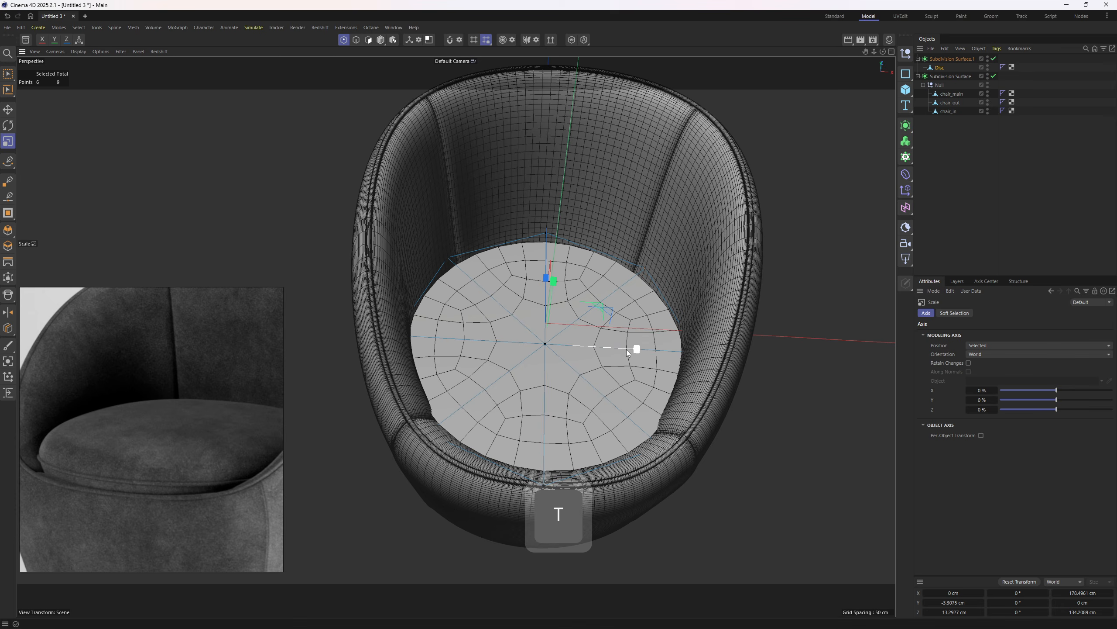
Step: Adjust the disc's rear and front diagonal corner points along the depth to fit the seat opening
key(space)
drag(439, 245, 464, 269)
shift+drag(624, 247, 667, 296)
alt+drag(667, 296, 704, 325)
drag(518, 210, 567, 247)
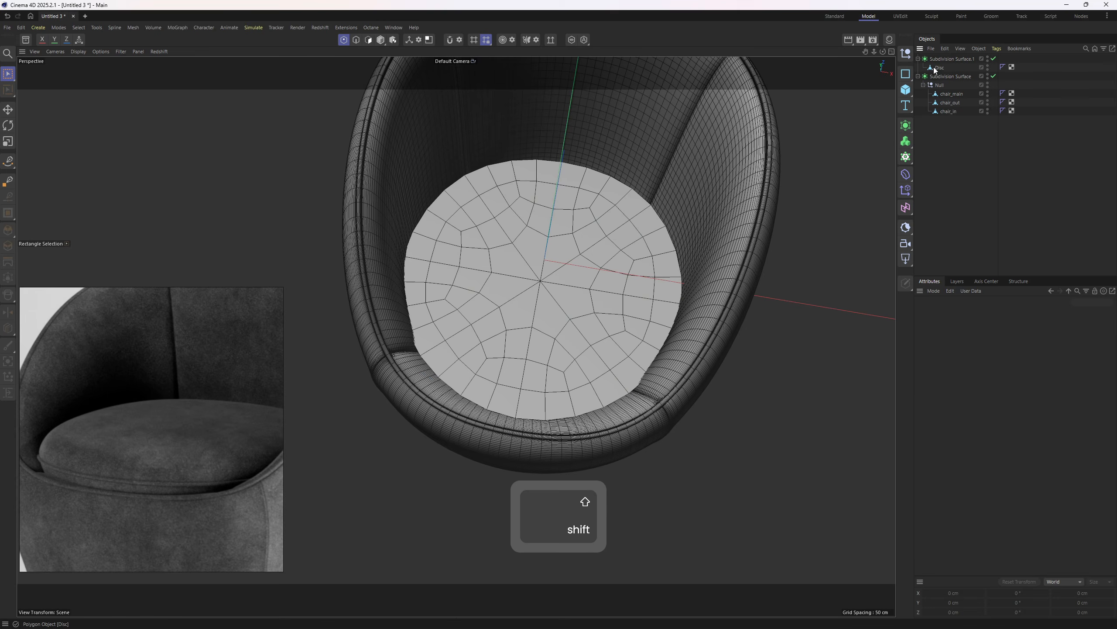
Step: Place the disc under a Thicken generator and set the thickness to 38 cm
click(938, 67)
alt+drag(906, 125, 943, 214)
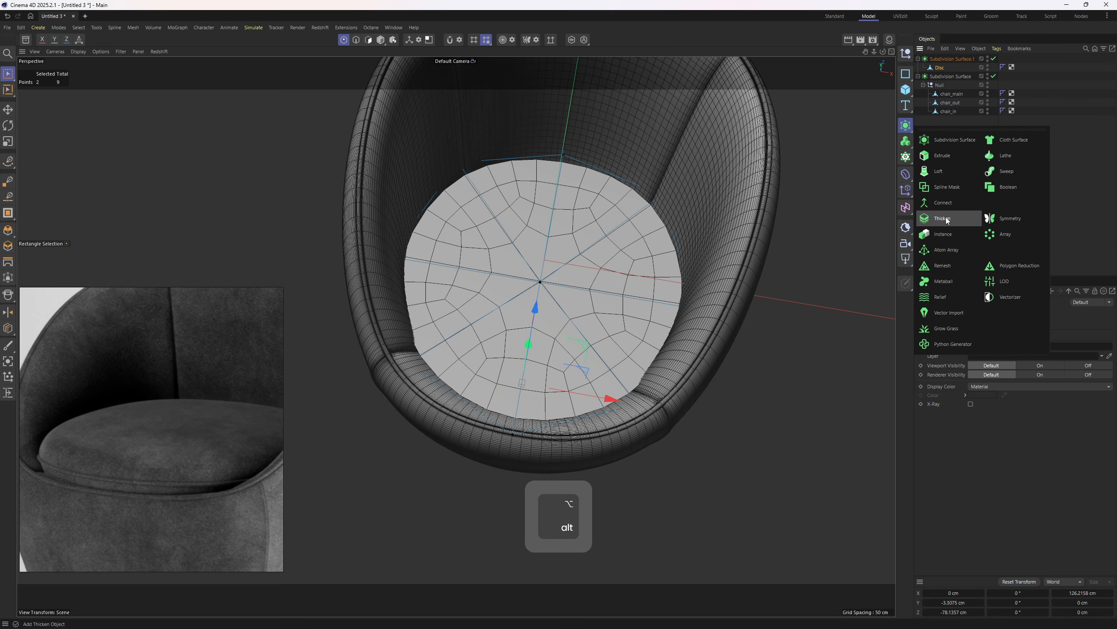
alt+click(946, 218)
alt+drag(610, 325, 611, 227)
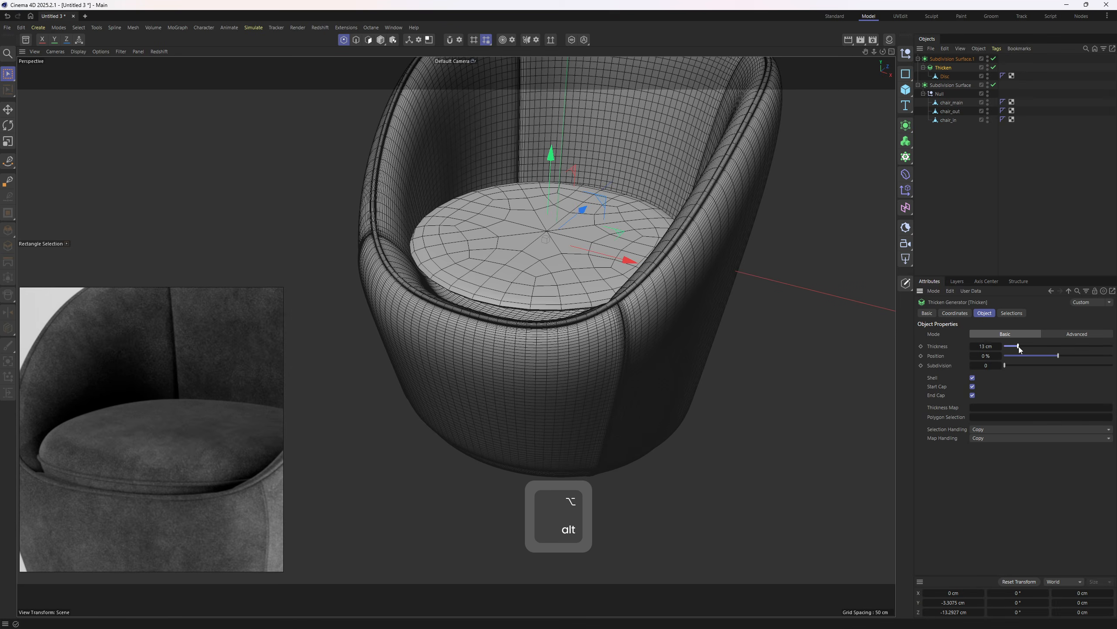
drag(1022, 348, 1046, 347)
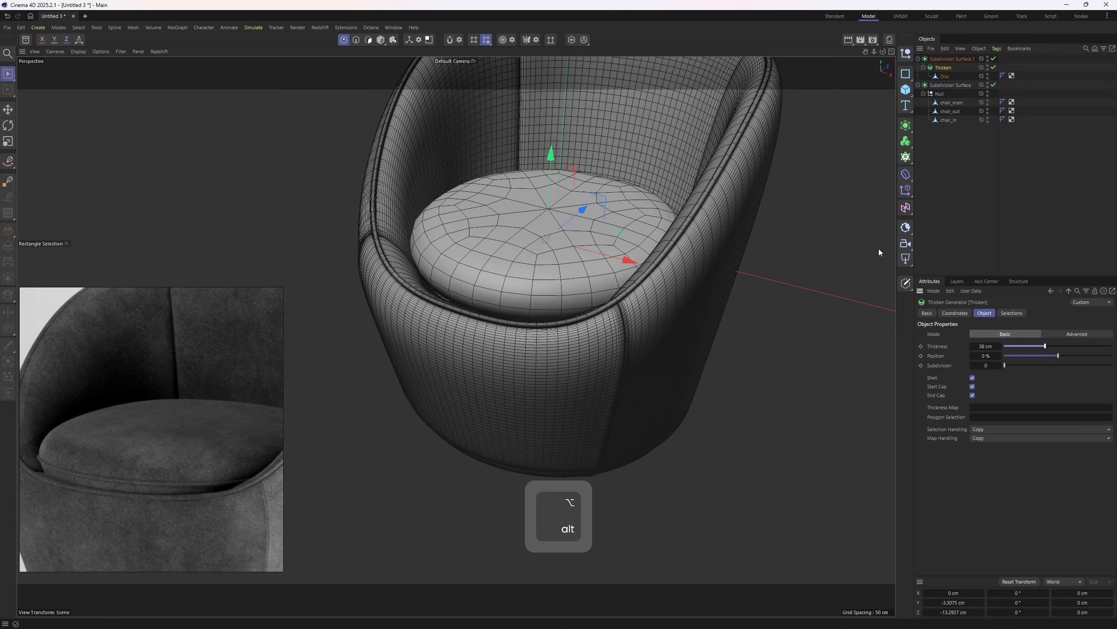
Step: Examine the cushion's topology with its Subdivision Surface switched off and back on
alt+drag(774, 209, 770, 240)
click(994, 58)
click(945, 76)
key(o)
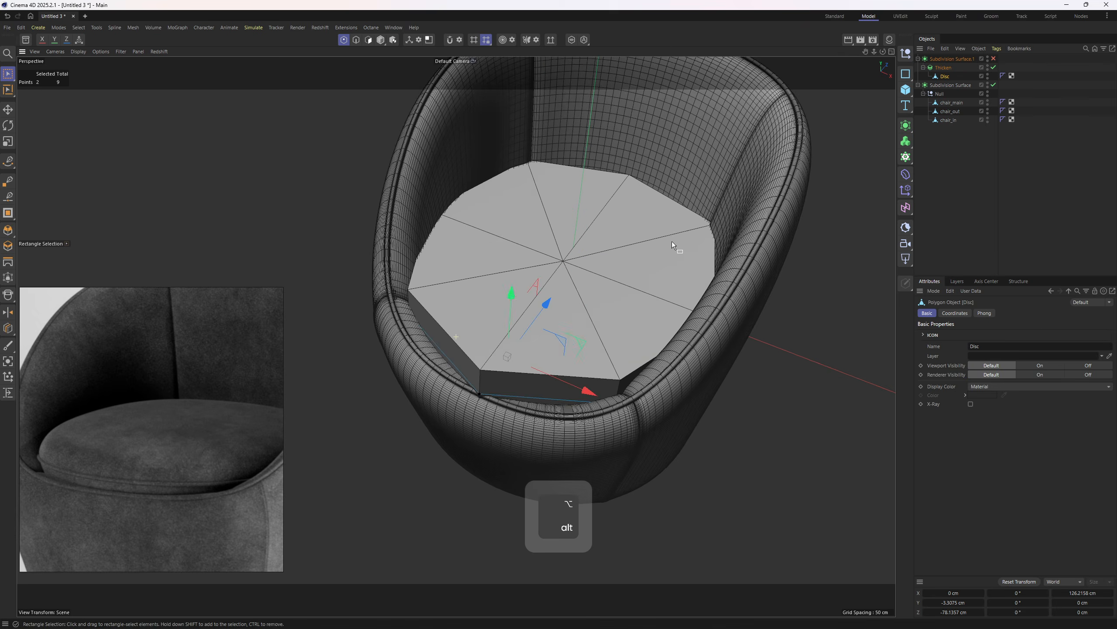
key(e)
alt+drag(583, 209, 891, 132)
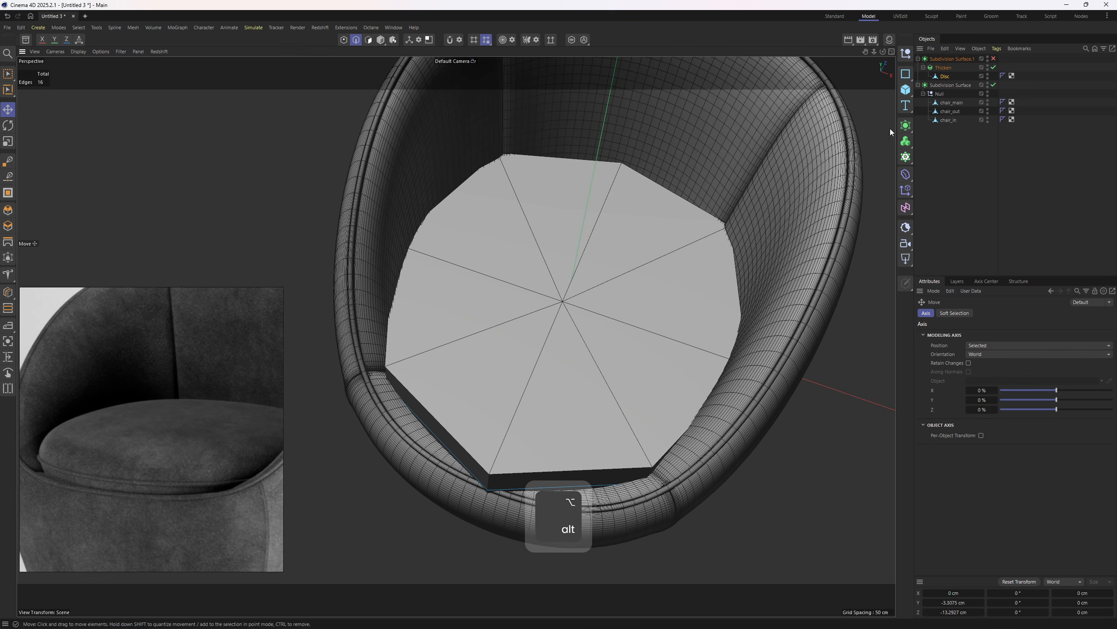
key(2)
key(e)
click(993, 59)
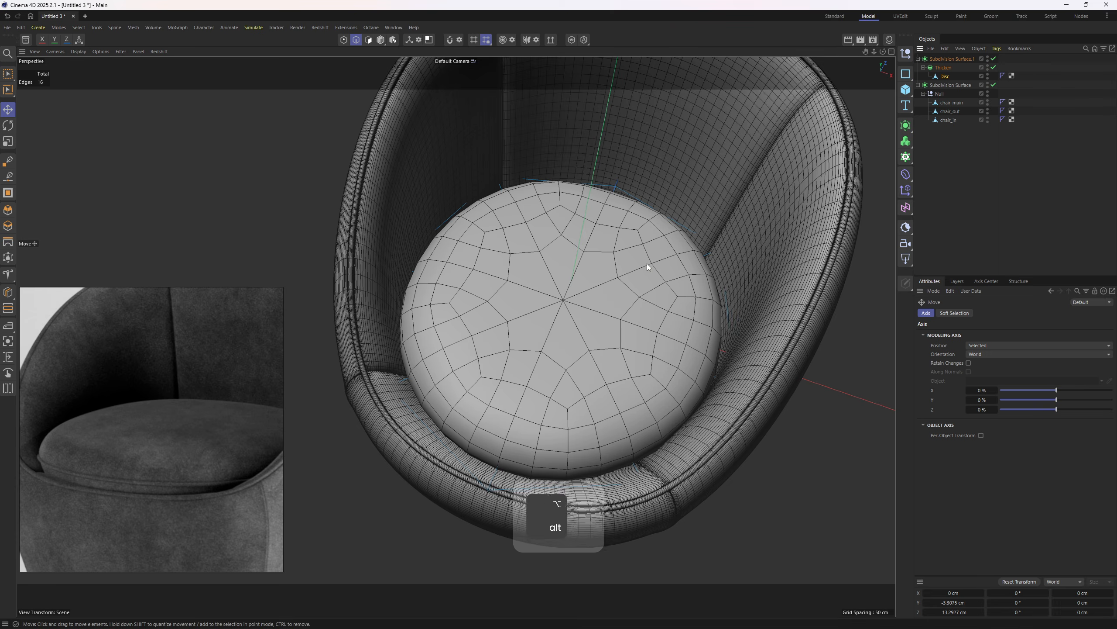
alt+drag(647, 264, 630, 266)
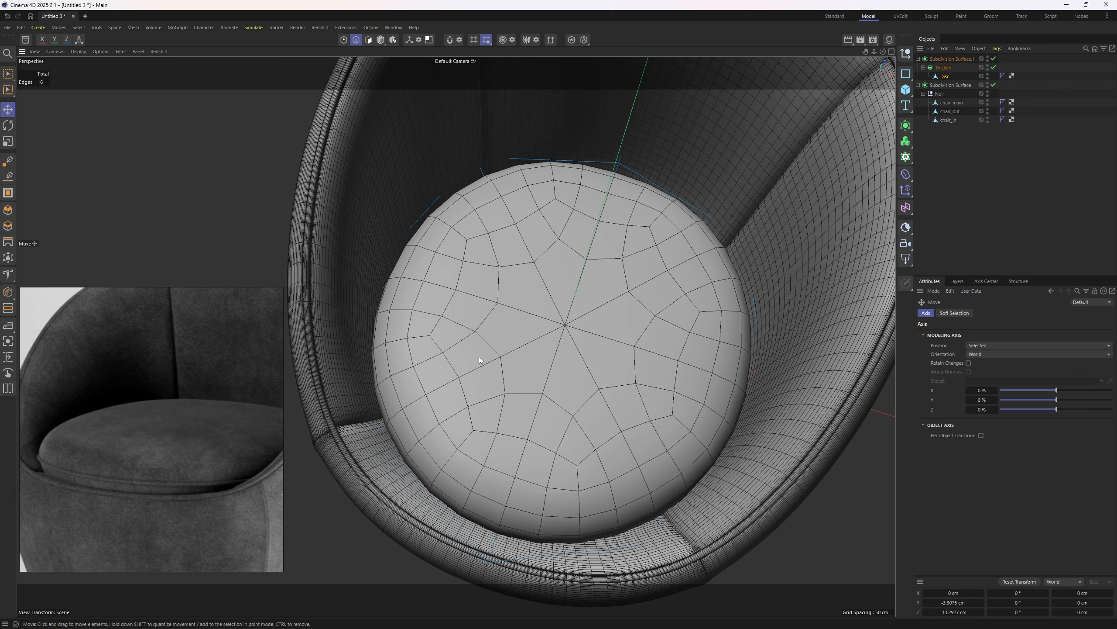
Step: Switch off the cushion's Subdivision Surface and Thicken generator to expose the base disc's edges
click(943, 77)
scroll(746, 172, down, 1)
key(3)
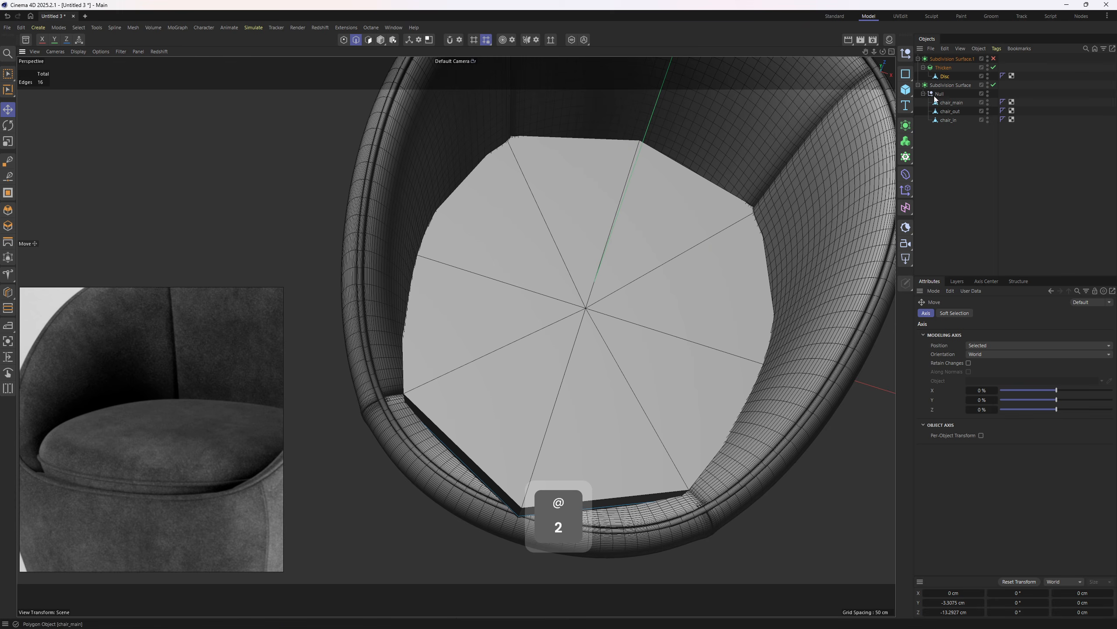
key(2)
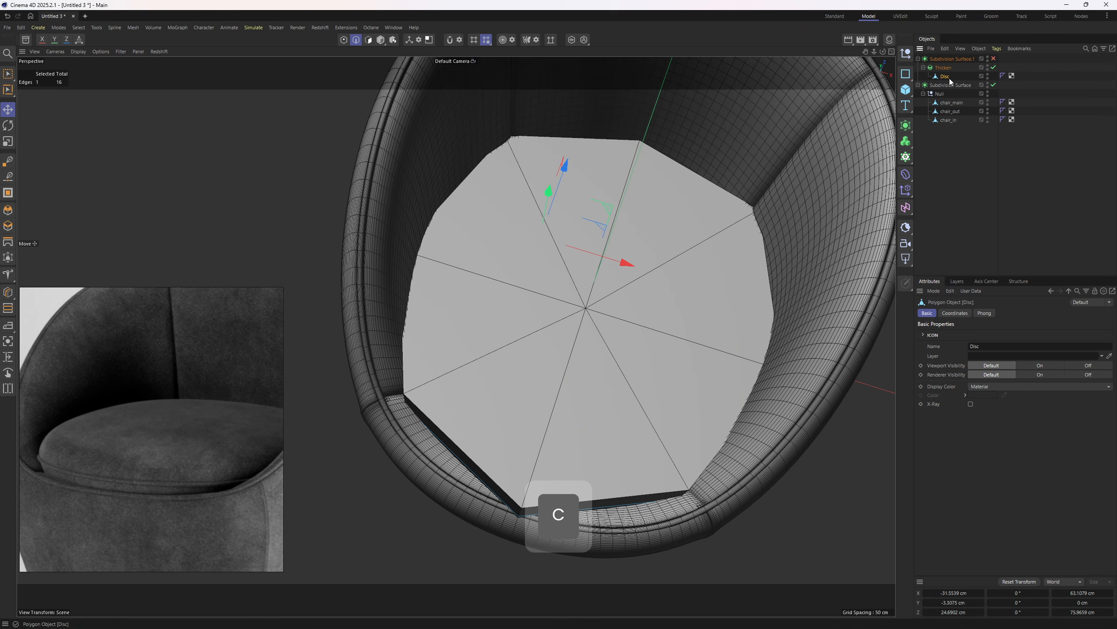
click(360, 40)
key(d)
scroll(555, 202, down, 5)
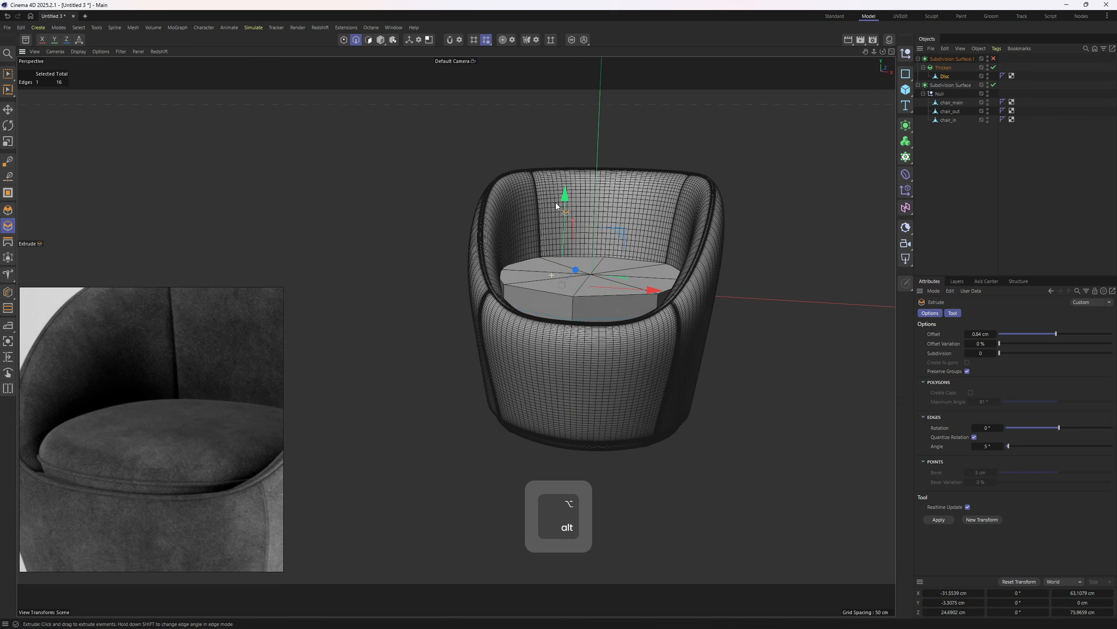
alt+drag(758, 134, 571, 198)
scroll(571, 197, up, 3)
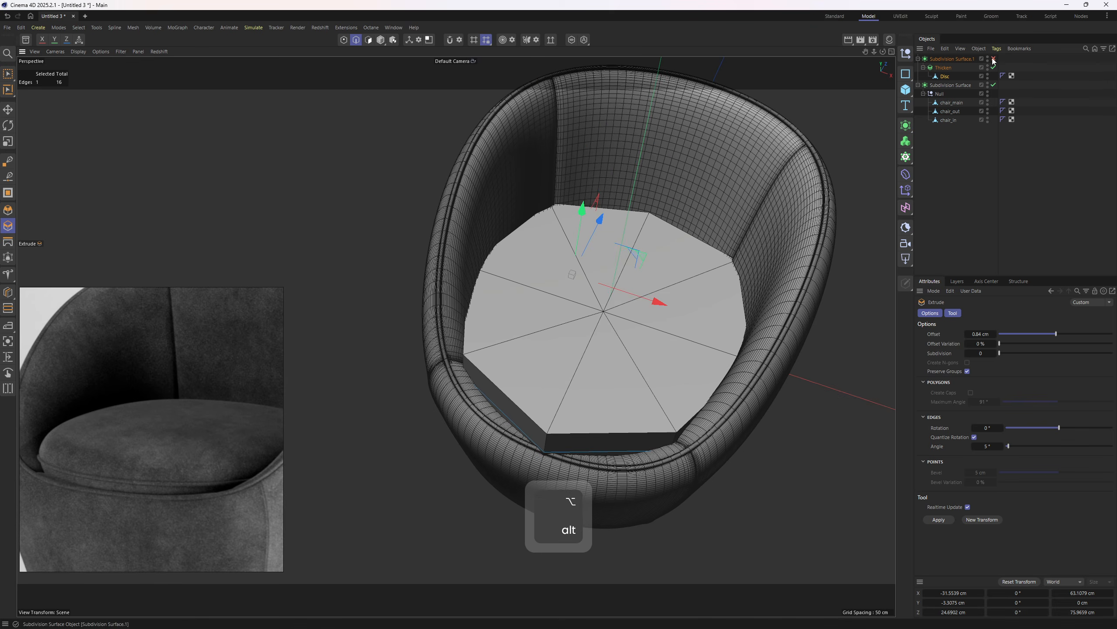
scroll(629, 319, up, 3)
Step: Melt the four diagonal spoke edges of the disc so that only the straight cross edges divide it
key(e)
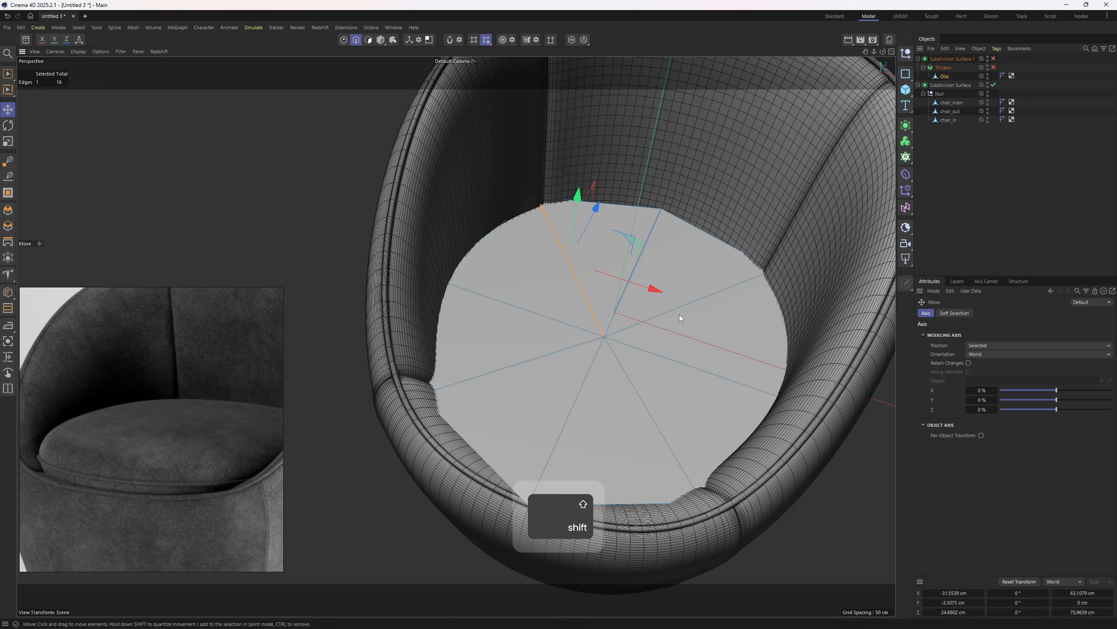
shift+click(679, 314)
alt+drag(633, 359, 631, 319)
shift+click(633, 384)
shift+click(500, 382)
right_click(779, 266)
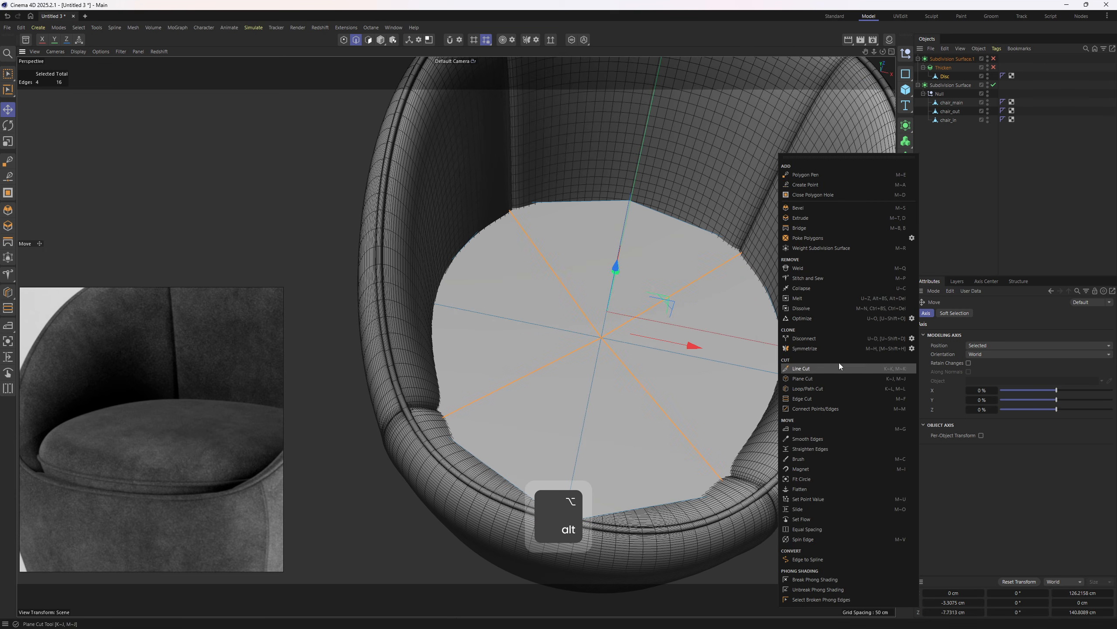
click(820, 309)
key(ctrl+z)
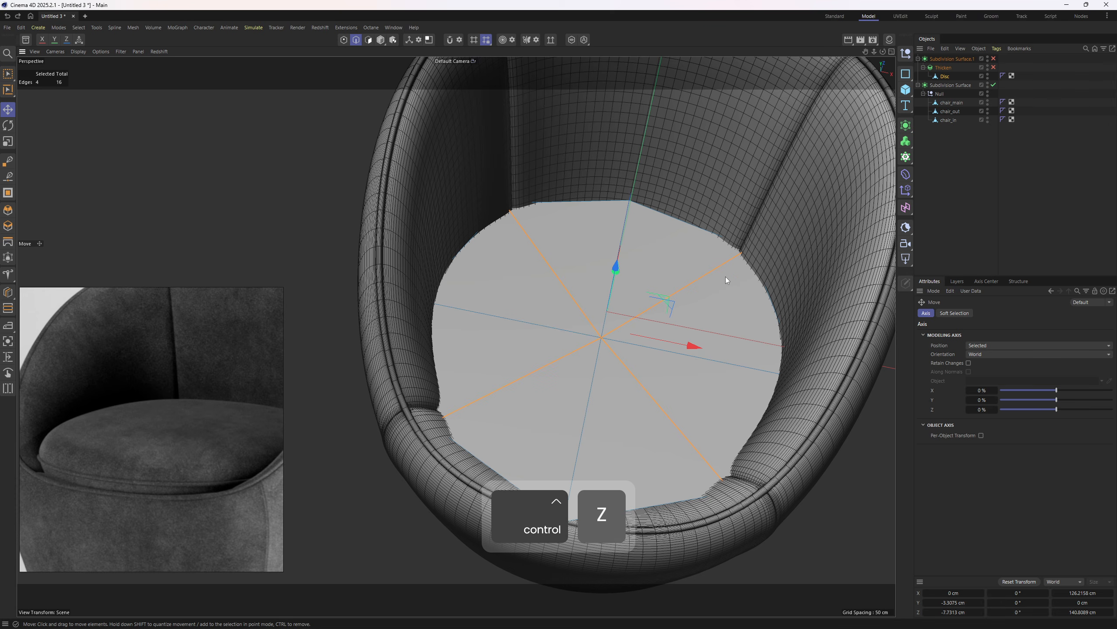
right_click(805, 312)
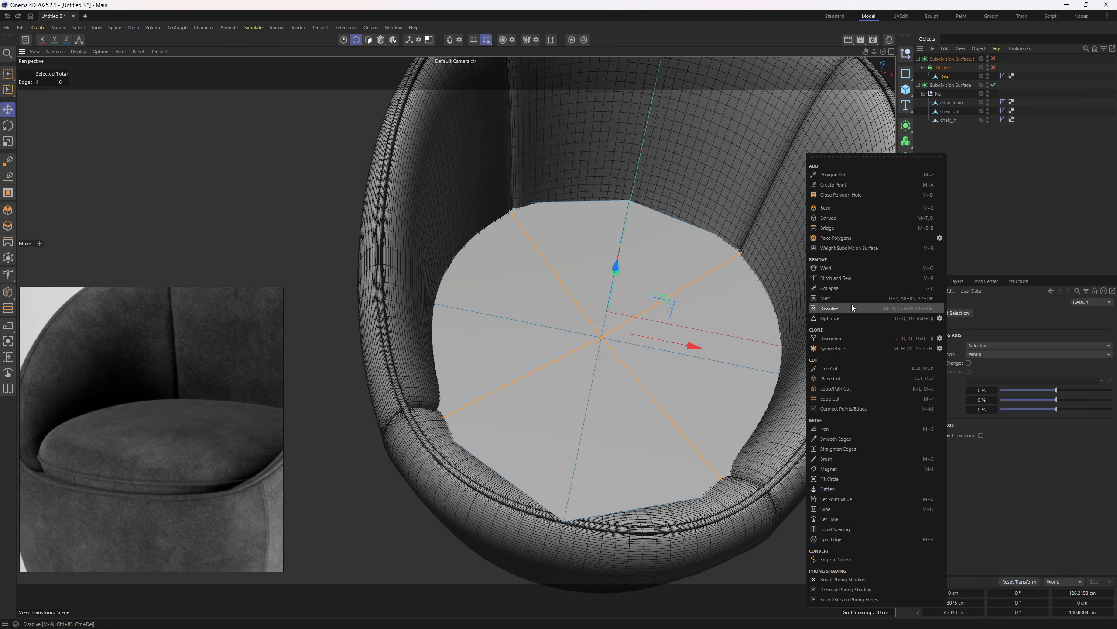
click(828, 299)
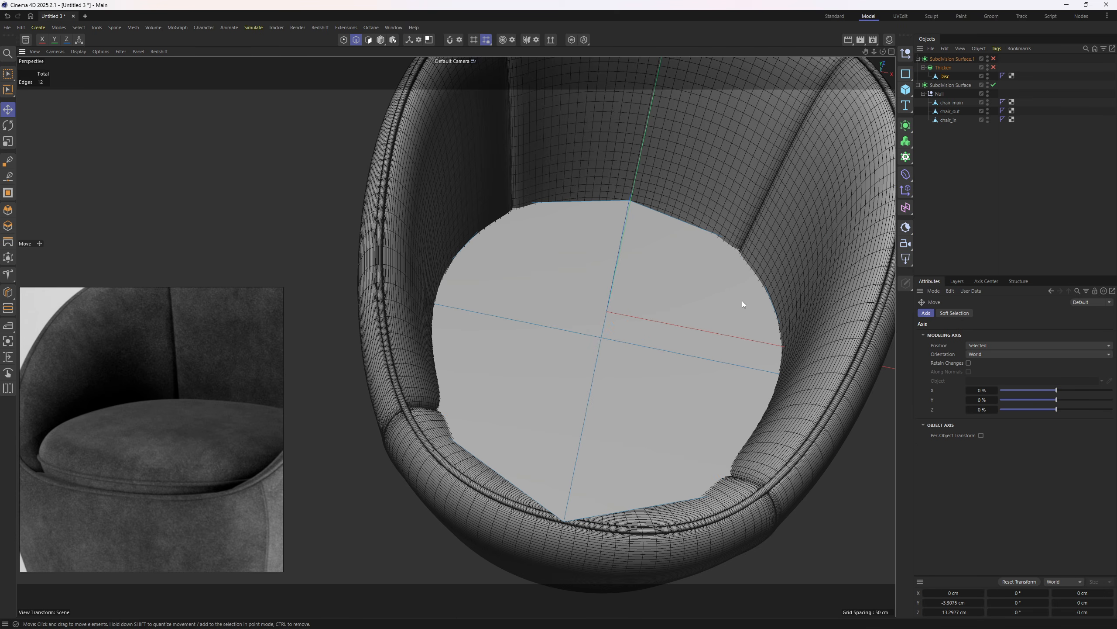
Step: Re-enable the cushion's Thicken generator and Subdivision Surface and check the smoothed shape
alt+drag(742, 301, 626, 385)
click(993, 67)
click(993, 58)
alt+drag(510, 252, 625, 253)
Step: Make the cushion's Subdivision Surface editable
click(934, 67)
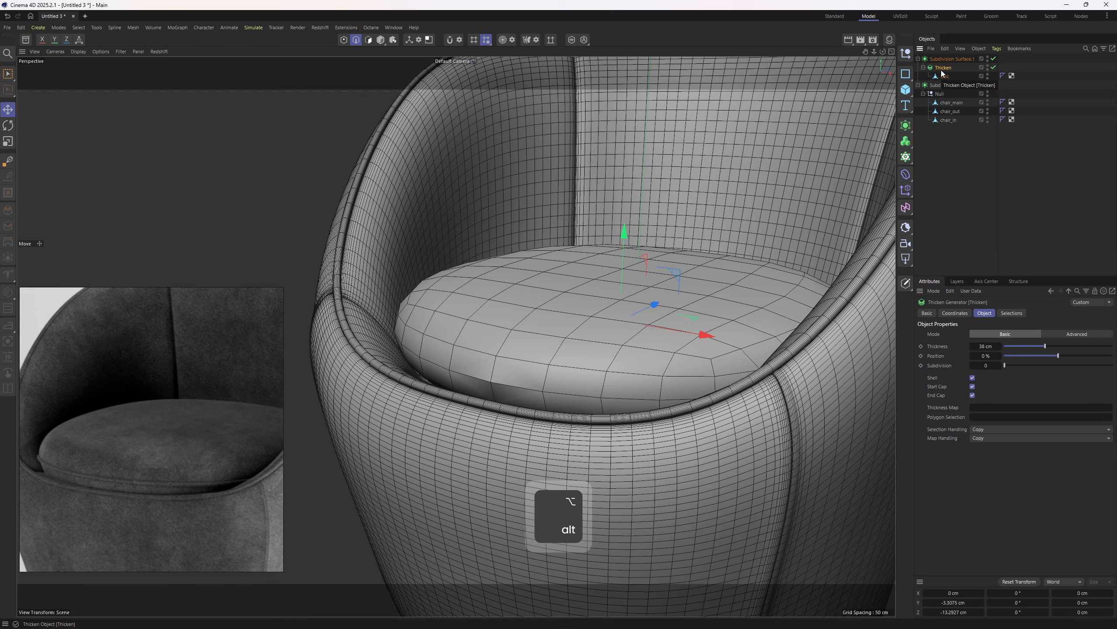
click(951, 61)
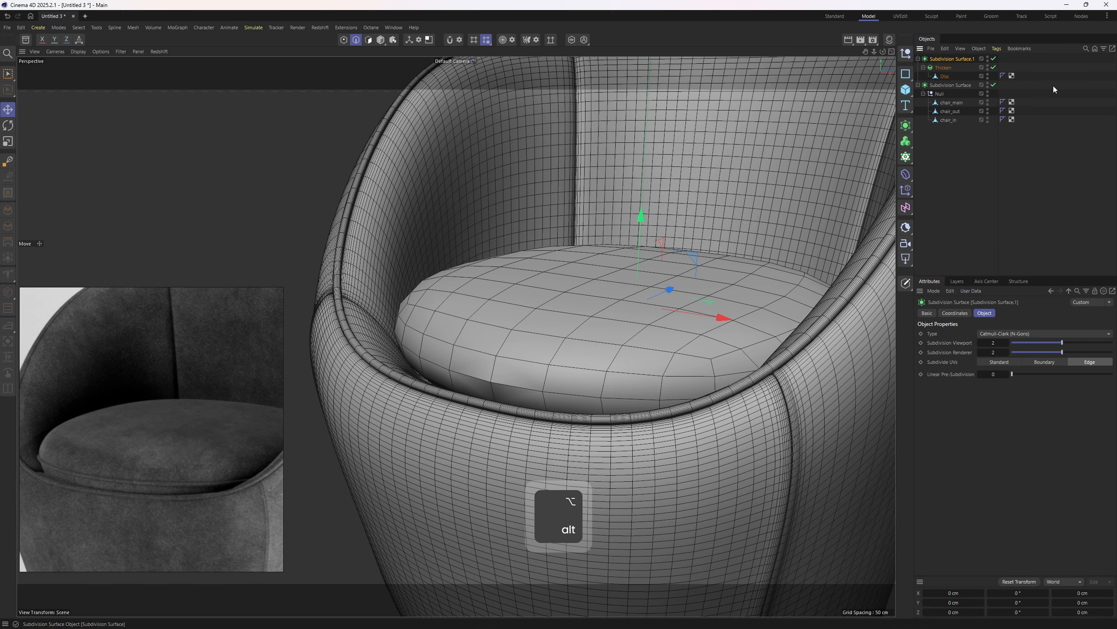
key(c)
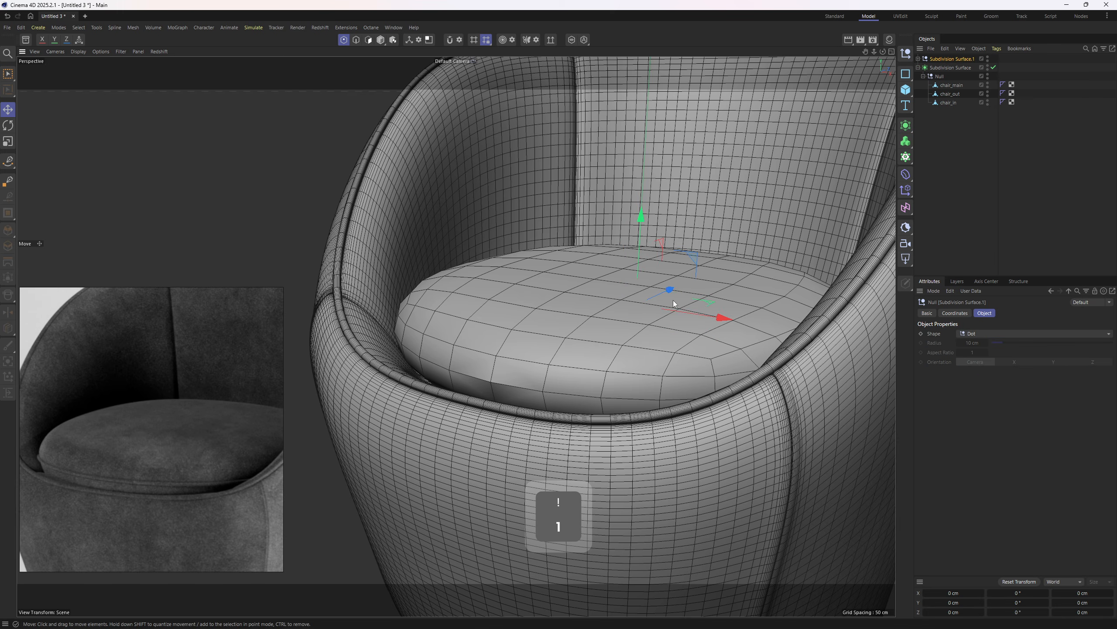
Step: Move the converted cushion mesh into the null with the chair parts and delete the leftover null
click(942, 68)
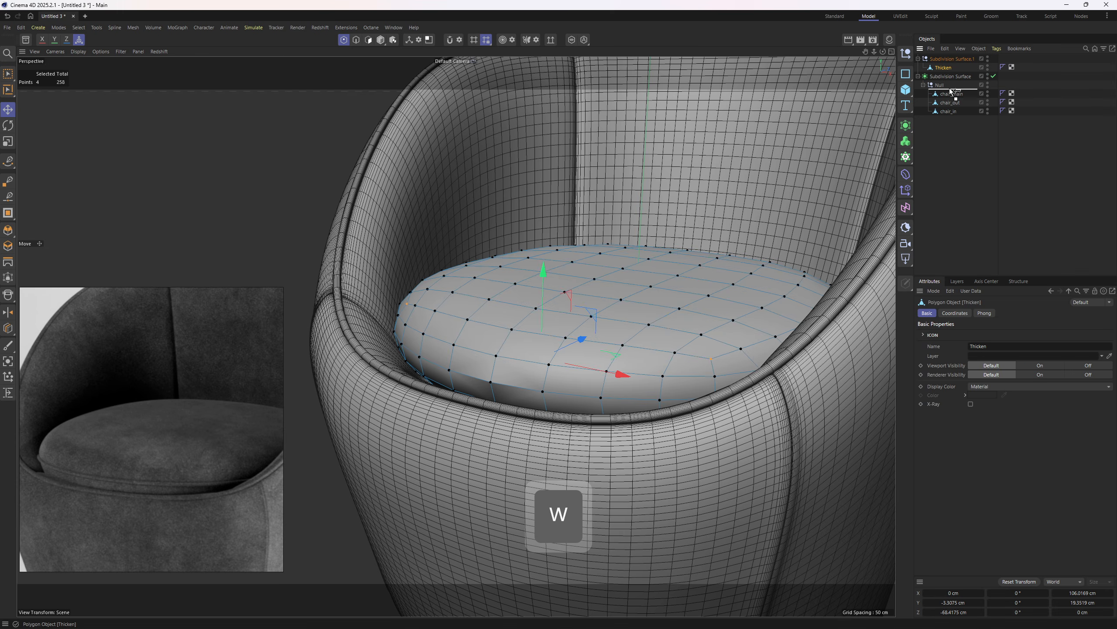
drag(951, 92, 951, 92)
click(945, 57)
key(Delete)
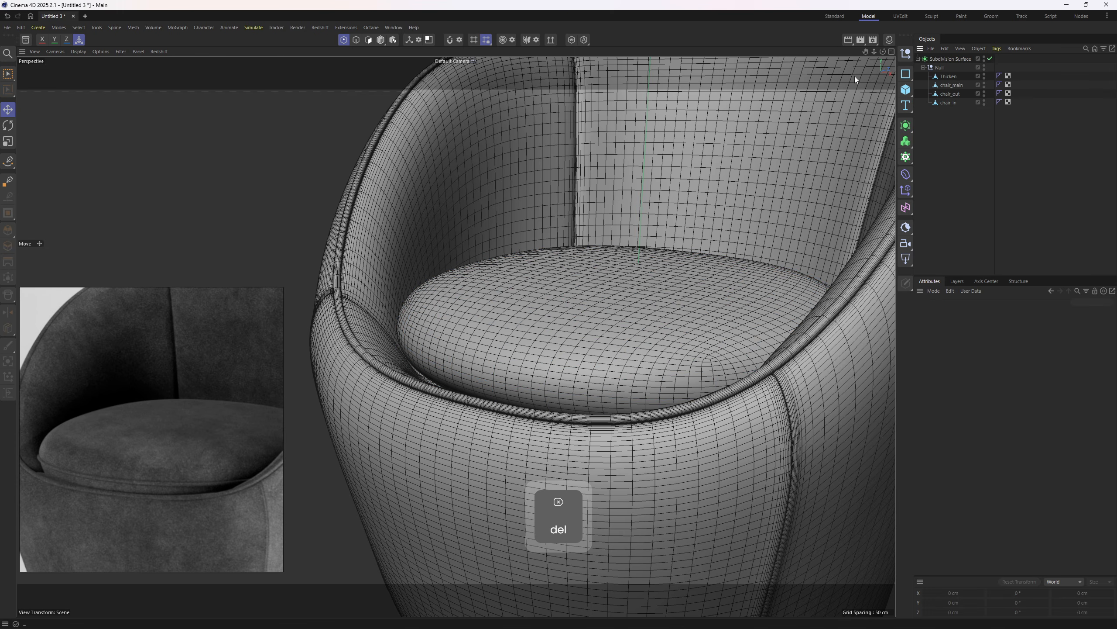
Step: Rename the null as chair and the cushion mesh as pillow
double_click(935, 68)
text(chair)
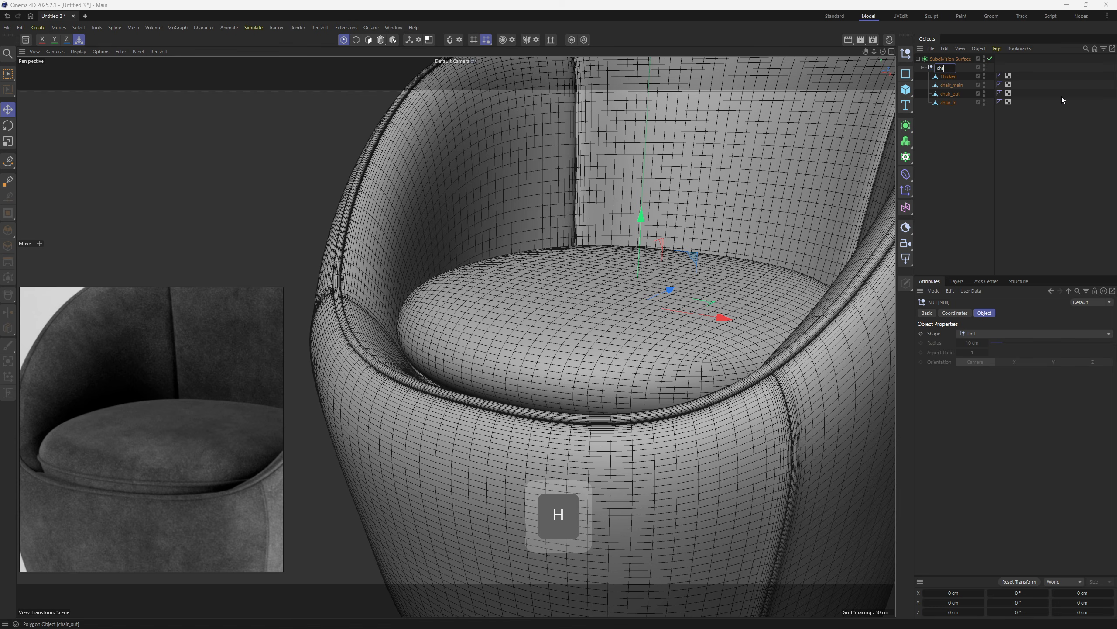
key(Return)
click(947, 77)
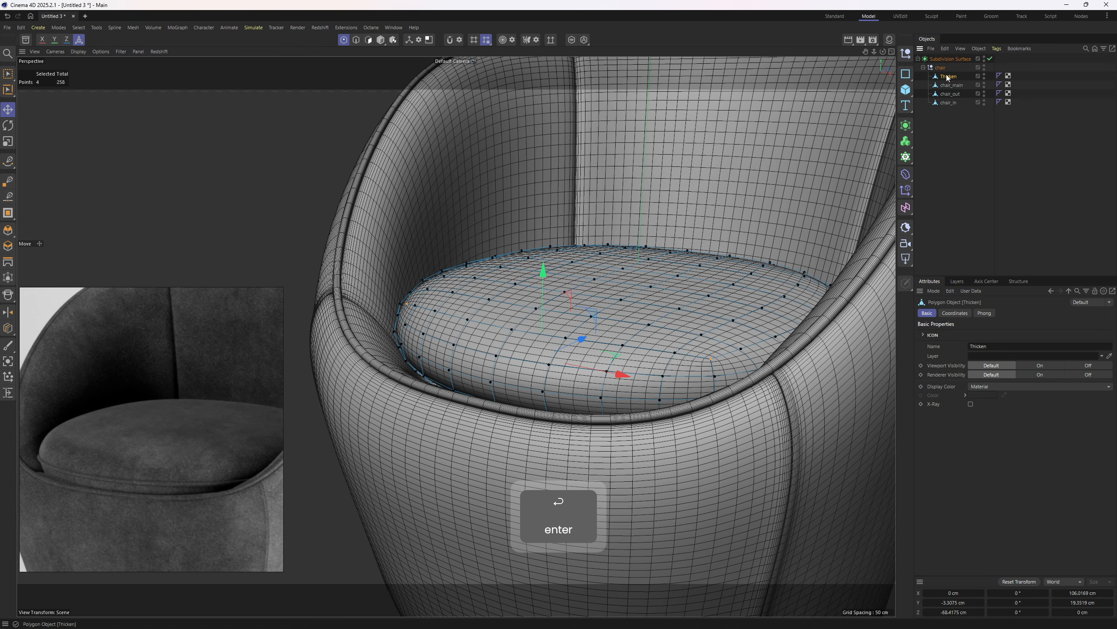
text(pillow)
key(Return)
Step: Enlarge the pillow slightly with Scale and select two edge loops around its rounded side
alt+drag(616, 246, 432, 375)
key(2)
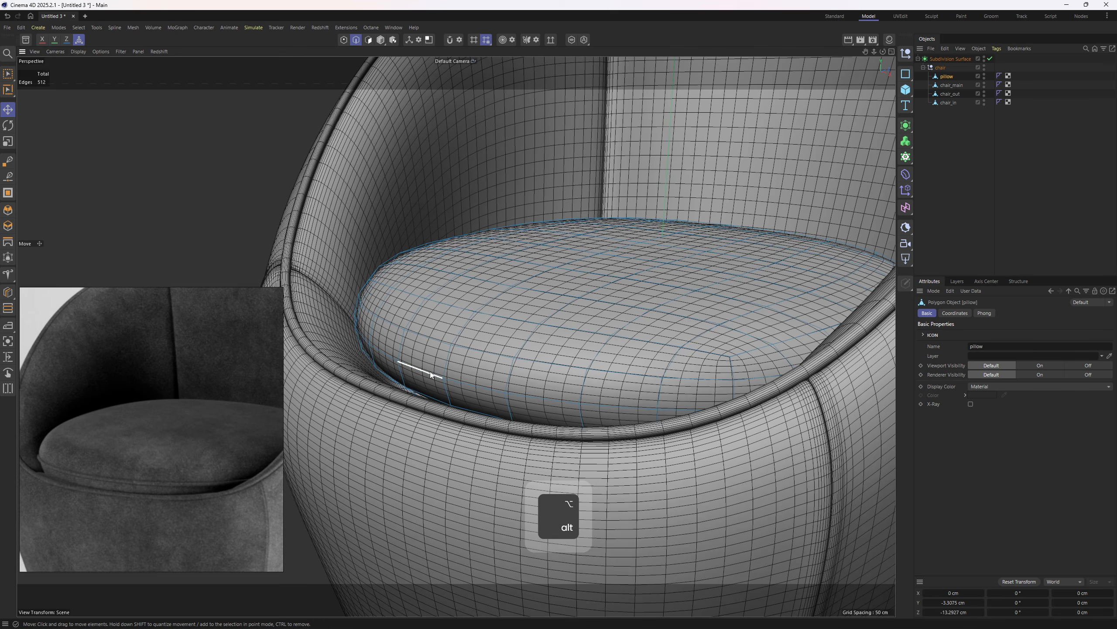
key(t)
drag(566, 440, 576, 440)
click(470, 347)
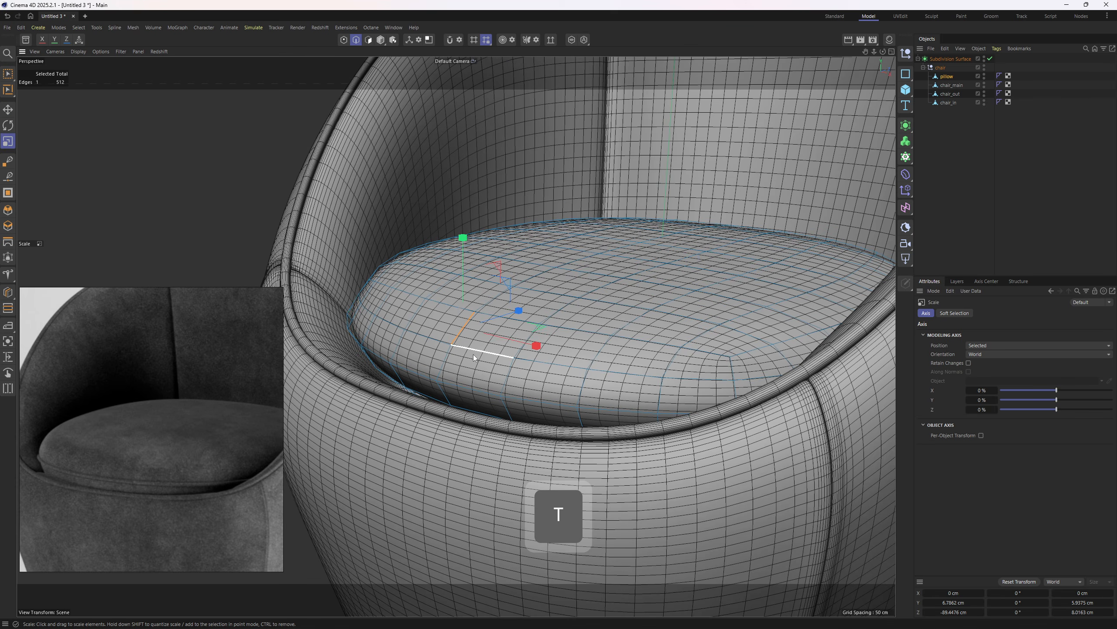
double_click(473, 351)
shift+double_click(478, 391)
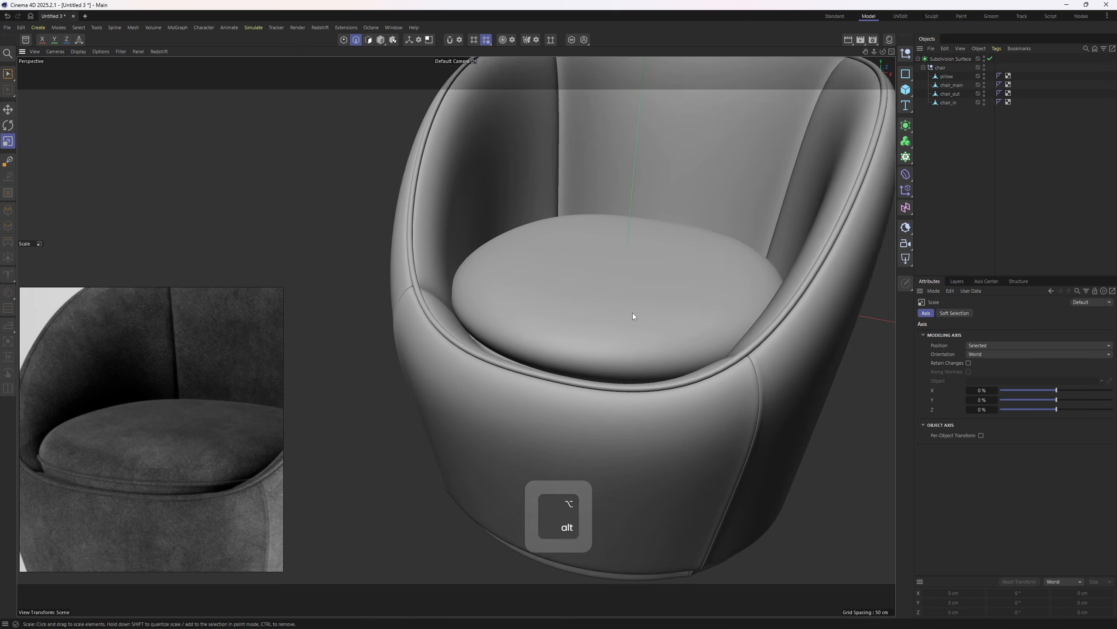
Step: Select the pillow in edge mode and pick only the edge loop around its lower side
scroll(632, 313, up, 5)
key(Tab)
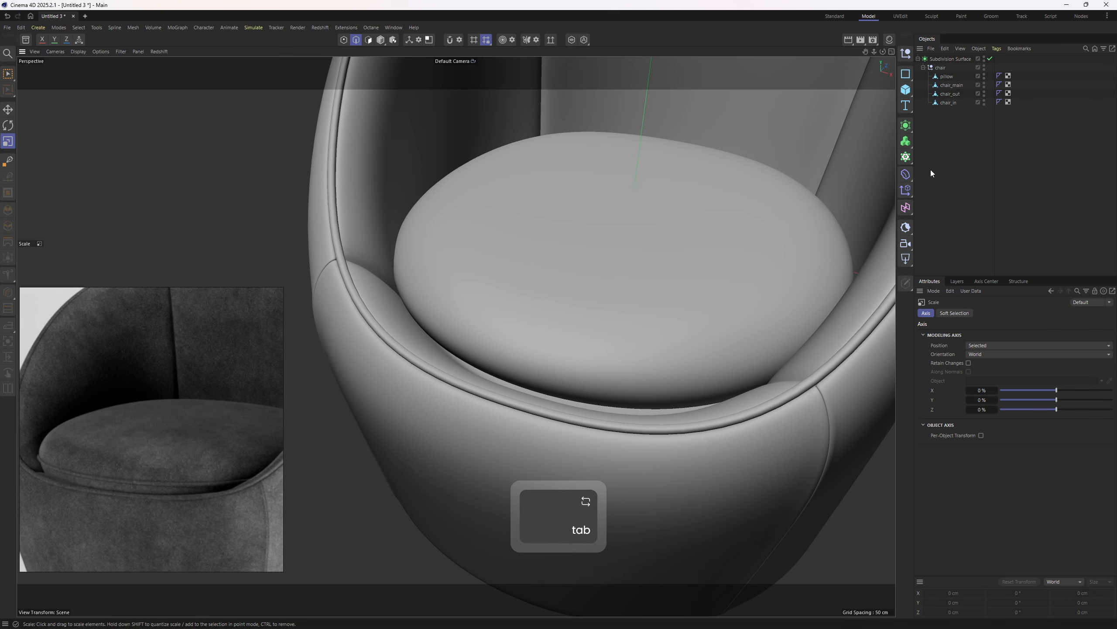
click(947, 77)
click(952, 85)
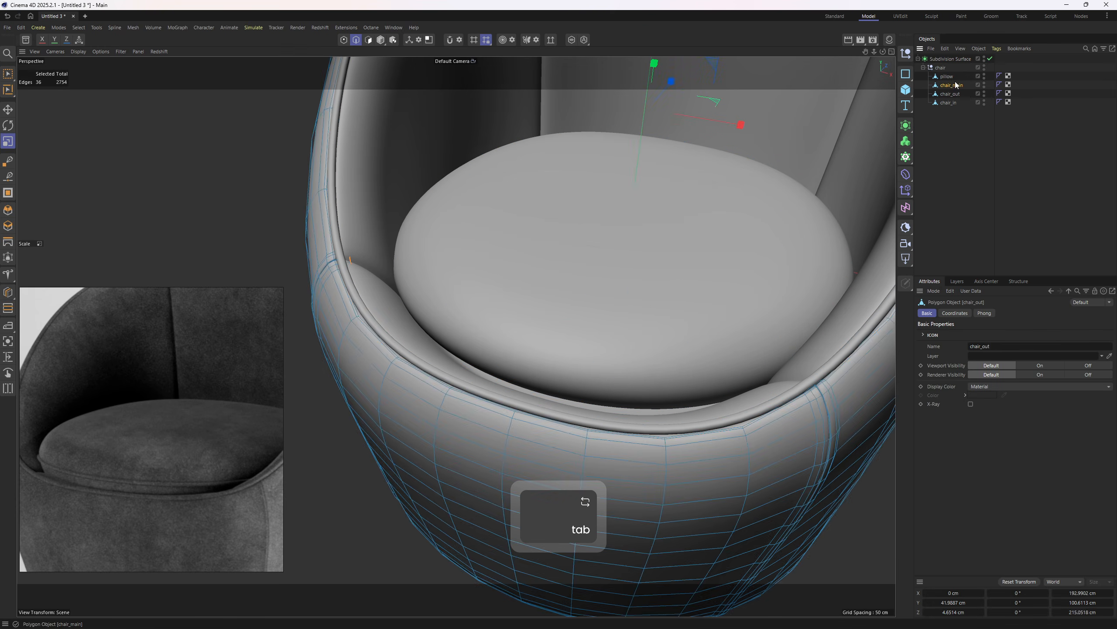
click(954, 93)
click(953, 85)
click(949, 76)
key(2)
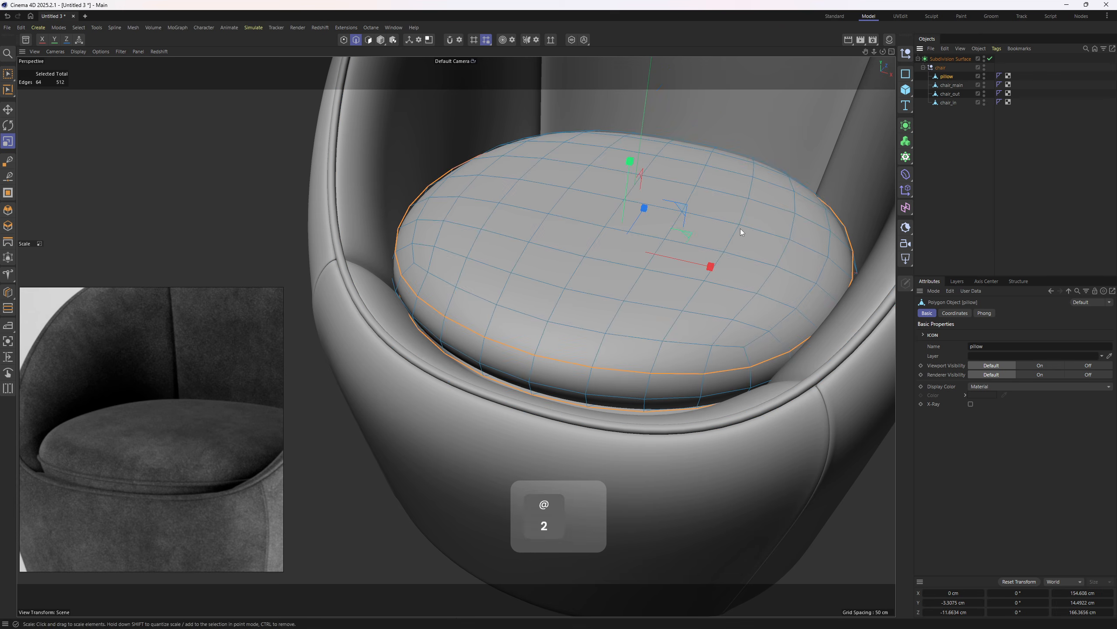
drag(481, 396, 512, 303)
double_click(504, 371)
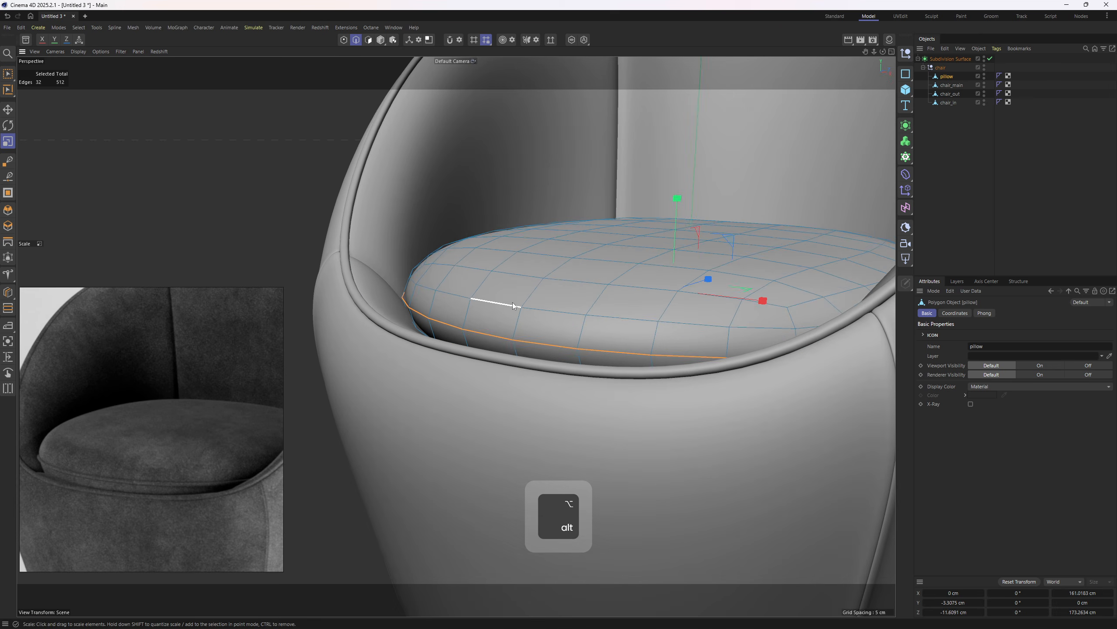
alt+right_drag(519, 304, 577, 317)
Step: Try a bevel of 1.31 cm with one subdivision on the pillow's lower edge loop, and undo it
drag(604, 384, 616, 381)
key(m)
key(s)
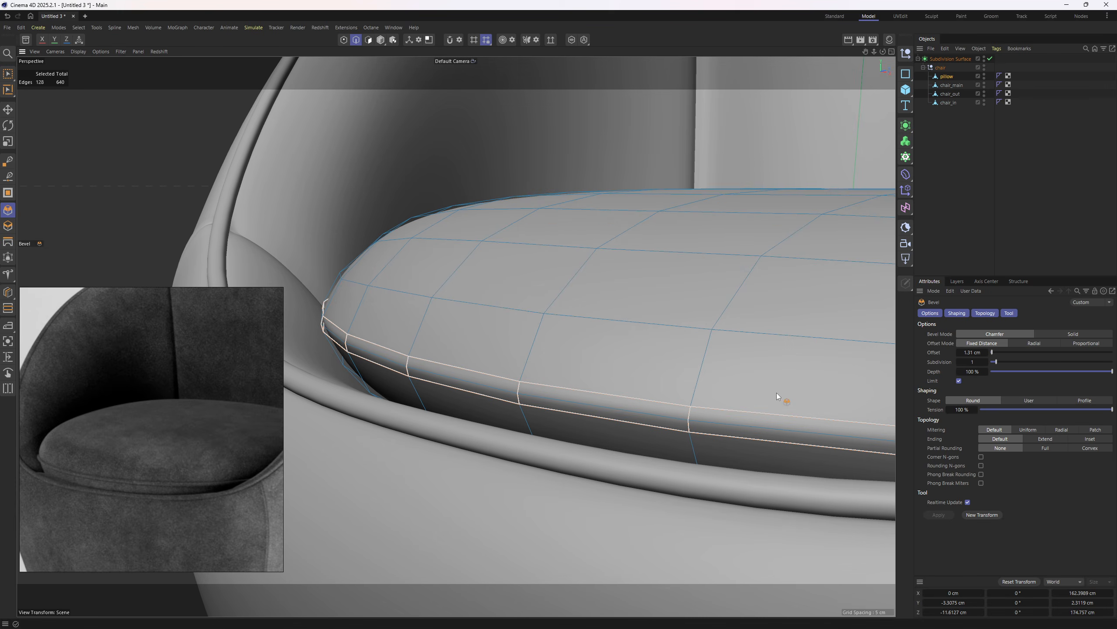
key(ctrl+z)
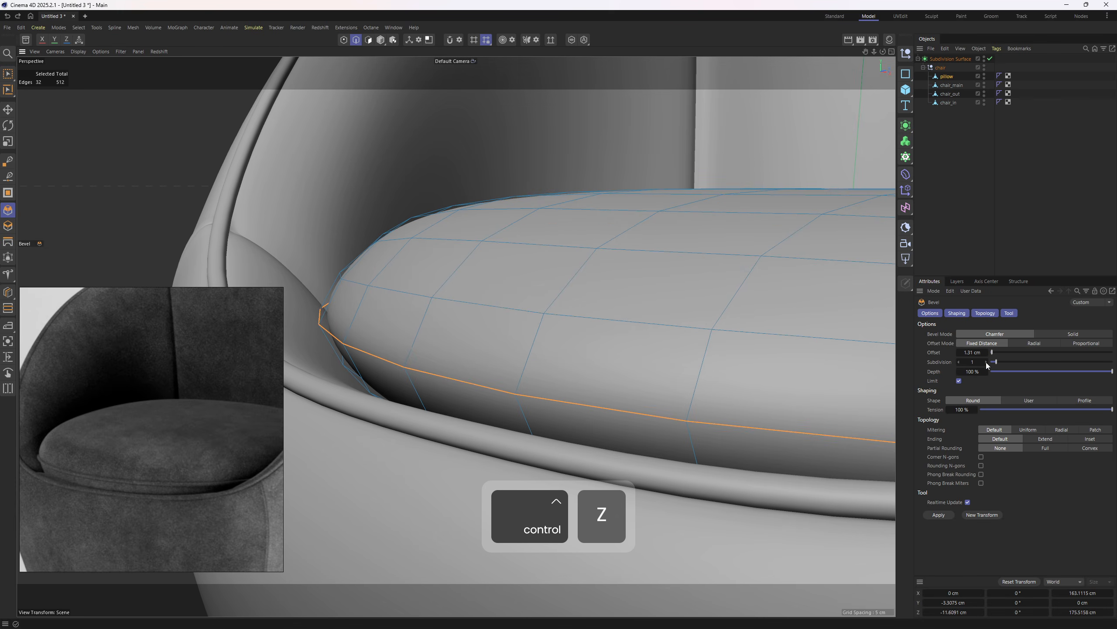
Step: Bevel the pillow's lower edge loop with zero subdivisions and an offset of about 0.9 cm
drag(997, 362, 906, 363)
drag(521, 390, 492, 394)
key(3)
key(2)
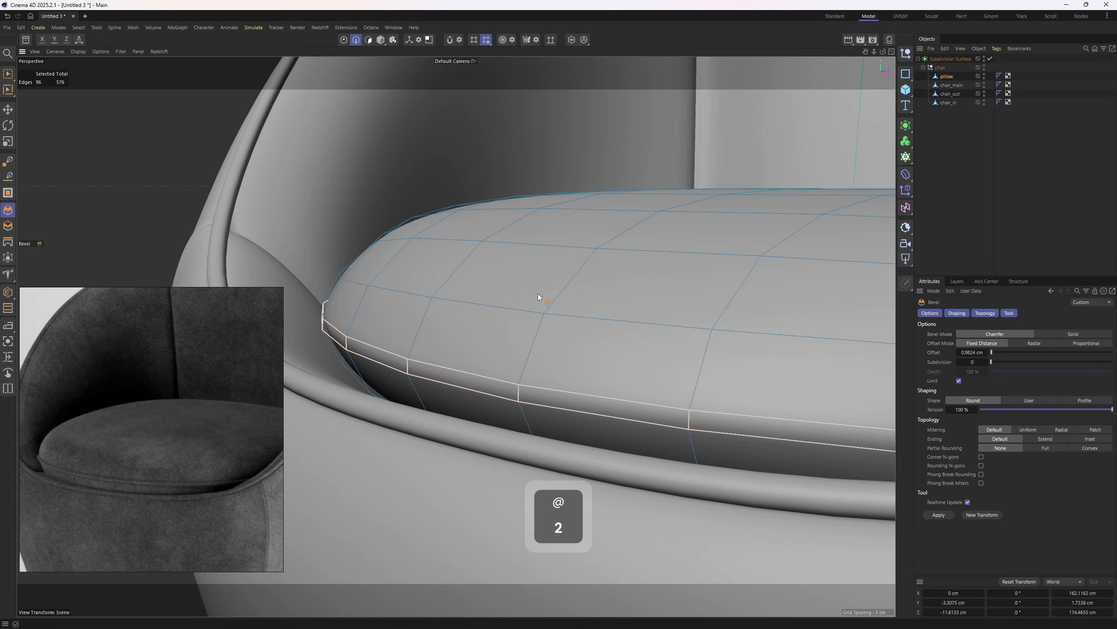
Step: Convert the beveled strip to a polygon selection, extrude it outward 0.91 cm, and turn off the Subdivision Surface
ctrl+click(370, 41)
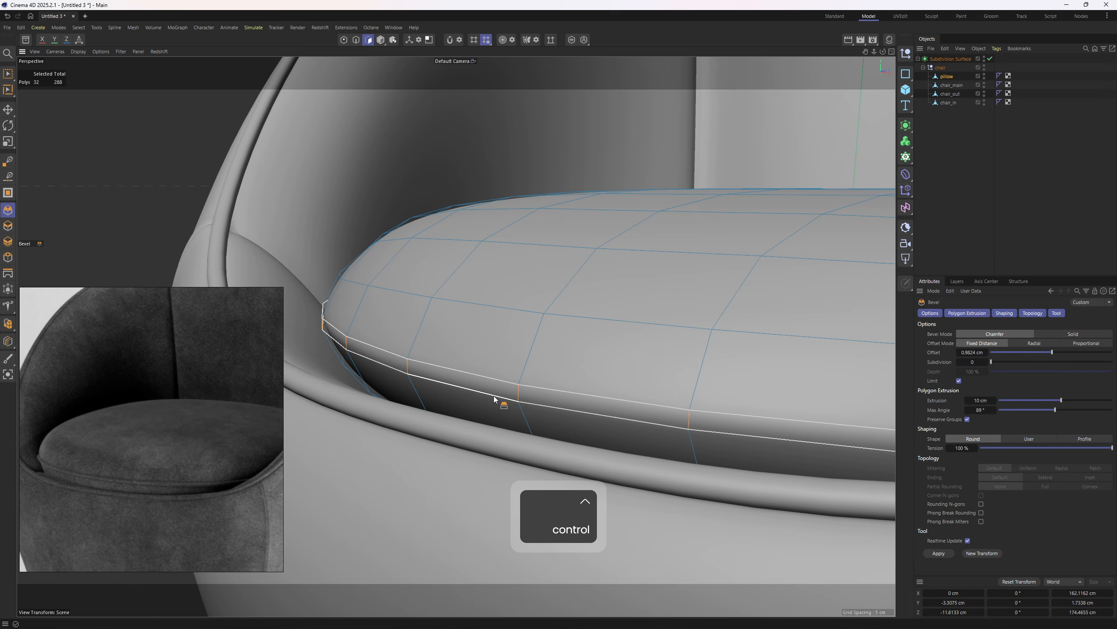
key(d)
drag(536, 423, 557, 421)
key(q)
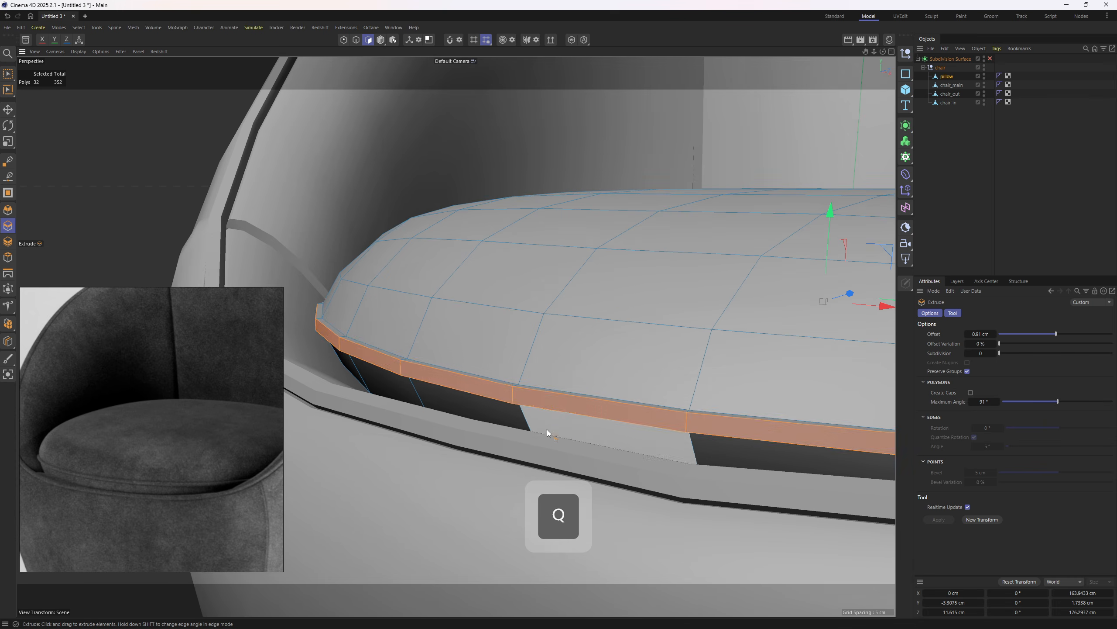
Step: Use Edge Slide to move the edge loops bordering the pillow's extruded strip away from it
key(2)
key(e)
key(m)
key(o)
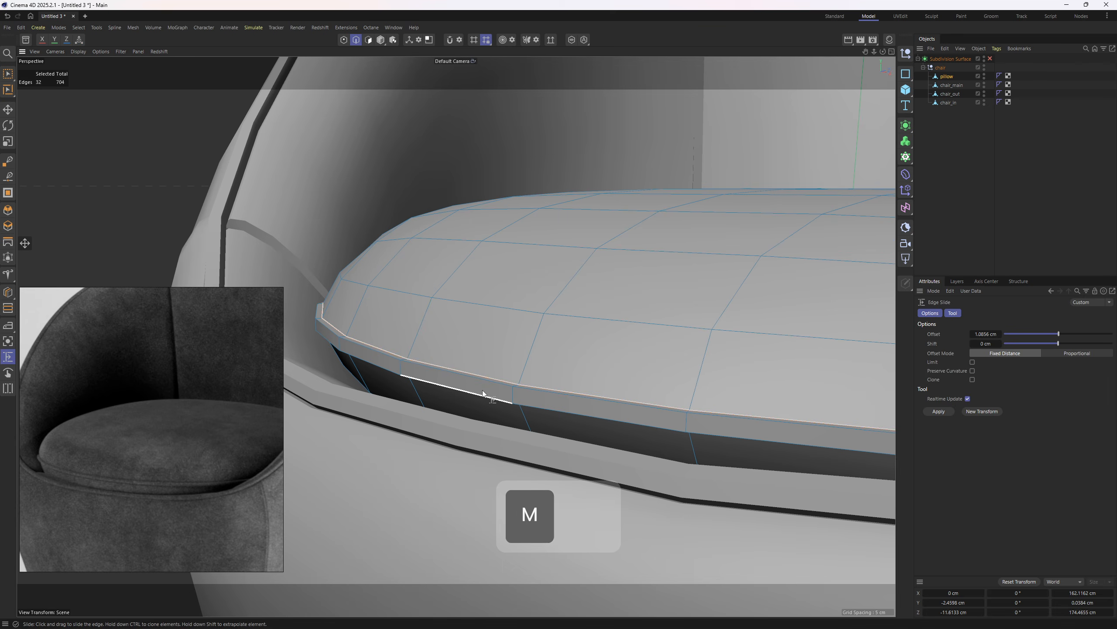
alt+right_drag(482, 389, 453, 401)
drag(454, 401, 329, 446)
alt+right_drag(539, 436, 299, 441)
alt+middle_drag(416, 423, 521, 463)
Step: Examine the rim strip on chair_main as a comparison for the pillow's piping
click(952, 85)
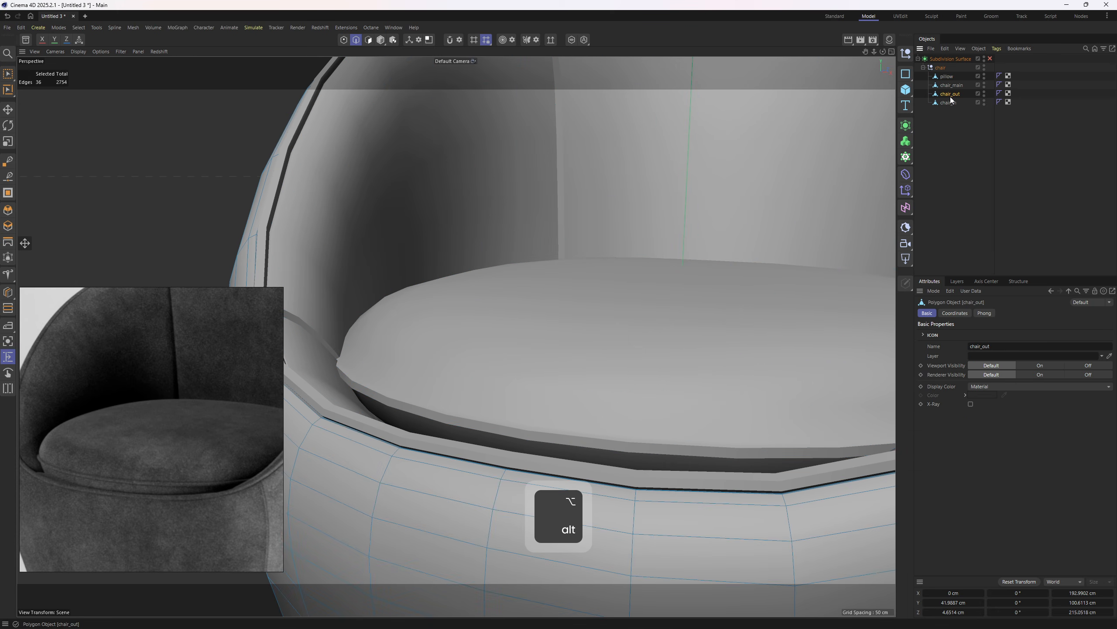
alt+drag(602, 310, 567, 341)
key(3)
key(e)
double_click(402, 405)
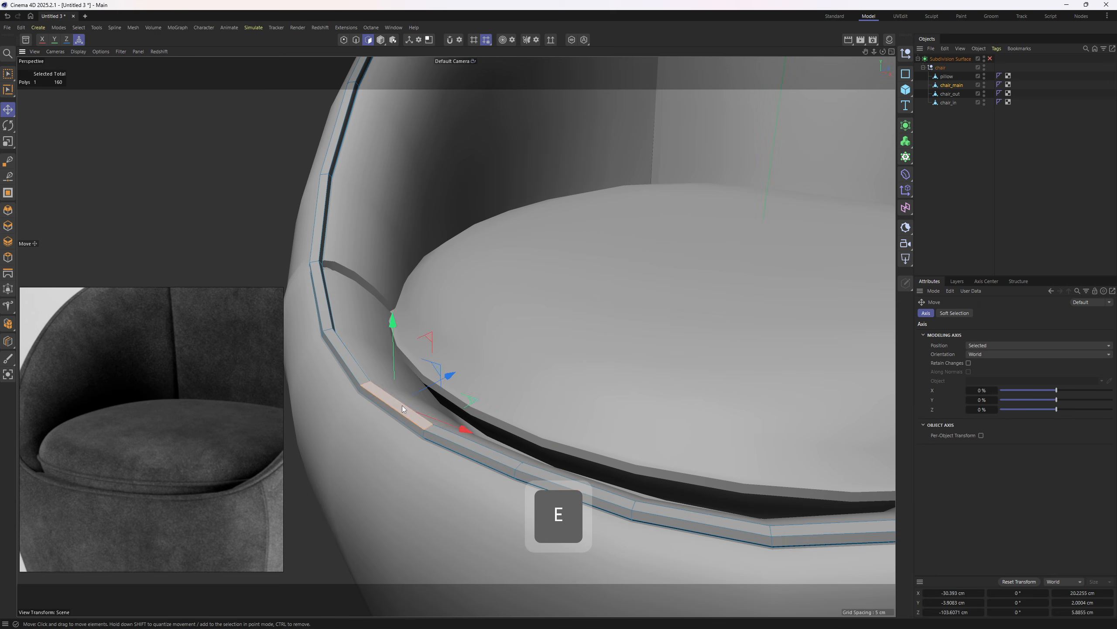
Step: Select the edge loops along the upper and lower sides of the pillow's extruded strip
click(954, 78)
alt+right_drag(561, 370, 510, 383)
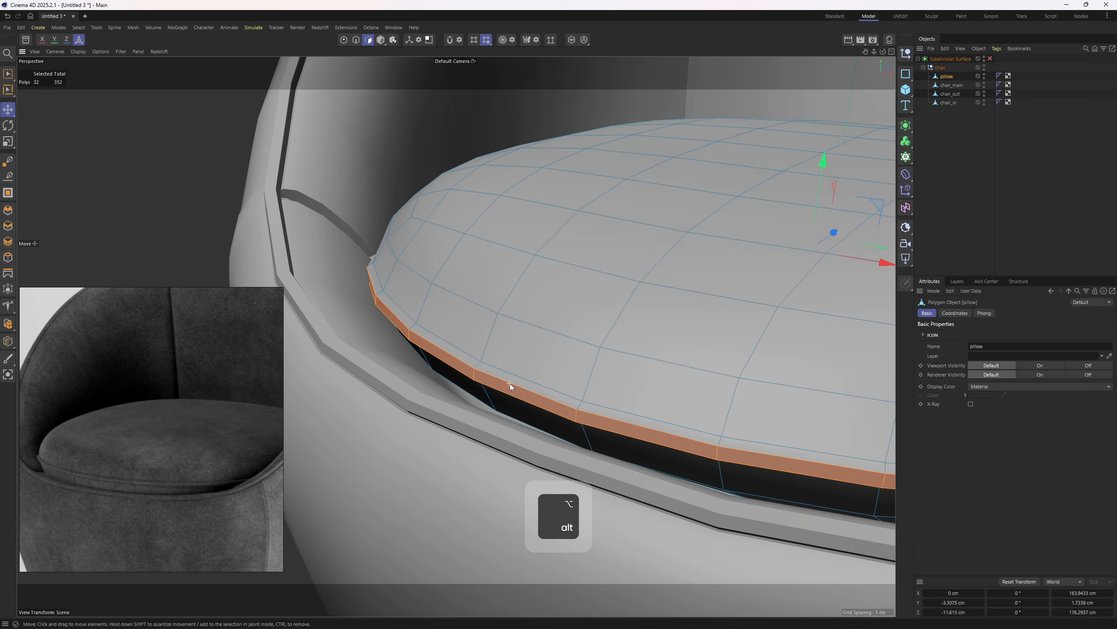
alt+drag(510, 383, 512, 356)
alt+right_drag(511, 357, 508, 370)
key(2)
double_click(507, 370)
alt+drag(529, 374, 515, 330)
shift+double_click(482, 352)
Step: Bevel both selected pillow loops very narrowly with one subdivision
right_click(585, 264)
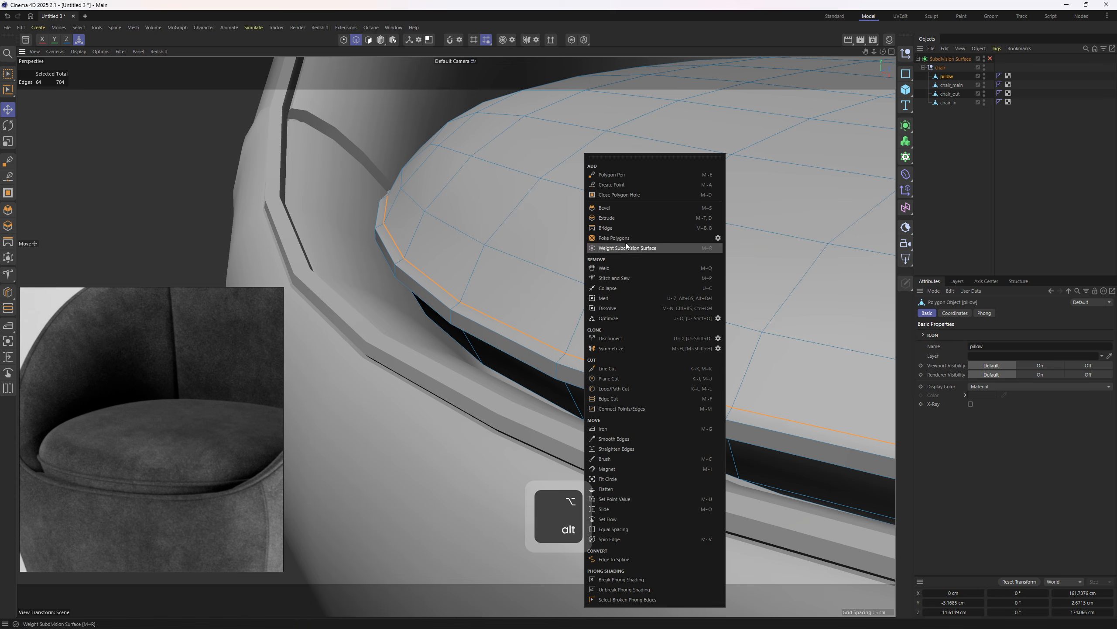
click(629, 207)
alt+right_drag(633, 349, 950, 350)
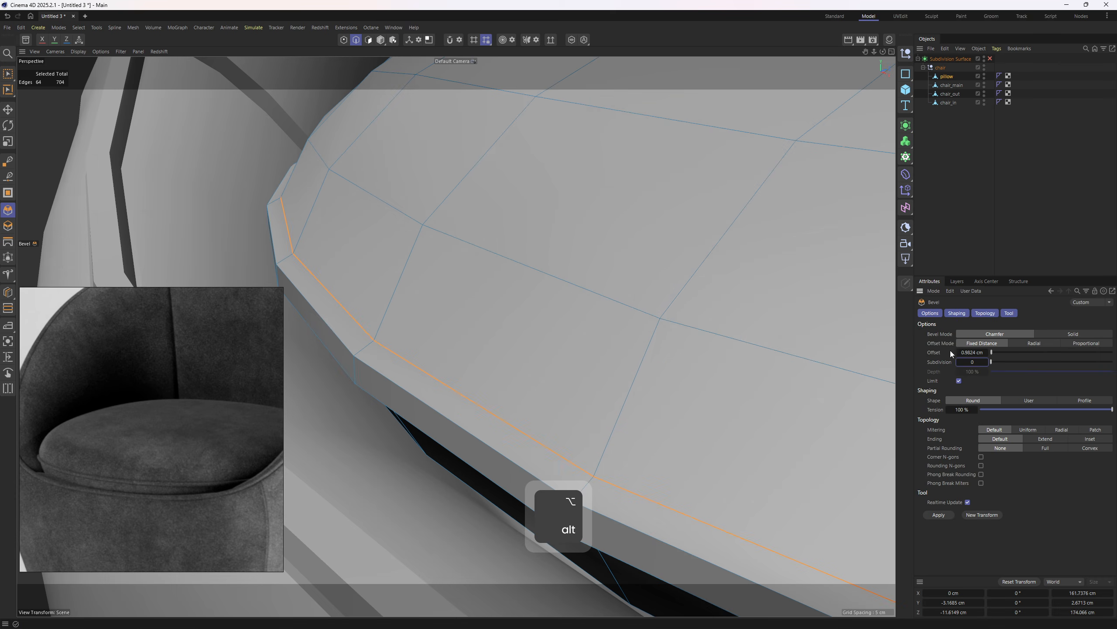
click(986, 363)
alt+right_drag(454, 332, 549, 369)
alt+drag(549, 369, 567, 352)
drag(567, 353, 570, 352)
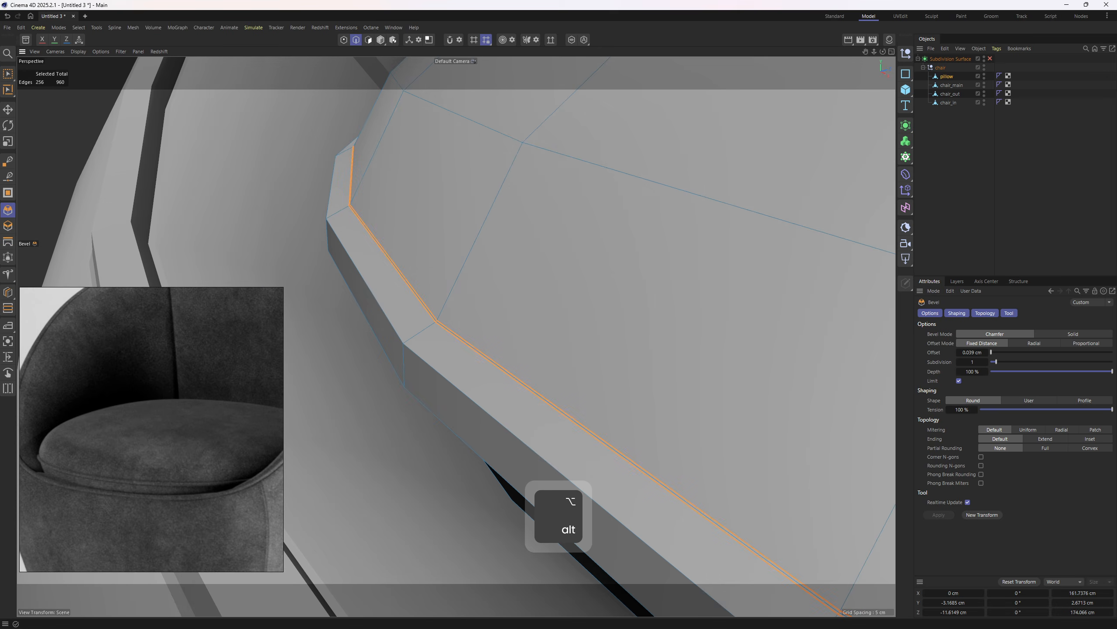
Step: Select the middle edge loop of the bevel above the pillow's piping and activate Slide
double_click(535, 372)
key(e)
alt+drag(511, 377, 569, 406)
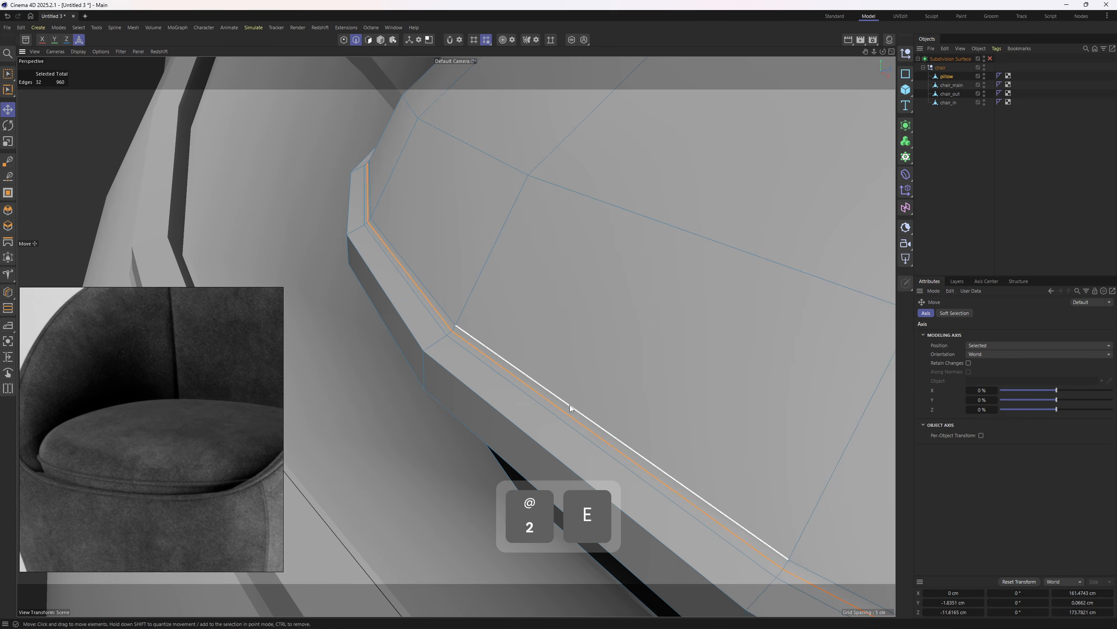
key(n)
alt+right_drag(533, 397, 588, 360)
right_click(588, 360)
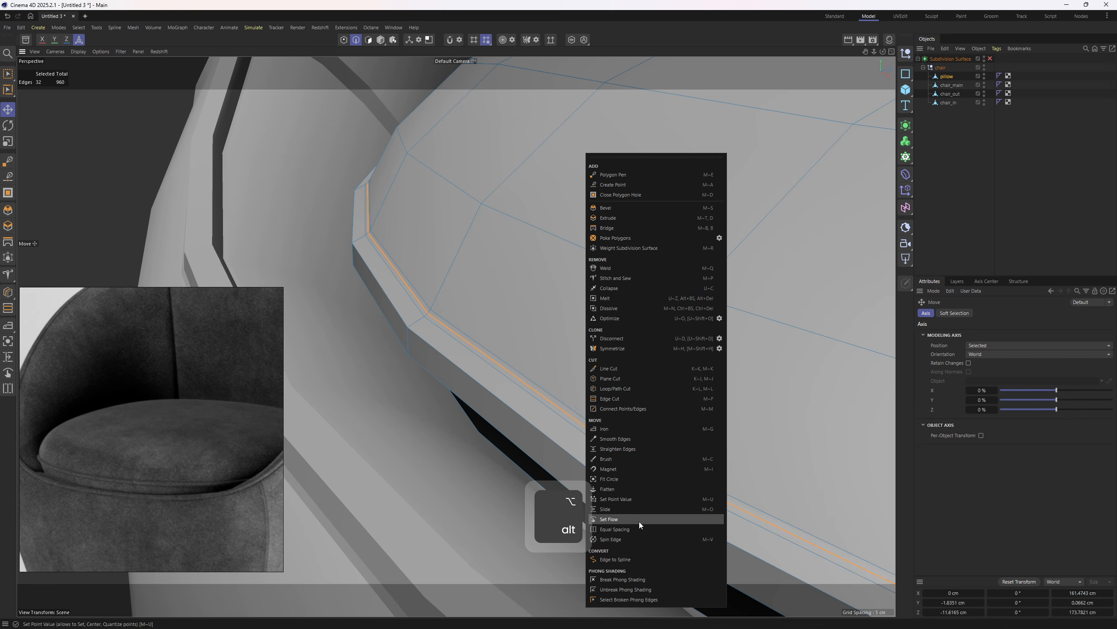
click(625, 508)
Step: Try shifting the middle bevel loop inward by about 0.49 cm, and undo it
alt+right_drag(513, 376, 545, 373)
alt+drag(544, 373, 574, 393)
key(ctrl+z)
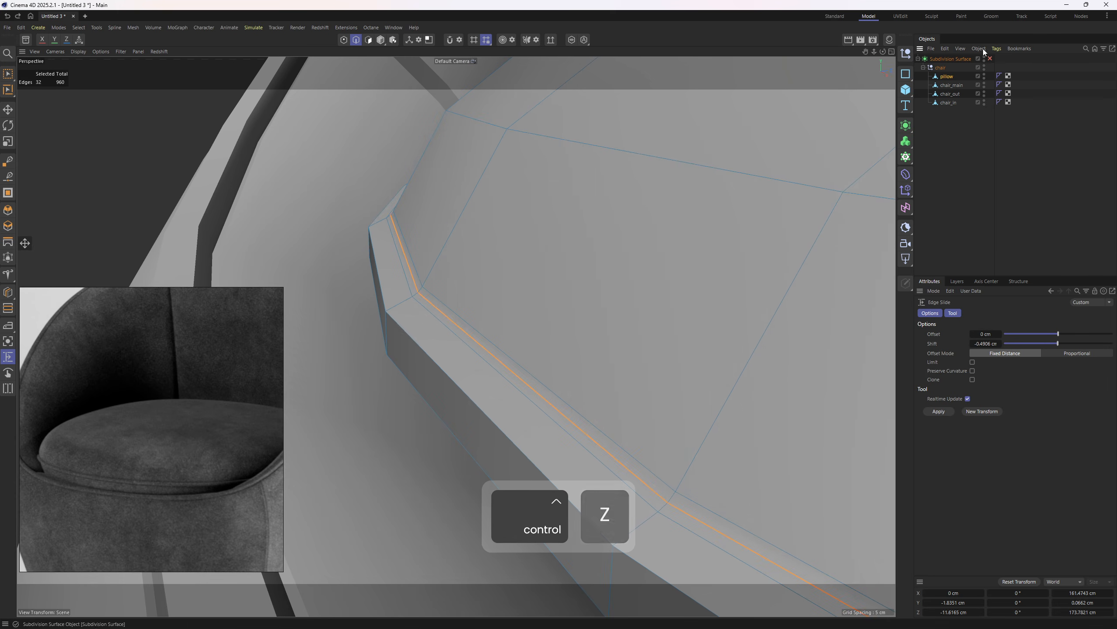
Step: Turn the Subdivision Surface back on and shift the middle bevel loop inward as a seam groove beside the piping
click(991, 58)
shift+drag(510, 371, 562, 401)
key(Return)
key(e)
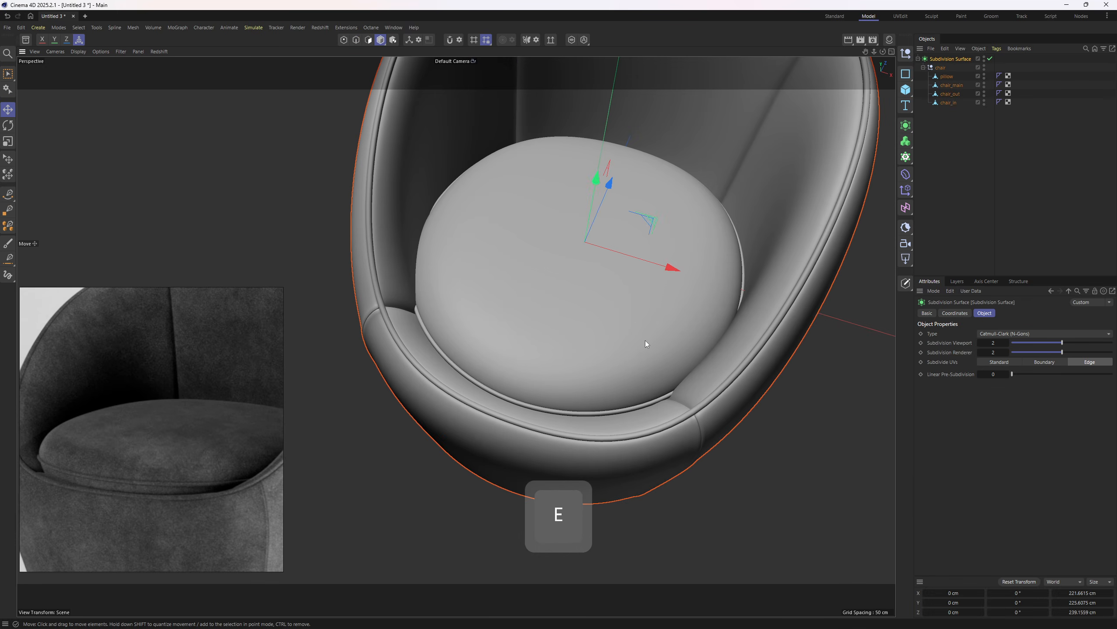
Step: Add an FFD deformer as a child of the pillow, fitted to its size
alt+drag(645, 341, 665, 253)
click(948, 76)
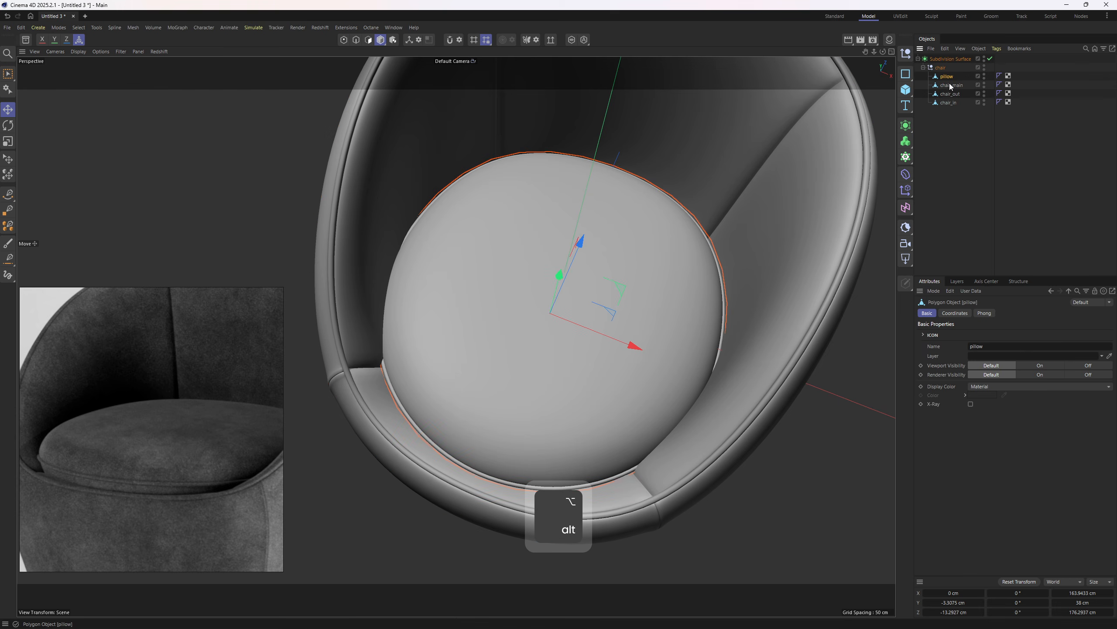
click(950, 85)
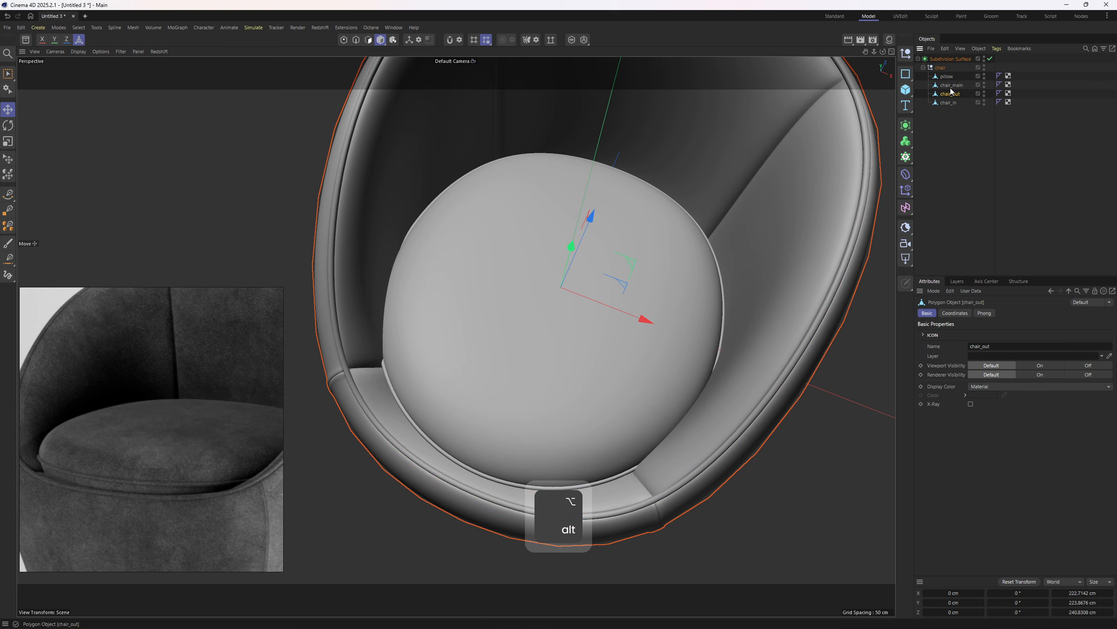
click(679, 284)
alt+drag(674, 294, 831, 219)
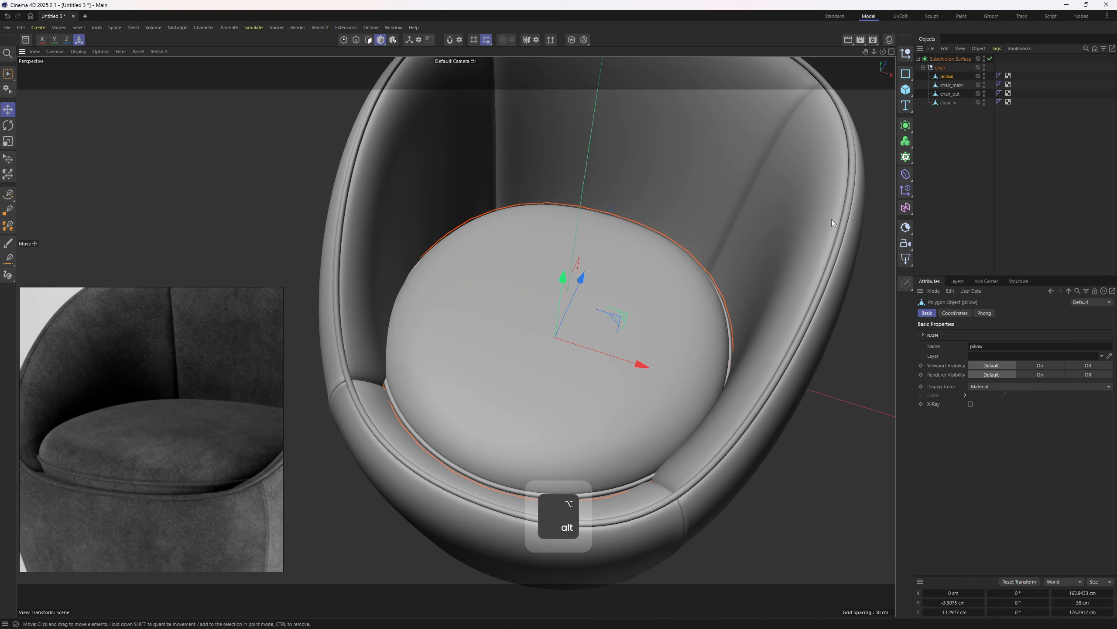
click(905, 174)
shift+click(940, 238)
alt+drag(653, 273, 636, 323)
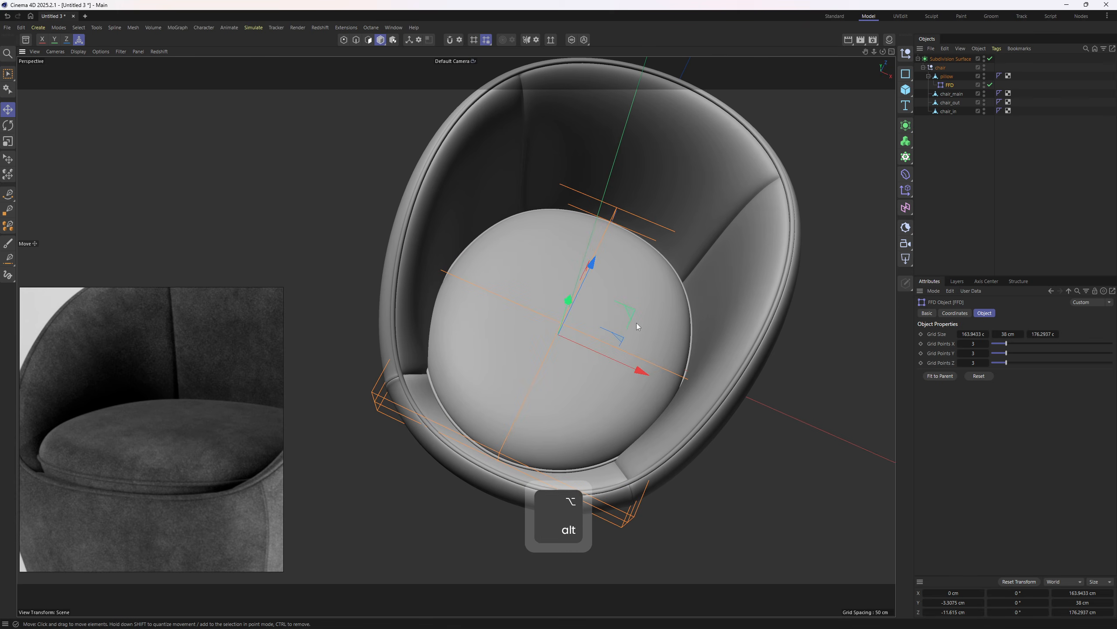
Step: Try moving the front middle points of the FFD cage in point mode, and undo the move
key(1)
key(0)
scroll(506, 418, down, 1)
drag(457, 415, 523, 522)
alt+drag(515, 396, 459, 365)
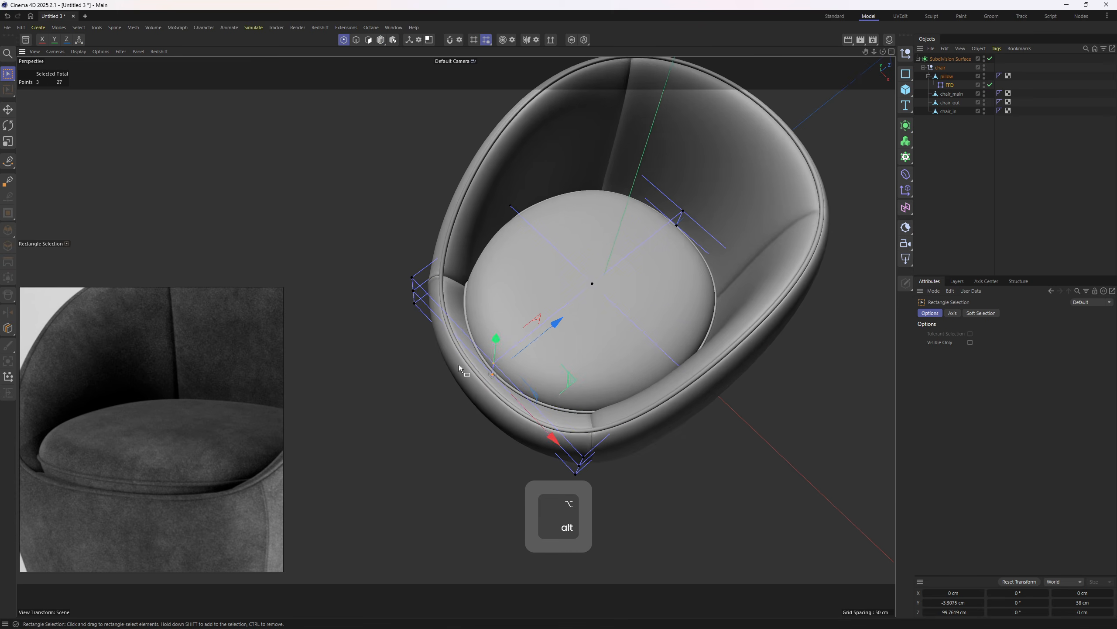
scroll(519, 374, up, 2)
drag(539, 392, 545, 347)
key(ctrl+z)
alt+middle_drag(545, 347, 518, 413)
alt+middle_drag(450, 311, 423, 330)
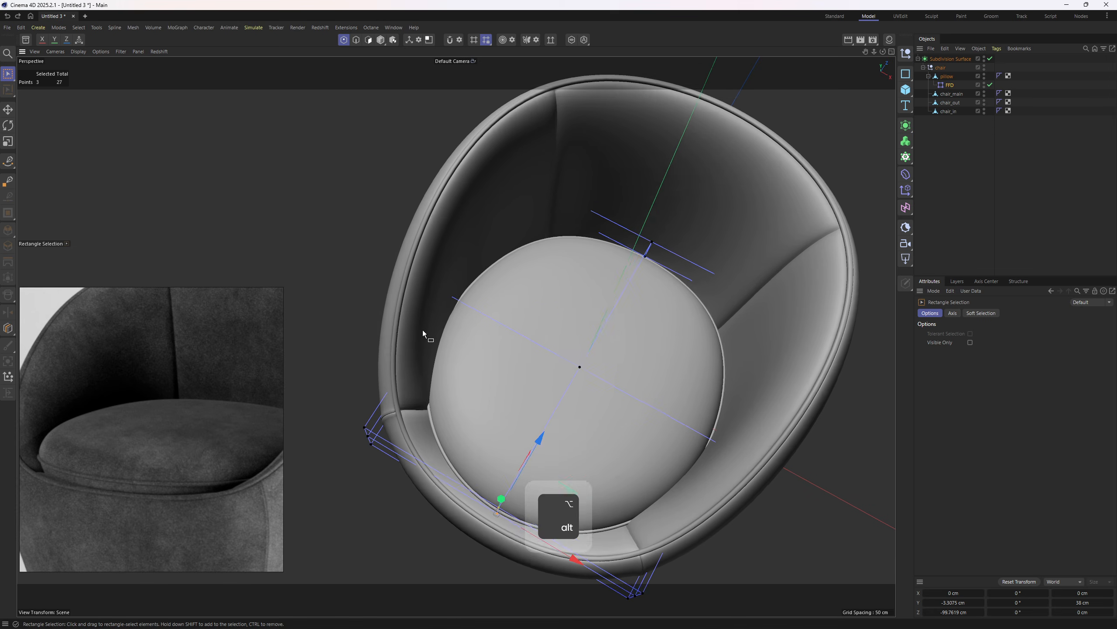
Step: Try selecting the middle FFD points on both sides of the pillow
alt+drag(423, 330, 453, 328)
drag(329, 260, 455, 344)
shift+drag(712, 349, 770, 399)
alt+drag(626, 294, 671, 337)
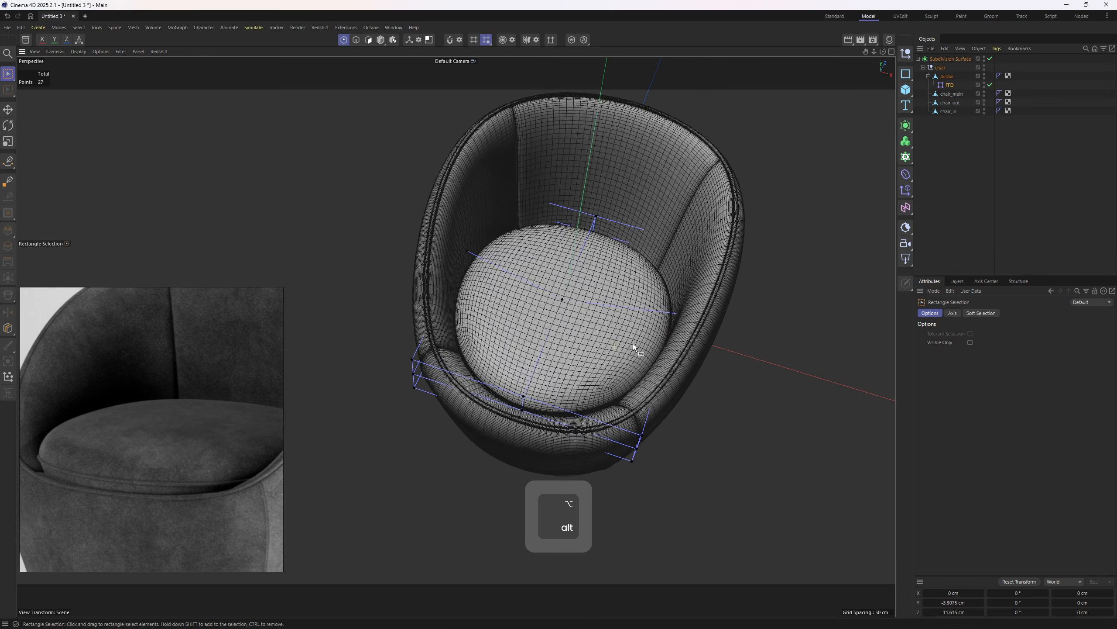
alt+drag(633, 345, 539, 307)
alt+drag(373, 229, 397, 249)
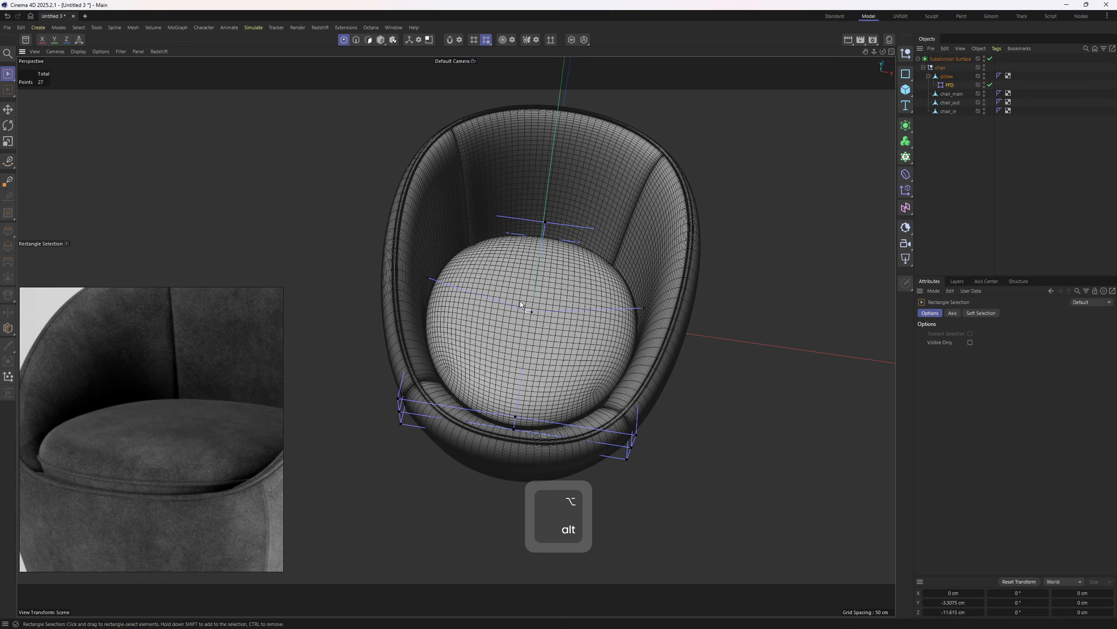
alt+drag(461, 277, 597, 351)
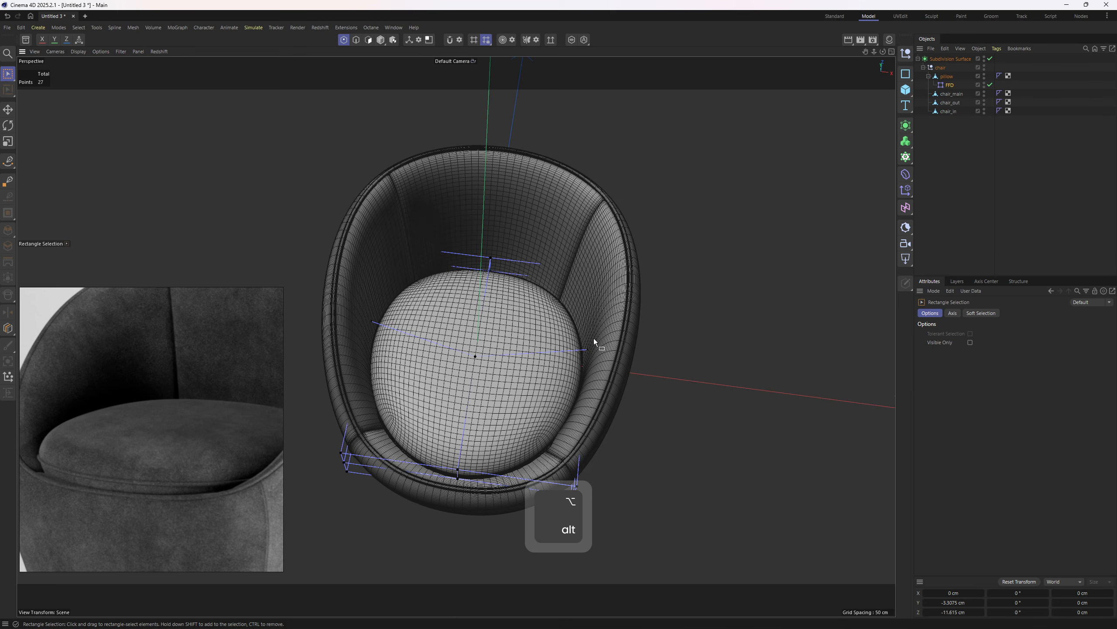
Step: Set the viewport display to Gouraud Shading with lines
key(n)
key(g)
scroll(571, 358, up, 2)
alt+middle_drag(572, 358, 574, 325)
key(n)
key(b)
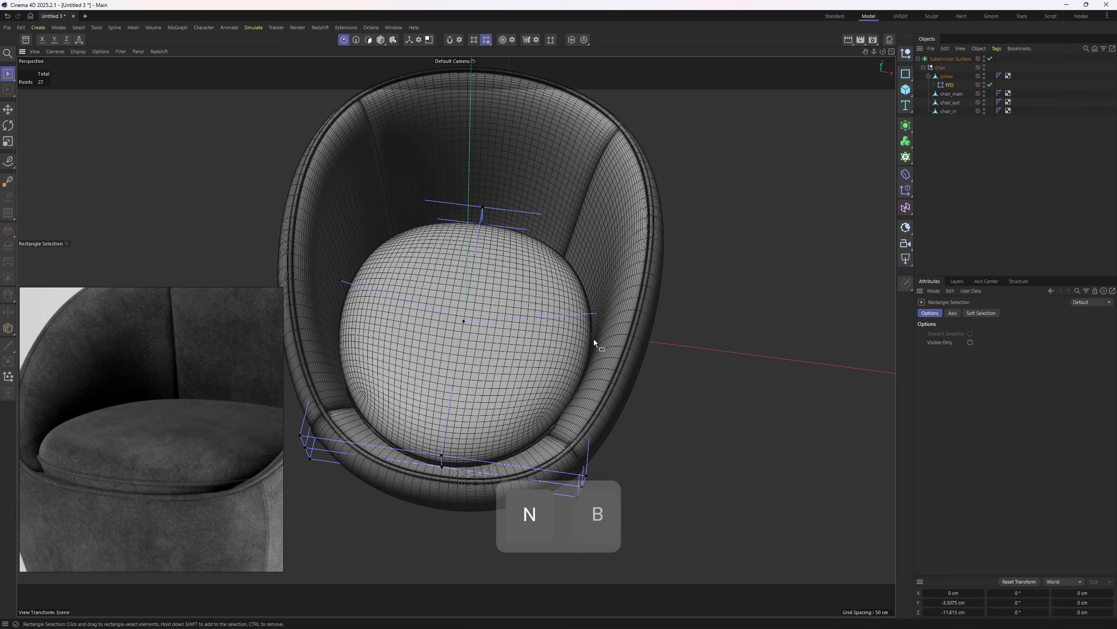
Step: Try adjusting the side middle points of the FFD cage to reshape the pillow's width
alt+drag(593, 339, 617, 337)
alt+middle_drag(488, 292, 587, 296)
shift+drag(420, 264, 492, 396)
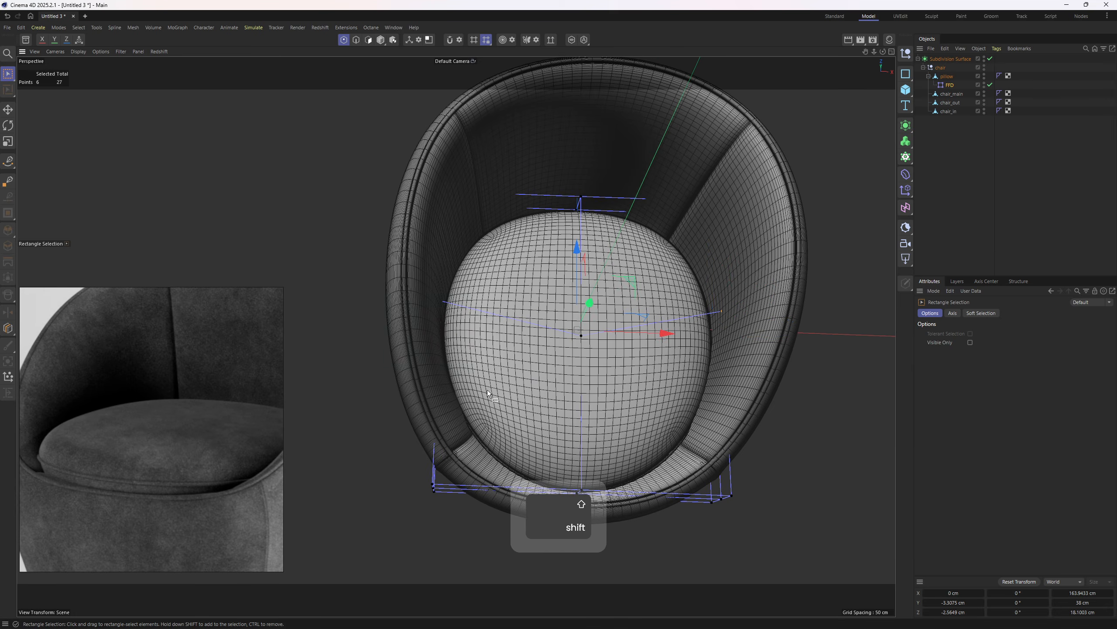
alt+drag(669, 308, 629, 278)
alt+middle_drag(629, 278, 575, 298)
drag(554, 294, 556, 291)
alt+drag(556, 291, 592, 246)
Step: Try adjusting the front corner points of the FFD cage, undo it, and clear the point selection
drag(585, 399, 655, 495)
alt+middle_drag(568, 400, 629, 365)
alt+drag(629, 366, 658, 349)
shift+drag(376, 334, 418, 420)
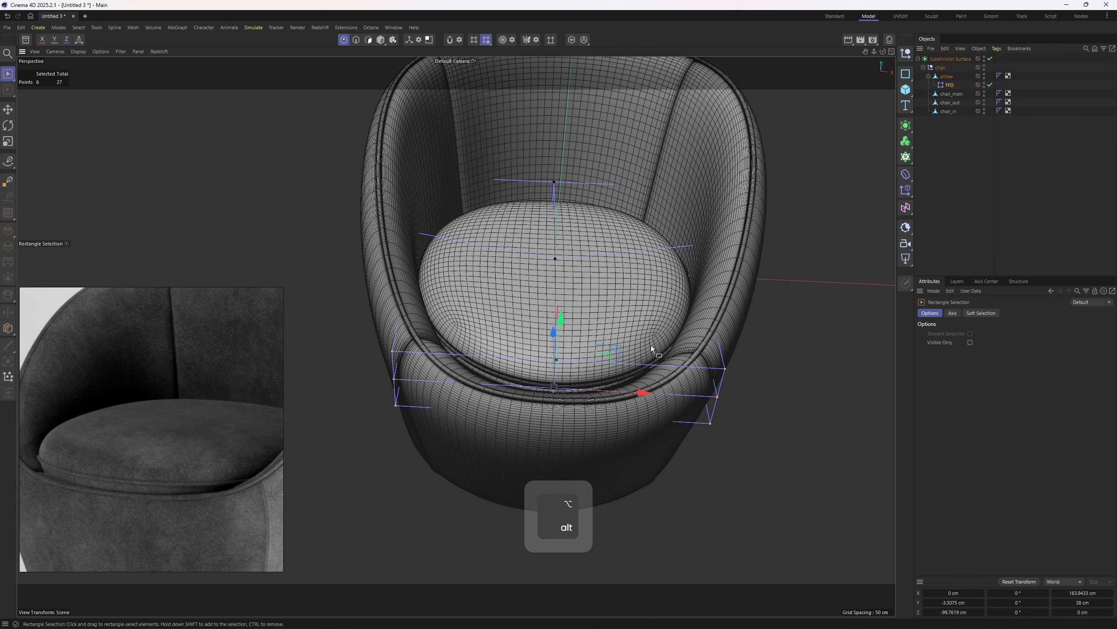
mouse_move(603, 353)
alt+mouse_down()
mouse_move(645, 350)
mouse_move(592, 347)
alt+mouse_up()
key(ctrl+z)
key(e)
click(556, 306)
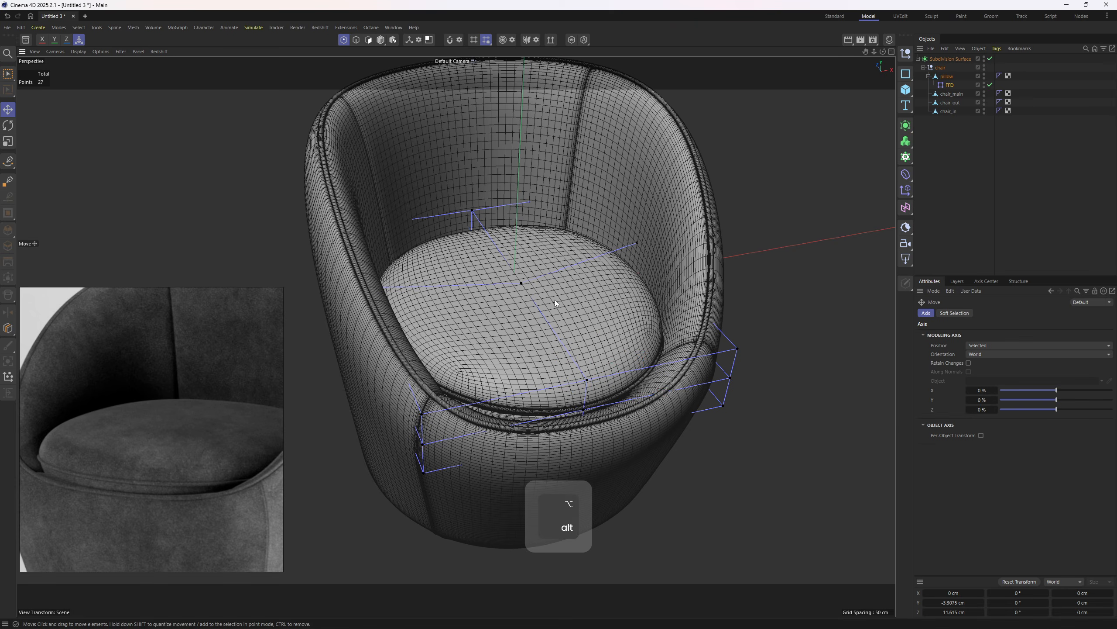
Step: Select all FFD points and scale the cage vertically to about 47.26 cm, making the pillow thicker
alt+drag(555, 300, 558, 292)
alt+middle_drag(559, 292, 575, 310)
key(ctrl+a)
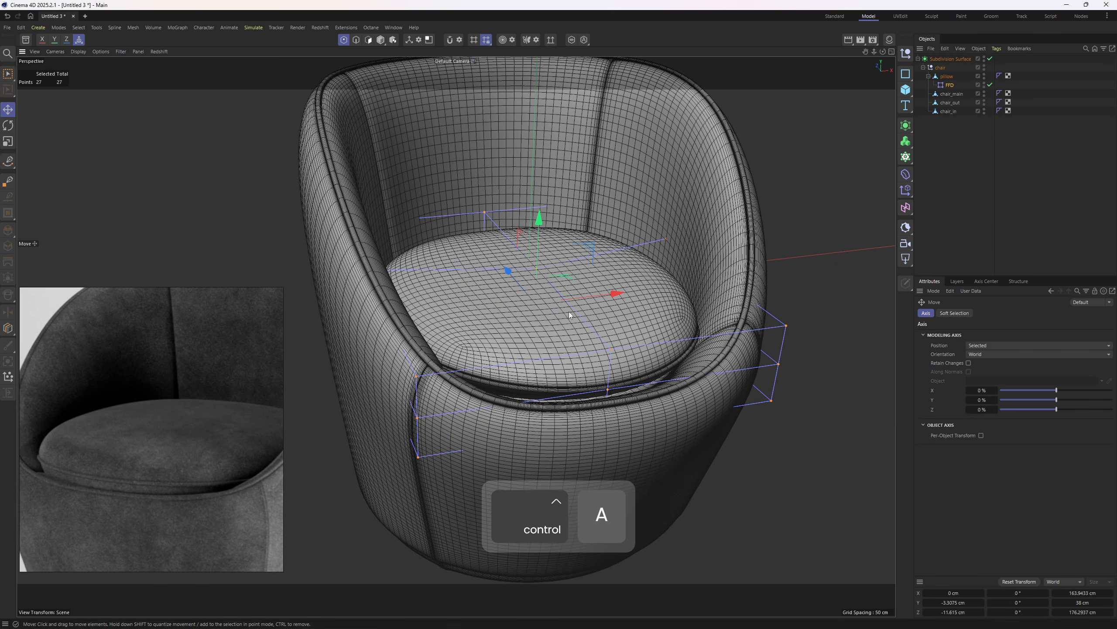
key(t)
drag(540, 217, 550, 204)
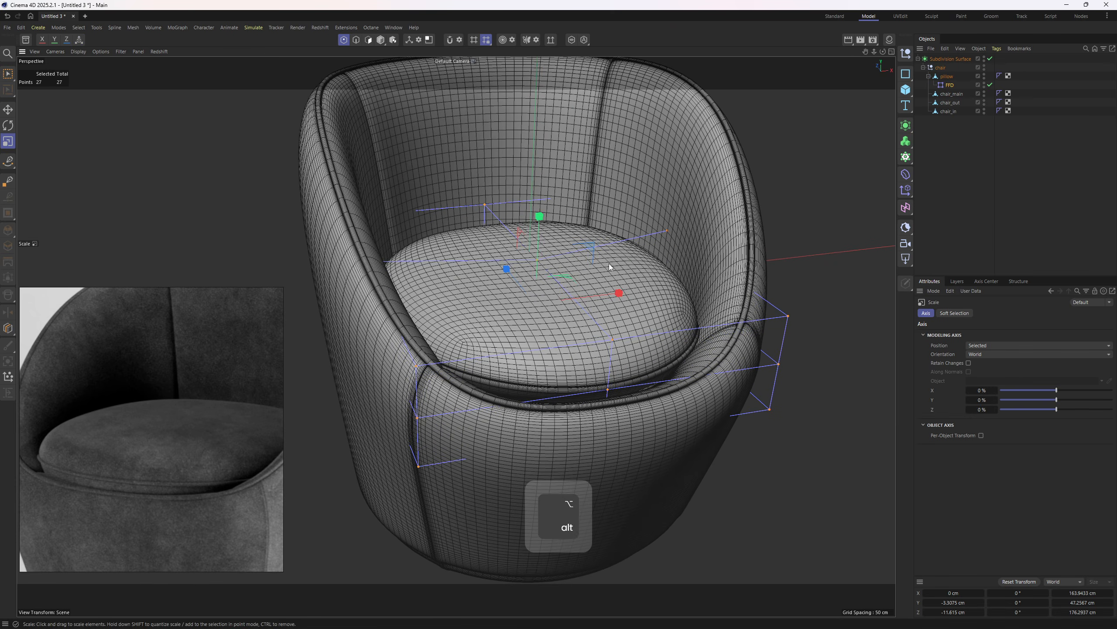
Step: Lower the top centre point of the pillow's FFD cage to about Y -9.36 cm, undoing the final tweak
alt+drag(609, 264, 572, 303)
key(e)
drag(520, 237, 520, 239)
alt+drag(519, 281, 522, 314)
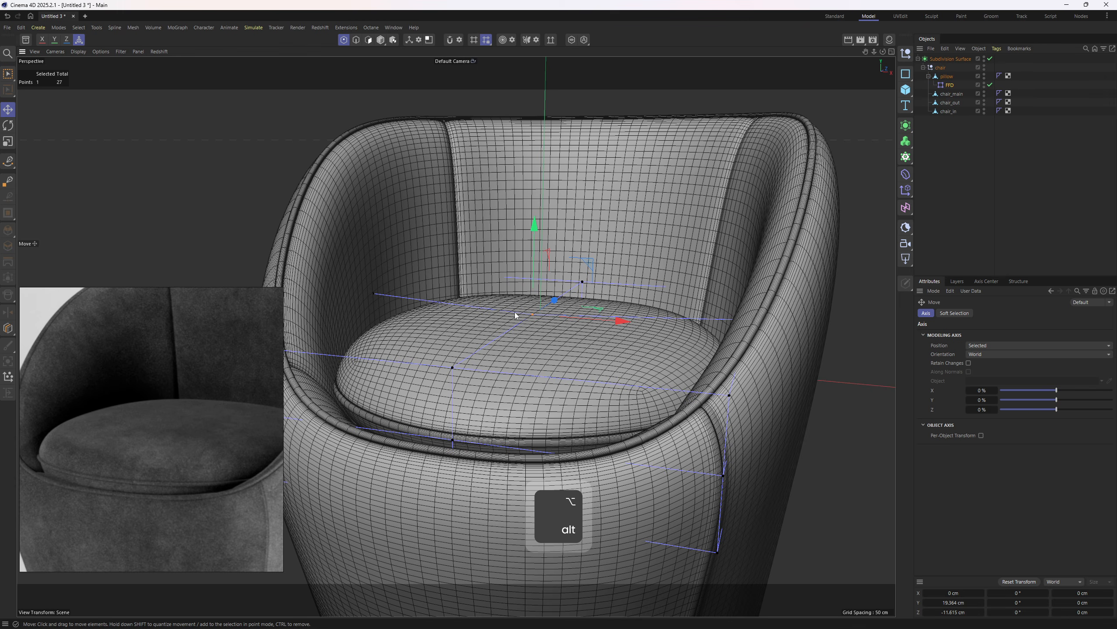
drag(533, 234, 559, 234)
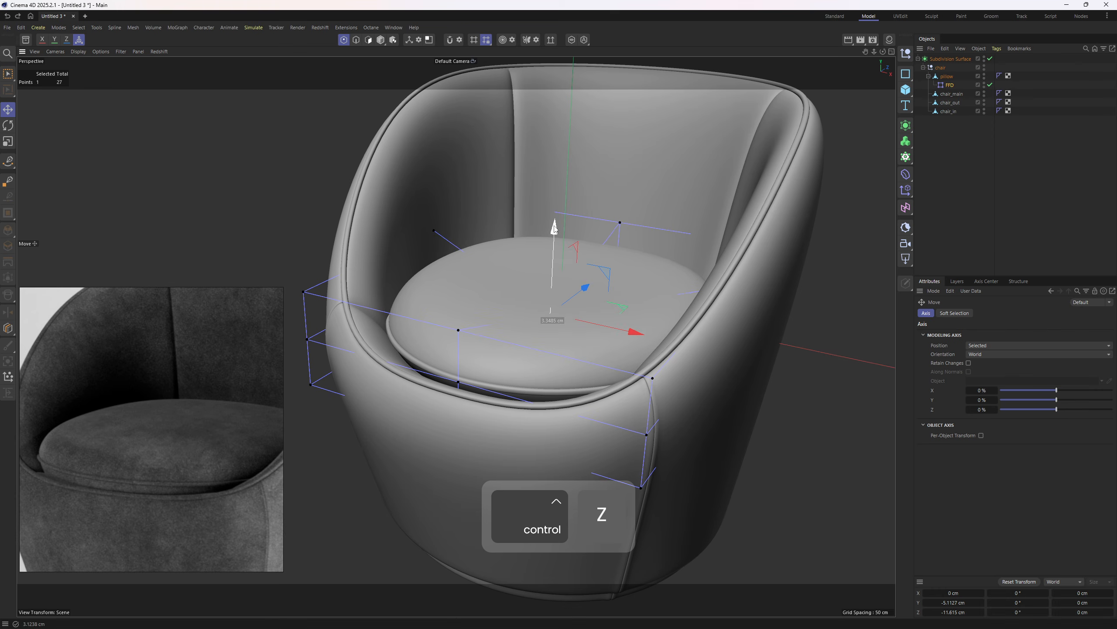
key(ctrl+z)
alt+drag(572, 247, 669, 425)
Step: Set the Z grid points of the pillow's FFD to 7
key(space)
click(949, 85)
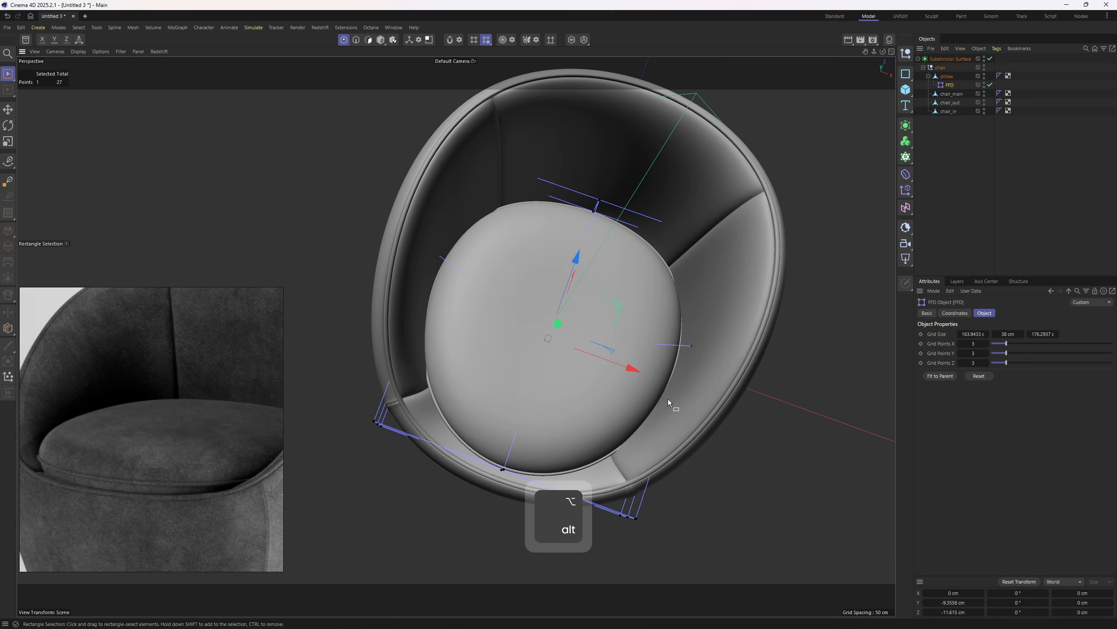
scroll(681, 427, up, 3)
alt+drag(681, 427, 689, 409)
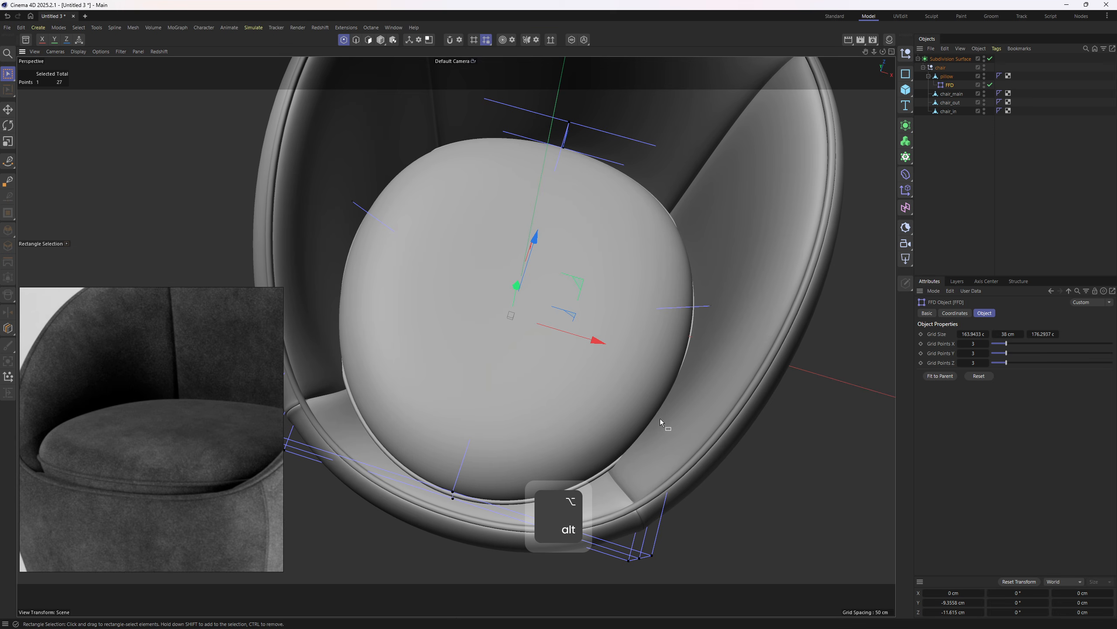
alt+drag(644, 396, 664, 390)
scroll(660, 273, down, 3)
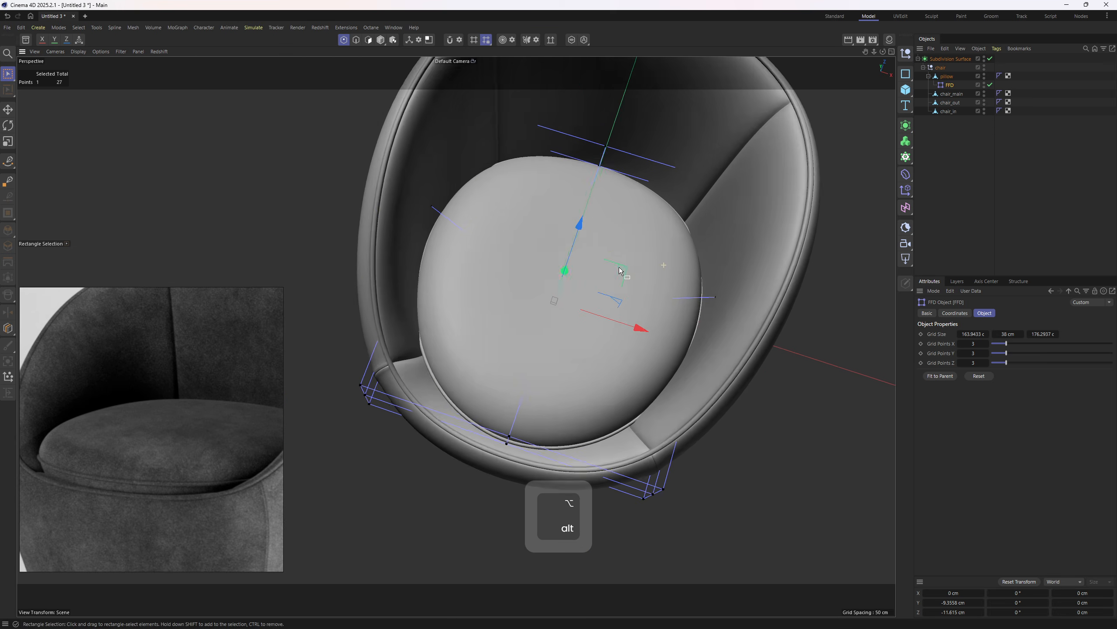
alt+drag(661, 273, 596, 247)
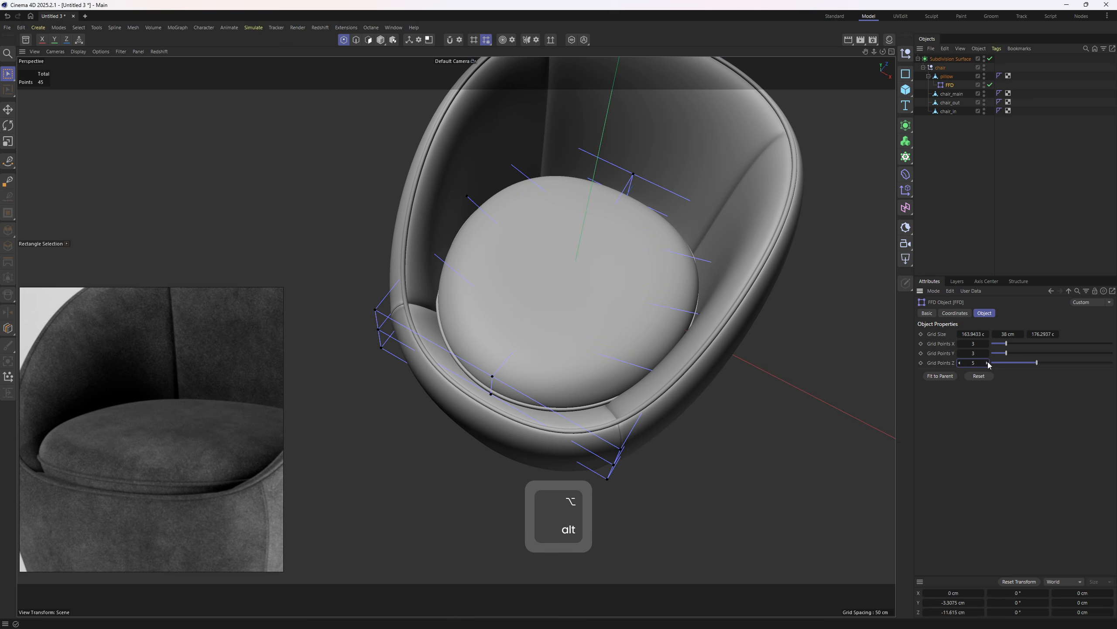
alt+drag(592, 353, 673, 422)
alt+middle_drag(591, 369, 630, 381)
Step: Select the FFD point rows across the pillow's front half and scale them in X to about 152.76 cm
shift+drag(387, 292, 567, 370)
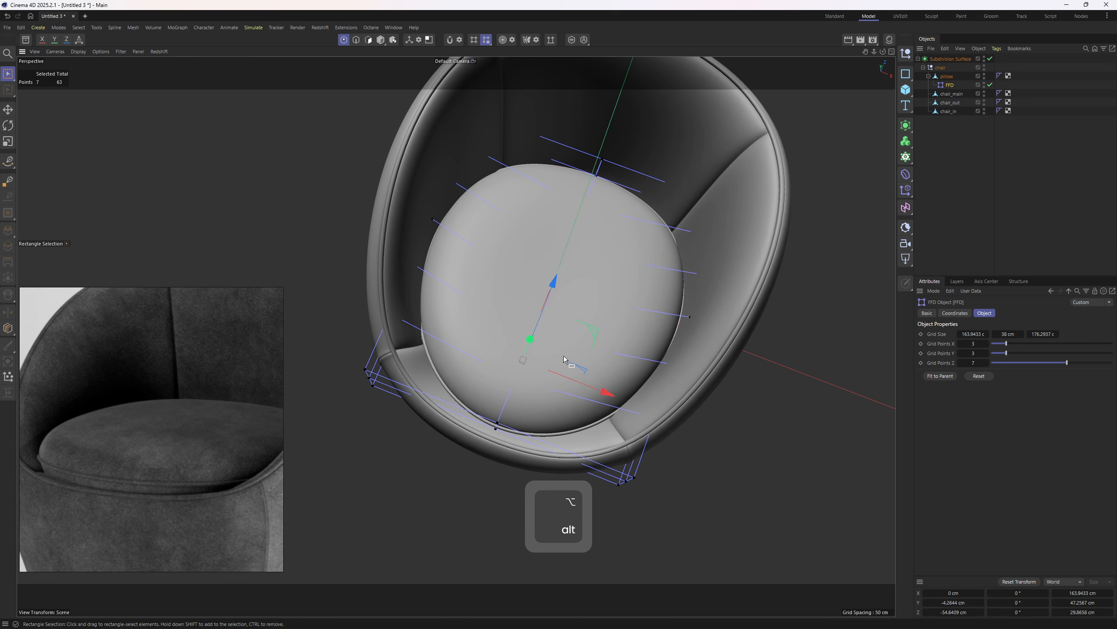
key(t)
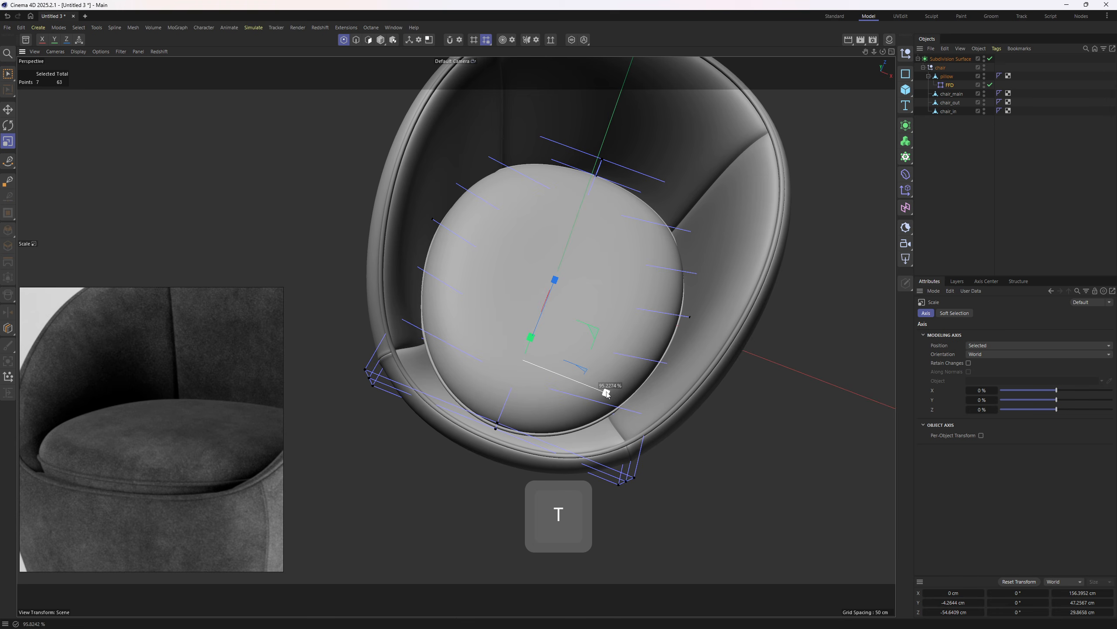
alt+drag(605, 391, 548, 350)
key(space)
Step: Select the bottom layer of the pillow's FFD points and scale it to about 171.65 by 184.58 cm
middle_click(548, 350)
middle_click(676, 421)
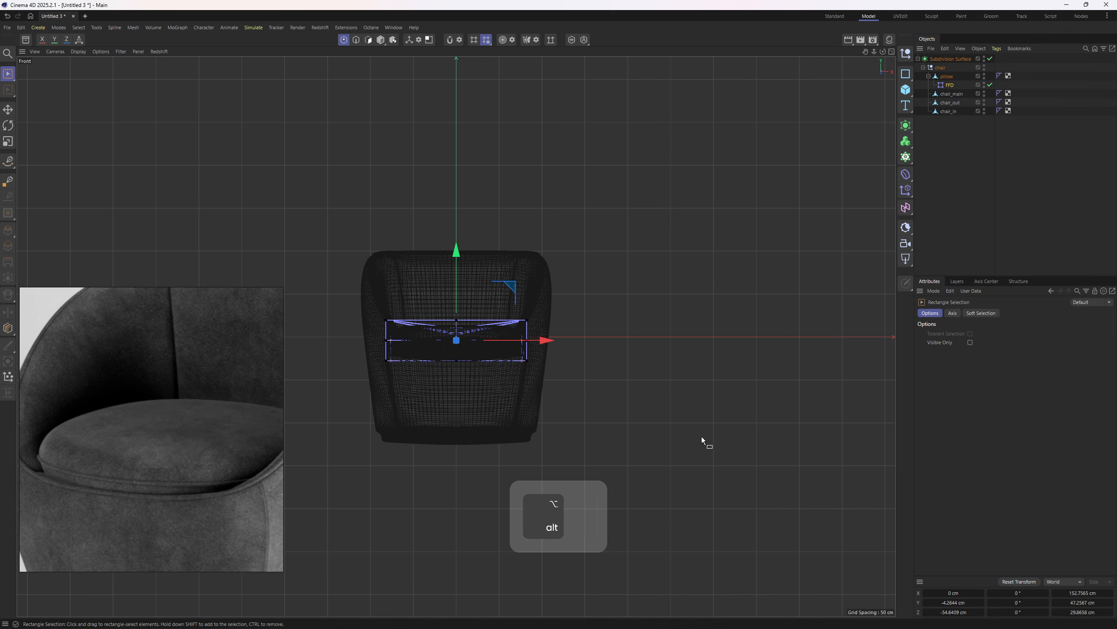
middle_click(617, 367)
middle_click(444, 264)
alt+drag(476, 269, 588, 394)
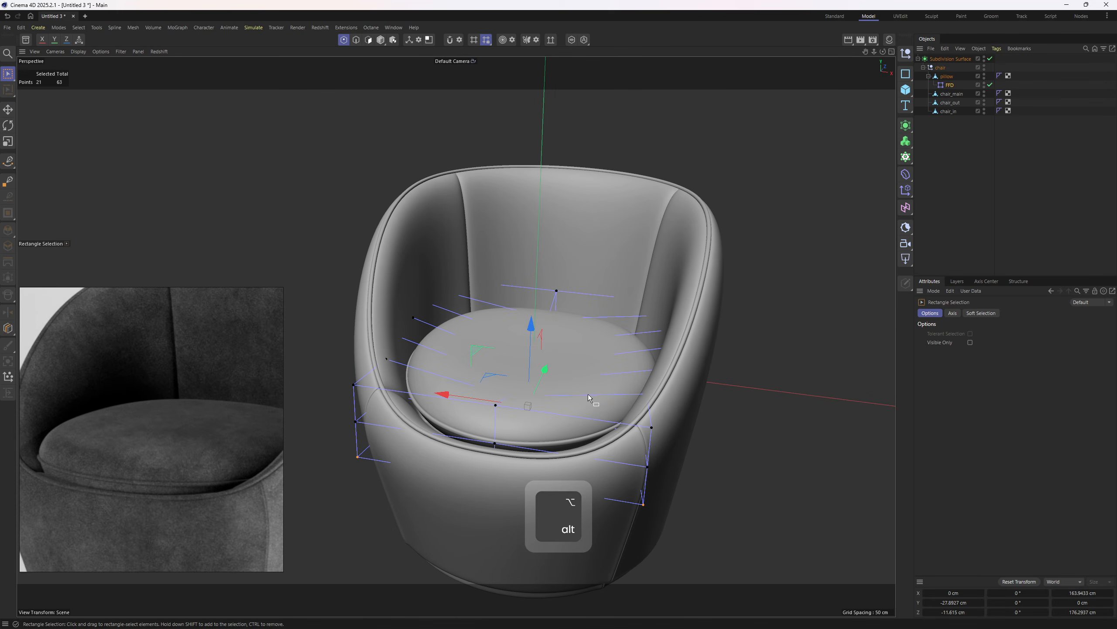
key(t)
alt+drag(561, 443, 530, 447)
alt+right_drag(530, 447, 579, 404)
alt+drag(440, 447, 431, 396)
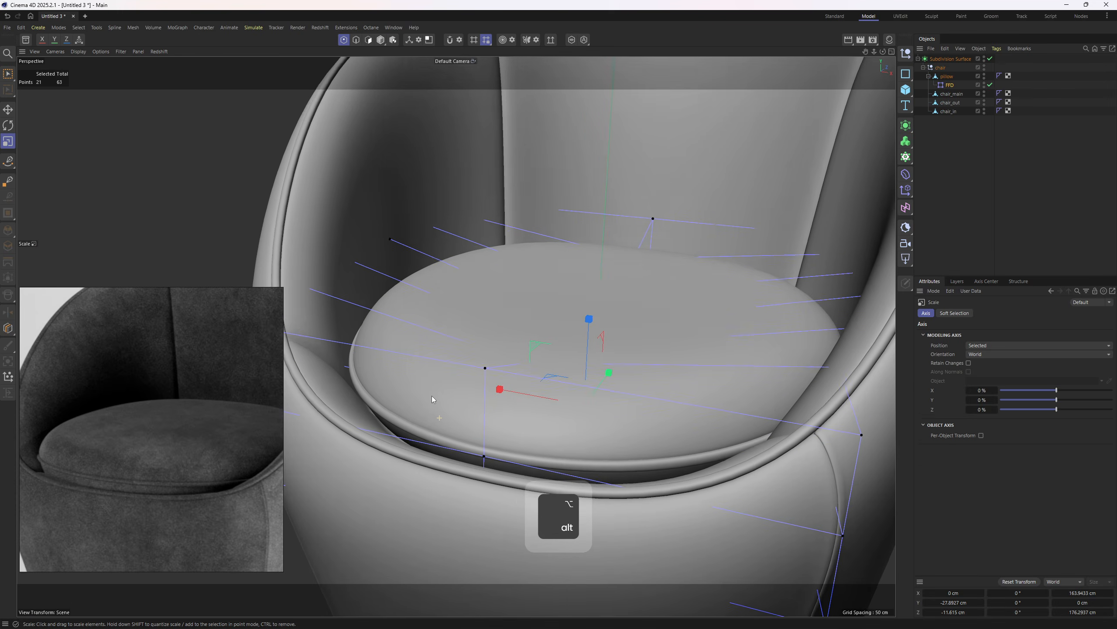
alt+middle_drag(432, 442, 449, 410)
alt+drag(438, 415, 436, 422)
drag(495, 483, 537, 416)
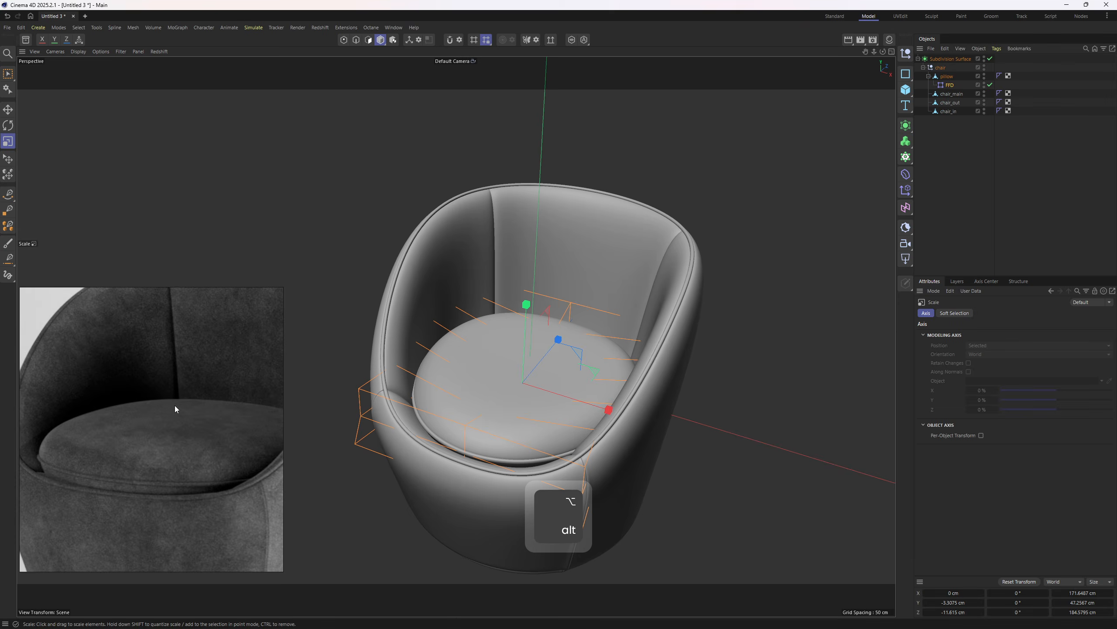
Step: Merge chair_main, chair_out and chair_in into a single object with Connect Objects + Delete
scroll(175, 404, down, 3)
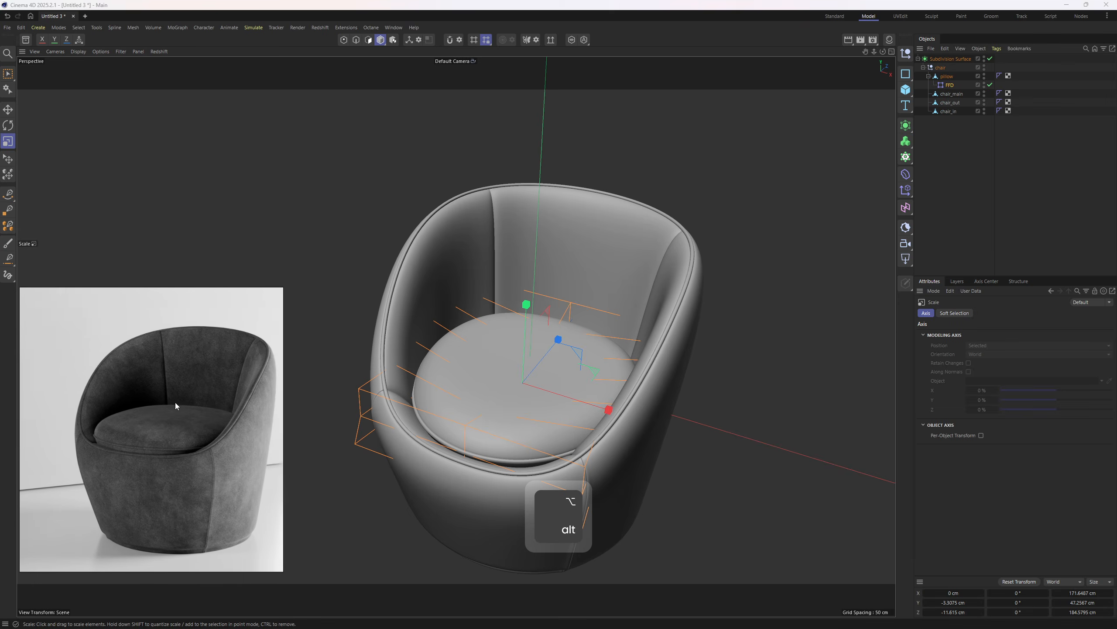
click(663, 292)
key(4)
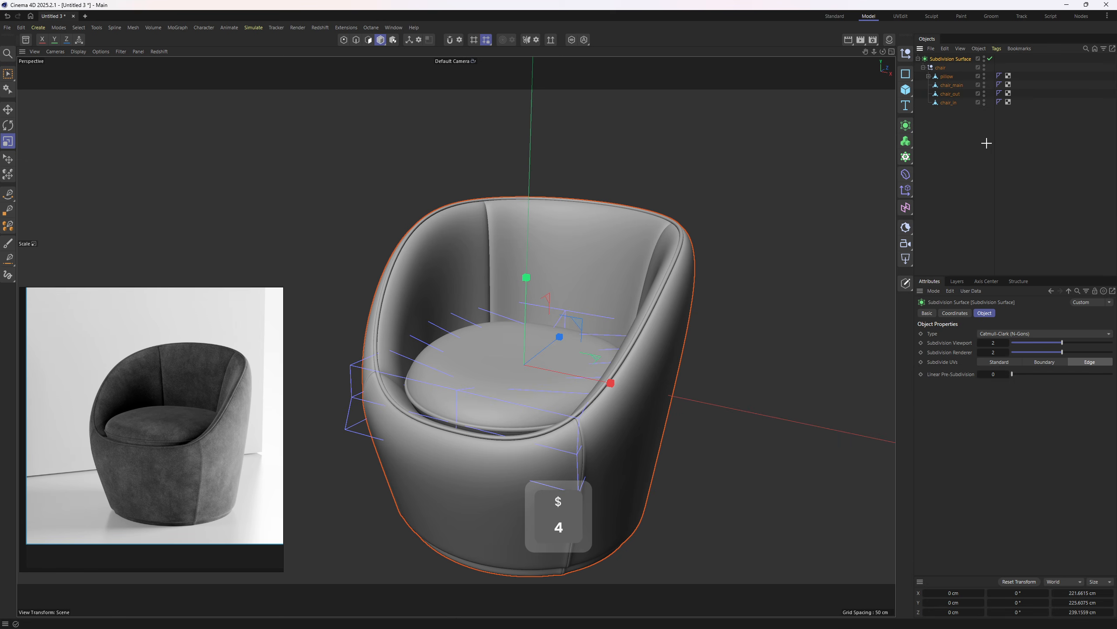
drag(986, 143, 950, 90)
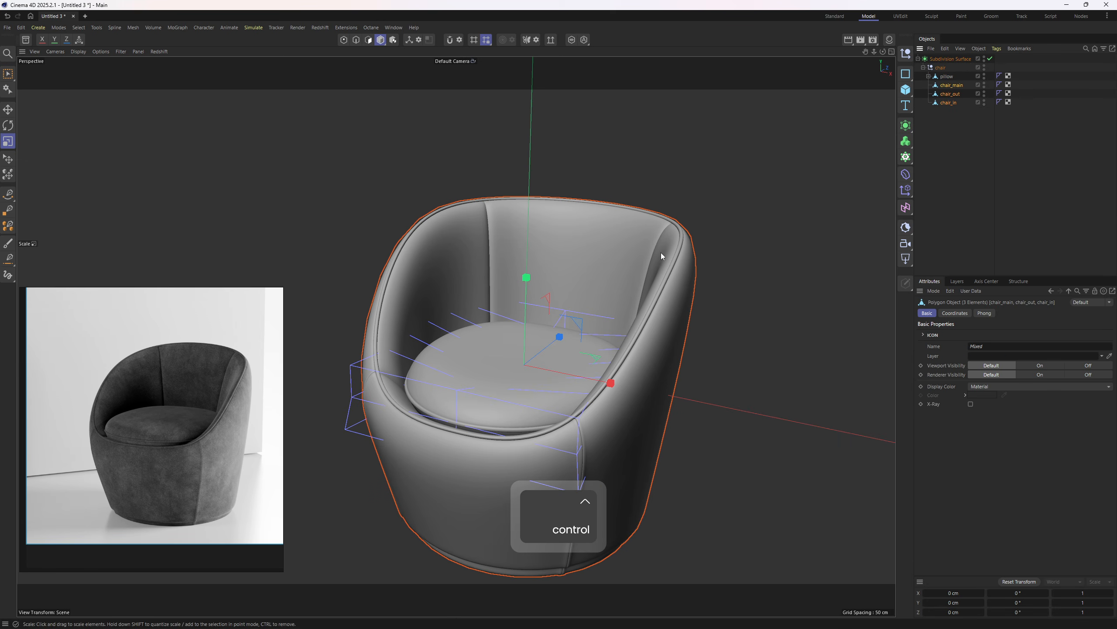
alt+right_drag(661, 252, 704, 230)
right_click(950, 104)
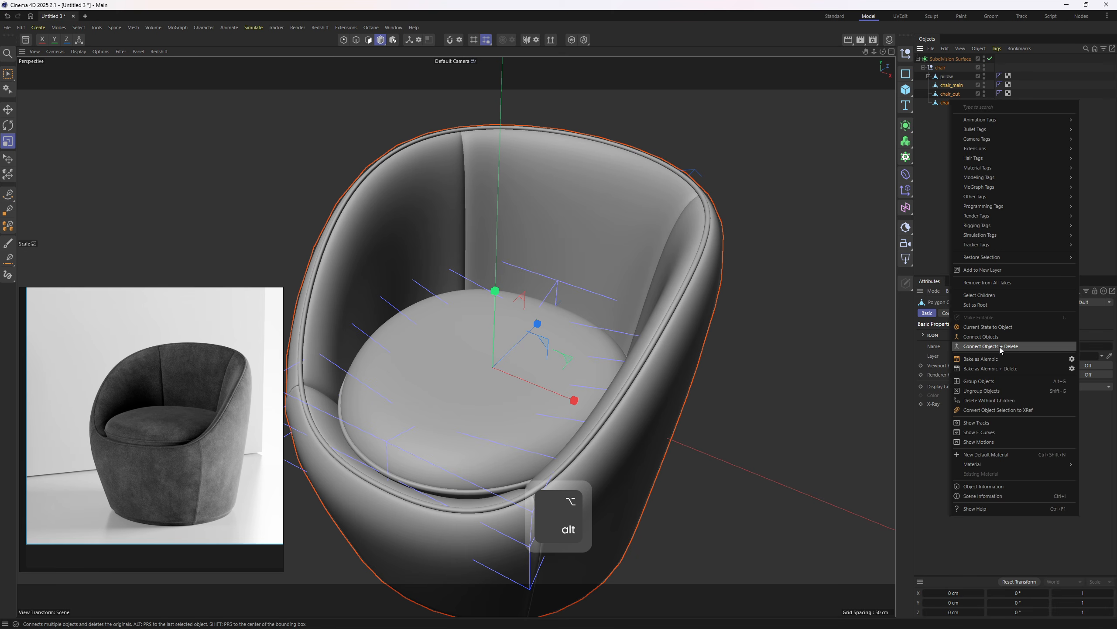
click(992, 346)
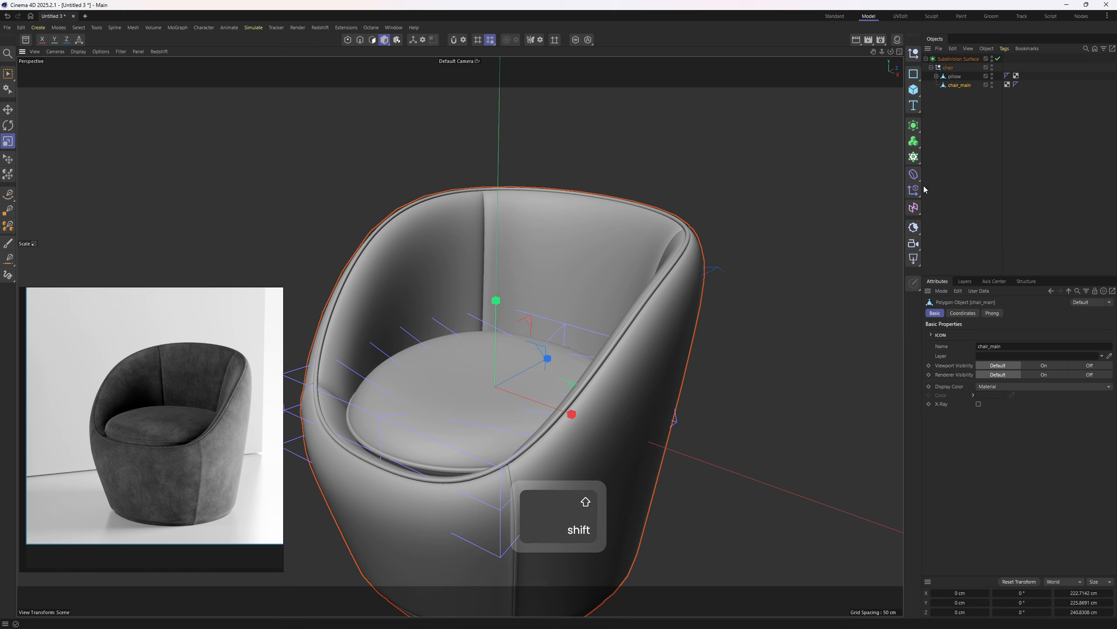
Step: Add an FFD deformer as a child of chair_main and select the top rear middle point of its cage
click(924, 190)
shift+click(946, 240)
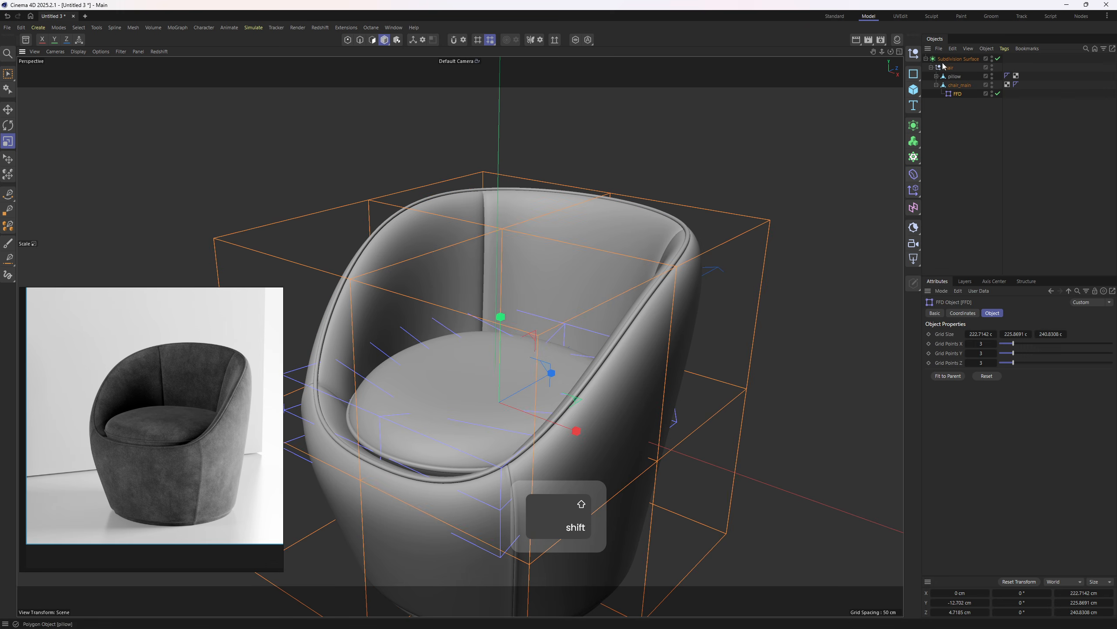
alt+drag(728, 215, 693, 259)
alt+middle_drag(694, 259, 729, 234)
key(0)
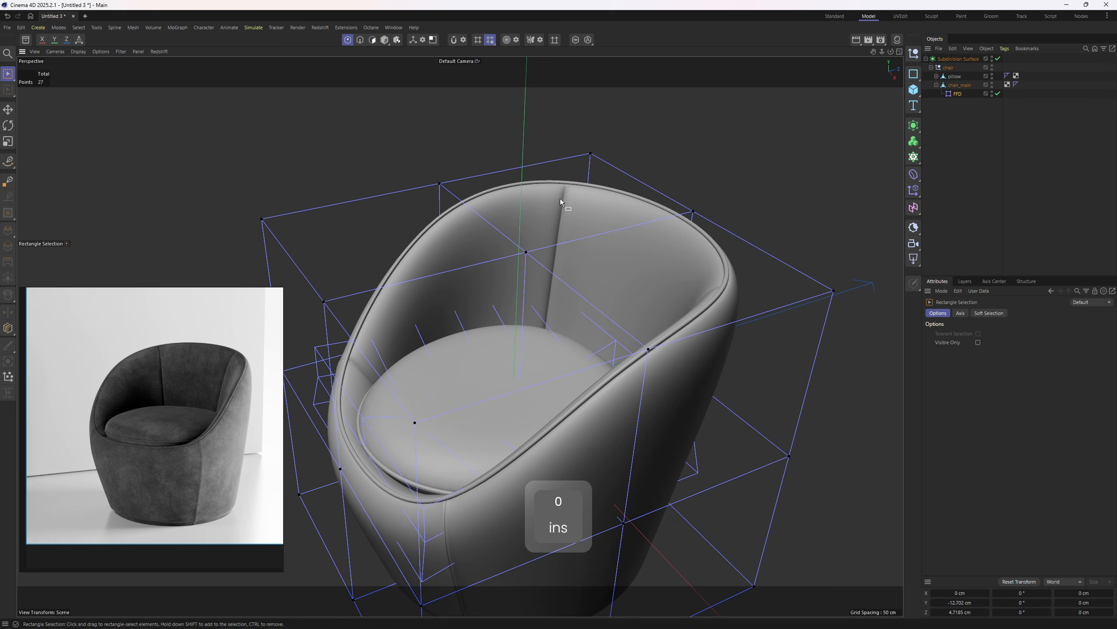
alt+right_drag(560, 198, 704, 222)
alt+middle_drag(704, 222, 691, 171)
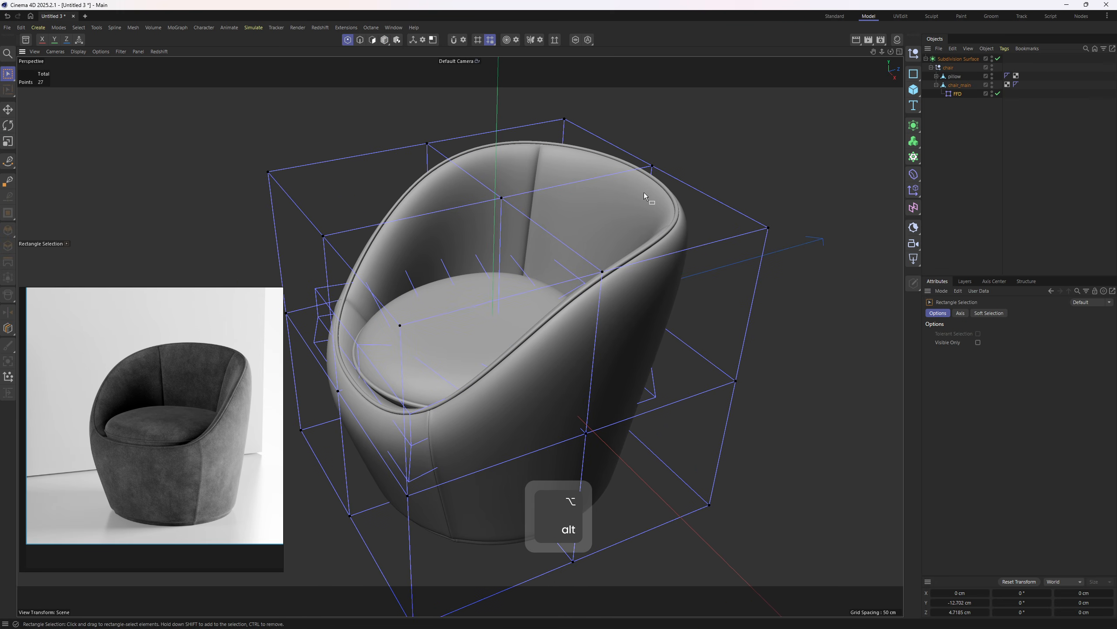
alt+drag(644, 193, 730, 170)
click(652, 172)
alt+middle_drag(730, 171, 761, 237)
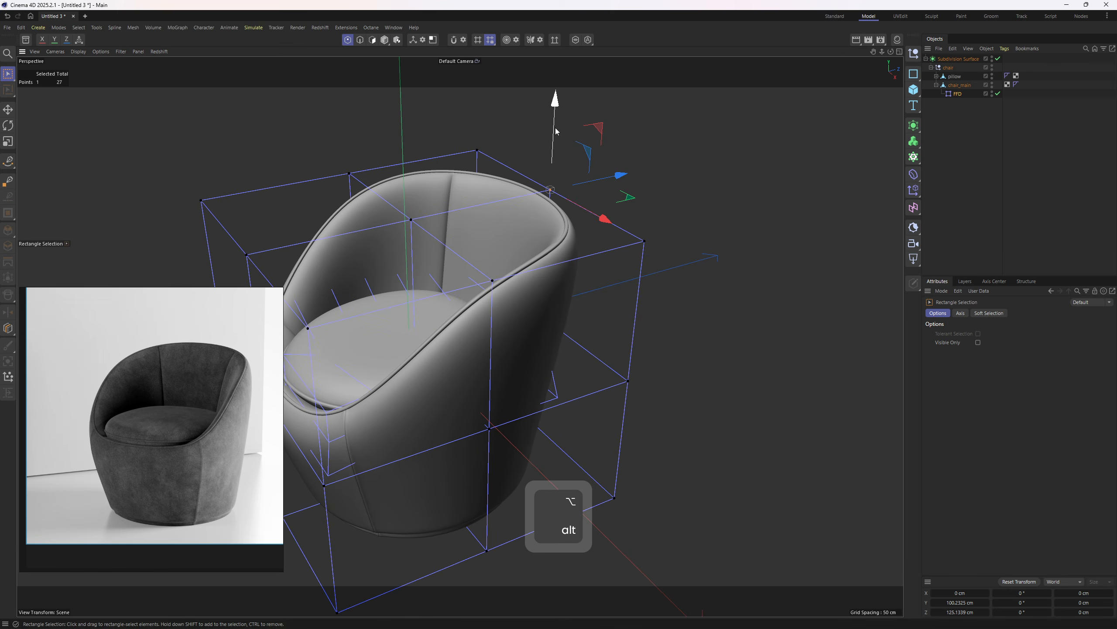
Step: Try raising the top rear middle point of the chair's FFD cage and undo the attempts
drag(556, 128, 558, 96)
alt+middle_drag(588, 160, 652, 173)
alt+drag(652, 173, 692, 179)
alt+middle_drag(692, 179, 713, 190)
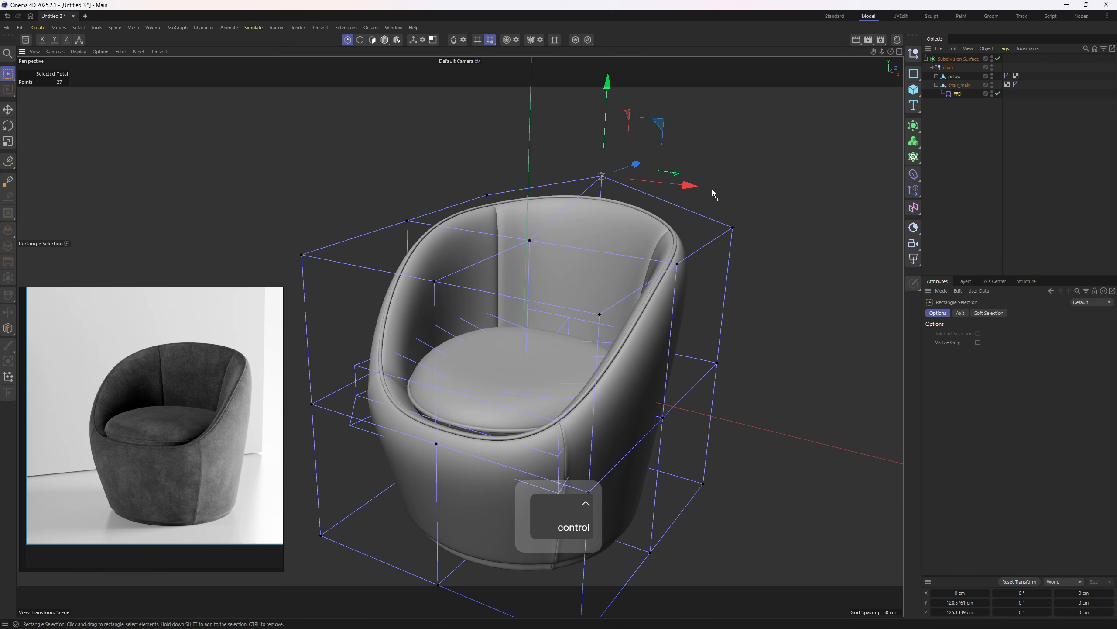
key(ctrl+z)
key(ctrl+z)
key(ctrl+z)
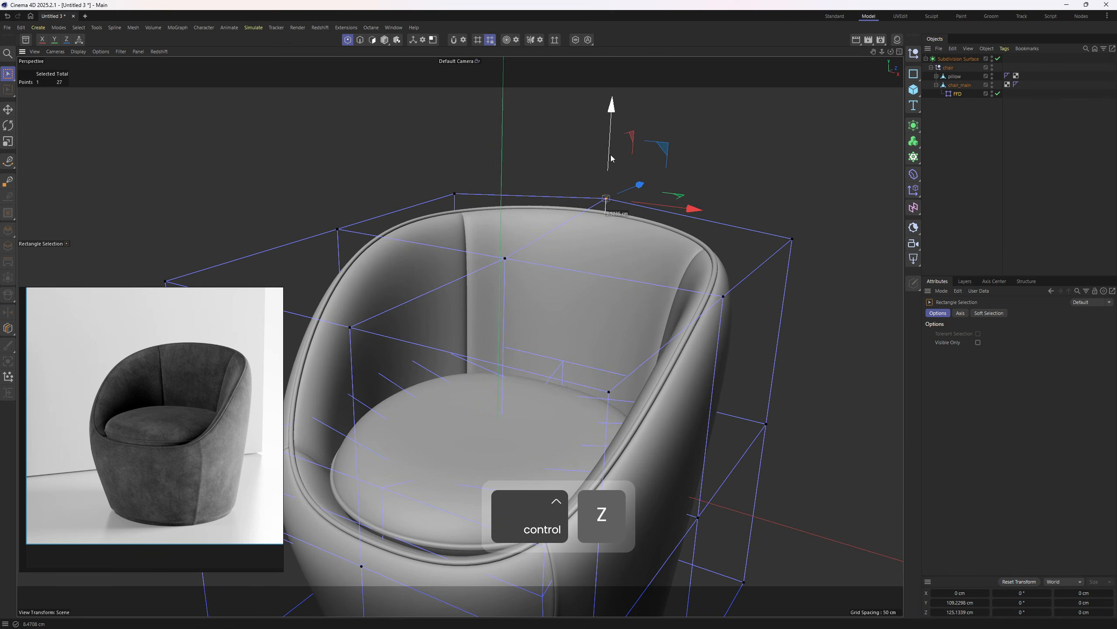
drag(611, 155, 611, 152)
key(ctrl+z)
Step: Move the top rear middle point of the chair's FFD cage up to about Y 125.32 cm and back to Z 126.85 cm
scroll(216, 342, up, 3)
middle_drag(189, 358, 187, 368)
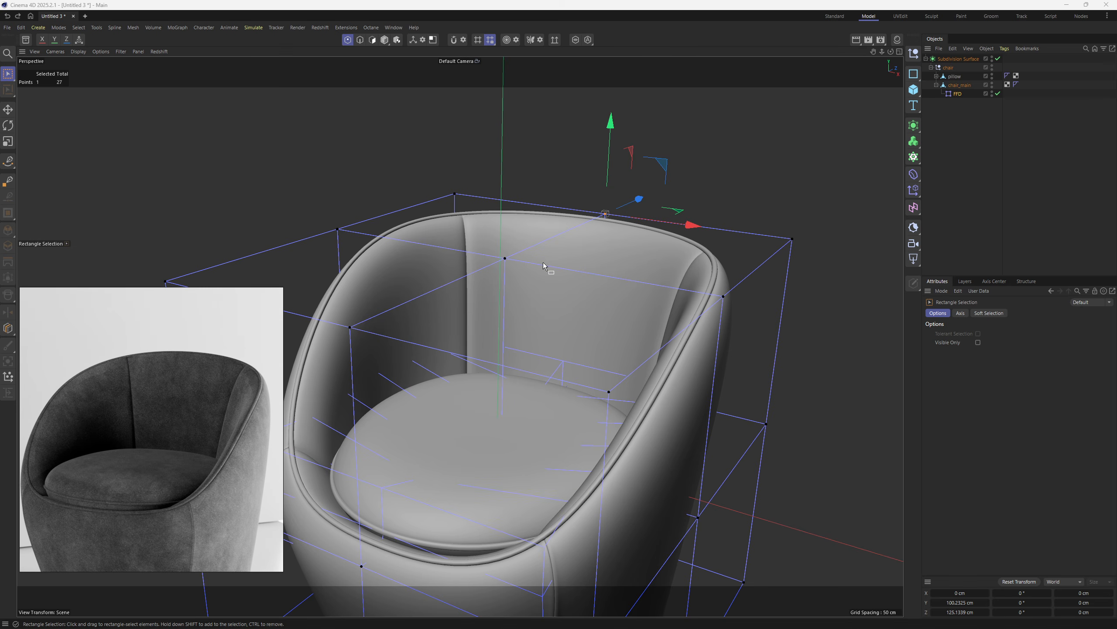
drag(609, 151, 701, 175)
middle_click(578, 290)
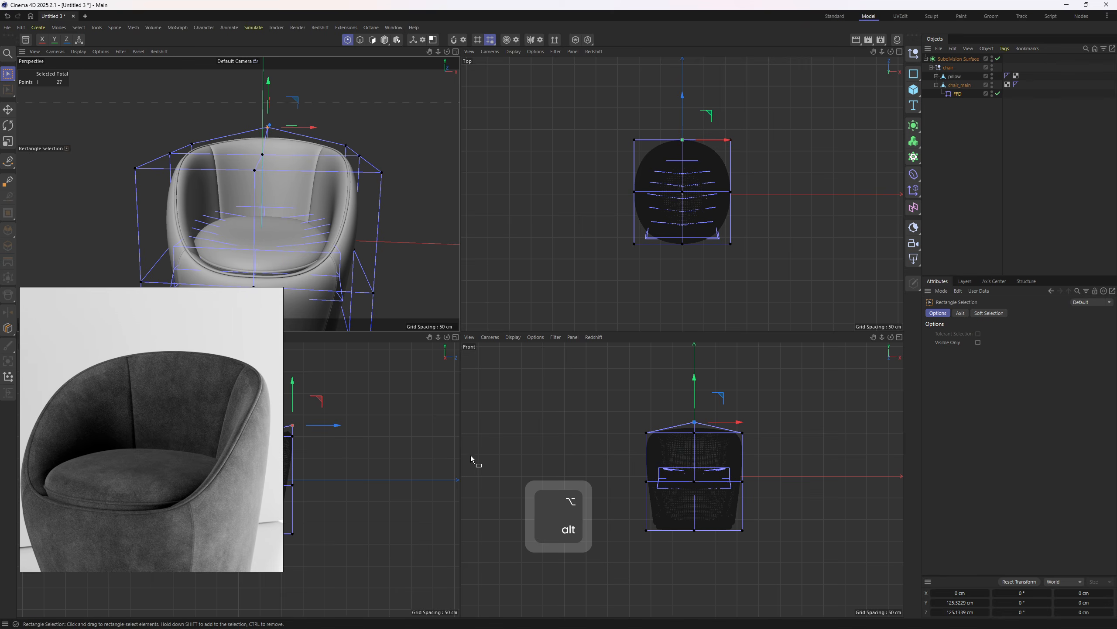
middle_click(473, 459)
middle_click(543, 248)
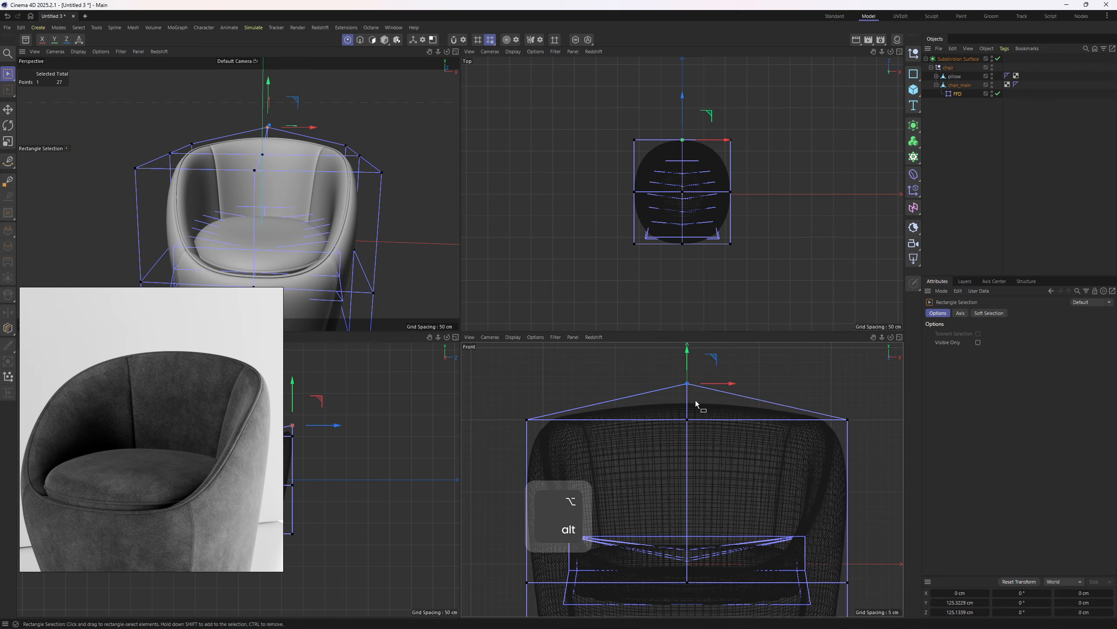
middle_click(411, 396)
middle_click(478, 279)
middle_click(439, 260)
Step: Set the Z grid points of the chair's FFD to 7
click(958, 93)
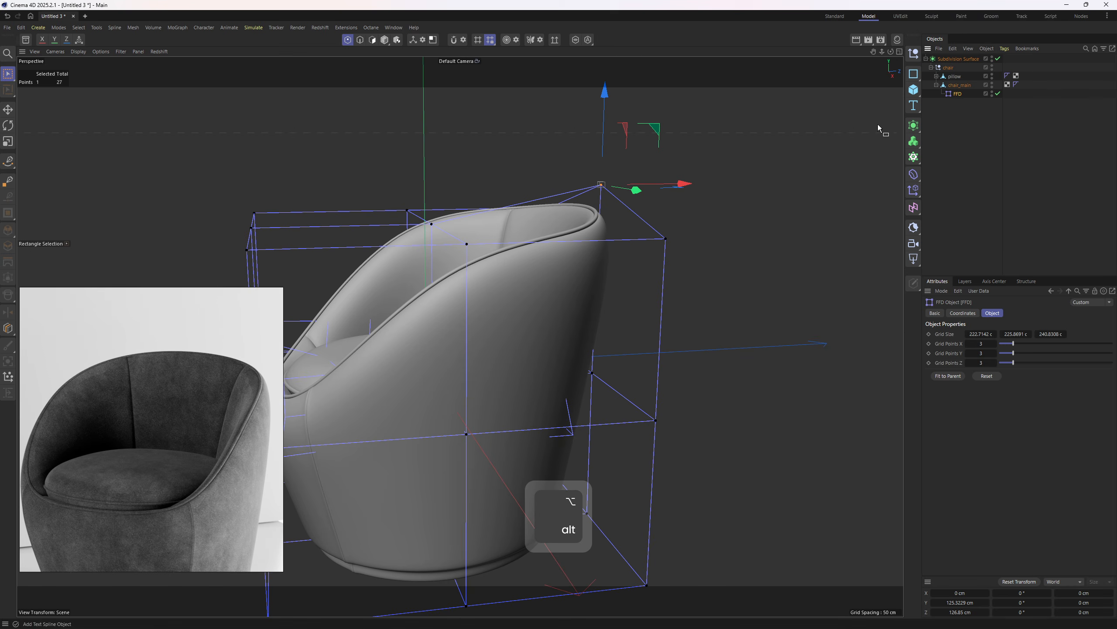
alt+drag(571, 205, 668, 304)
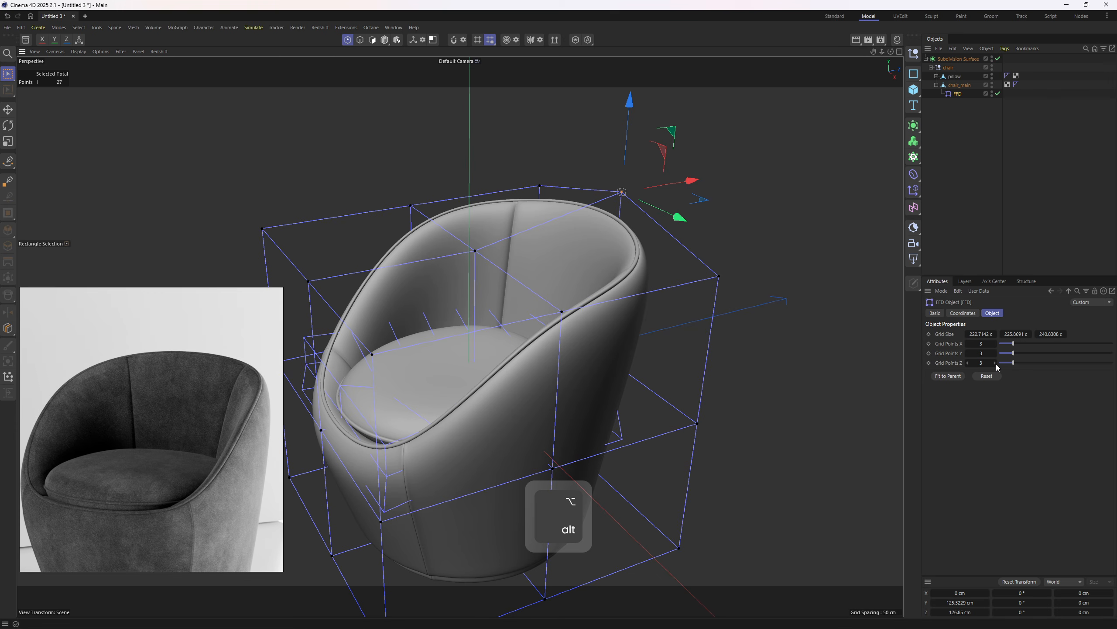
click(994, 363)
click(995, 363)
click(994, 363)
Step: Raise the three top FFD points in the row just ahead of the chair's rear to about Y 126.74 cm
alt+drag(682, 342, 806, 358)
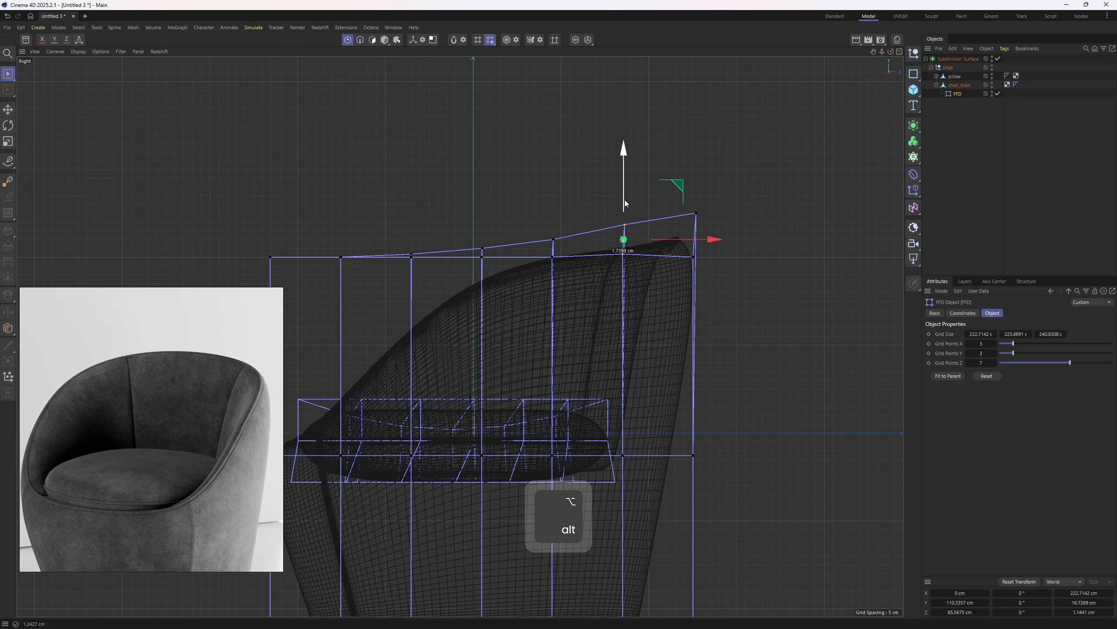
drag(625, 203, 597, 182)
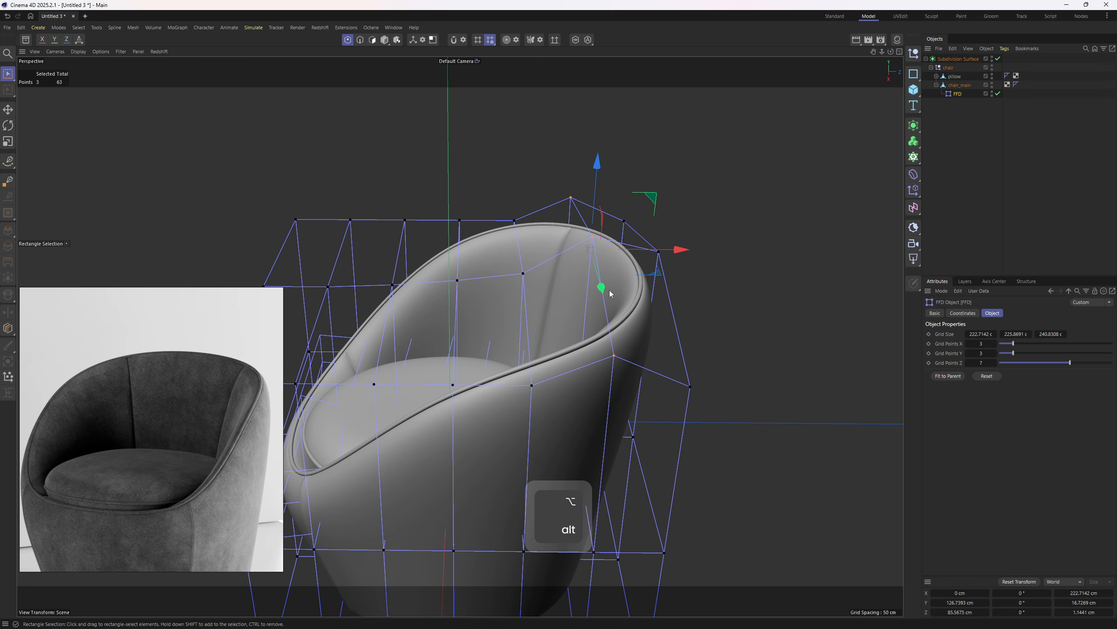
alt+drag(611, 294, 606, 364)
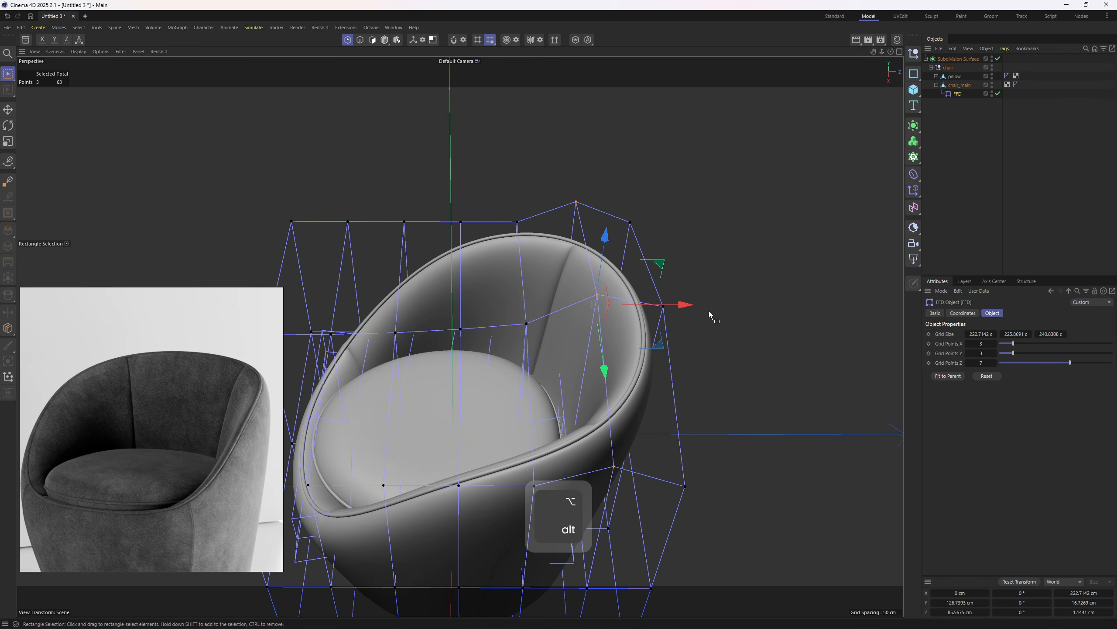
alt+drag(521, 366, 540, 243)
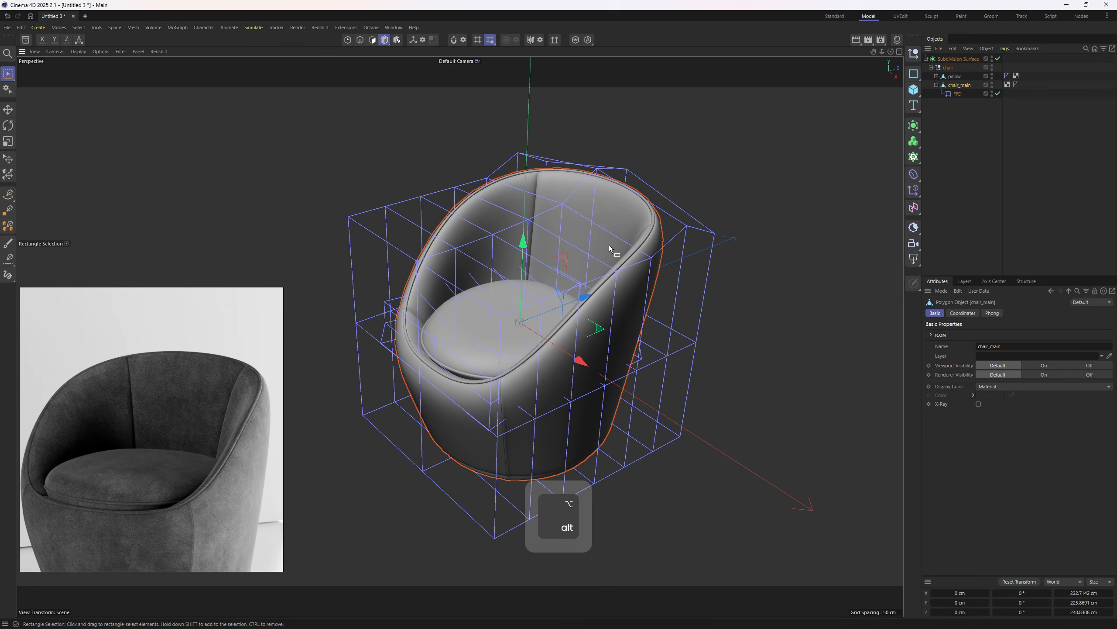
Step: Bake the FFD deformation into chair_main with Connect Objects + Delete
alt+right_drag(610, 244, 638, 240)
right_click(961, 89)
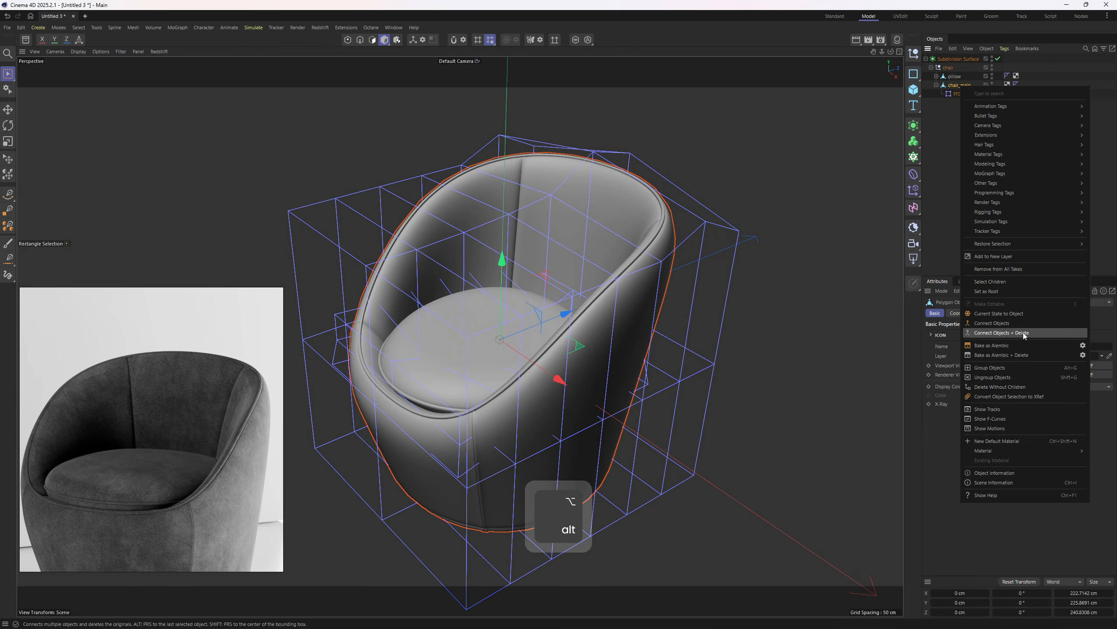
click(1022, 333)
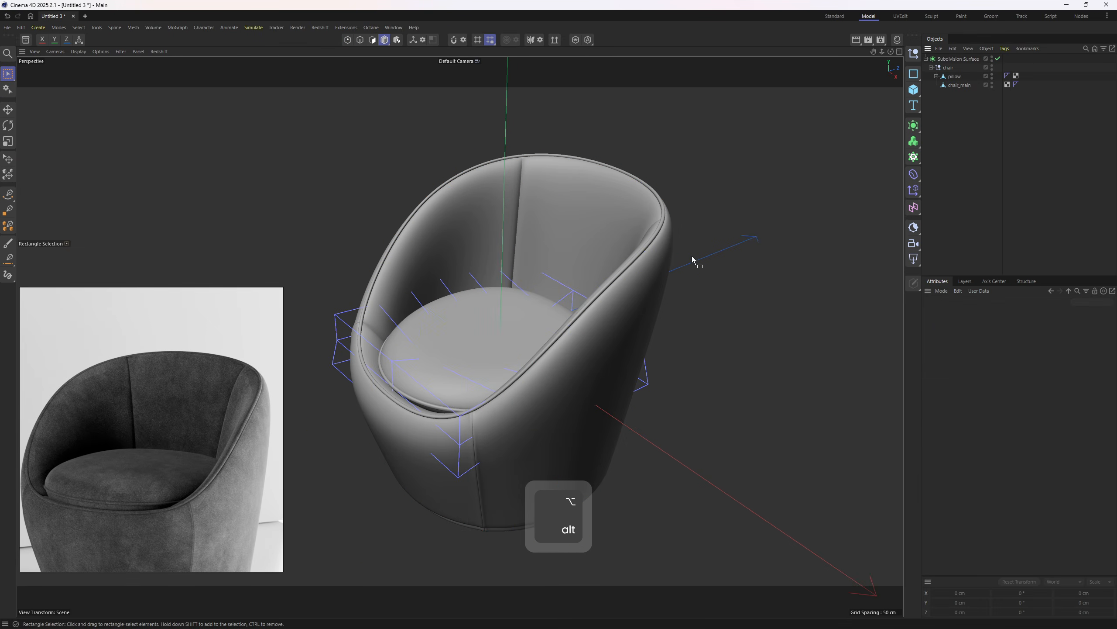
alt+drag(693, 249, 544, 339)
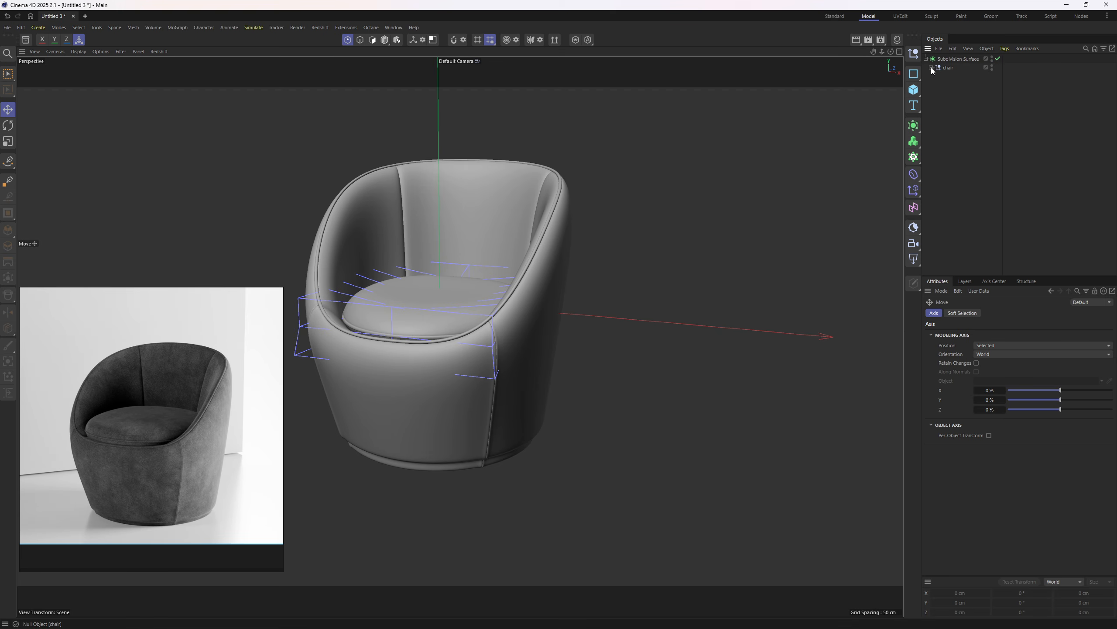
Step: Scale the upper FFD points of the pillow outward to about 179 cm wide and 193 cm deep
click(958, 85)
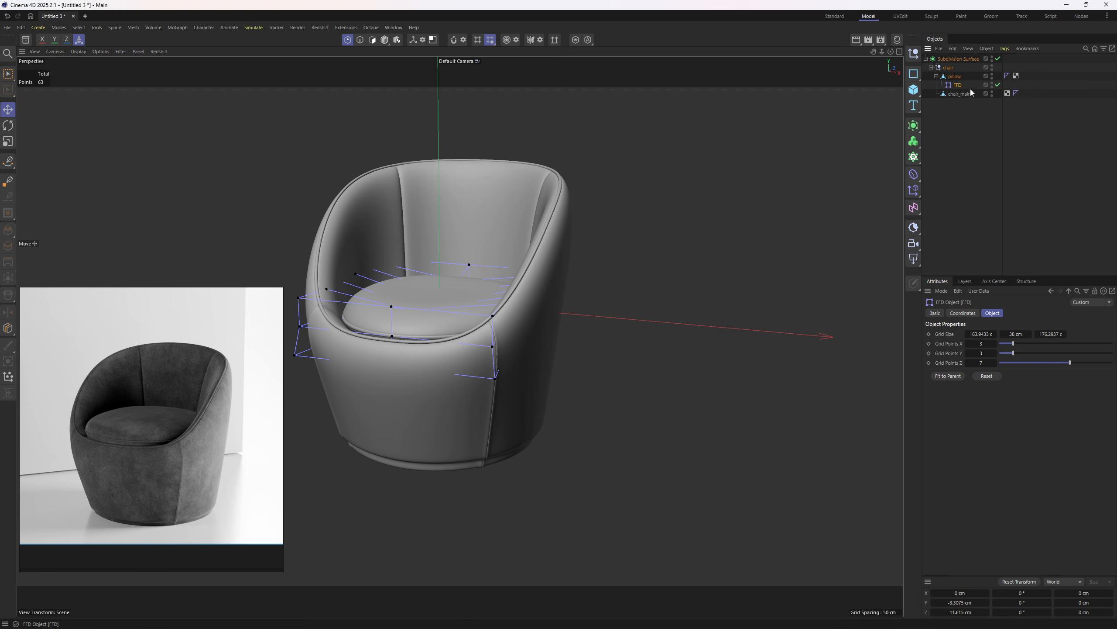
key(F4)
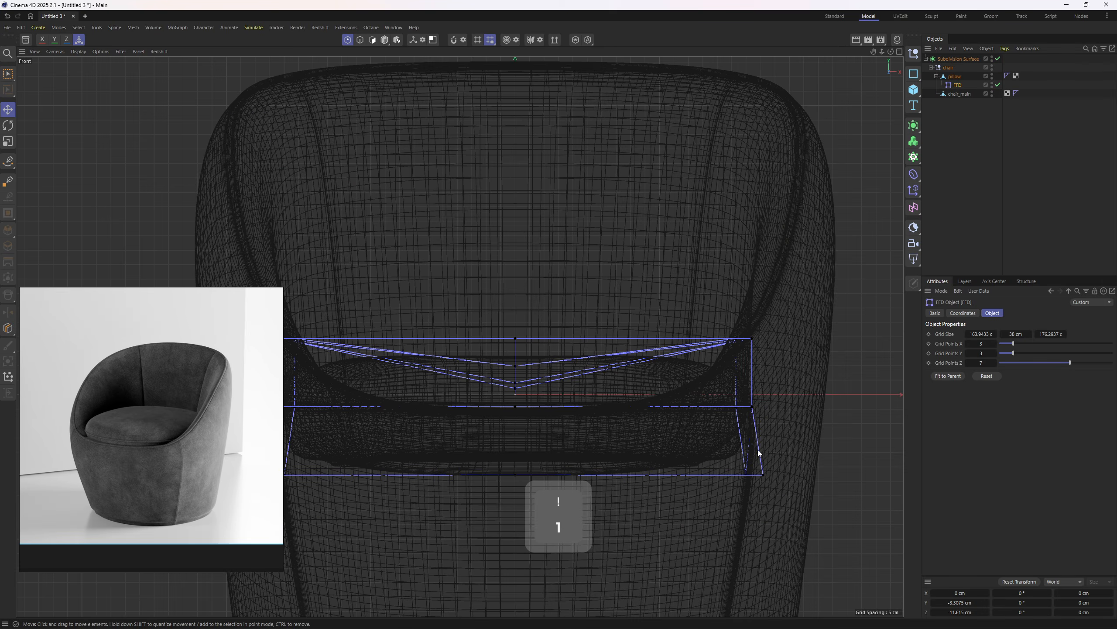
key(0)
drag(428, 310, 686, 354)
middle_click(686, 354)
middle_click(461, 256)
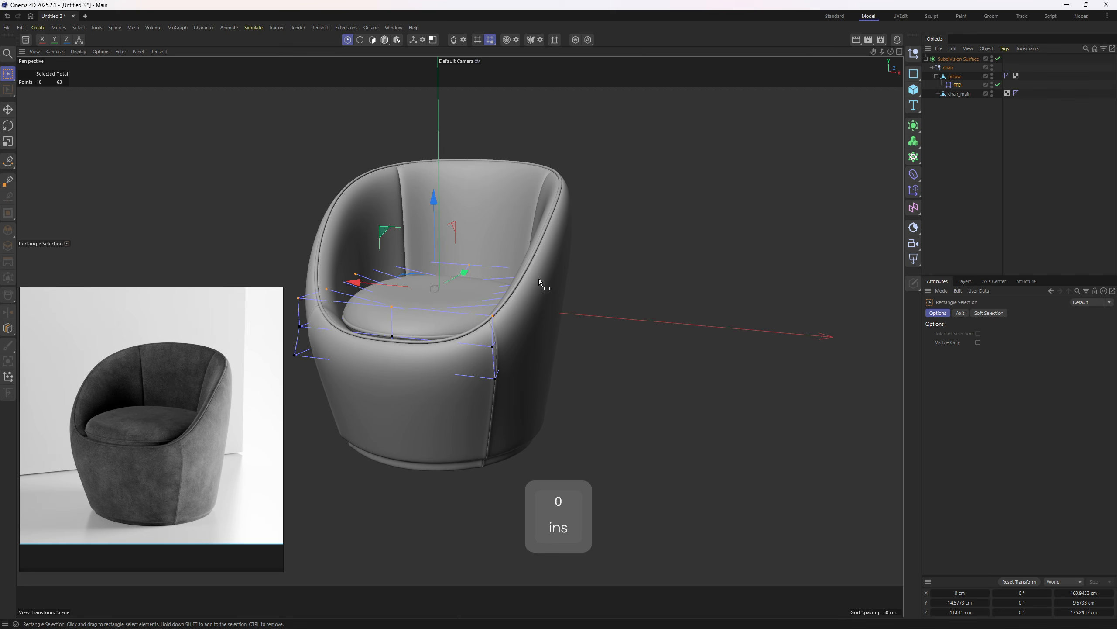
key(t)
drag(590, 322, 626, 327)
scroll(450, 303, up, 4)
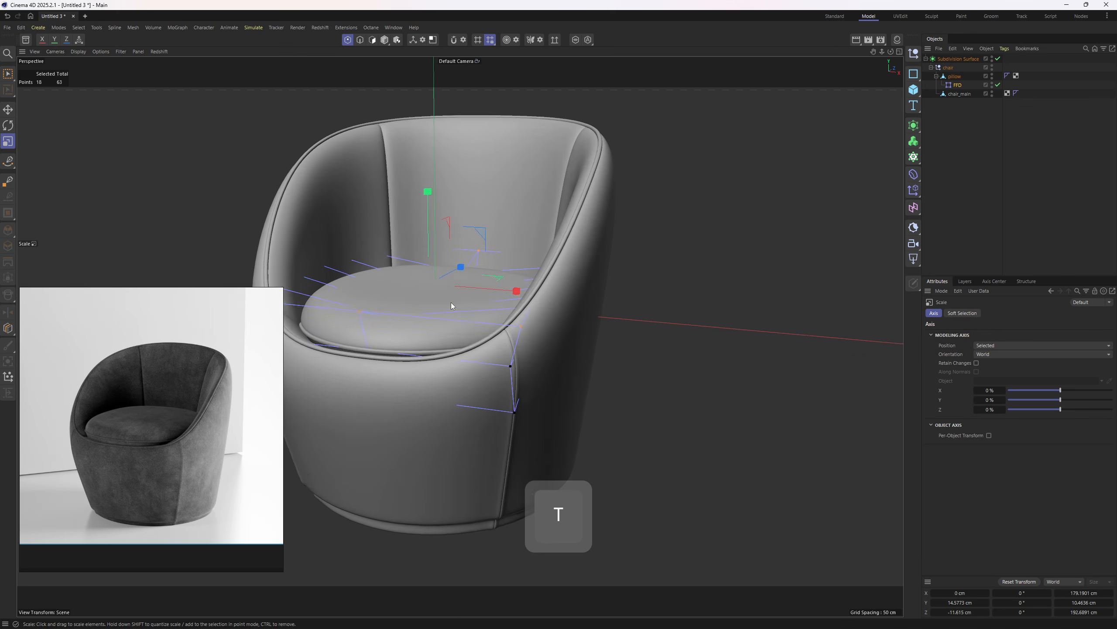
alt+drag(450, 303, 483, 354)
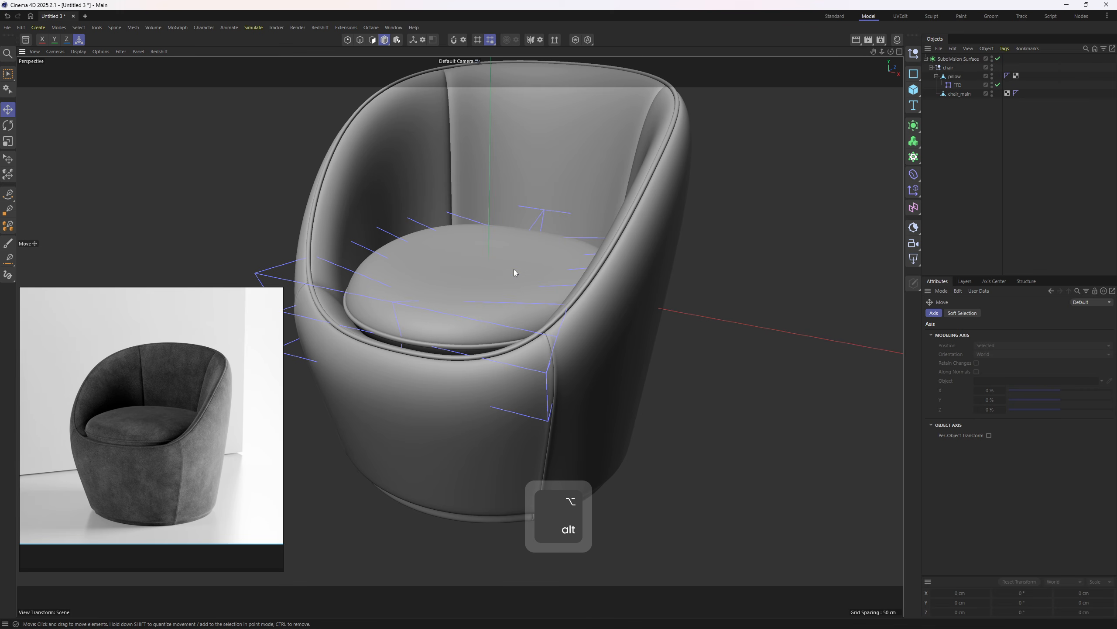
alt+drag(513, 269, 700, 251)
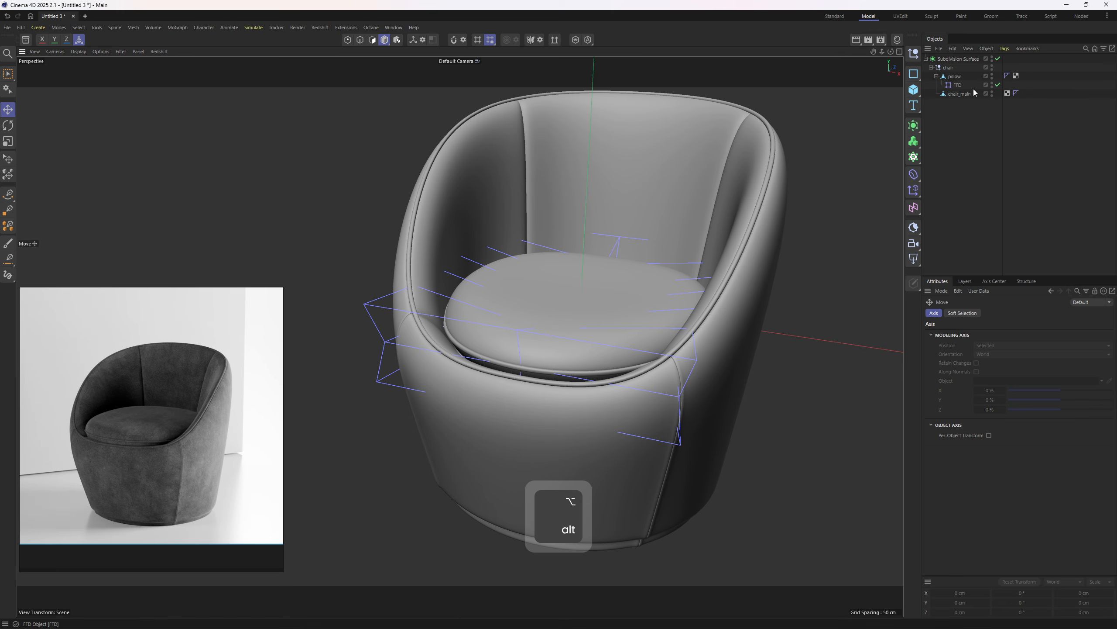
Step: Select all polygons of the pillow and chair_main meshes and examine their topology around the seat and shell
click(937, 77)
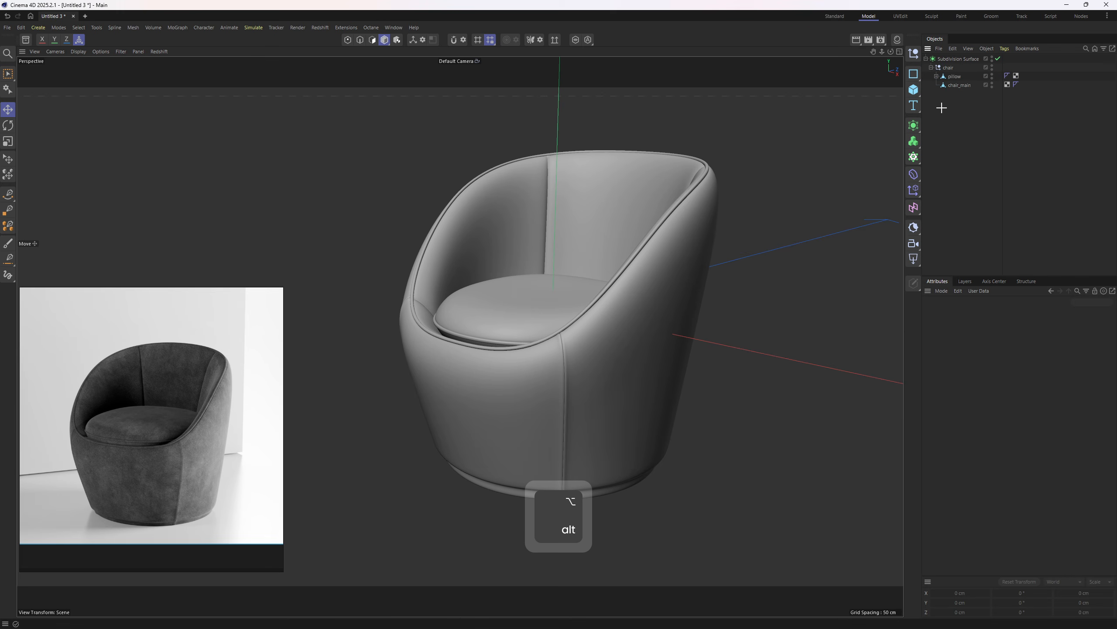
drag(940, 108, 940, 79)
key(Return)
key(ctrl+a)
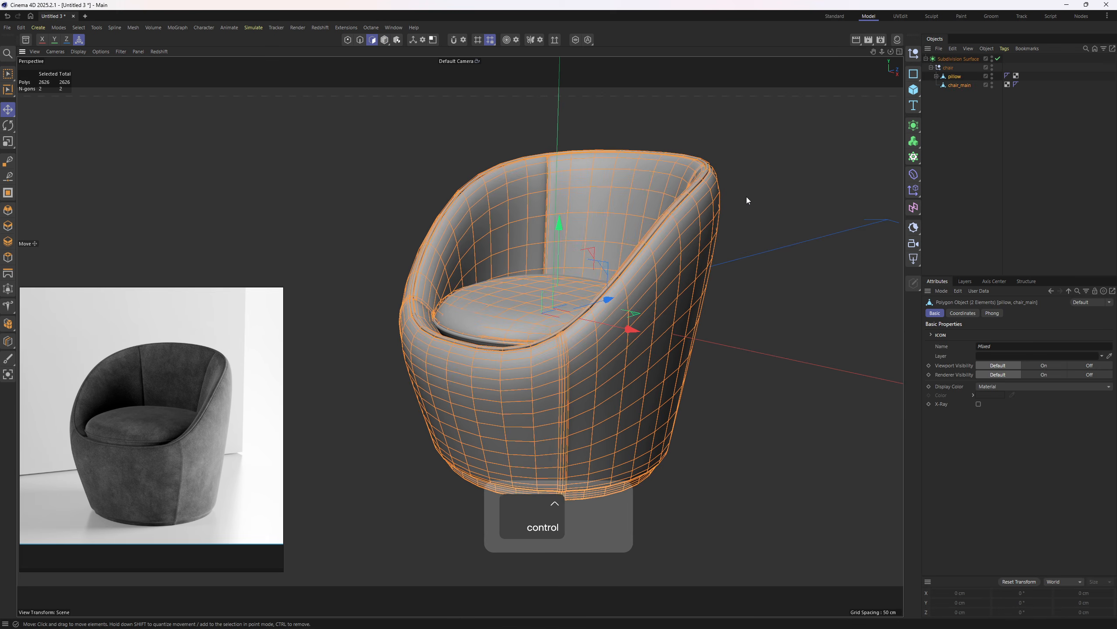
alt+drag(652, 242, 664, 219)
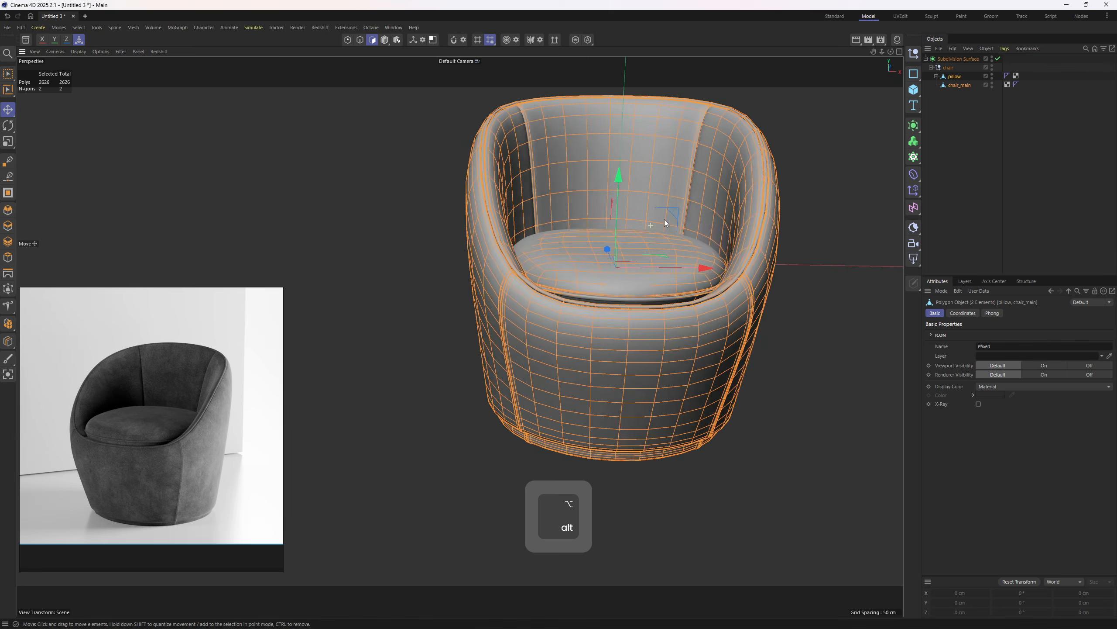
alt+right_drag(664, 219, 703, 263)
Step: Disable the Subdivision Surface and return to model mode to check the unsmoothed chair
click(998, 58)
alt+drag(704, 211, 631, 299)
key(e)
alt+middle_drag(631, 300, 624, 343)
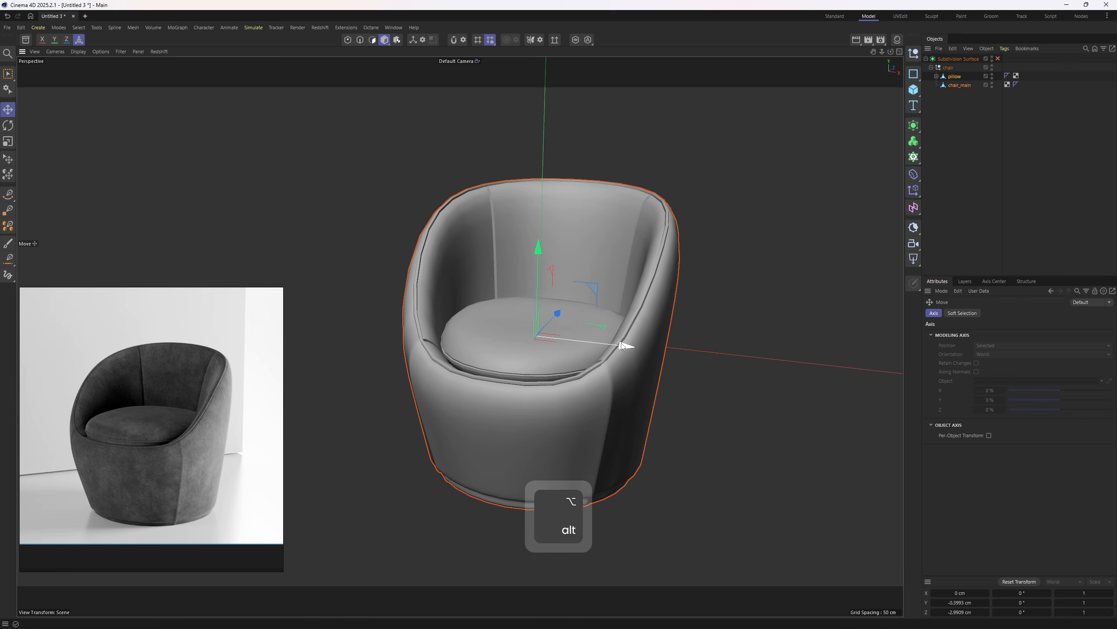
key(4)
key(e)
Step: Select the chair null as a whole and show it in the four-view layout
click(768, 284)
click(945, 69)
middle_click(620, 389)
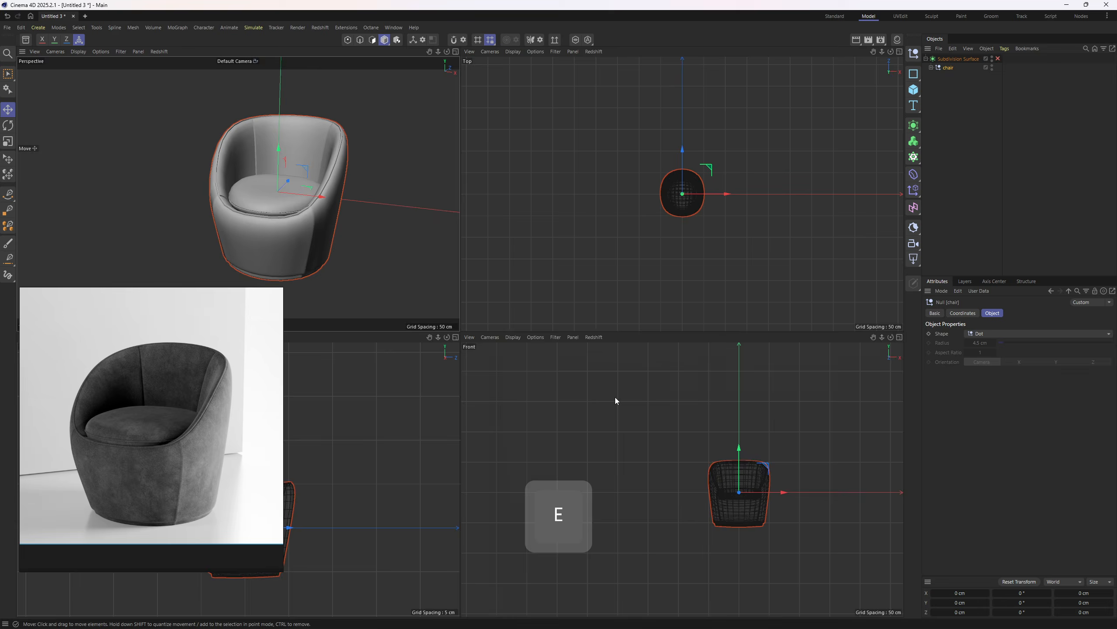